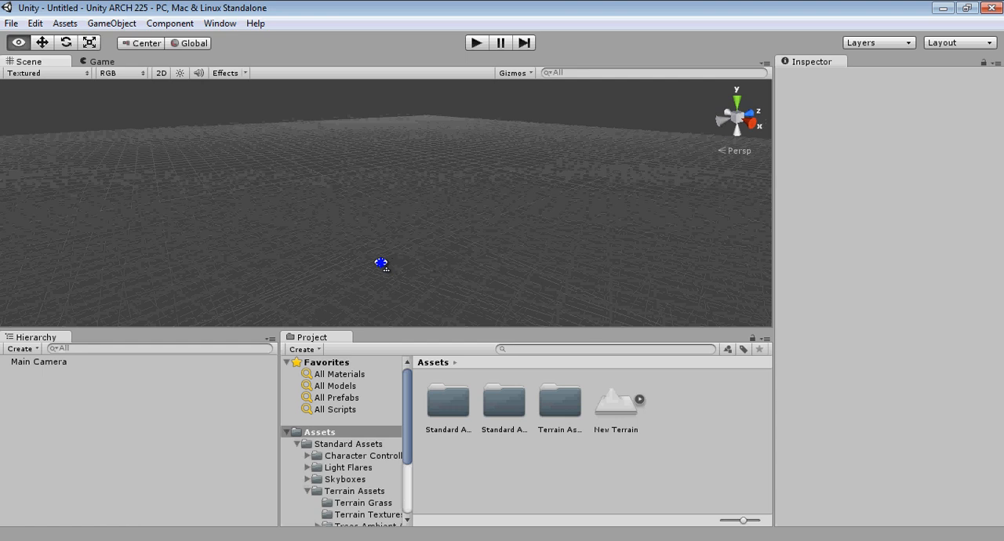
# Step: Start a new project and browse to the Unity Projects folder for its location
pyautogui.moveTo(392, 228); pyautogui.dragTo(433, 228, button='middle')
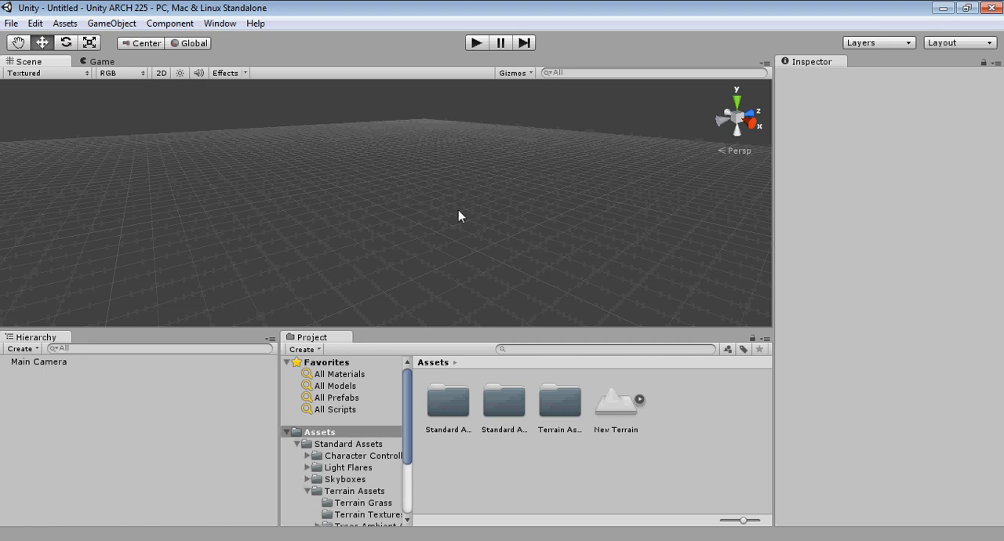
pyautogui.click(13, 25)
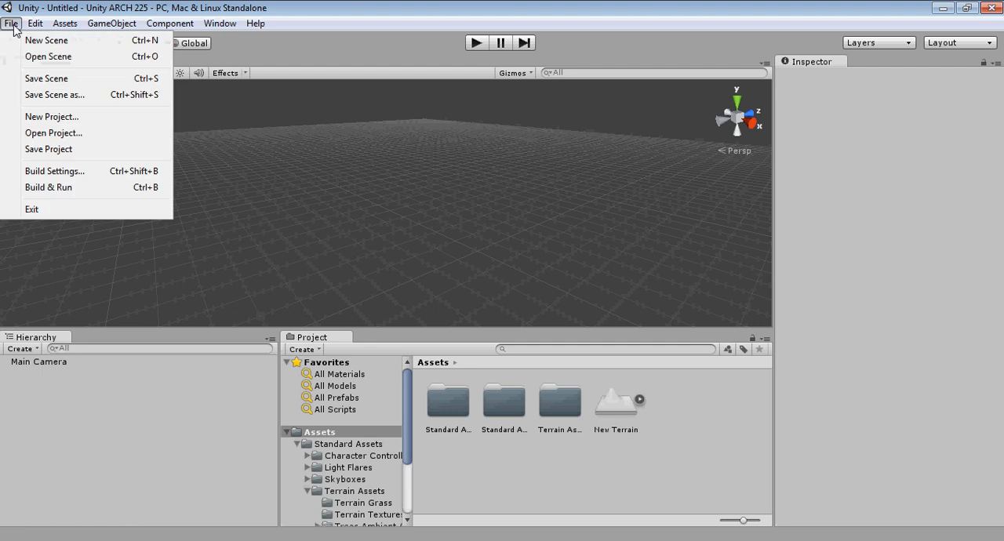
pyautogui.click(50, 117)
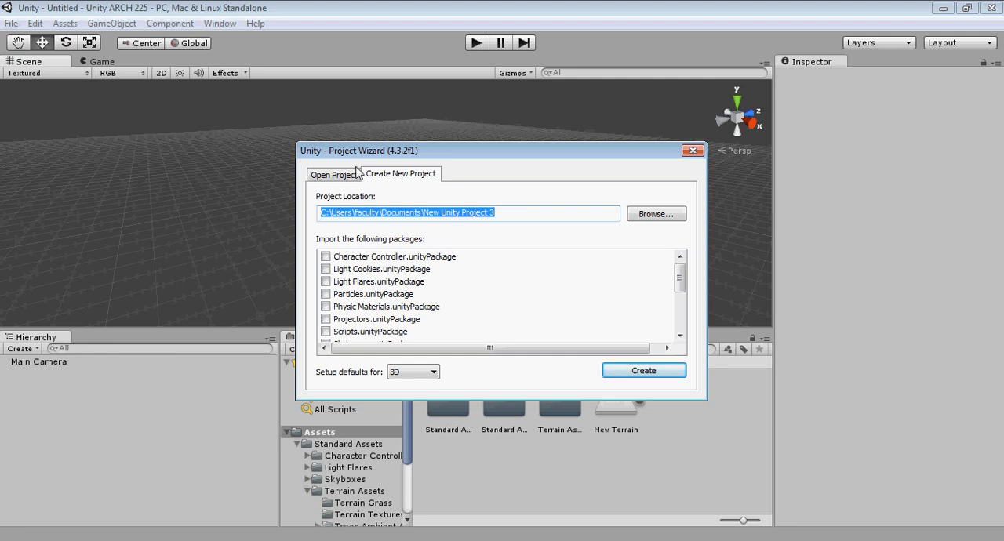
pyautogui.click(651, 215)
pyautogui.moveTo(466, 157); pyautogui.dragTo(354, 136)
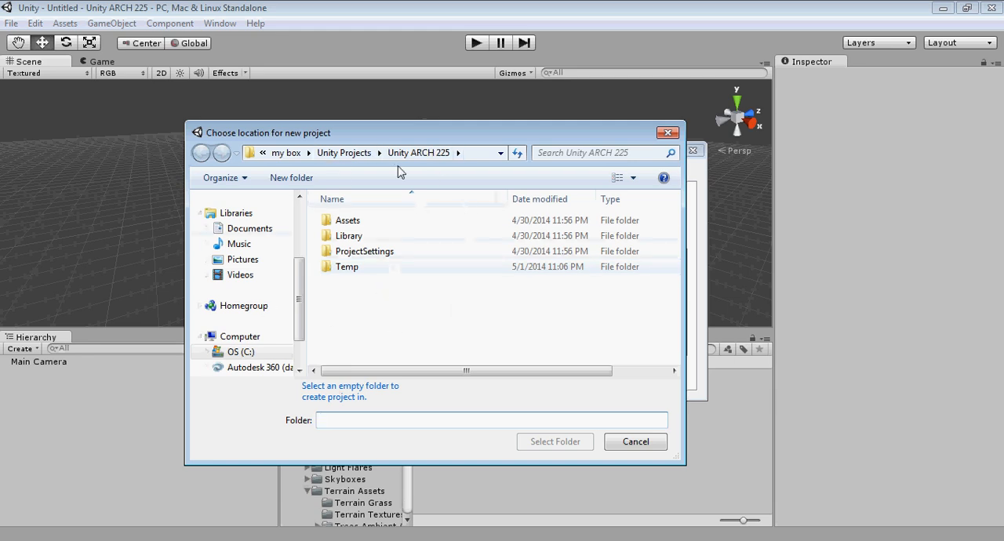
pyautogui.moveTo(408, 133); pyautogui.dragTo(398, 143)
pyautogui.click(337, 161)
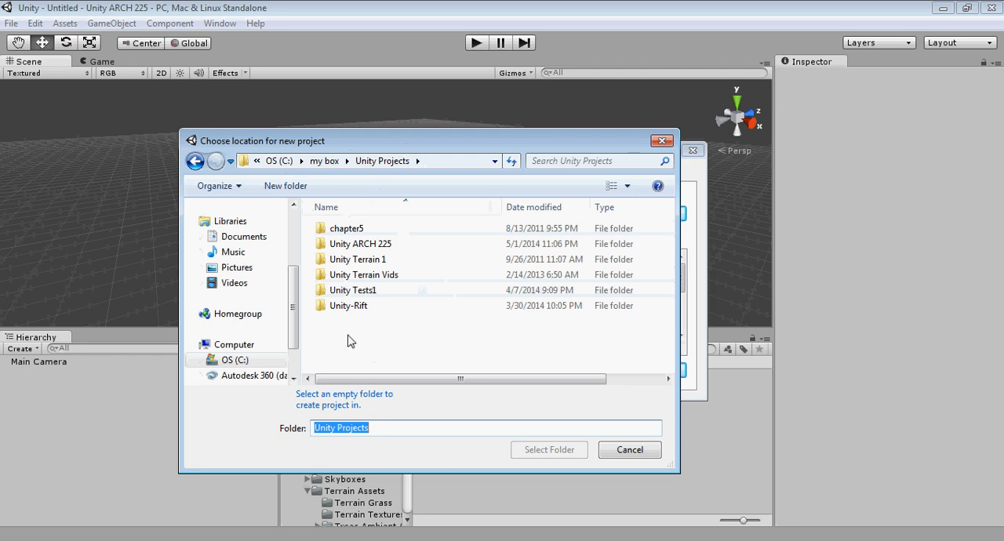
# Step: Create a folder named UnityVideo inside Unity Projects and choose it as the new project's location
pyautogui.click(287, 187)
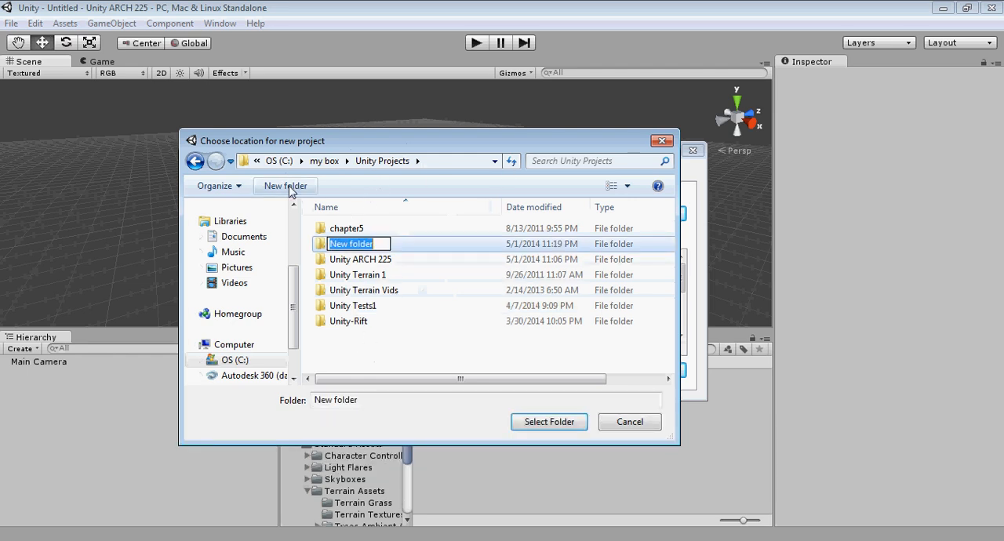
pyautogui.write('Unity')
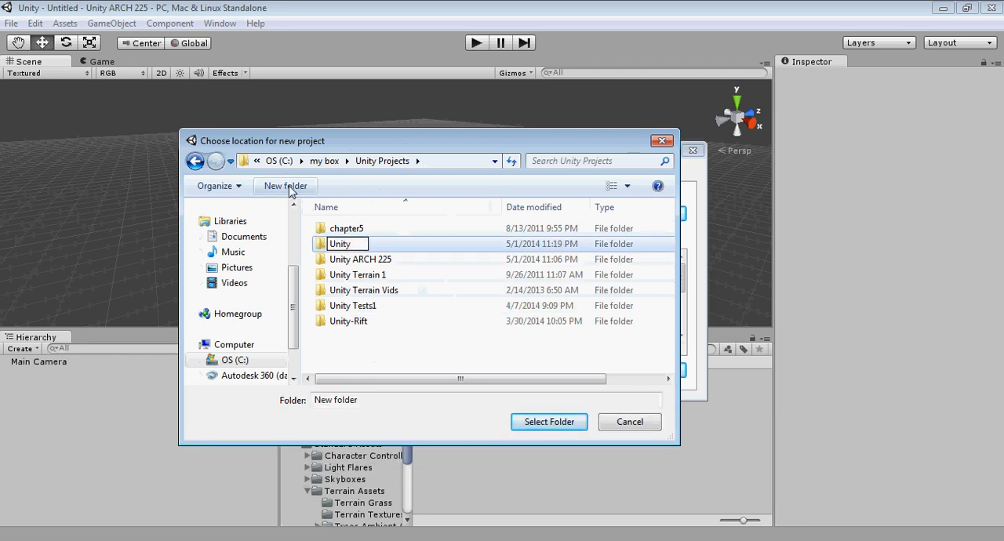
pyautogui.write('Video')
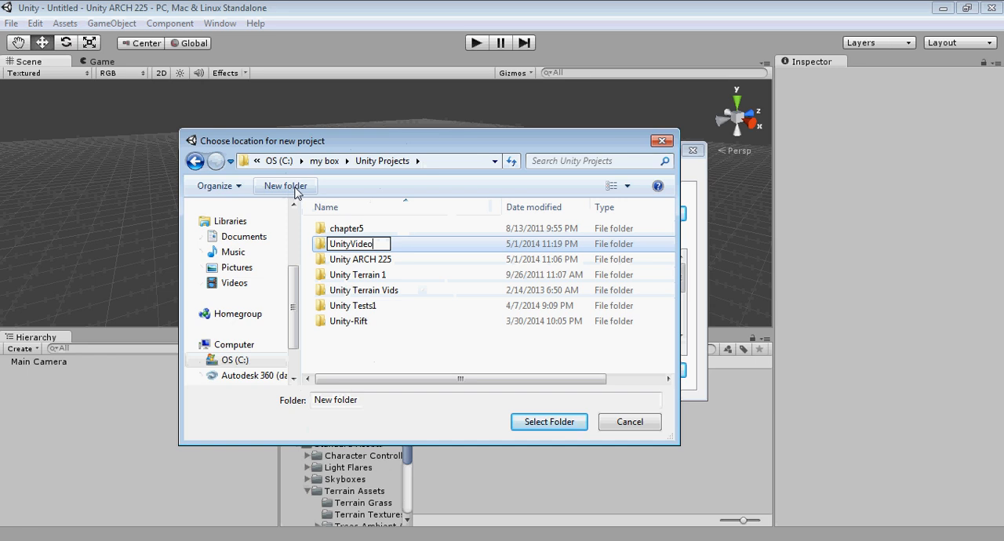
pyautogui.press('Return')
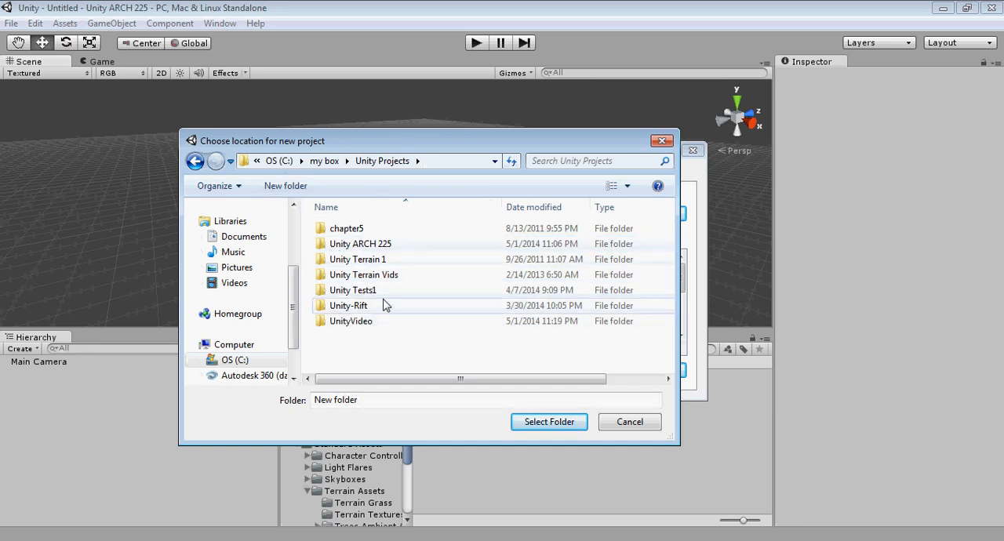
pyautogui.click(333, 320)
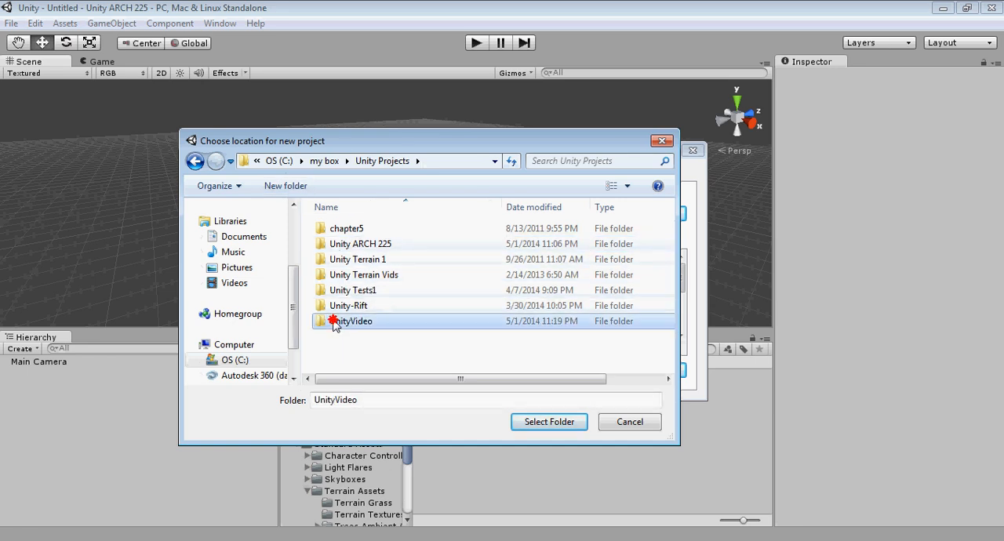
pyautogui.click(553, 428)
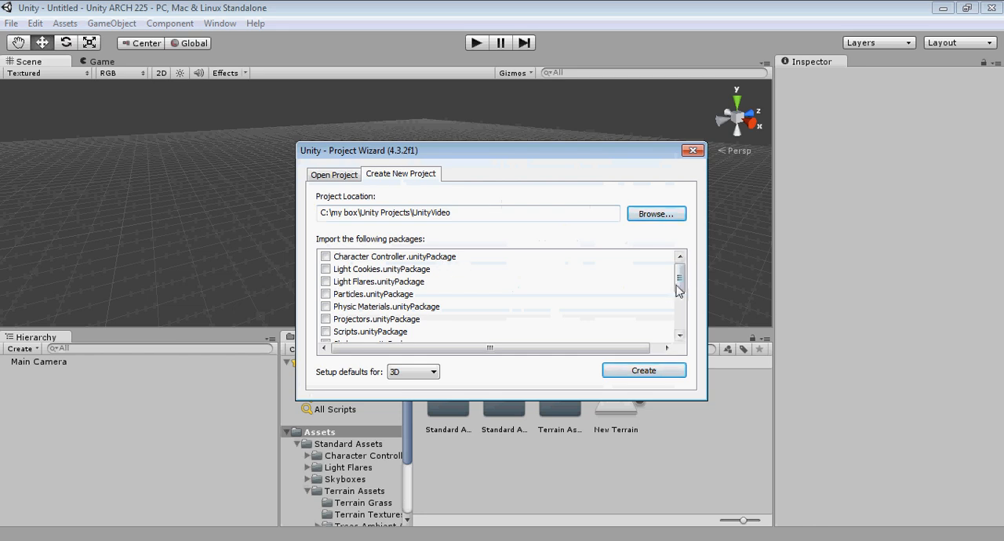
# Step: Create the project with the Character Controller, Light Flares, Skyboxes, Standard Assets (Mobile), Terrain Assets and Water (Basic) packages imported
pyautogui.click(326, 257)
pyautogui.click(325, 282)
pyautogui.moveTo(681, 275); pyautogui.dragTo(681, 291)
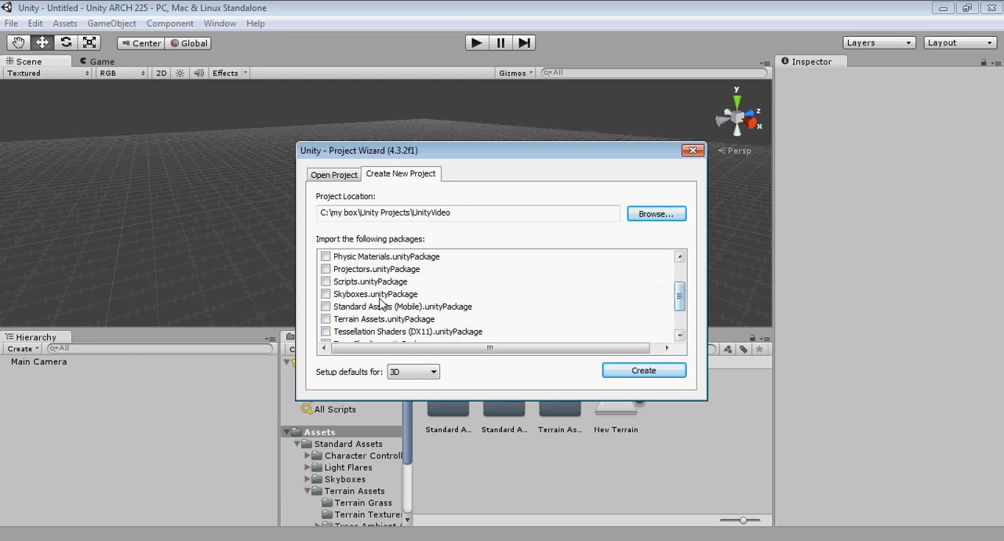
pyautogui.click(326, 294)
pyautogui.click(326, 307)
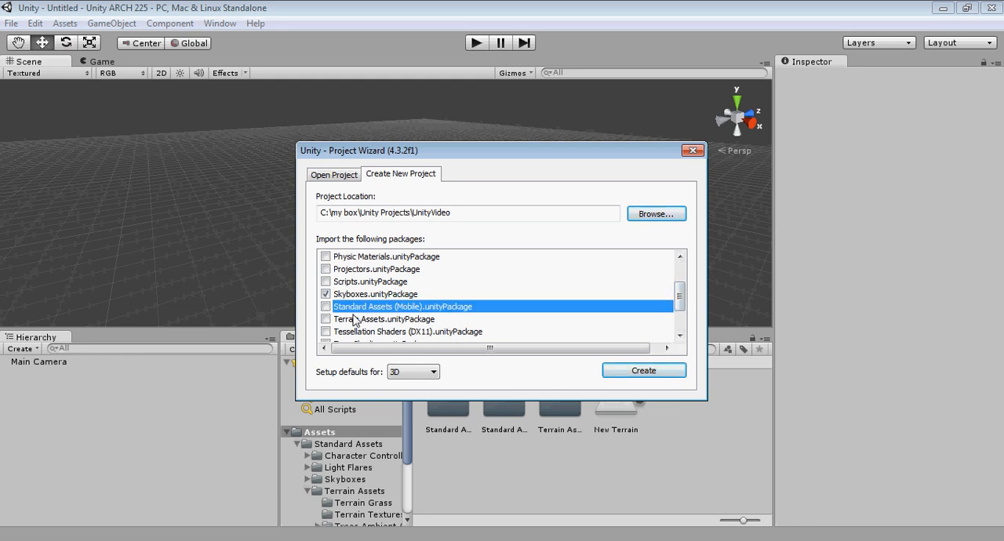
pyautogui.moveTo(680, 291); pyautogui.dragTo(679, 307)
pyautogui.click(326, 281)
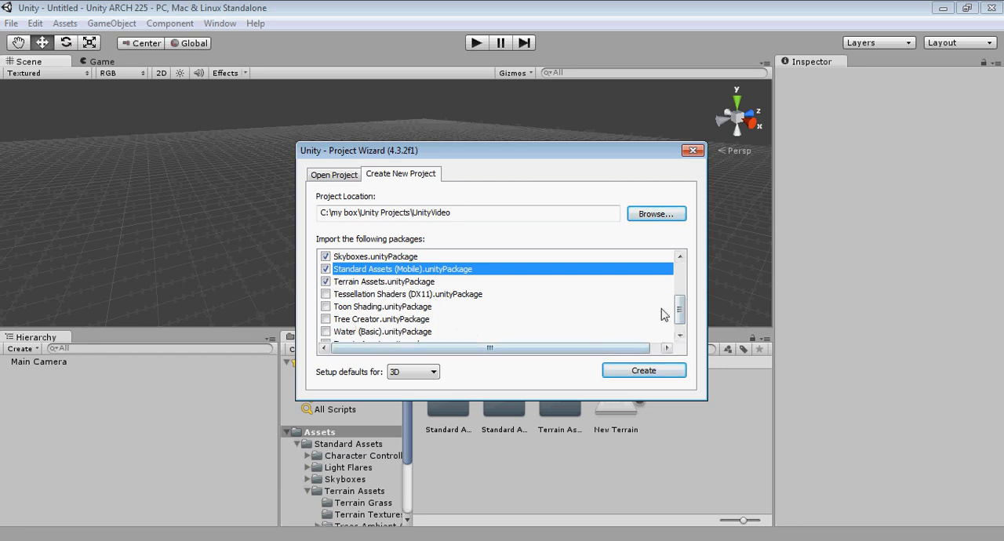
pyautogui.moveTo(678, 312); pyautogui.dragTo(680, 320)
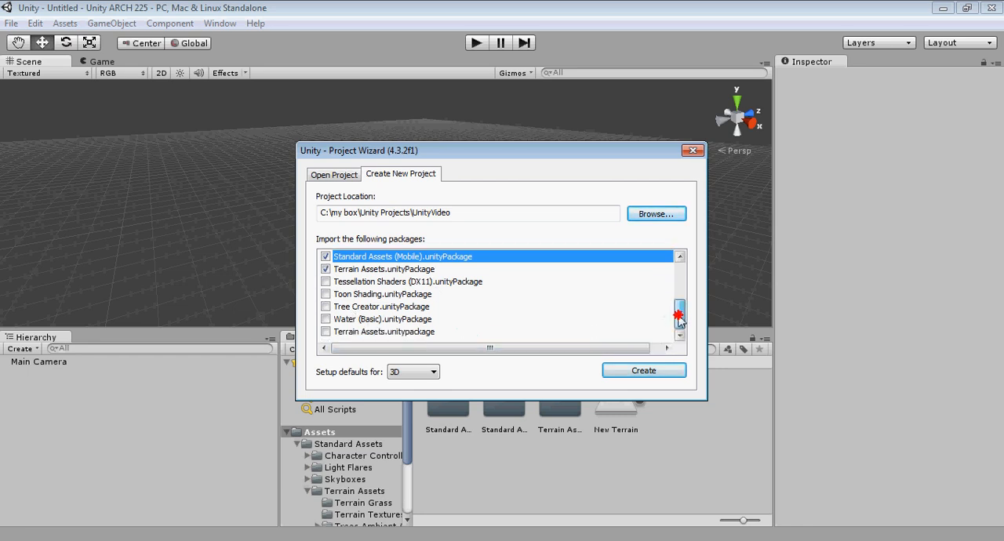
pyautogui.click(325, 319)
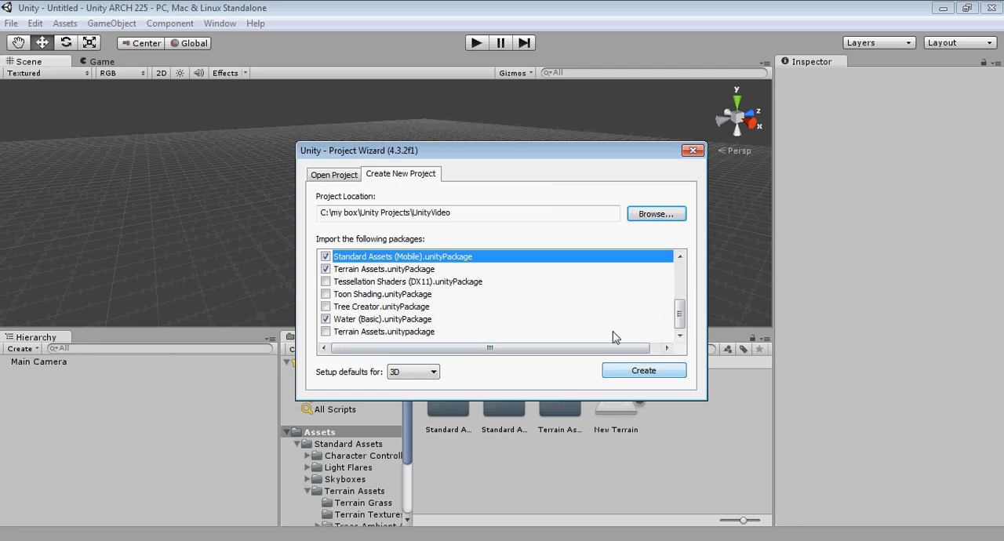
pyautogui.click(651, 374)
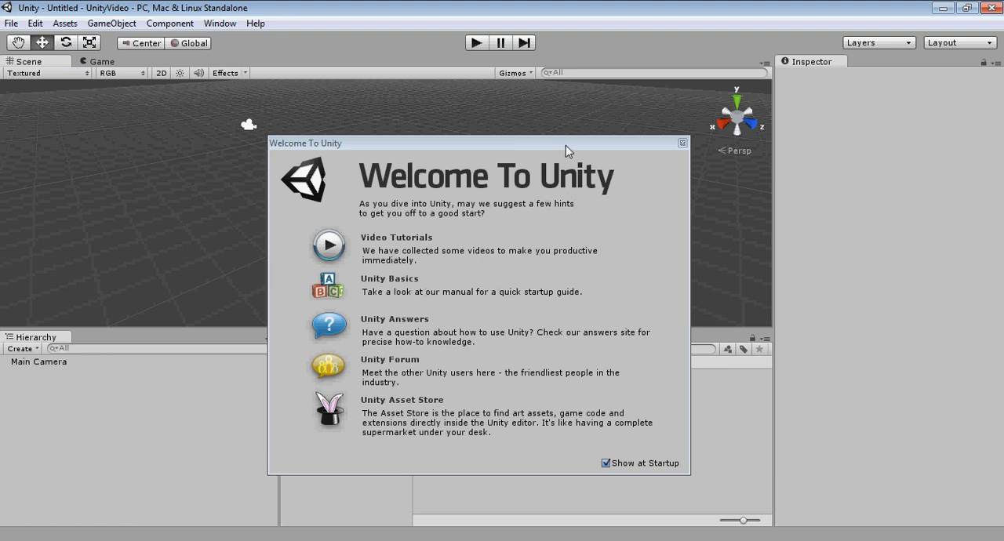
# Step: Move the Welcome To Unity window aside and close it
pyautogui.moveTo(565, 145); pyautogui.dragTo(471, 138)
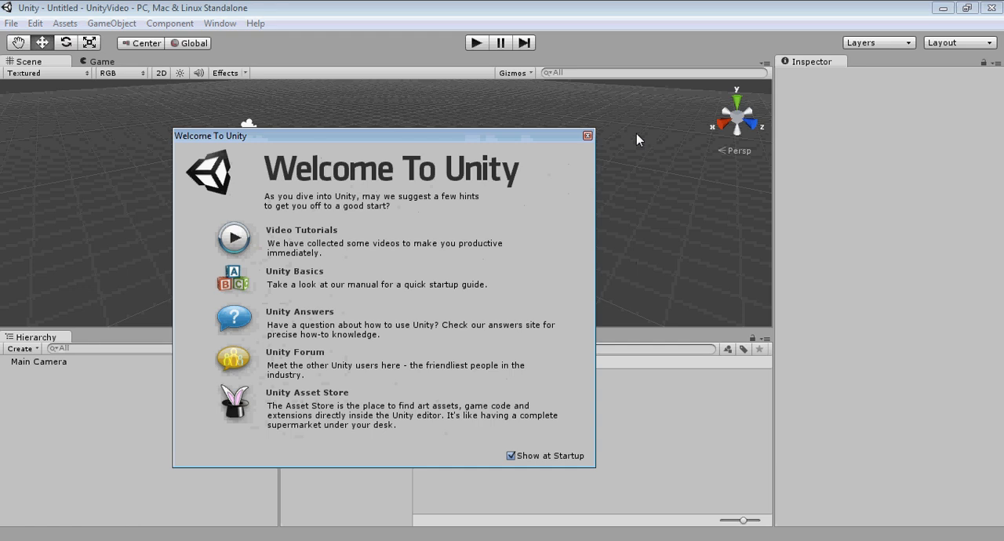
pyautogui.moveTo(495, 136); pyautogui.dragTo(486, 129)
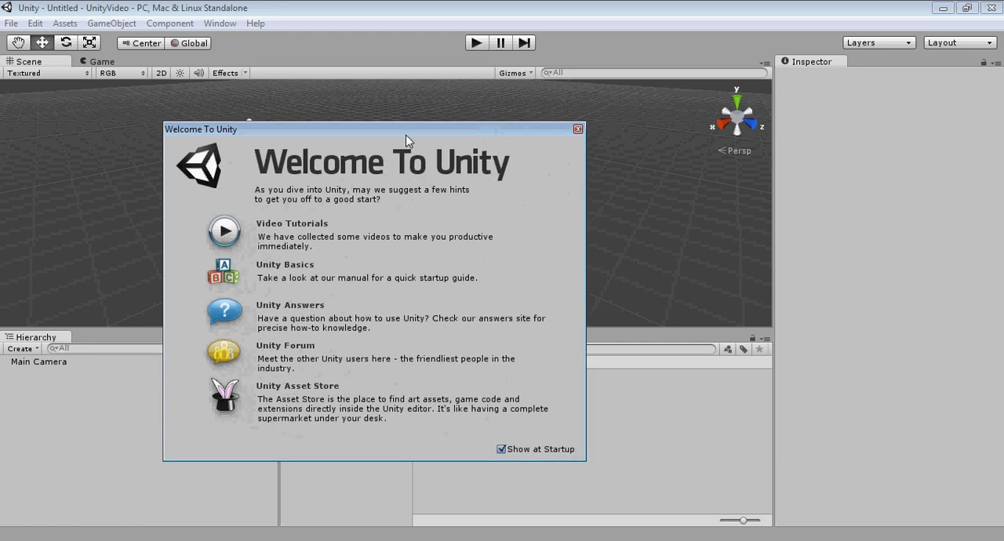
pyautogui.moveTo(421, 130); pyautogui.dragTo(338, 172)
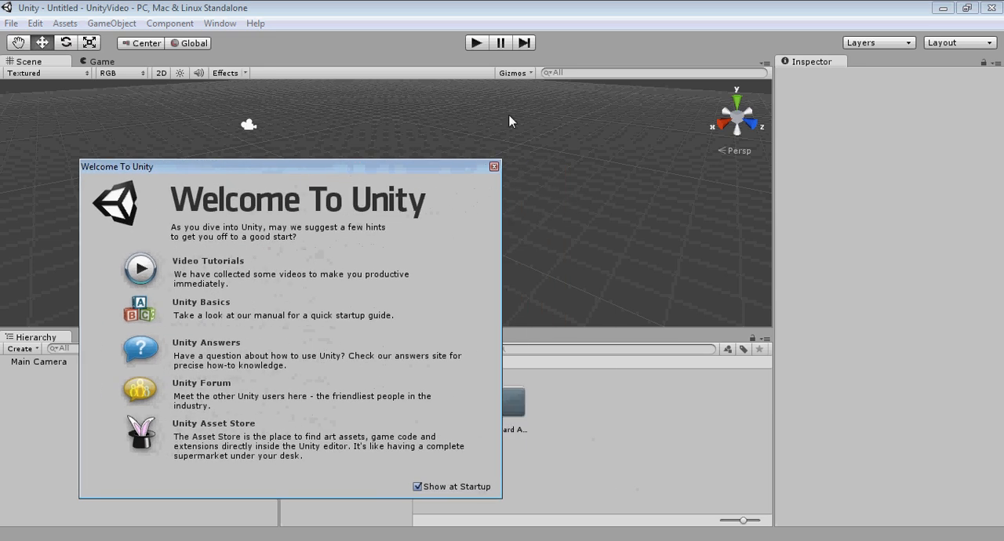
pyautogui.click(494, 166)
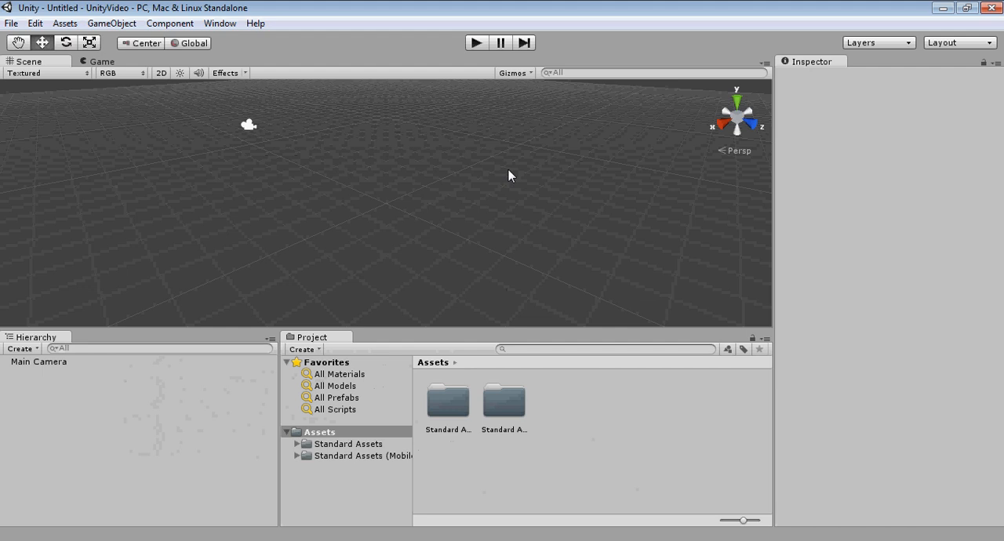
# Step: Select the main camera in the scene to view its properties and preview
pyautogui.keyDown('alt'); pyautogui.moveTo(526, 194); pyautogui.dragTo(468, 151); pyautogui.keyUp('alt')
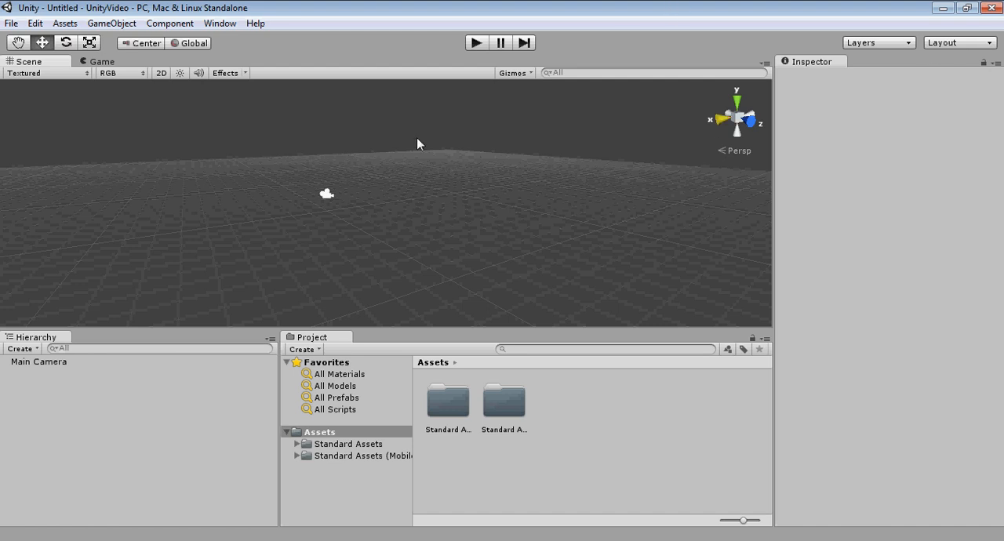
pyautogui.moveTo(475, 194); pyautogui.dragTo(472, 197, button='middle')
pyautogui.moveTo(471, 197); pyautogui.dragTo(306, 214)
pyautogui.press('w')
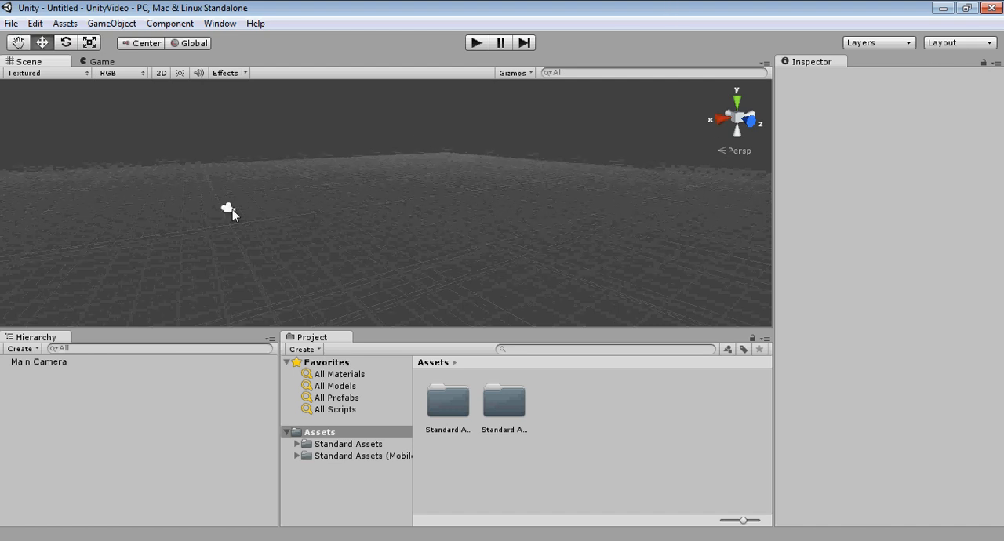
pyautogui.click(231, 211)
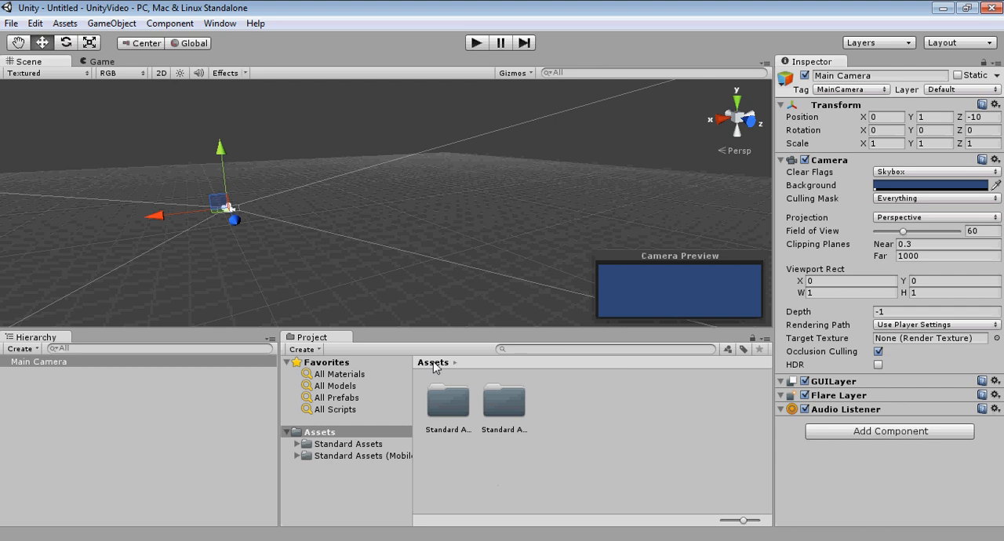
# Step: Show the project's Assets folder in Windows Explorer and open it to view its contents
pyautogui.rightClick(461, 475)
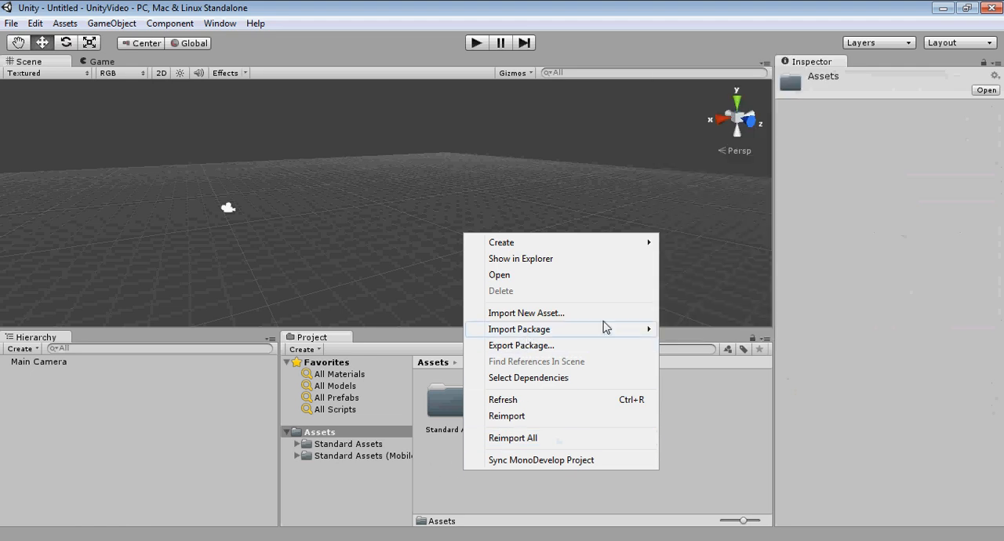
pyautogui.click(505, 261)
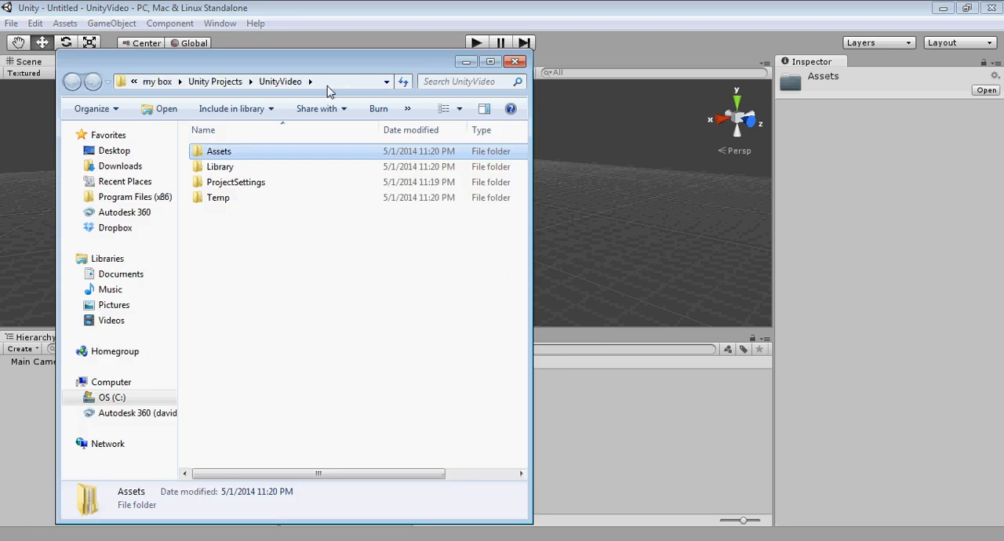
pyautogui.moveTo(314, 62); pyautogui.dragTo(392, 45)
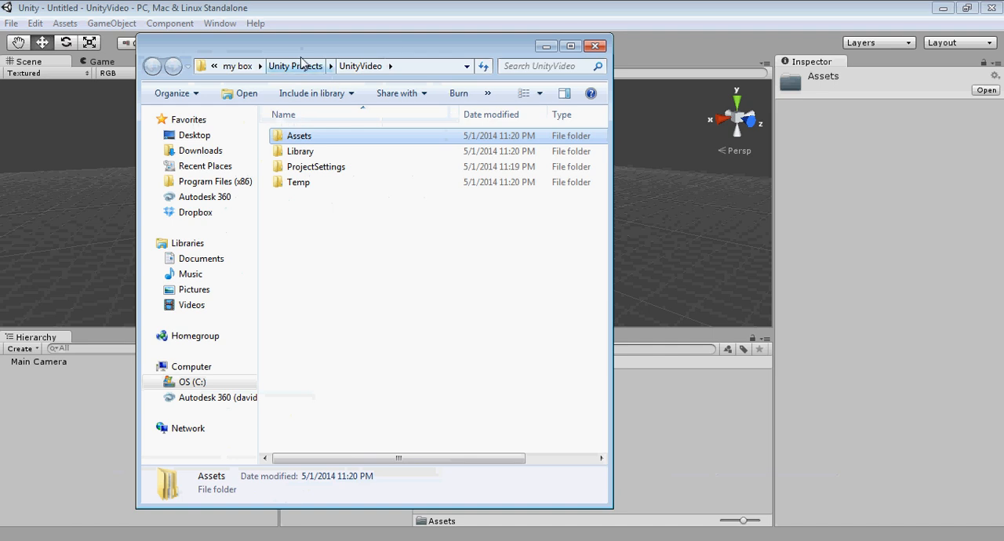
pyautogui.moveTo(321, 38); pyautogui.dragTo(302, 77)
pyautogui.doubleClick(285, 166)
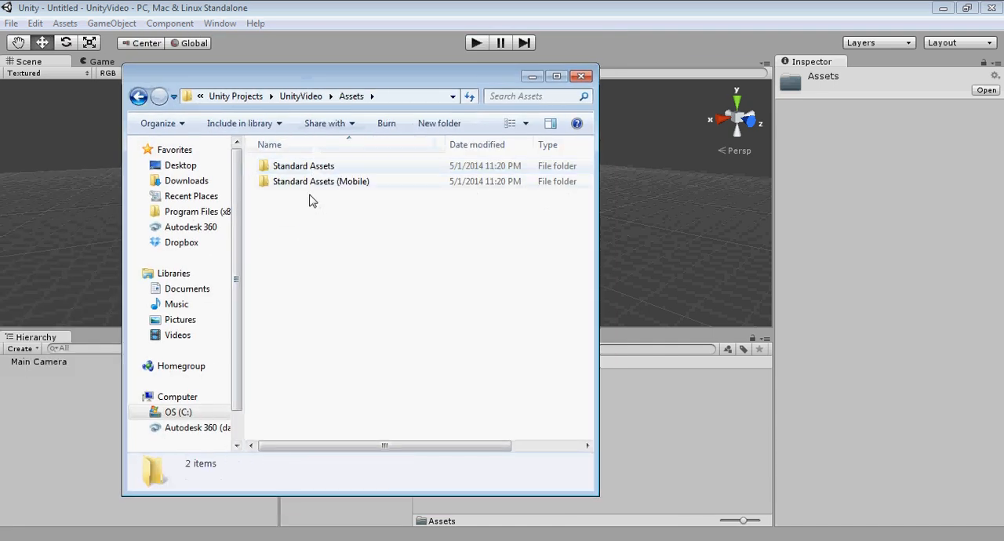
# Step: Create a folder named Delete inside the Assets folder in Windows Explorer, and switch back to Unity
pyautogui.moveTo(353, 81)
pyautogui.mouseDown()
pyautogui.moveTo(110, 76)
pyautogui.moveTo(350, 75)
pyautogui.mouseUp()
pyautogui.click(416, 122)
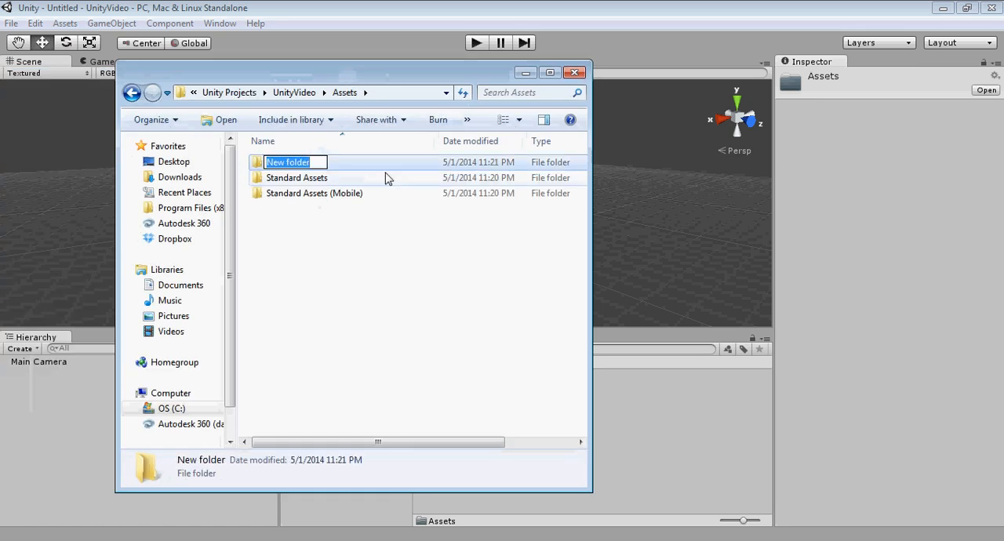
pyautogui.write('Delete')
pyautogui.press('Return')
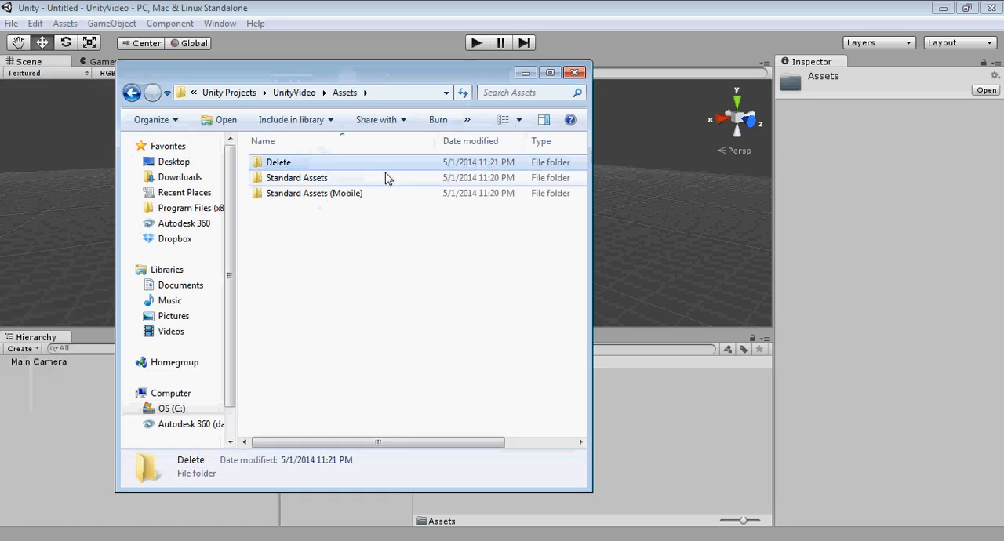
pyautogui.click(397, 14)
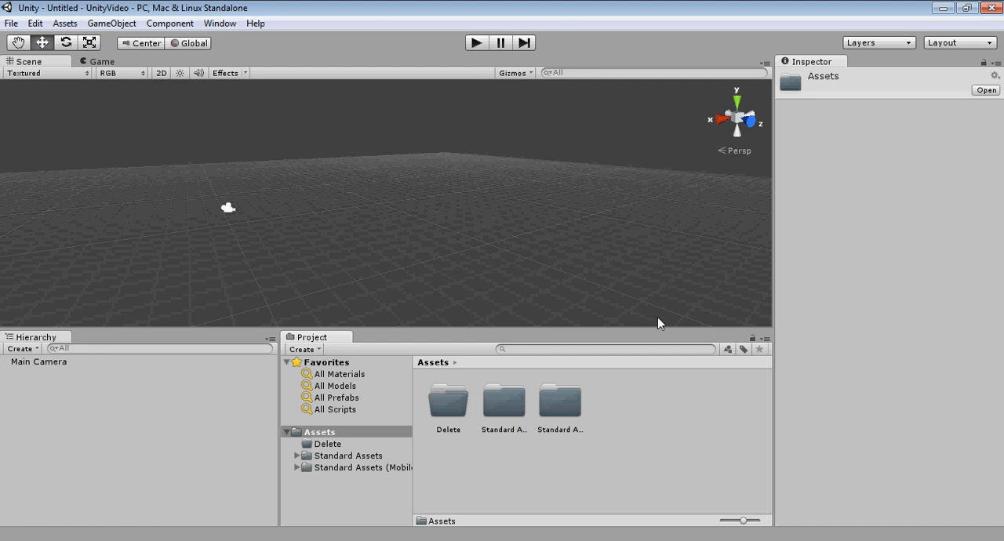
# Step: Delete the folder named Delete from the project's Assets and confirm the removal
pyautogui.click(448, 402)
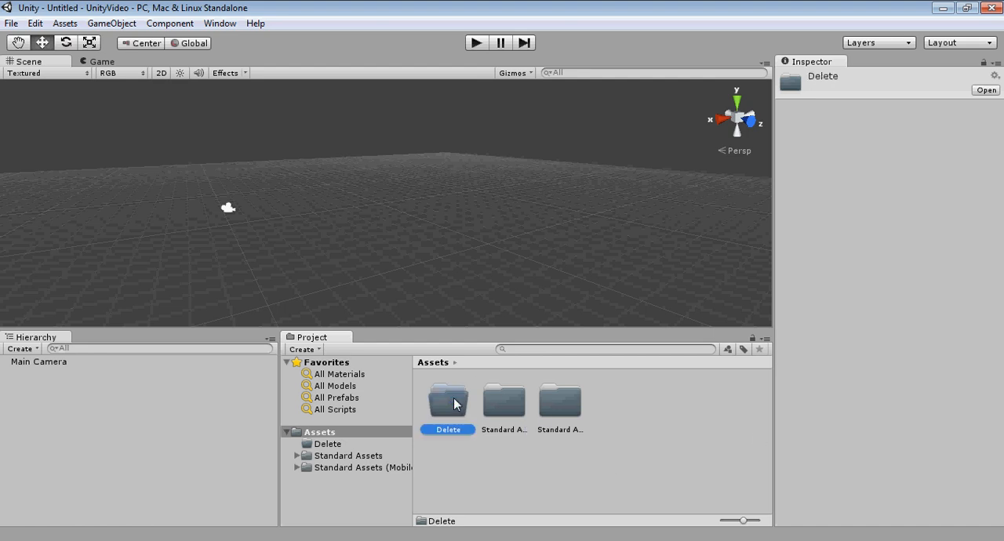
pyautogui.rightClick(454, 397)
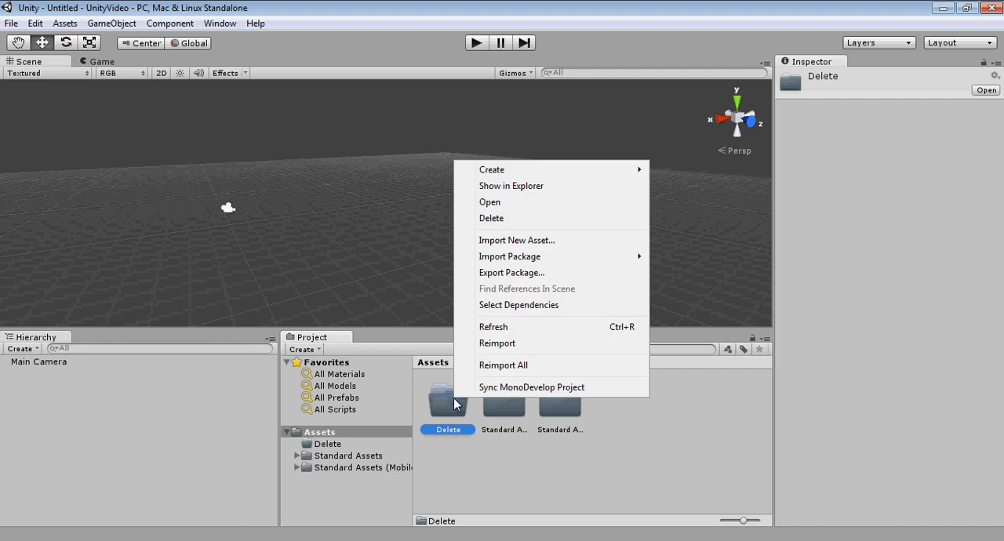
pyautogui.click(510, 220)
pyautogui.click(501, 305)
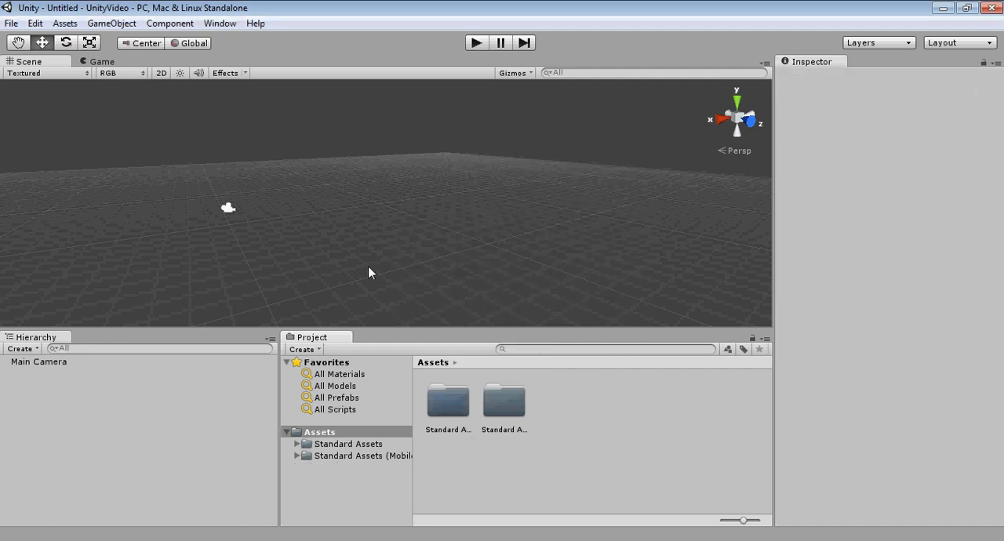
# Step: Examine the empty scene's grid and camera from different angles and distances by orbiting, panning and zooming
pyautogui.moveTo(474, 214); pyautogui.dragTo(511, 212, button='middle')
pyautogui.moveTo(511, 212); pyautogui.dragTo(490, 232, button='right')
pyautogui.moveTo(489, 232); pyautogui.dragTo(433, 266, button='middle')
pyautogui.scroll(-3, 432, 266)
pyautogui.scroll(-3, 462, 235)
pyautogui.moveTo(481, 228); pyautogui.dragTo(496, 298, button='middle')
pyautogui.moveTo(533, 252); pyautogui.dragTo(427, 264, button='right')
pyautogui.moveTo(471, 256); pyautogui.dragTo(319, 239, button='middle')
pyautogui.moveTo(452, 227); pyautogui.dragTo(412, 250, button='right')
pyautogui.moveTo(448, 226); pyautogui.dragTo(394, 256, button='middle')
pyautogui.moveTo(459, 200); pyautogui.dragTo(386, 241, button='right')
pyautogui.moveTo(474, 207); pyautogui.dragTo(358, 253, button='middle')
pyautogui.moveTo(359, 253); pyautogui.dragTo(453, 231, button='right')
pyautogui.moveTo(452, 231); pyautogui.dragTo(484, 122, button='middle')
pyautogui.moveTo(410, 208); pyautogui.dragTo(429, 202, button='middle')
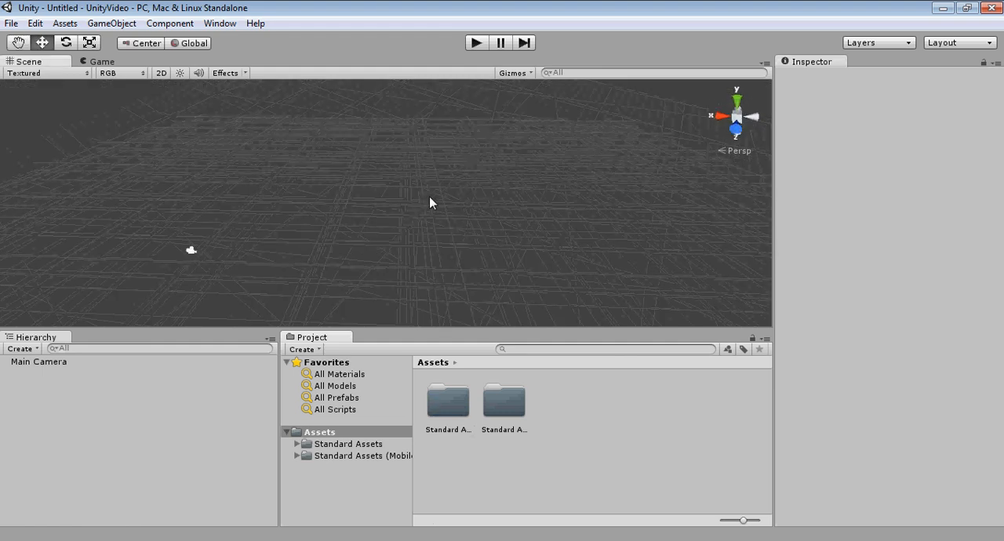
# Step: Survey the empty scene around the main camera from further viewpoints, including a more distant one
pyautogui.moveTo(430, 203)
pyautogui.mouseDown(button='middle')
pyautogui.moveTo(361, 222)
pyautogui.moveTo(405, 182)
pyautogui.moveTo(433, 186)
pyautogui.mouseUp(button='middle')
pyautogui.moveTo(432, 180); pyautogui.dragTo(413, 205, button='right')
pyautogui.moveTo(430, 200); pyautogui.dragTo(412, 227, button='middle')
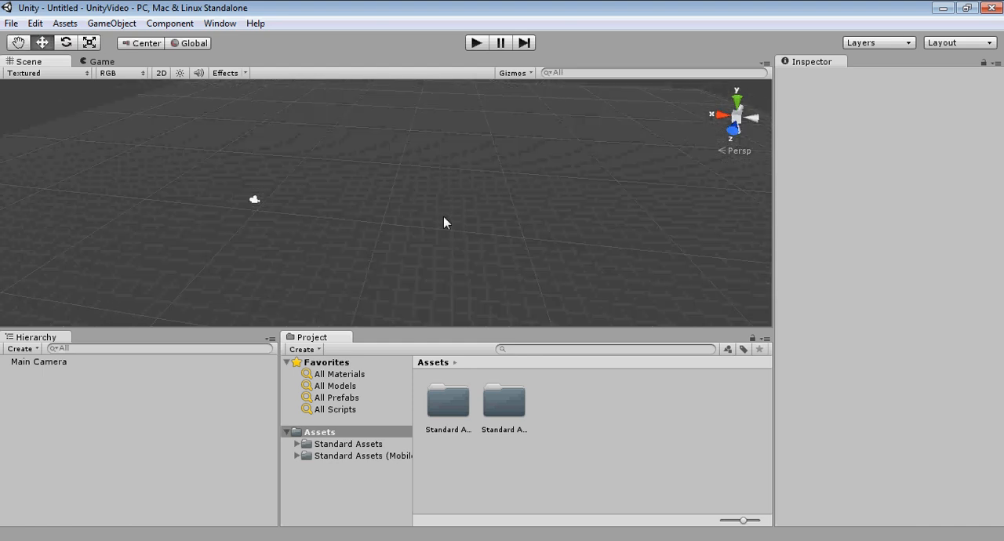
pyautogui.moveTo(461, 218); pyautogui.dragTo(429, 225, button='middle')
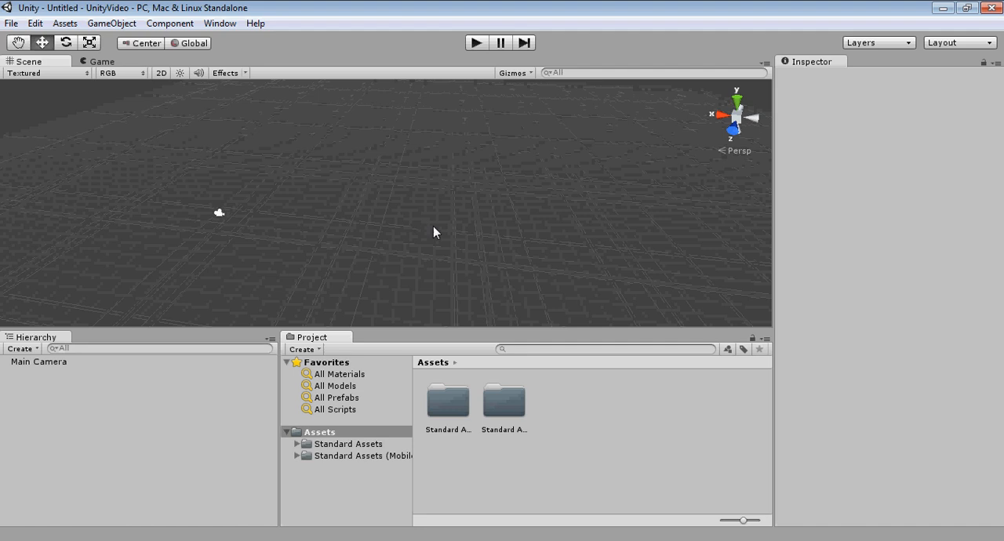
pyautogui.moveTo(433, 225); pyautogui.dragTo(387, 251, button='right')
pyautogui.moveTo(420, 231); pyautogui.dragTo(377, 260, button='middle')
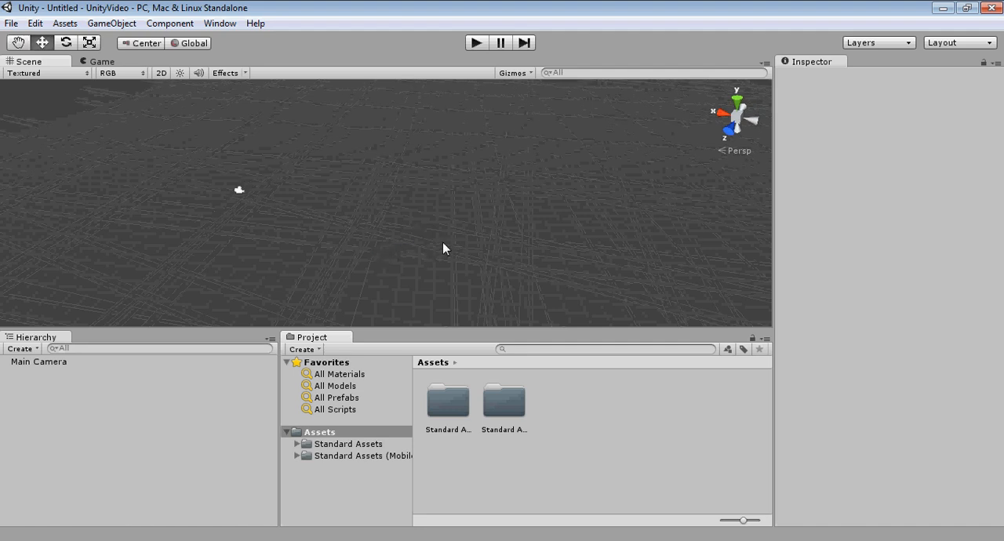
pyautogui.moveTo(467, 167); pyautogui.dragTo(367, 179, button='middle')
pyautogui.moveTo(407, 163); pyautogui.dragTo(411, 179, button='right')
pyautogui.moveTo(422, 172); pyautogui.dragTo(358, 169, button='middle')
pyautogui.scroll(-5, 353, 179)
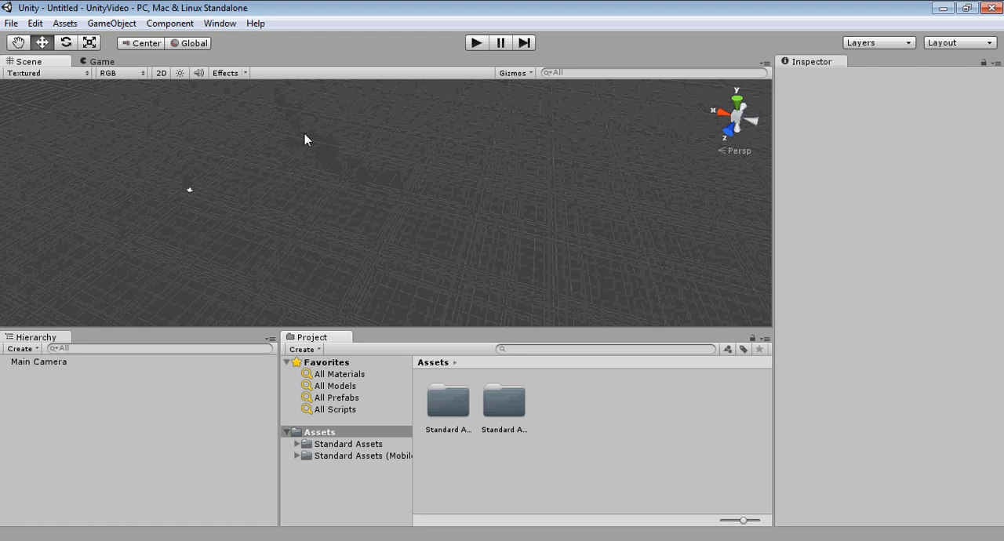
pyautogui.moveTo(305, 136); pyautogui.dragTo(502, 182, button='middle')
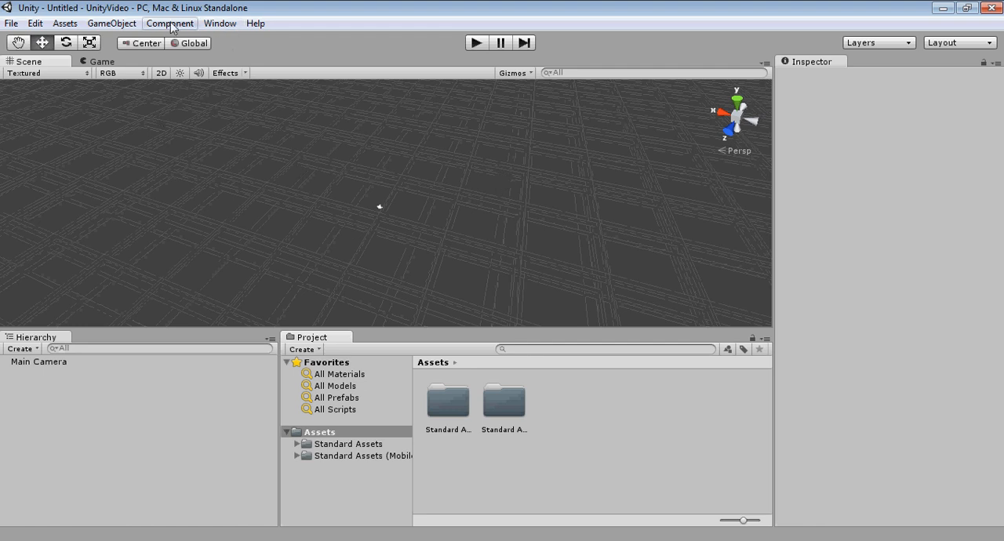
# Step: Add a Terrain object to the scene
pyautogui.click(114, 24)
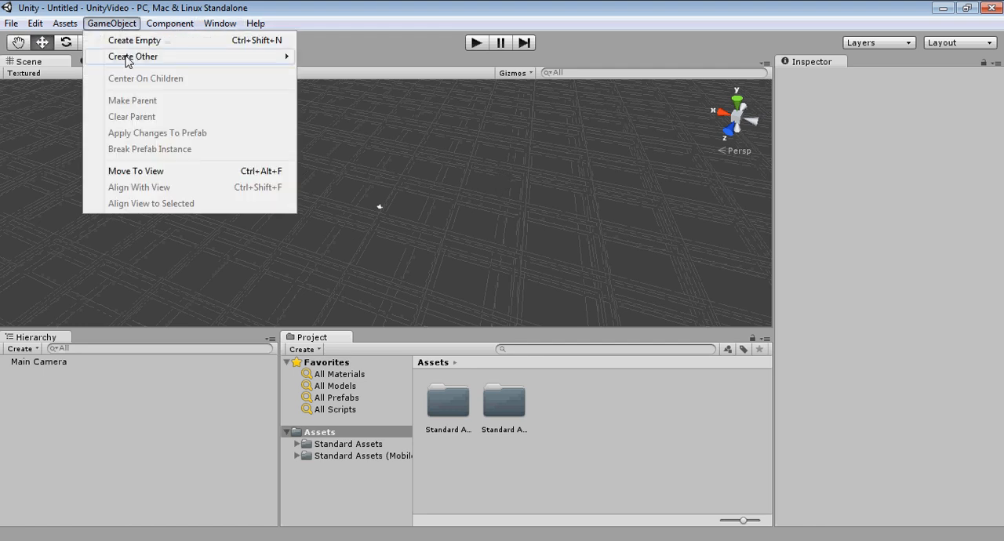
pyautogui.moveTo(129, 59)
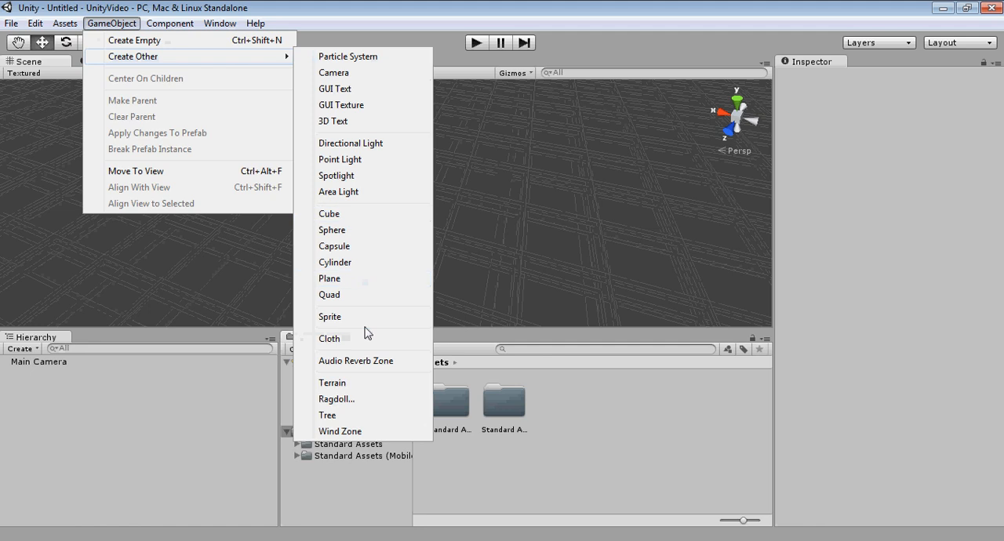
pyautogui.click(349, 384)
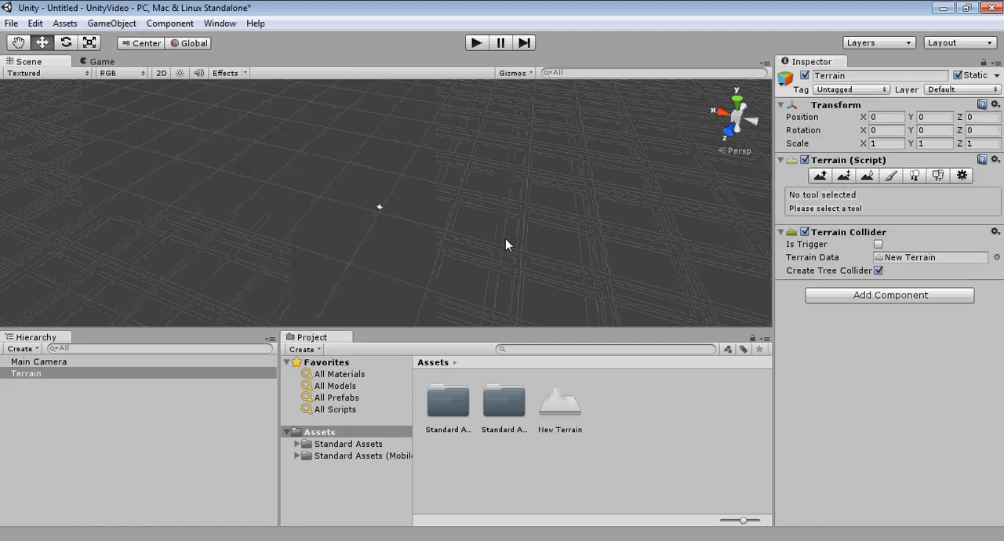
# Step: Examine the new terrain from several sides, far enough away to take in its whole surface
pyautogui.scroll(-5, 441, 222)
pyautogui.moveTo(422, 235); pyautogui.dragTo(610, 179, button='middle')
pyautogui.scroll(-8, 415, 210)
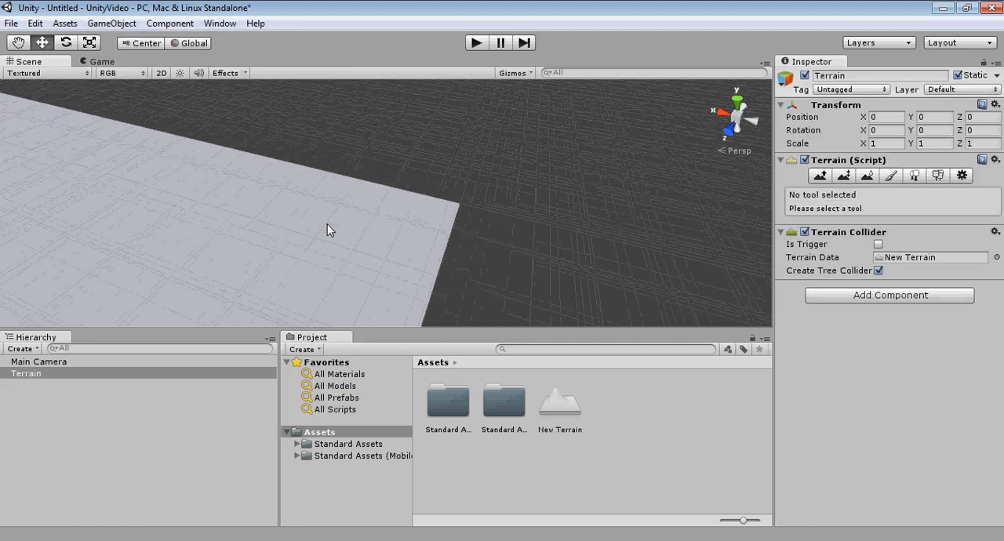
pyautogui.scroll(-4, 278, 213)
pyautogui.moveTo(227, 201); pyautogui.dragTo(441, 200, button='middle')
pyautogui.scroll(-12, 370, 208)
pyautogui.moveTo(221, 228); pyautogui.dragTo(507, 192, button='middle')
pyautogui.scroll(-8, 413, 228)
pyautogui.scroll(-3, 477, 228)
pyautogui.scroll(-10, 479, 231)
pyautogui.moveTo(508, 193); pyautogui.dragTo(431, 213, button='right')
pyautogui.moveTo(504, 216); pyautogui.dragTo(385, 179, button='middle')
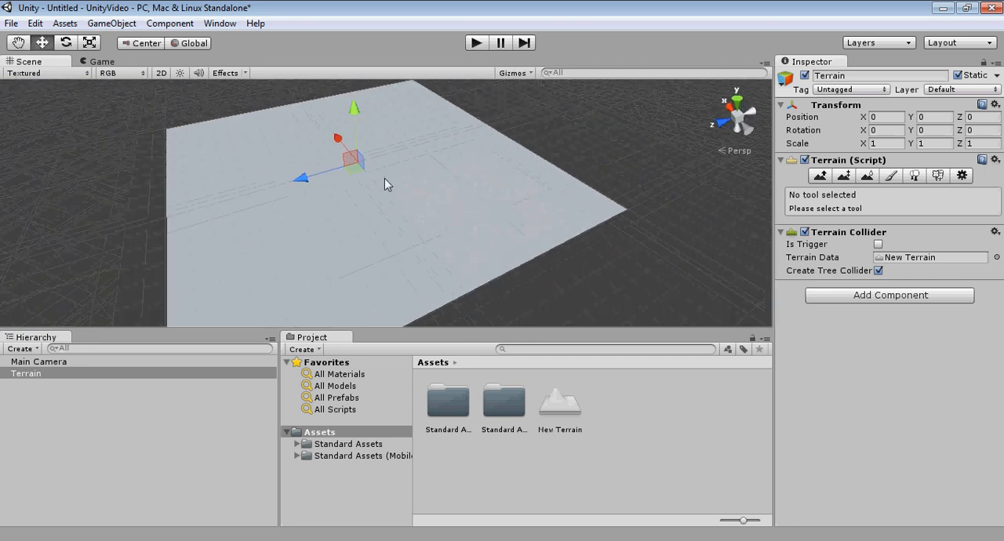
pyautogui.moveTo(384, 179); pyautogui.dragTo(293, 196, button='right')
pyautogui.moveTo(428, 197); pyautogui.dragTo(340, 161, button='middle')
pyautogui.moveTo(431, 157); pyautogui.dragTo(423, 165, button='middle')
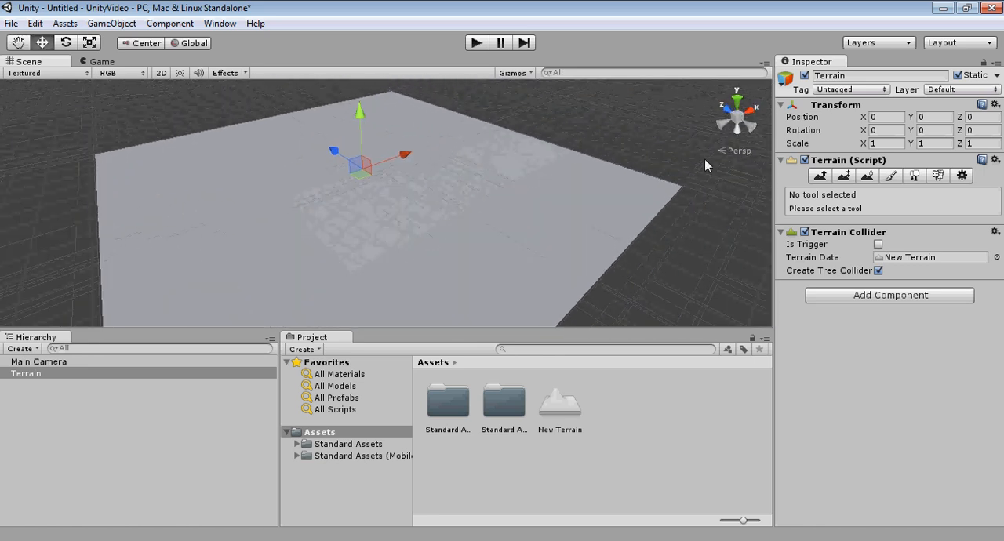
# Step: Align the scene view to axis directions, including Left and Front, and switch its projection from perspective to isometric
pyautogui.click(725, 125)
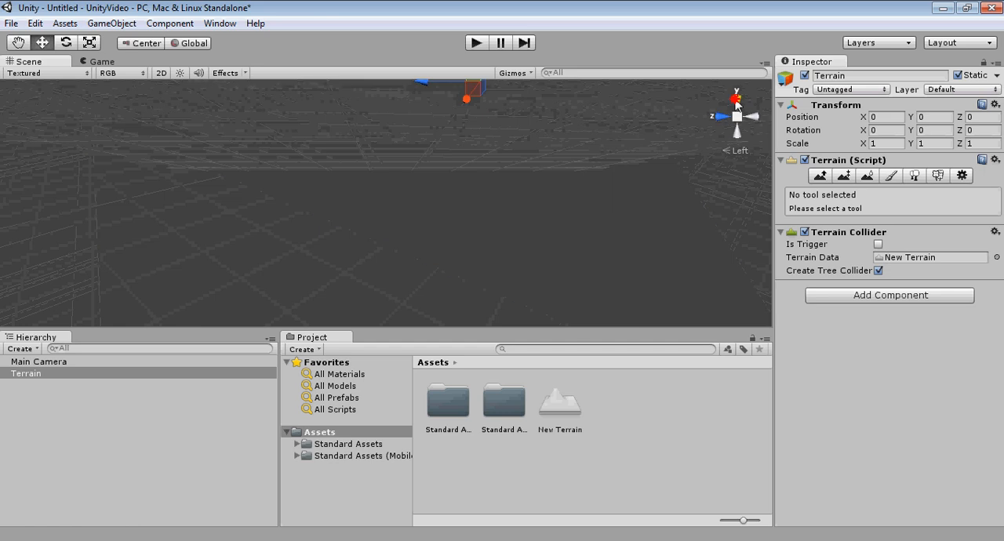
pyautogui.click(737, 101)
pyautogui.click(718, 118)
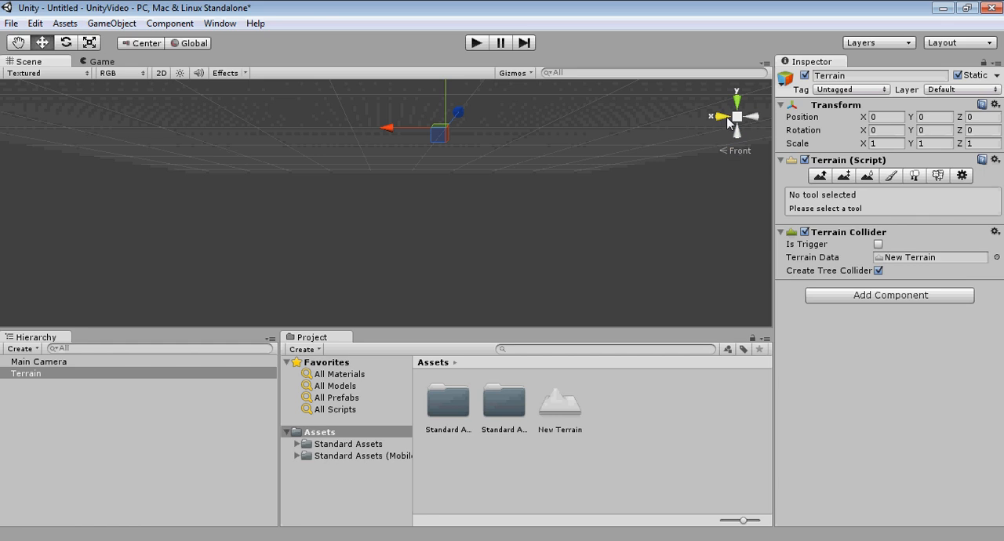
pyautogui.click(737, 117)
# Step: Inspect the whole terrain in isometric projection from different angles
pyautogui.moveTo(694, 139); pyautogui.dragTo(541, 228, button='right')
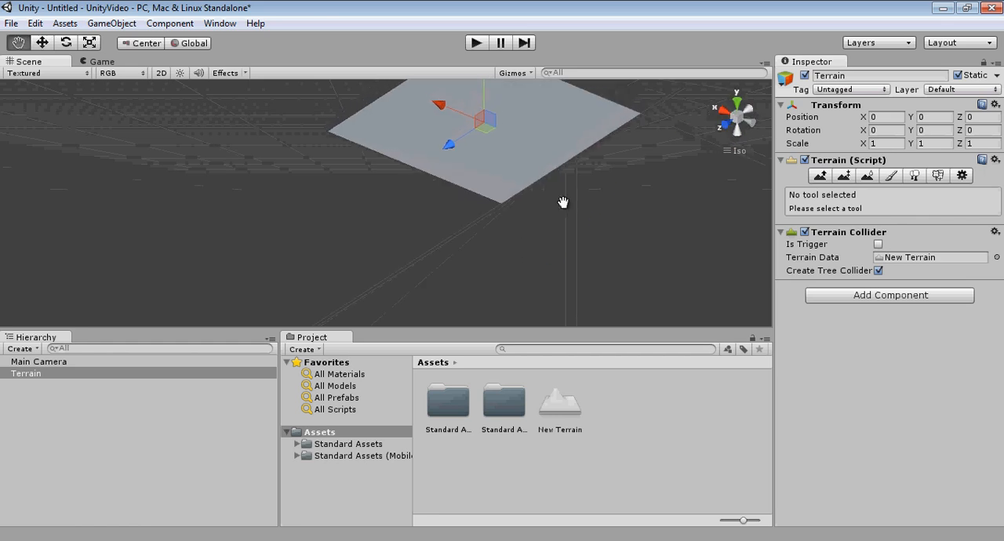
pyautogui.moveTo(563, 202); pyautogui.dragTo(478, 261, button='middle')
pyautogui.scroll(3, 398, 192)
pyautogui.moveTo(478, 167); pyautogui.dragTo(444, 201, button='middle')
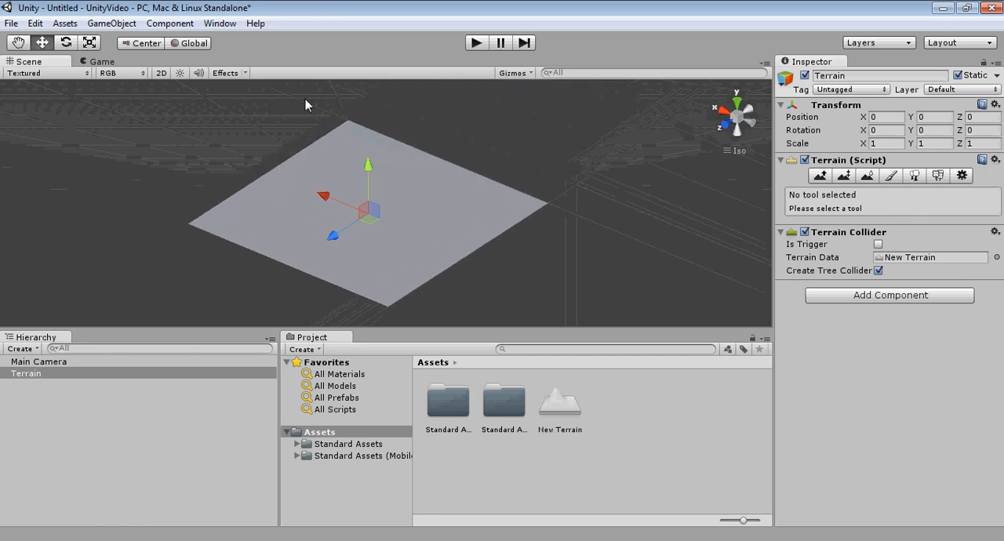
pyautogui.keyDown('alt'); pyautogui.moveTo(522, 204); pyautogui.dragTo(408, 191); pyautogui.keyUp('alt')
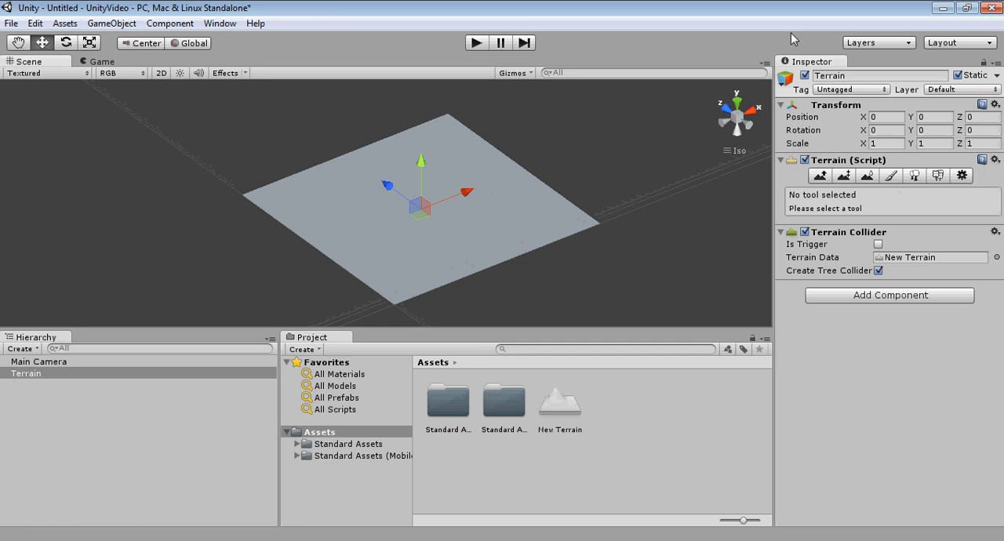
pyautogui.keyDown('alt'); pyautogui.moveTo(542, 240); pyautogui.dragTo(515, 247); pyautogui.keyUp('alt')
pyautogui.moveTo(530, 235); pyautogui.dragTo(596, 240, button='middle')
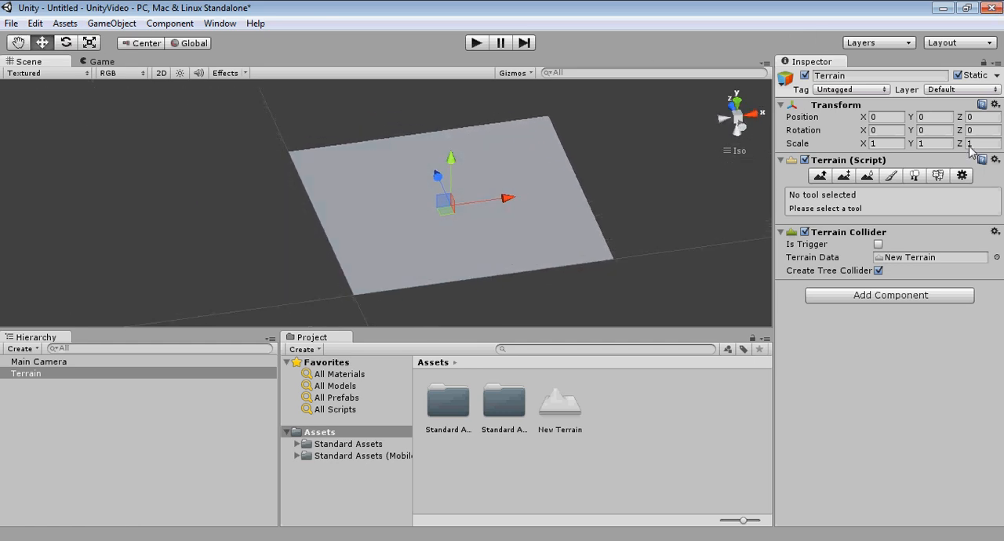
# Step: Set the terrain's width and length to 500 in its Terrain Settings
pyautogui.click(964, 176)
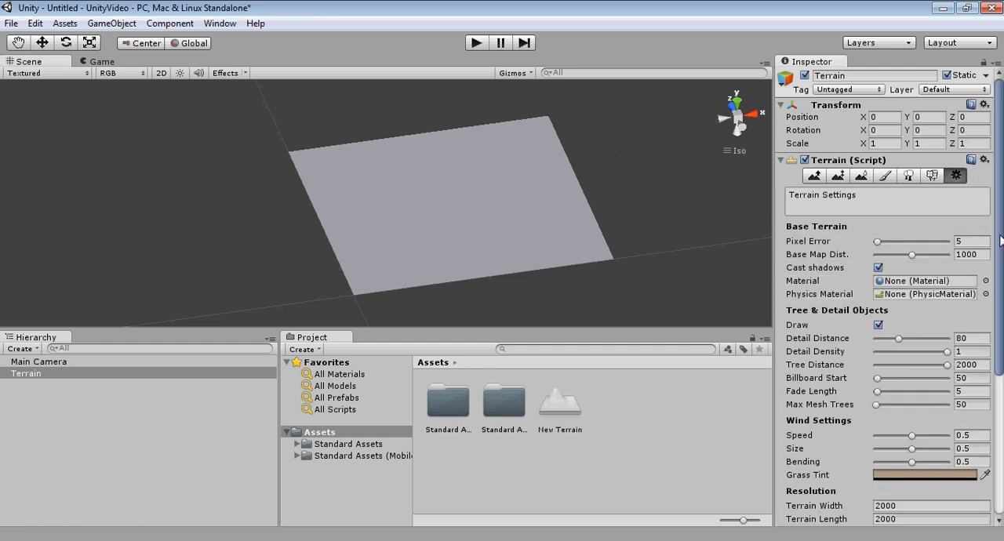
pyautogui.moveTo(999, 239); pyautogui.dragTo(1000, 349)
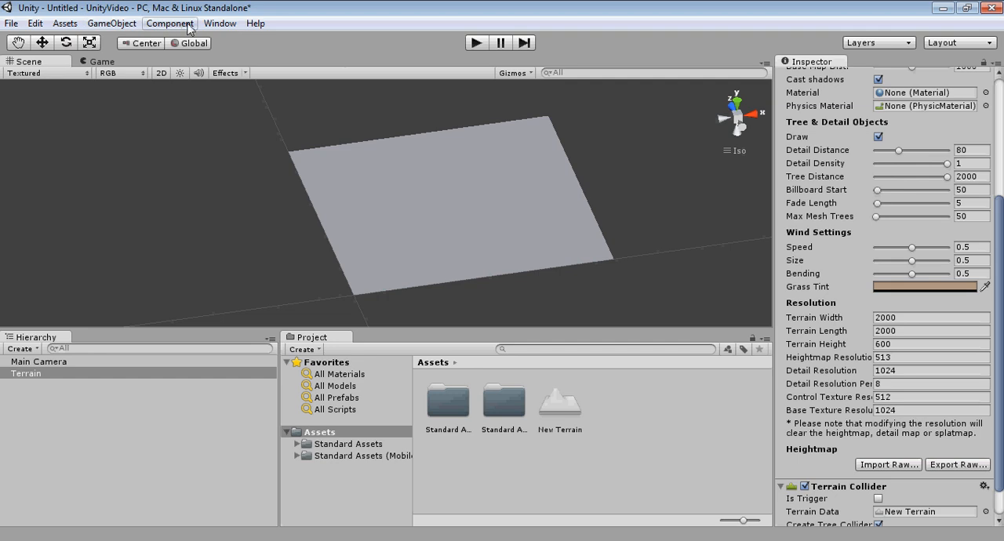
pyautogui.moveTo(464, 159); pyautogui.dragTo(413, 129, button='middle')
pyautogui.click(907, 317)
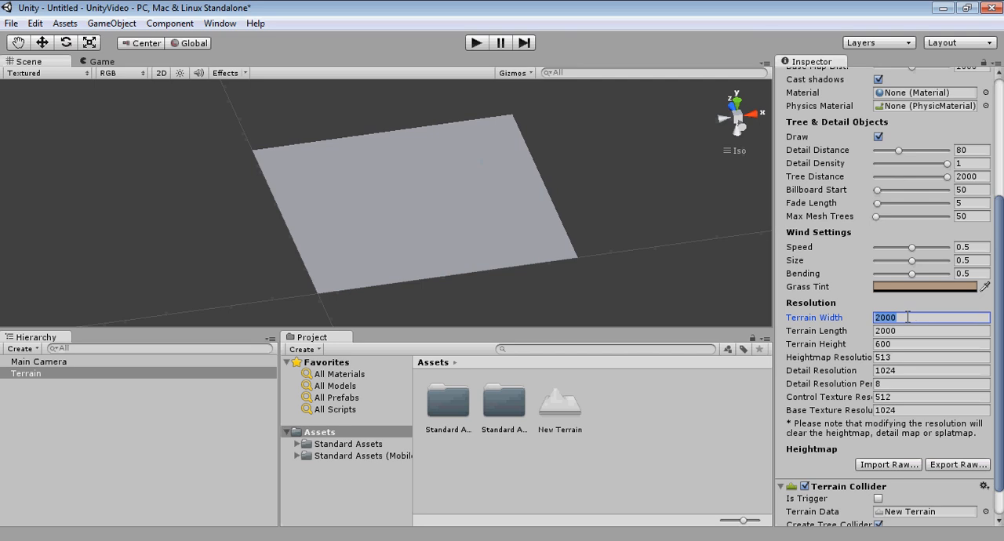
pyautogui.write('500')
pyautogui.press('Tab')
pyautogui.write('5')
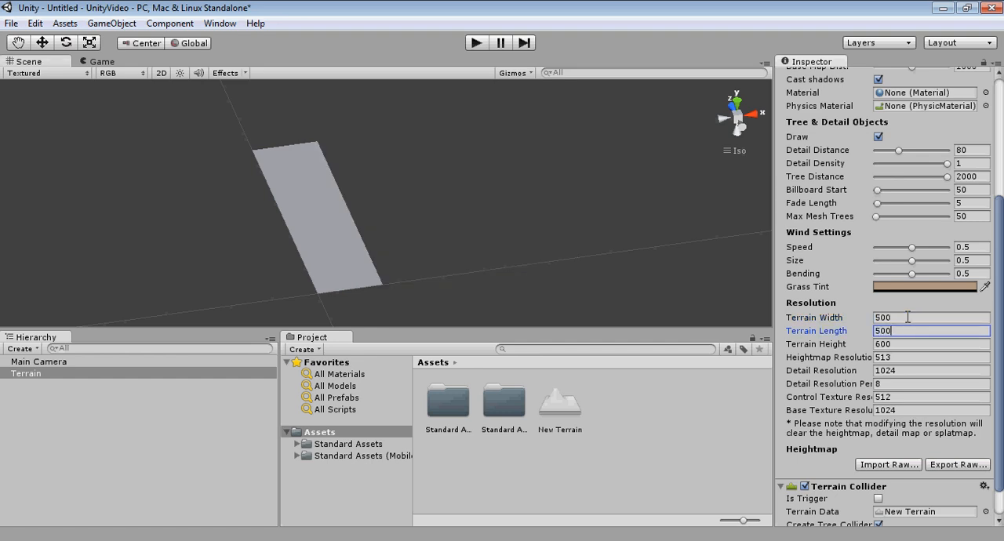
pyautogui.press('Return')
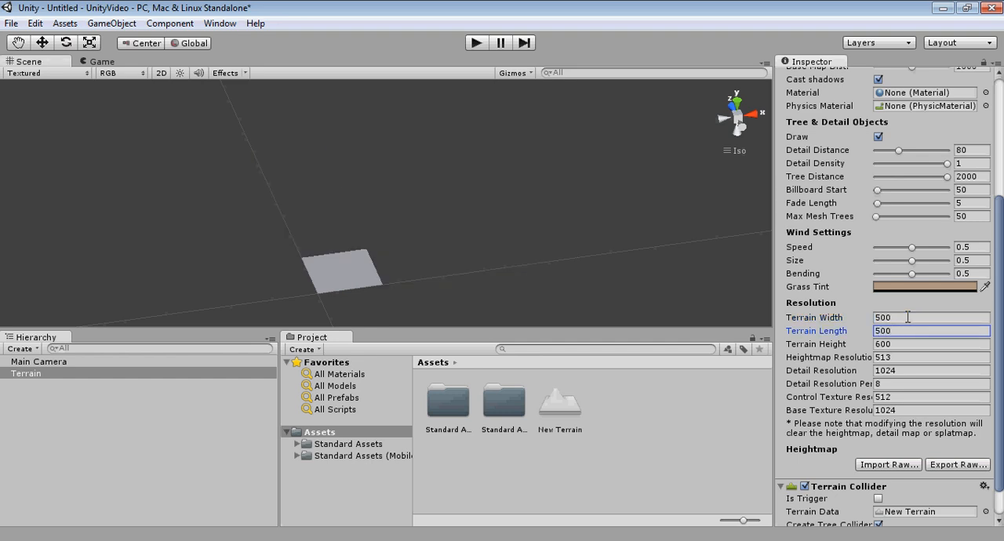
# Step: Examine the resized terrain up close and from all sides
pyautogui.moveTo(348, 275); pyautogui.dragTo(381, 247, button='middle')
pyautogui.scroll(6, 376, 253)
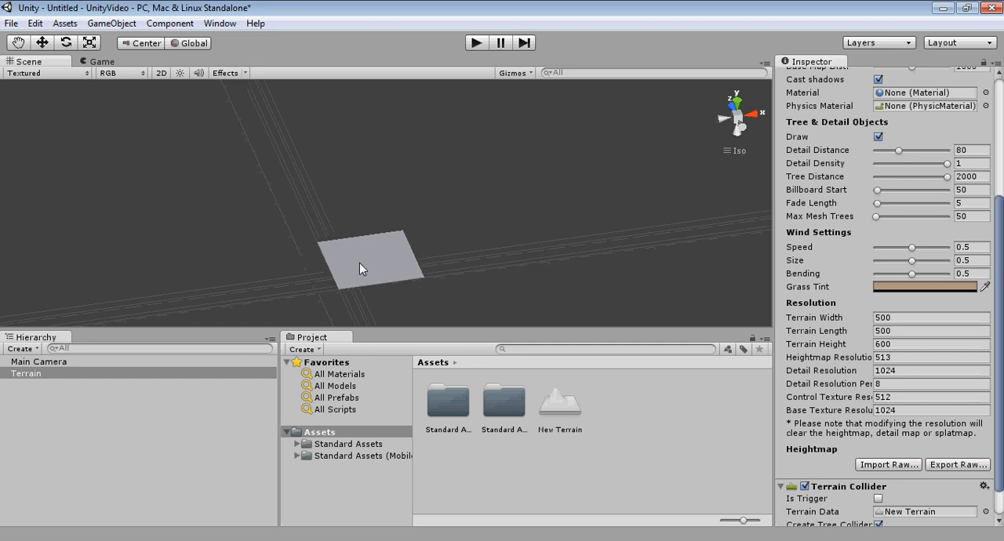
pyautogui.moveTo(348, 287); pyautogui.dragTo(431, 155, button='middle')
pyautogui.scroll(6, 467, 117)
pyautogui.moveTo(486, 106); pyautogui.dragTo(365, 240, button='middle')
pyautogui.scroll(5, 365, 240)
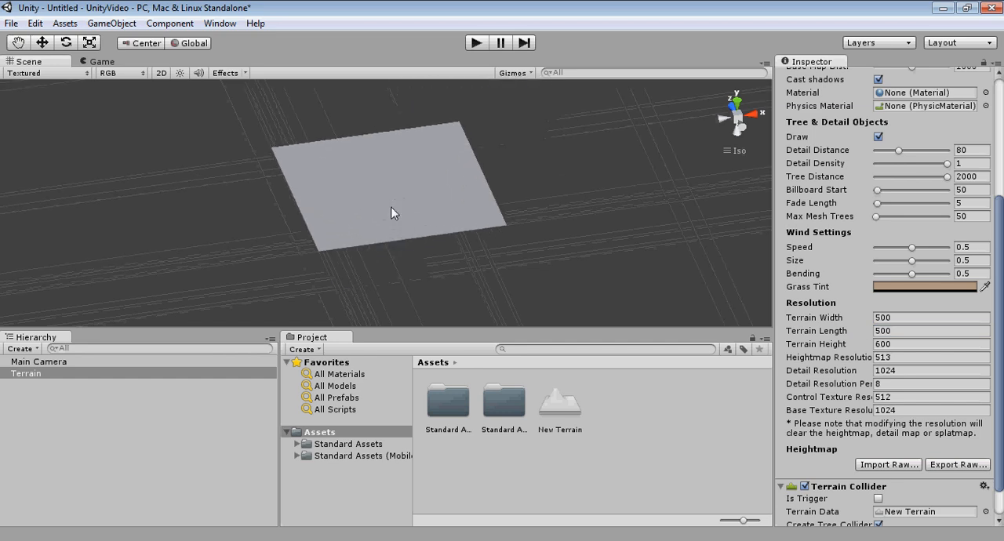
pyautogui.moveTo(407, 198); pyautogui.dragTo(459, 216, button='middle')
pyautogui.moveTo(459, 216); pyautogui.dragTo(244, 215, button='right')
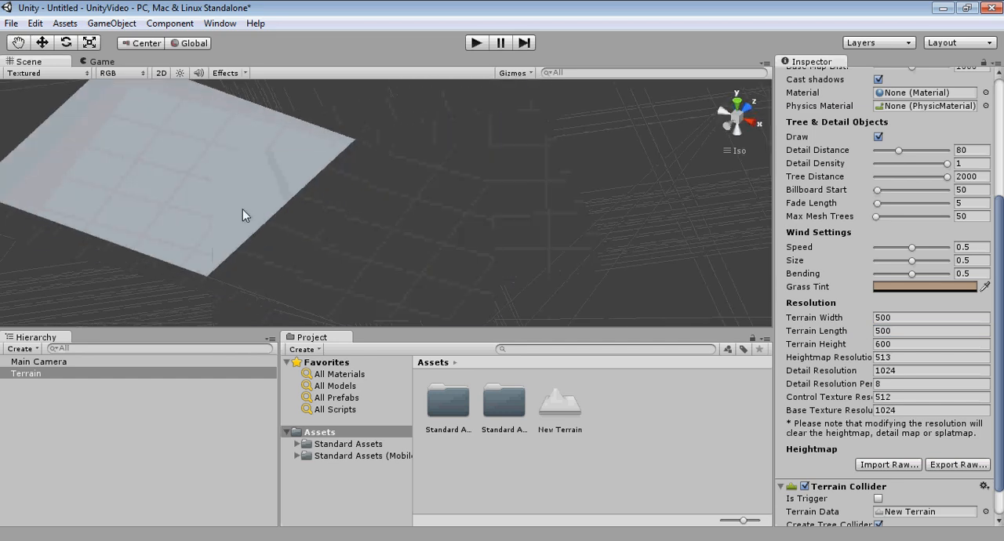
pyautogui.moveTo(244, 214); pyautogui.dragTo(463, 230)
pyautogui.moveTo(464, 231); pyautogui.dragTo(287, 228, button='right')
pyautogui.moveTo(257, 197); pyautogui.dragTo(441, 251, button='middle')
pyautogui.moveTo(442, 251); pyautogui.dragTo(262, 162, button='right')
pyautogui.moveTo(262, 161); pyautogui.dragTo(458, 287, button='middle')
pyautogui.scroll(1, 423, 269)
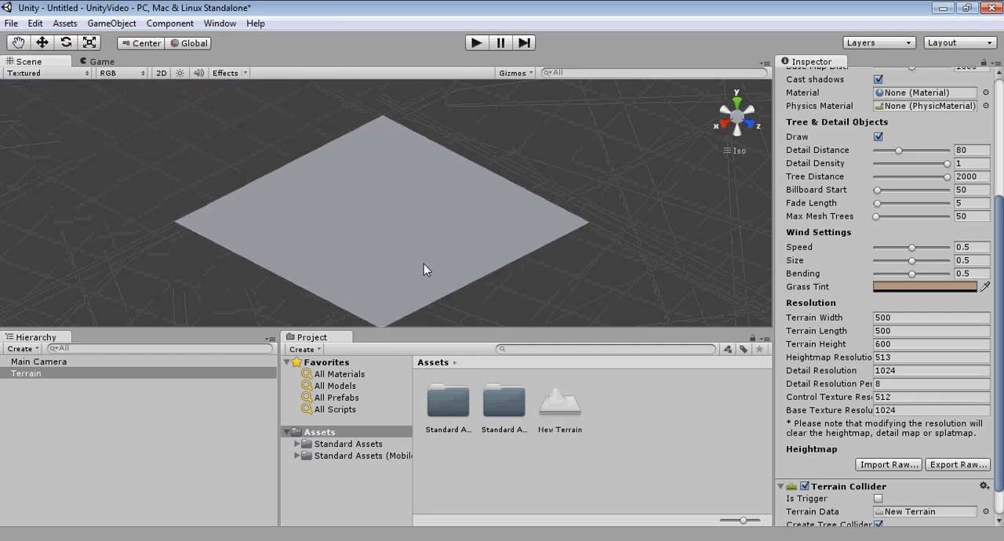
pyautogui.moveTo(436, 257); pyautogui.dragTo(477, 214, button='right')
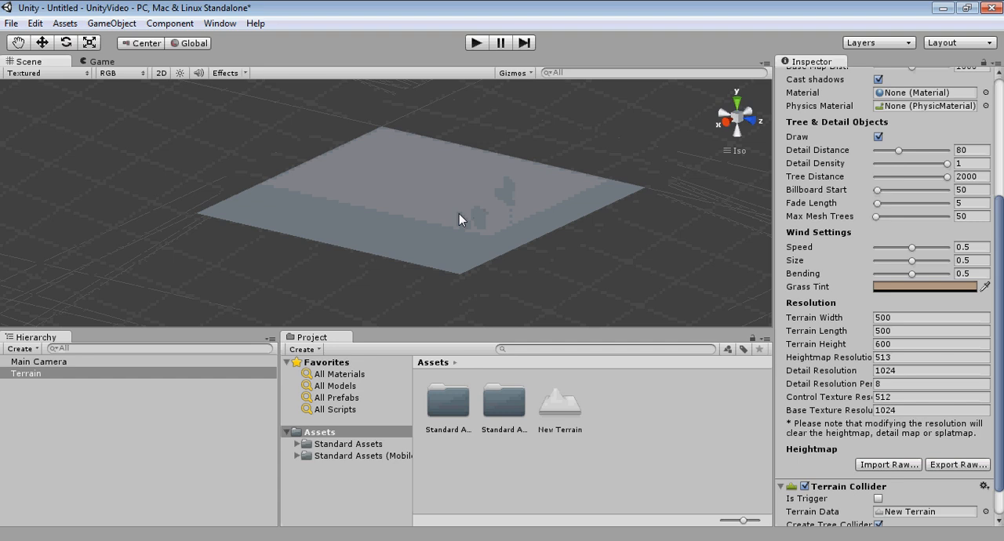
pyautogui.moveTo(522, 178); pyautogui.dragTo(464, 197, button='right')
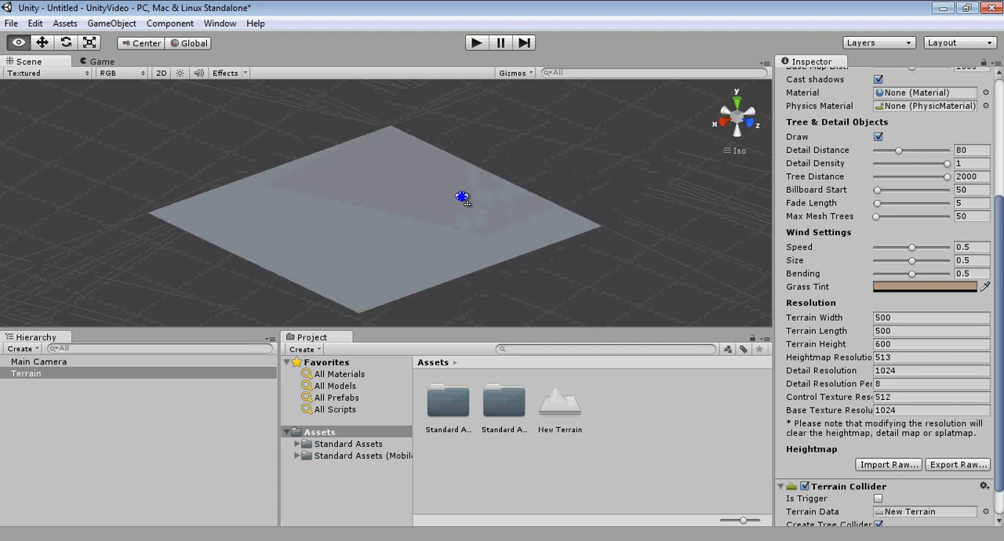
pyautogui.moveTo(458, 198); pyautogui.dragTo(496, 193, button='middle')
# Step: Deselect the terrain and review its flat surface and edges by orbiting, panning and zooming around it
pyautogui.click(502, 472)
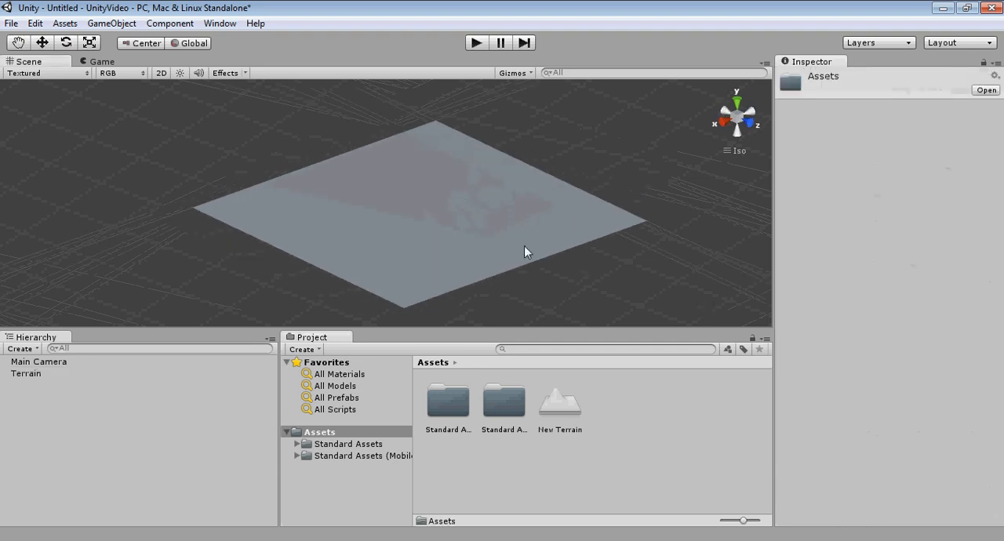
pyautogui.moveTo(524, 247); pyautogui.dragTo(605, 213, button='right')
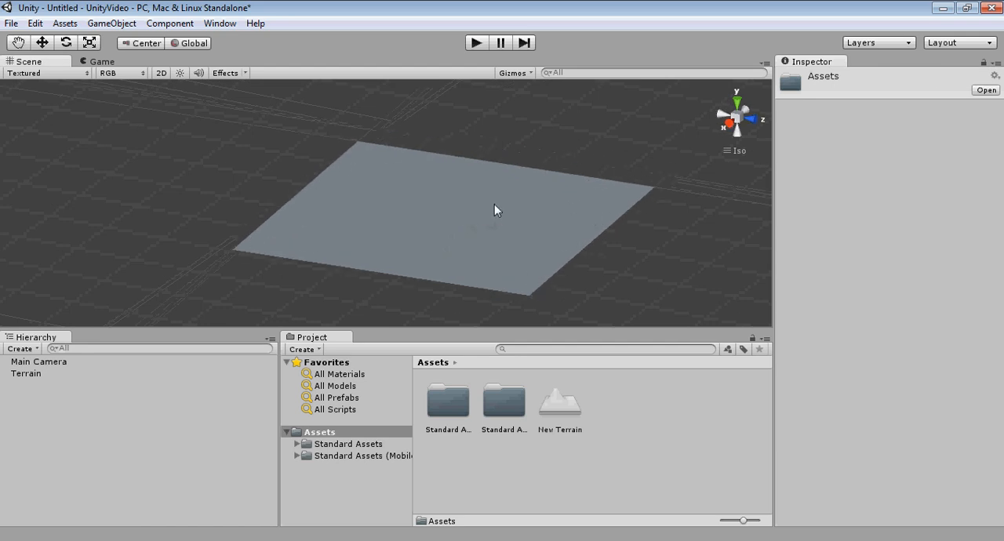
pyautogui.moveTo(494, 204); pyautogui.dragTo(487, 203, button='middle')
pyautogui.moveTo(507, 199); pyautogui.dragTo(476, 230, button='right')
pyautogui.moveTo(477, 231); pyautogui.dragTo(504, 208, button='middle')
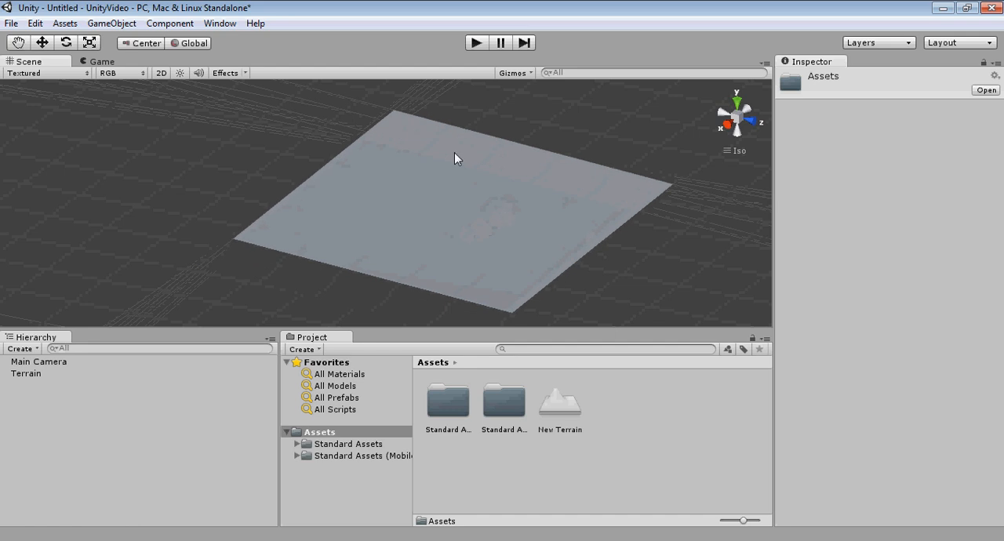
pyautogui.scroll(-2, 350, 207)
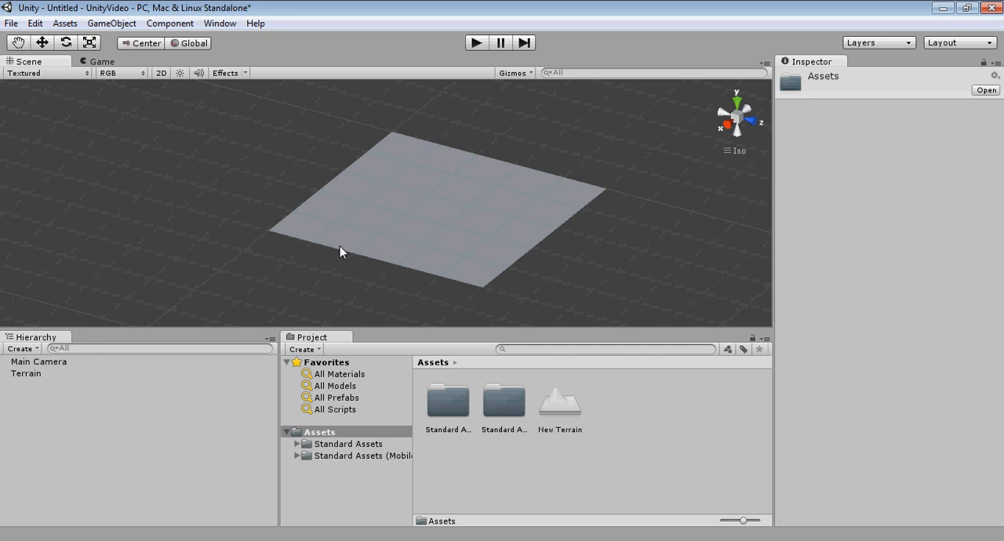
pyautogui.moveTo(431, 227); pyautogui.dragTo(392, 223, button='middle')
pyautogui.scroll(12, 392, 223)
pyautogui.moveTo(430, 214); pyautogui.dragTo(492, 181, button='right')
pyautogui.moveTo(492, 180); pyautogui.dragTo(425, 247, button='middle')
pyautogui.moveTo(475, 186); pyautogui.dragTo(400, 280, button='right')
pyautogui.scroll(-8, 452, 206)
pyautogui.moveTo(353, 283); pyautogui.dragTo(447, 219, button='middle')
pyautogui.moveTo(446, 225); pyautogui.dragTo(505, 188, button='right')
pyautogui.moveTo(505, 188); pyautogui.dragTo(533, 216, button='middle')
pyautogui.scroll(2, 482, 203)
pyautogui.moveTo(533, 216); pyautogui.dragTo(459, 233, button='right')
pyautogui.moveTo(445, 238); pyautogui.dragTo(461, 221, button='middle')
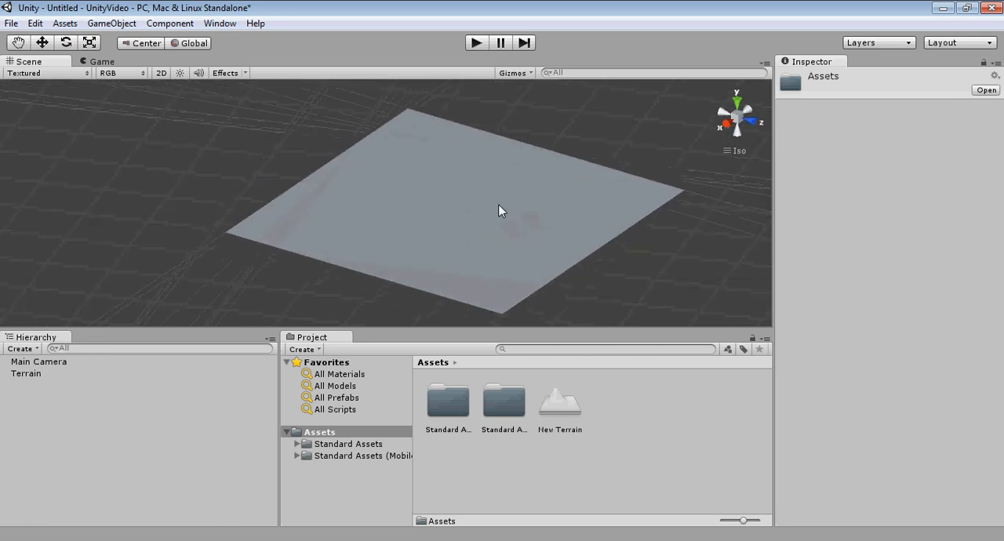
# Step: Select the Terrain object in the scene hierarchy to display its terrain settings
pyautogui.moveTo(510, 192); pyautogui.dragTo(497, 193, button='middle')
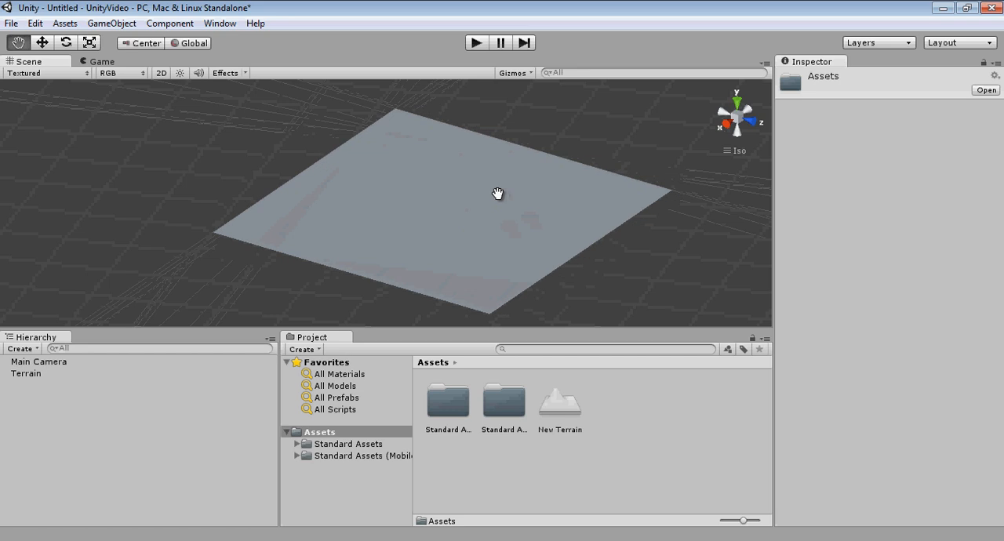
pyautogui.click(45, 374)
pyautogui.moveTo(449, 232); pyautogui.dragTo(432, 237, button='middle')
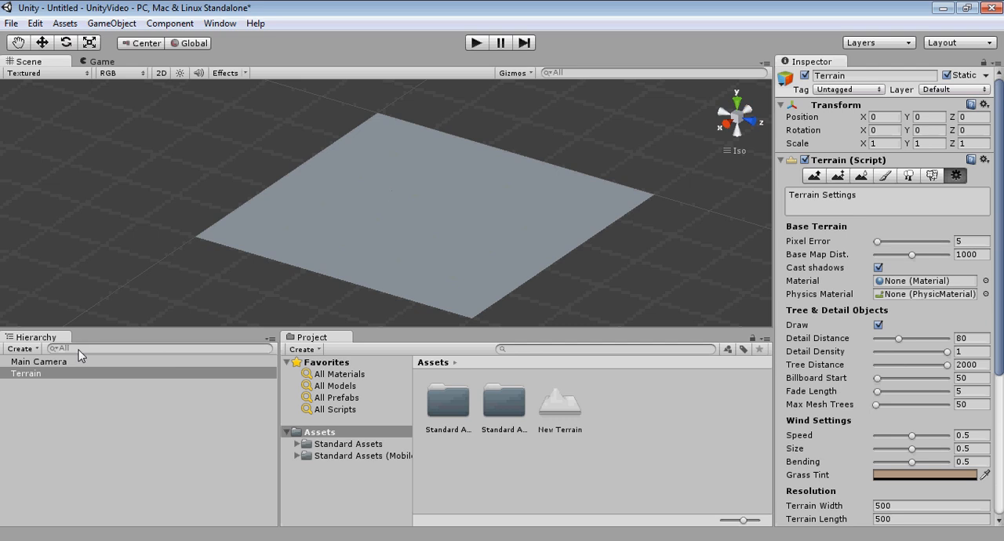
# Step: Switch the selected terrain to the Paint Texture tool and start adding a new terrain texture
pyautogui.click(22, 376)
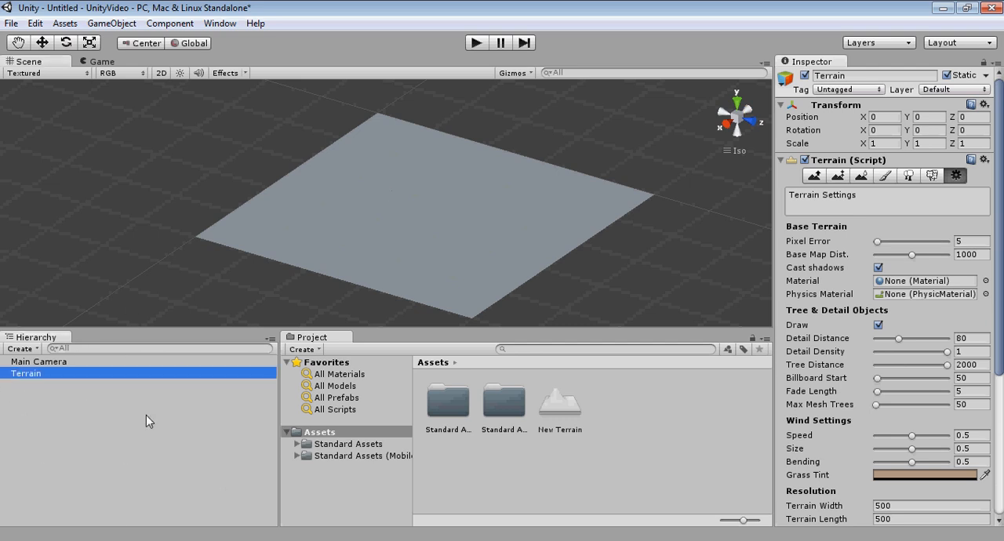
pyautogui.click(887, 176)
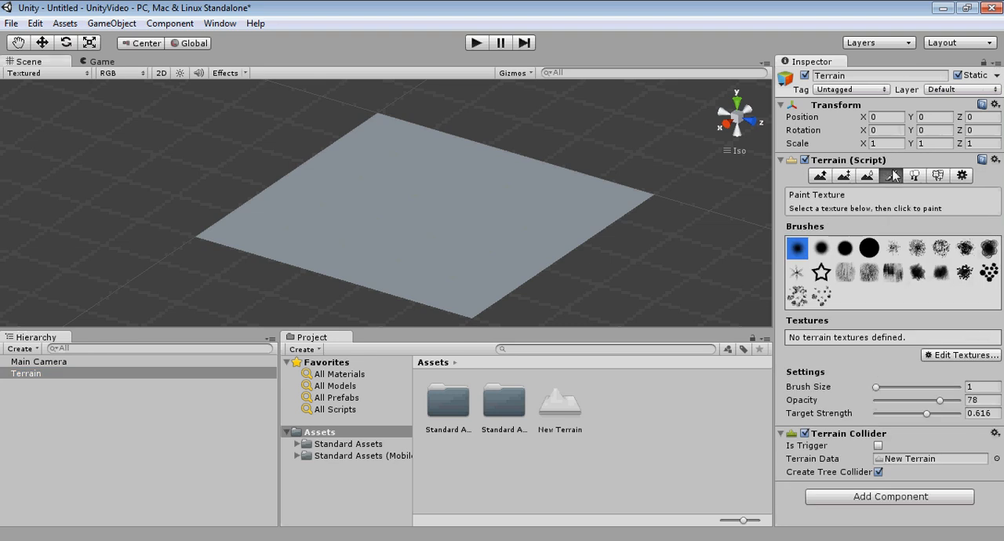
pyautogui.click(949, 354)
pyautogui.click(927, 359)
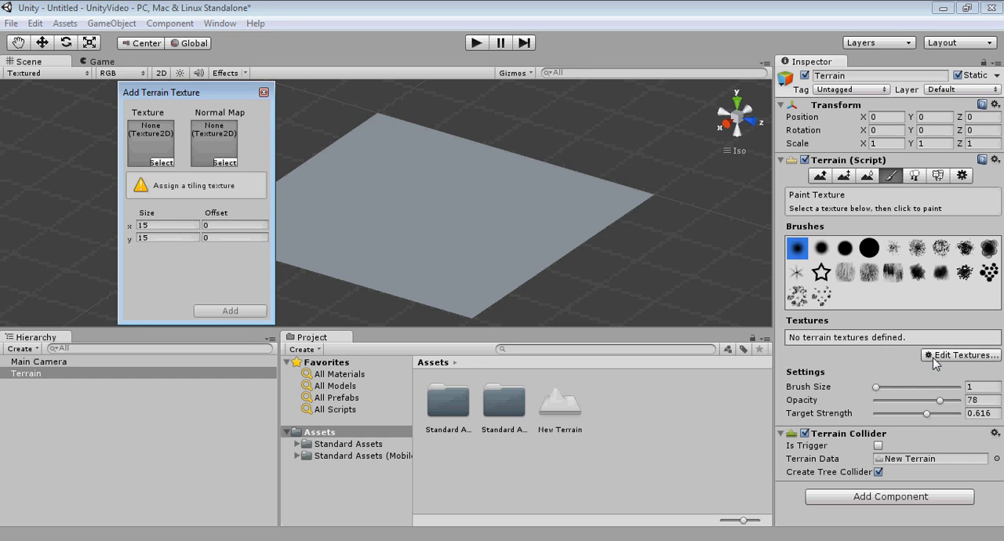
pyautogui.moveTo(170, 88); pyautogui.dragTo(298, 82)
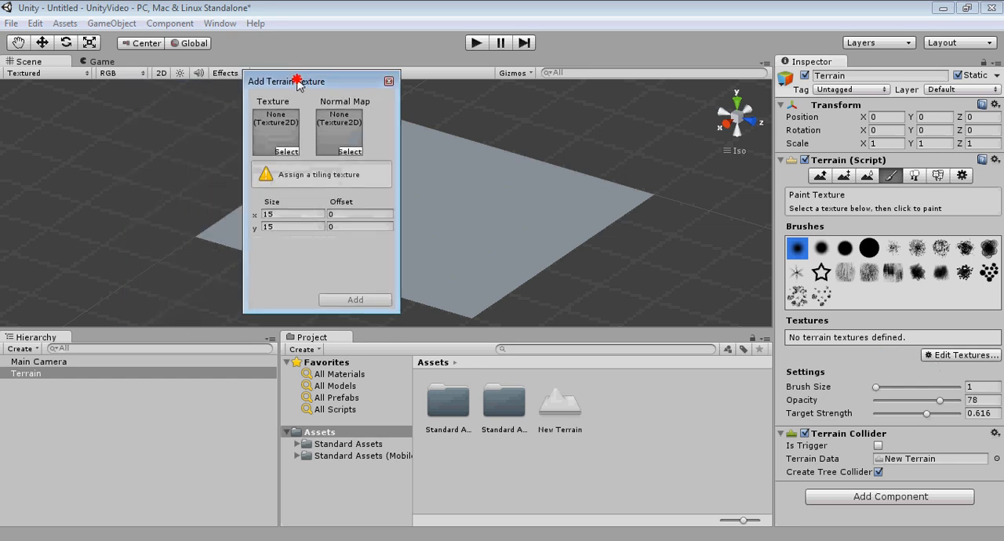
# Step: Choose Grass&Rock as the texture and add it to the terrain
pyautogui.click(286, 152)
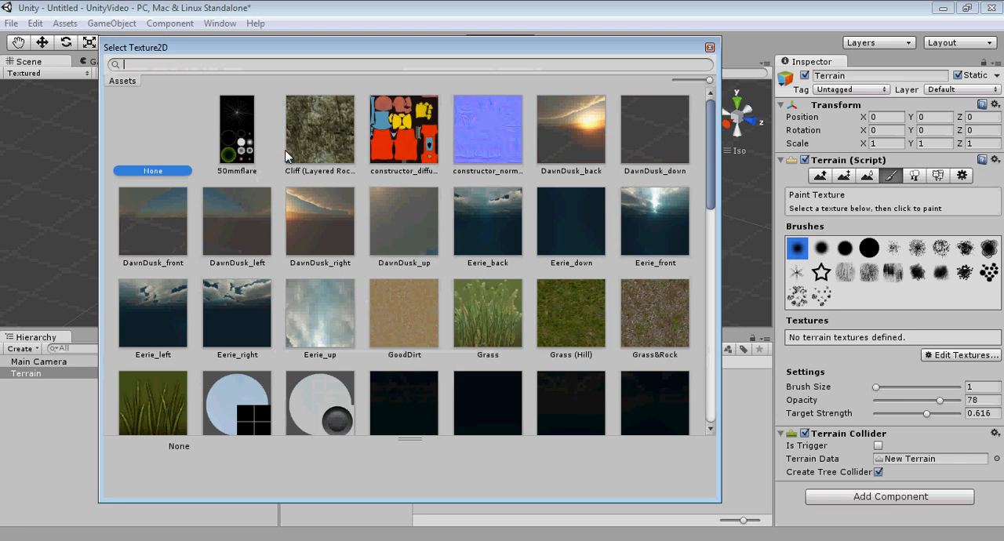
pyautogui.click(710, 47)
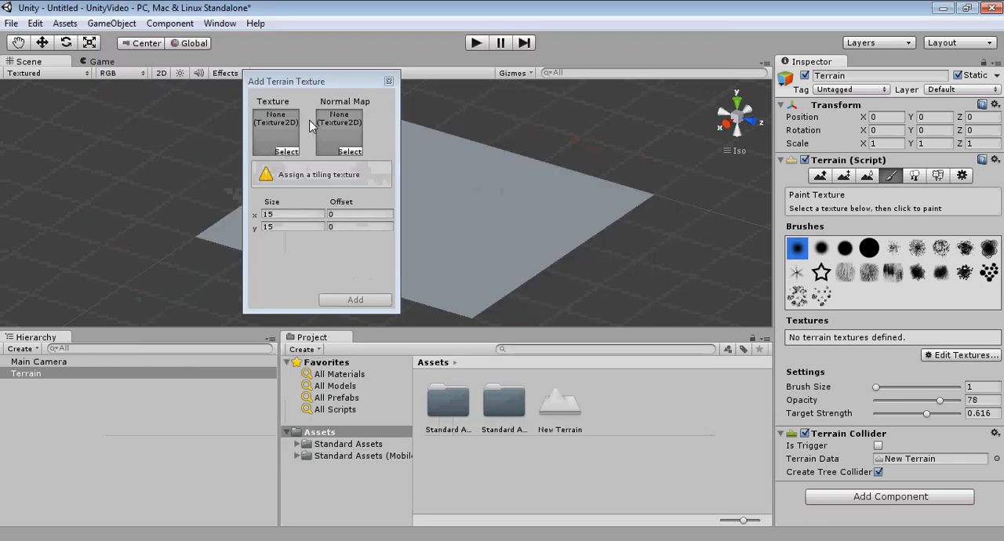
pyautogui.click(289, 151)
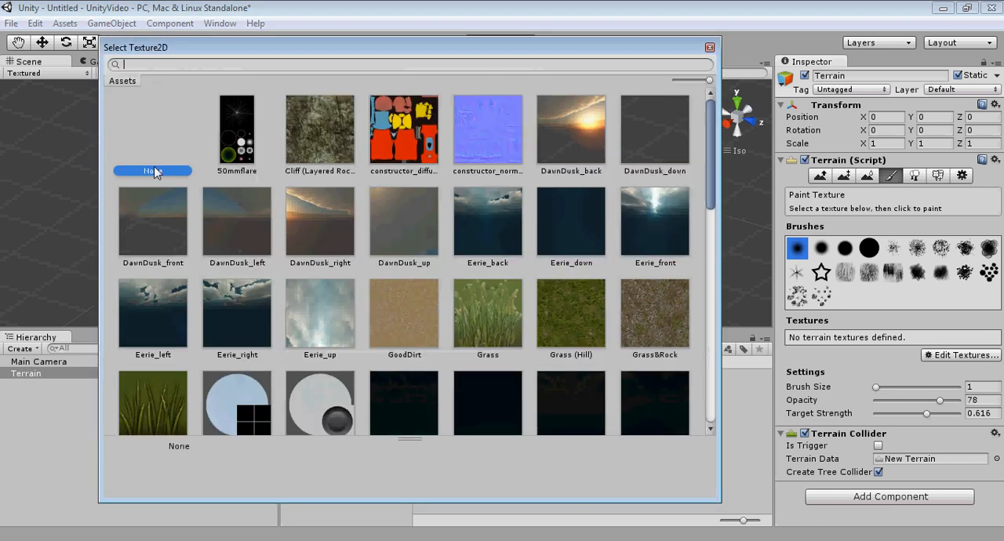
pyautogui.moveTo(711, 126); pyautogui.dragTo(709, 143)
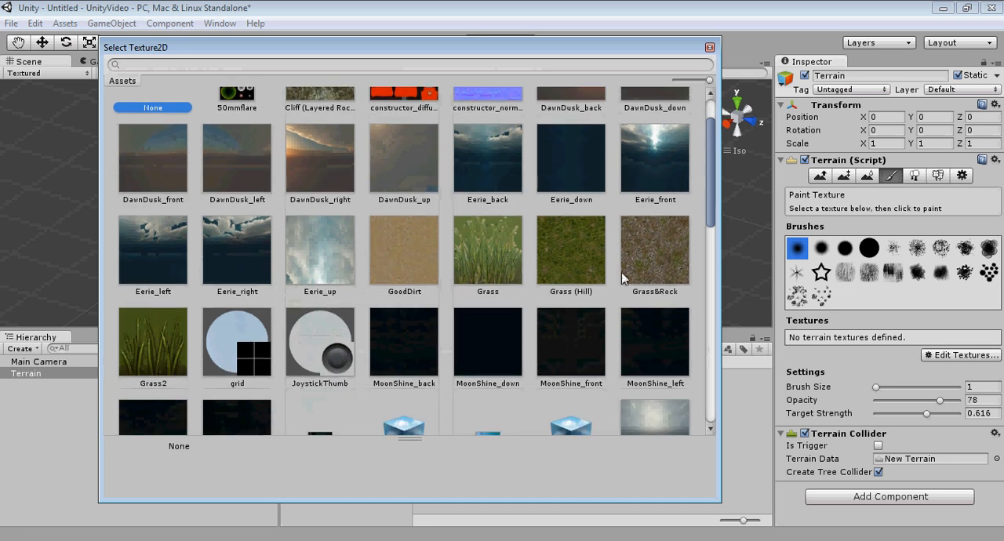
pyautogui.doubleClick(646, 248)
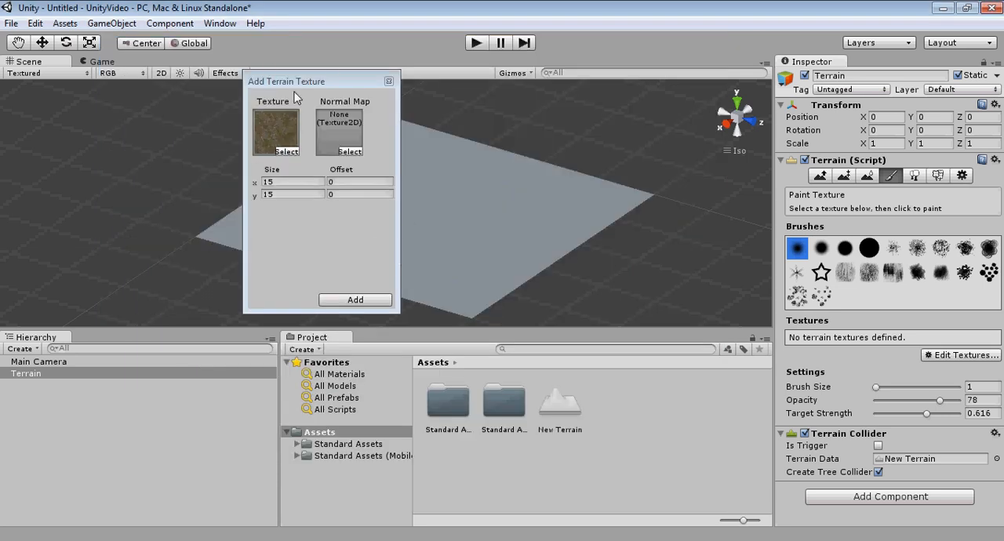
pyautogui.moveTo(296, 83); pyautogui.dragTo(126, 110)
pyautogui.moveTo(320, 264); pyautogui.dragTo(355, 262, button='middle')
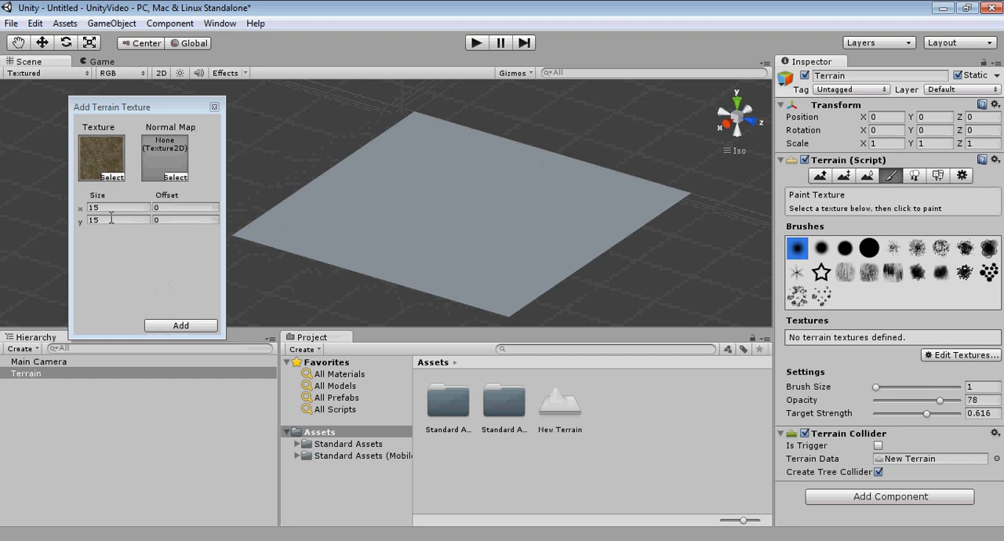
pyautogui.click(176, 324)
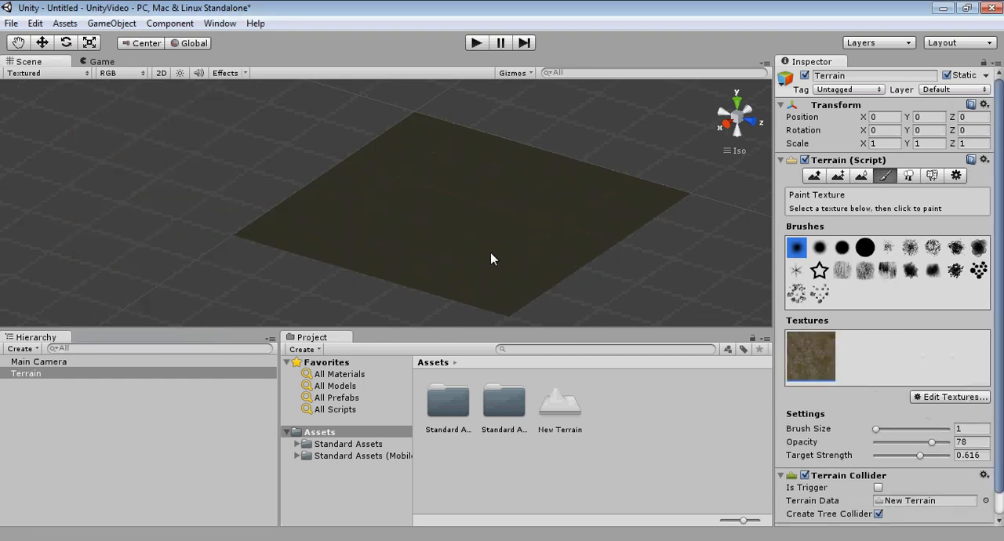
# Step: Examine the Grass&Rock texture on the terrain close up and from a distance
pyautogui.scroll(5, 477, 248)
pyautogui.scroll(6, 479, 277)
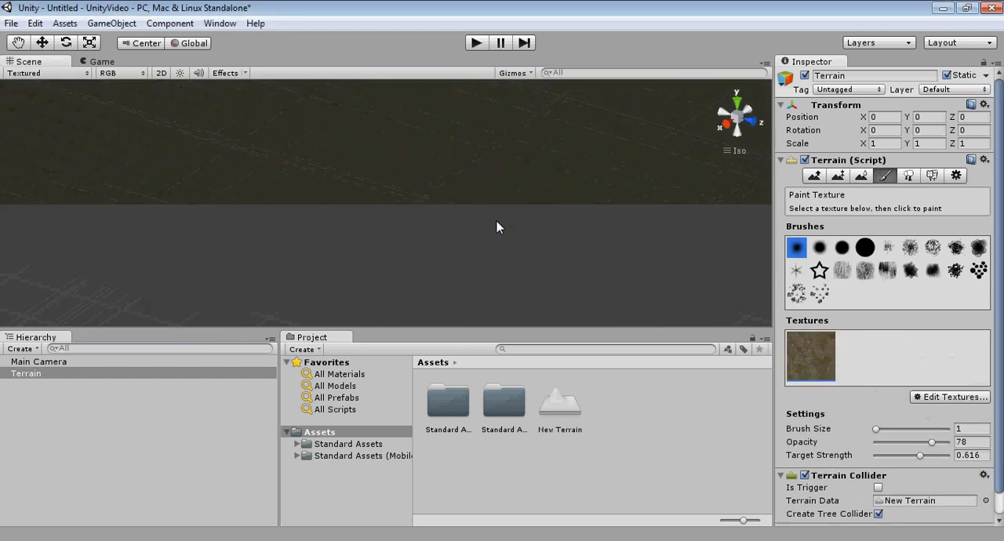
pyautogui.scroll(-2, 495, 224)
pyautogui.scroll(-1, 500, 198)
pyautogui.press('f')
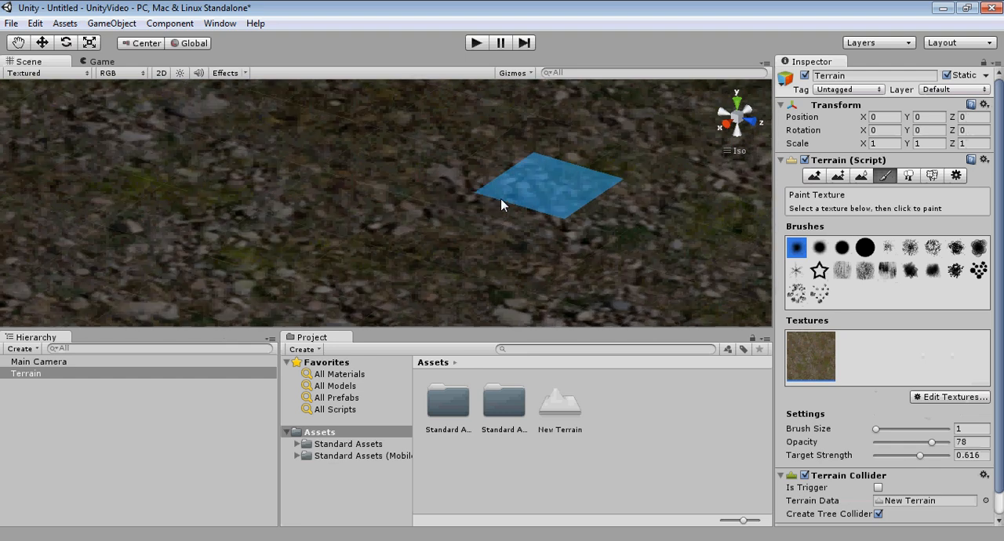
pyautogui.moveTo(552, 214); pyautogui.dragTo(511, 242, button='middle')
pyautogui.moveTo(511, 247); pyautogui.dragTo(486, 163, button='right')
pyautogui.moveTo(504, 167); pyautogui.dragTo(471, 265, button='middle')
pyautogui.moveTo(491, 246); pyautogui.dragTo(475, 258, button='right')
pyautogui.scroll(-6, 465, 240)
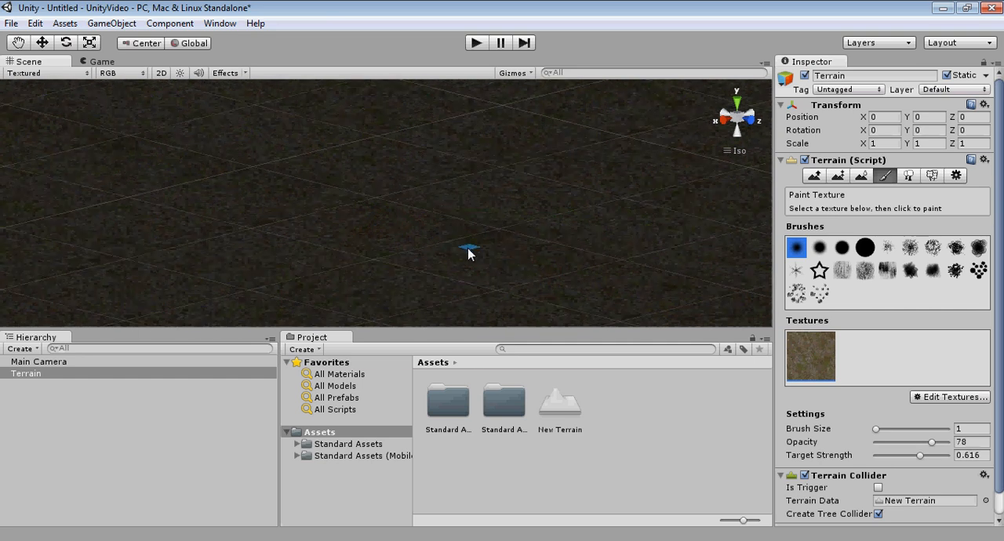
pyautogui.moveTo(468, 249); pyautogui.dragTo(414, 253, button='right')
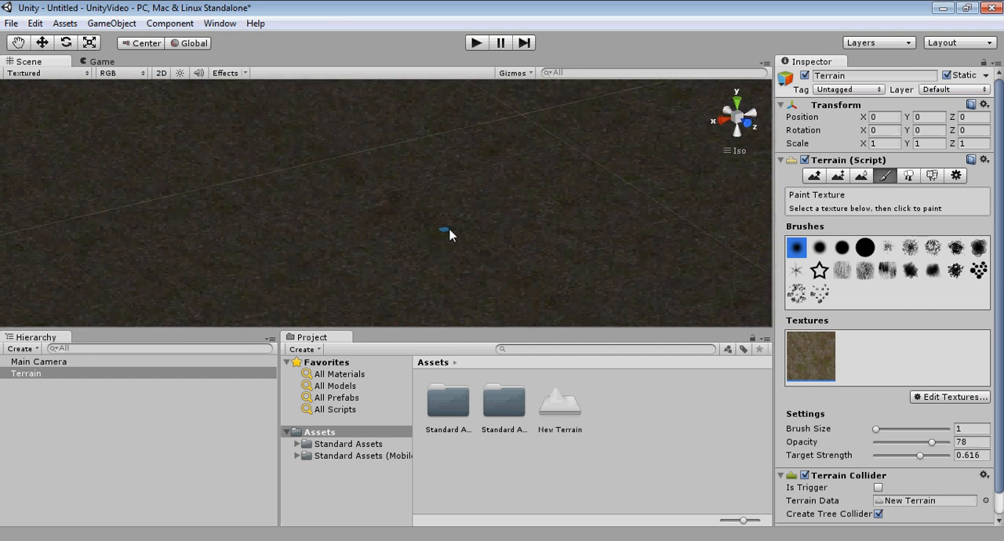
# Step: Align the scene view to the front and change its projection from isometric to perspective
pyautogui.click(737, 128)
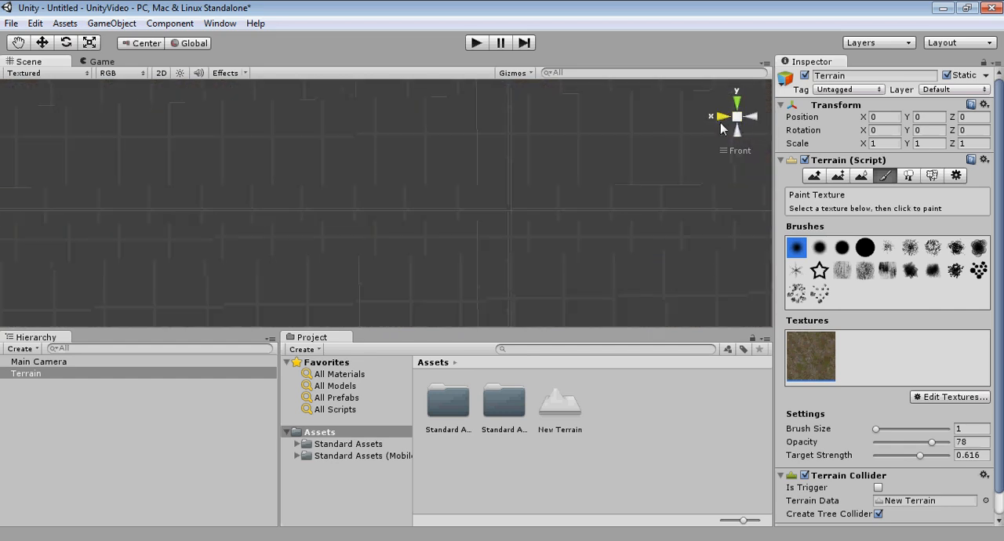
pyautogui.rightClick(720, 134)
pyautogui.click(756, 258)
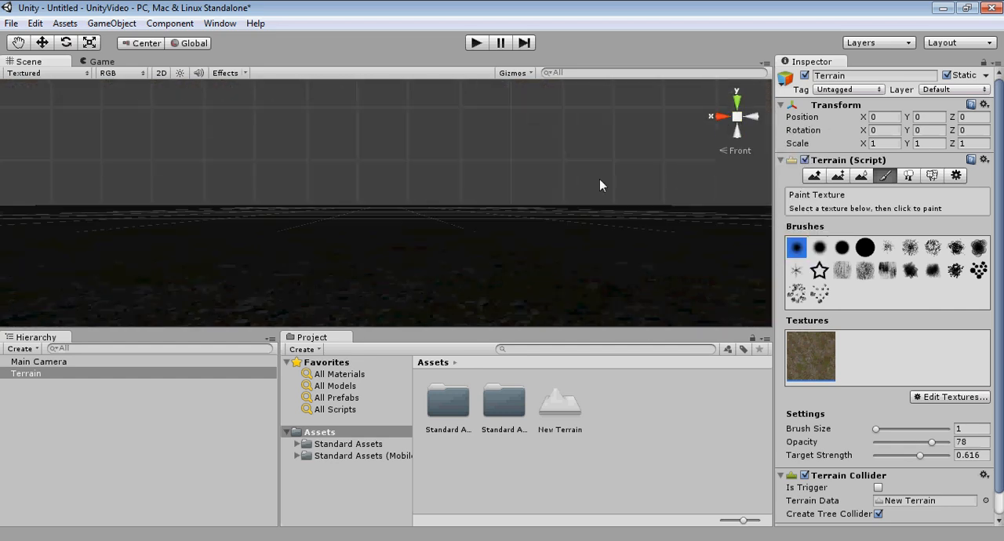
# Step: Examine the textured terrain's surface and edges in perspective from several directions and distances
pyautogui.moveTo(601, 185); pyautogui.dragTo(555, 217, button='right')
pyautogui.moveTo(555, 217); pyautogui.dragTo(528, 228, button='middle')
pyautogui.moveTo(529, 228); pyautogui.dragTo(448, 240, button='right')
pyautogui.scroll(-10, 460, 223)
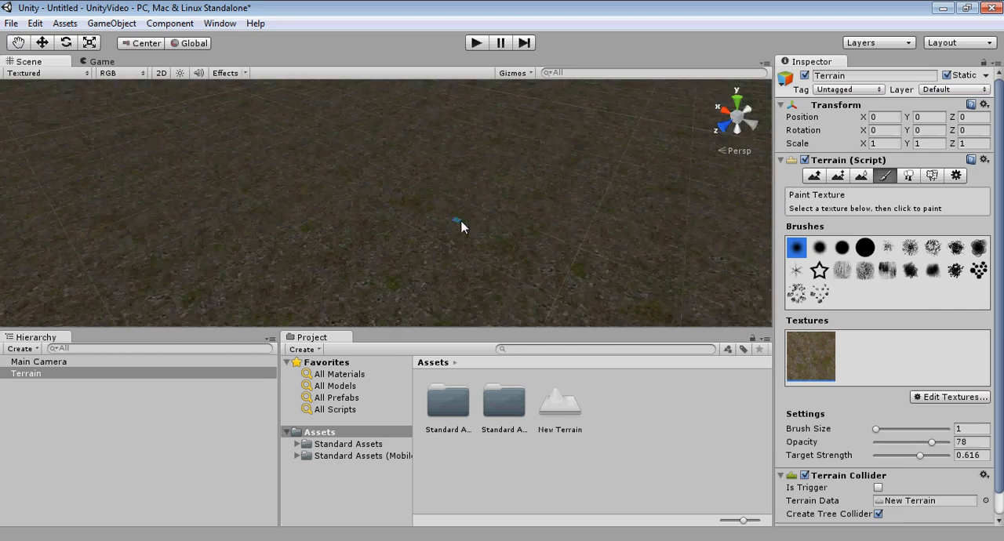
pyautogui.moveTo(466, 222); pyautogui.dragTo(420, 231, button='middle')
pyautogui.moveTo(353, 260); pyautogui.dragTo(485, 271, button='middle')
pyautogui.moveTo(479, 270); pyautogui.dragTo(505, 237, button='right')
pyautogui.moveTo(504, 238); pyautogui.dragTo(536, 224, button='middle')
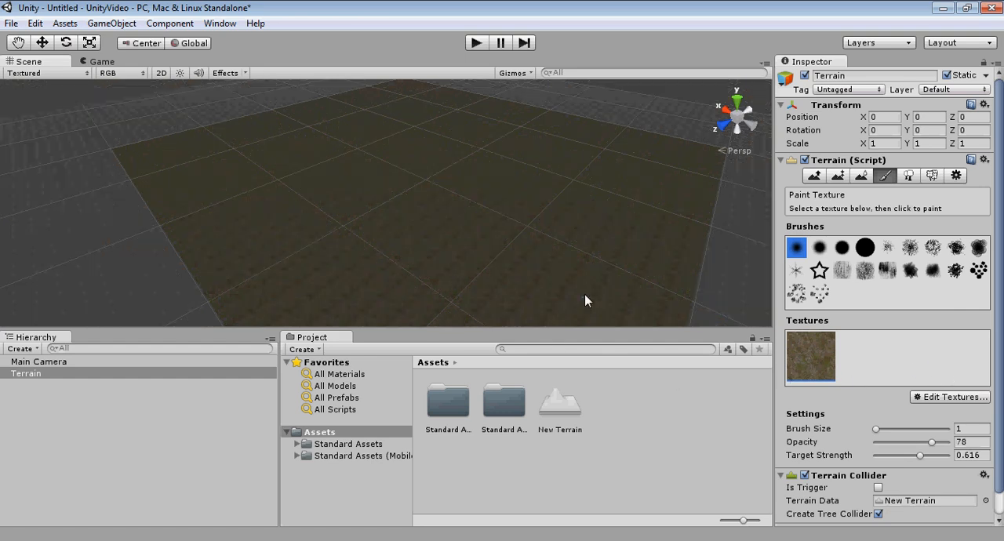
pyautogui.moveTo(585, 298); pyautogui.dragTo(469, 169, button='middle')
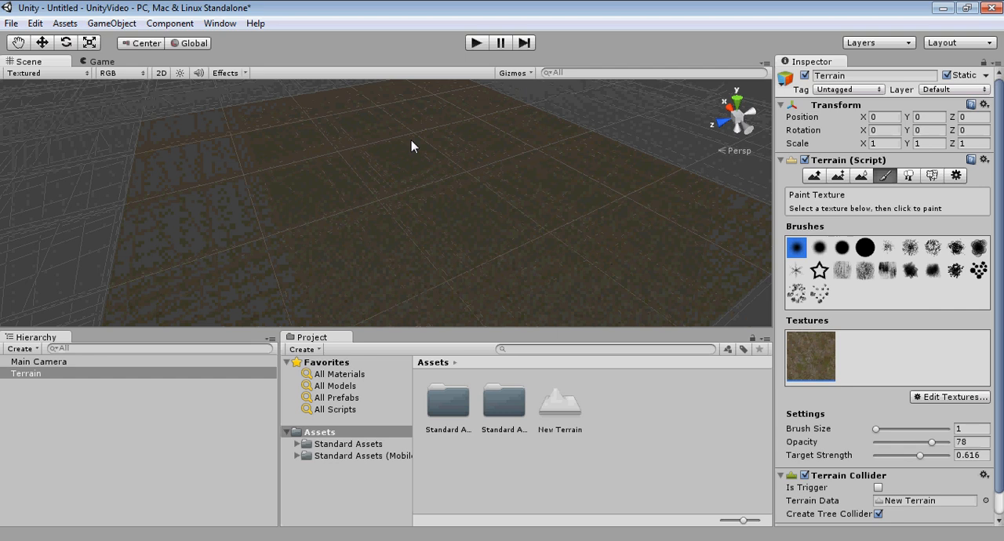
pyautogui.moveTo(411, 145); pyautogui.dragTo(523, 229, button='middle')
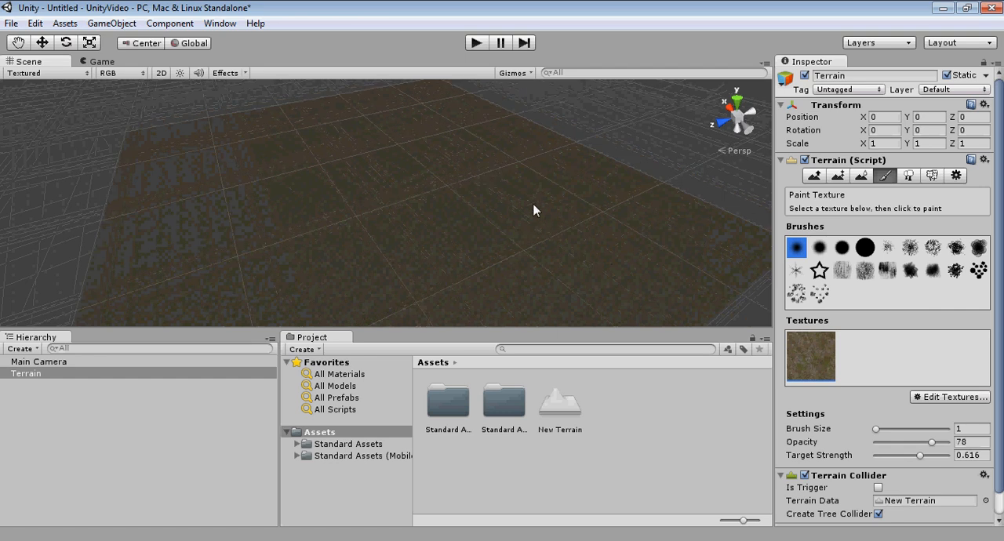
pyautogui.keyDown('alt'); pyautogui.moveTo(575, 242); pyautogui.dragTo(381, 262); pyautogui.keyUp('alt')
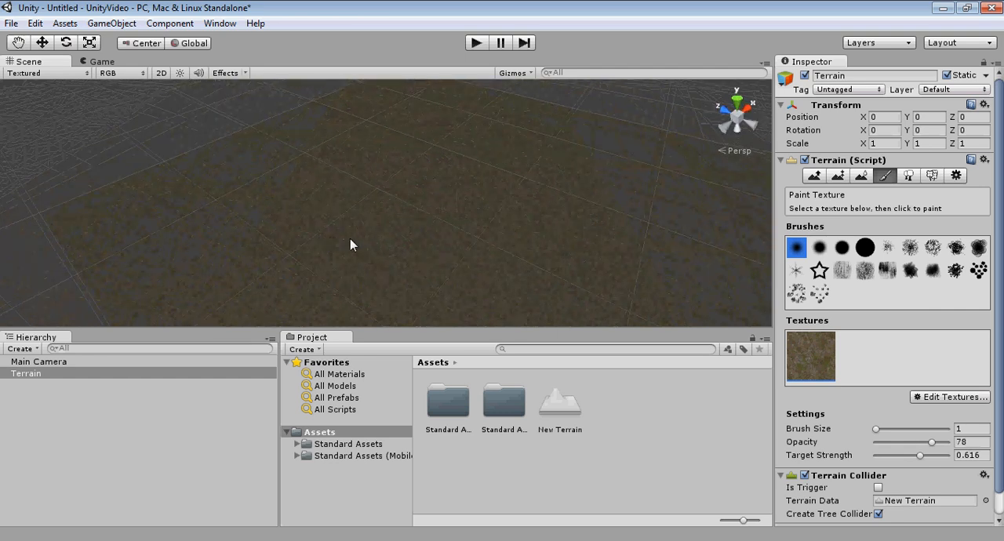
pyautogui.scroll(-3, 430, 214)
pyautogui.moveTo(430, 214); pyautogui.dragTo(469, 175, button='middle')
pyautogui.moveTo(439, 228); pyautogui.dragTo(518, 209, button='middle')
pyautogui.scroll(-2, 516, 200)
pyautogui.moveTo(518, 209); pyautogui.dragTo(542, 216, button='right')
pyautogui.moveTo(543, 215); pyautogui.dragTo(536, 271, button='middle')
pyautogui.moveTo(671, 199); pyautogui.dragTo(563, 232, button='middle')
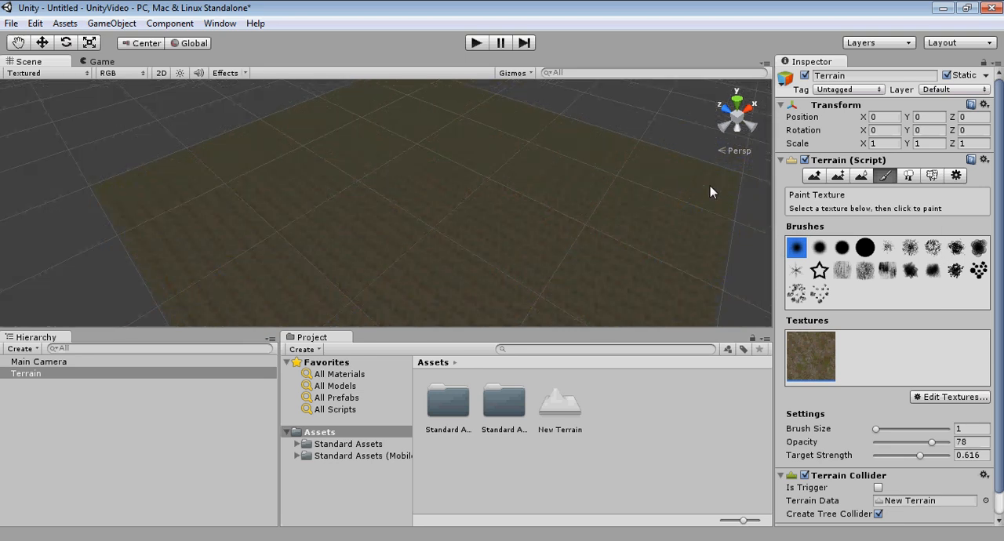
# Step: Start adding a tree type for the terrain's Place Trees tool and assign the Palm object to it
pyautogui.click(908, 176)
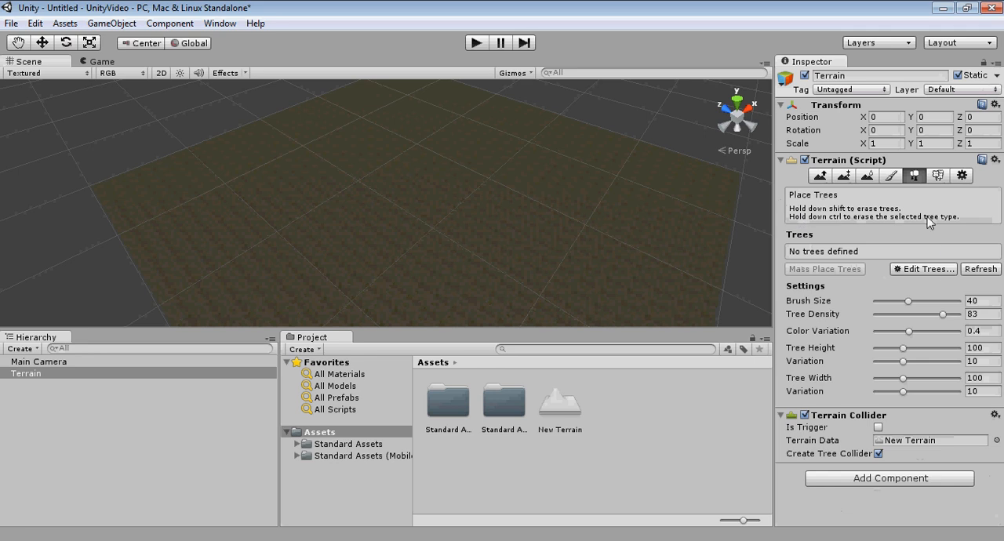
pyautogui.click(918, 270)
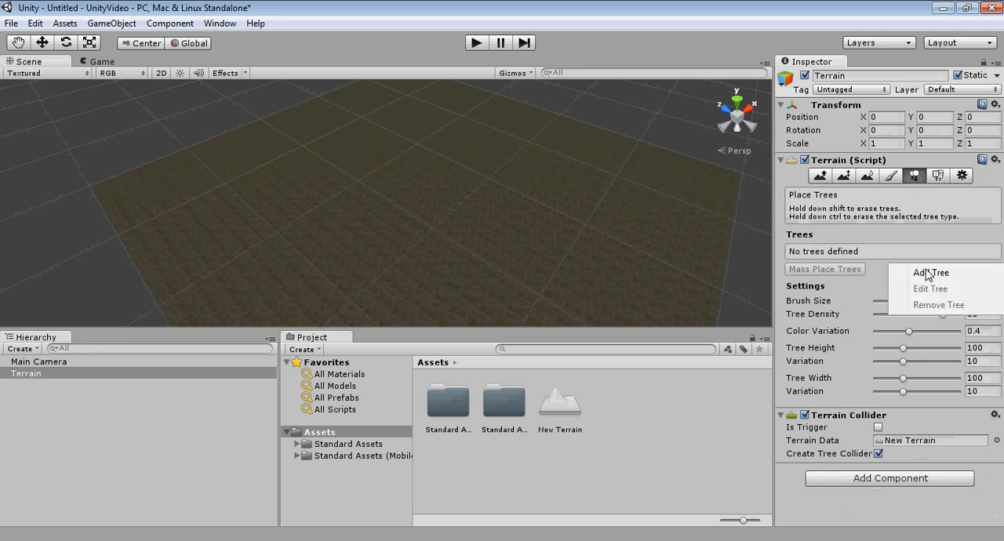
pyautogui.click(927, 274)
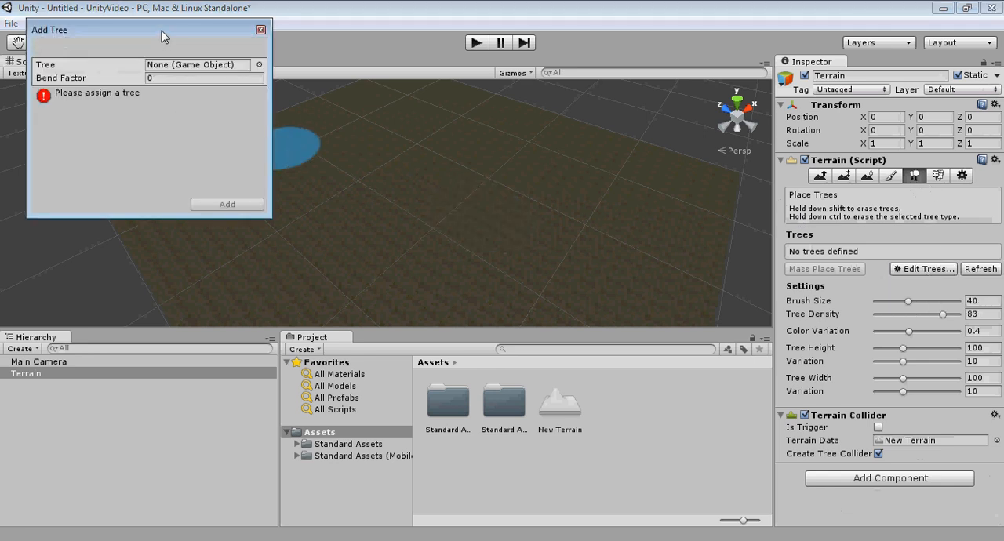
pyautogui.moveTo(162, 31); pyautogui.dragTo(381, 102)
pyautogui.click(479, 139)
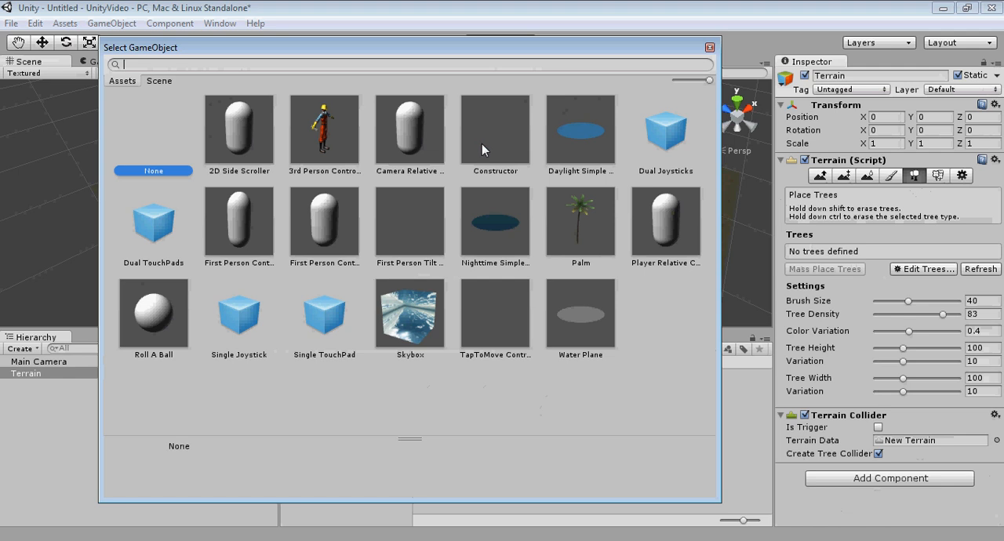
pyautogui.click(582, 221)
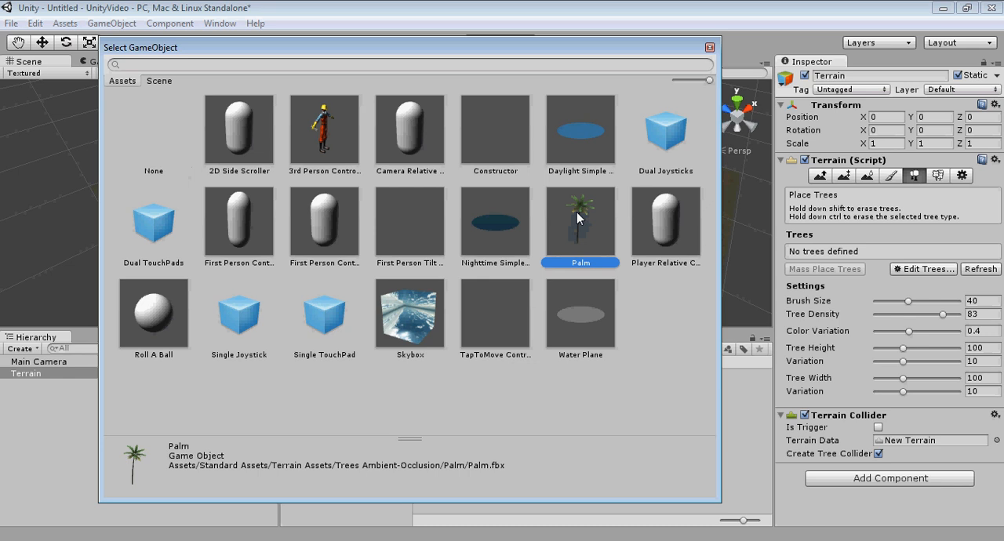
pyautogui.doubleClick(577, 211)
# Step: Set the palm's bend factor to 1 and add it to the terrain's tree types
pyautogui.click(375, 150)
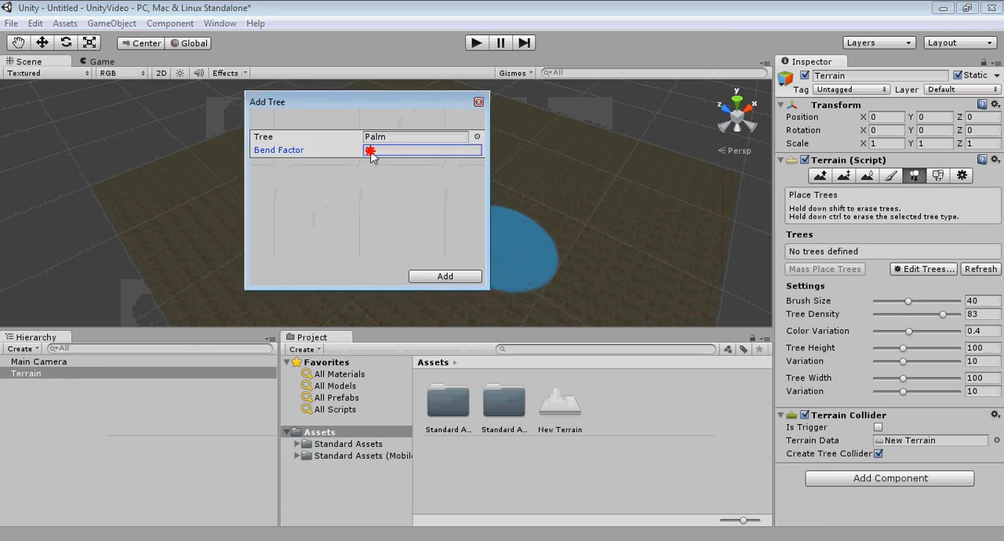
pyautogui.write('1')
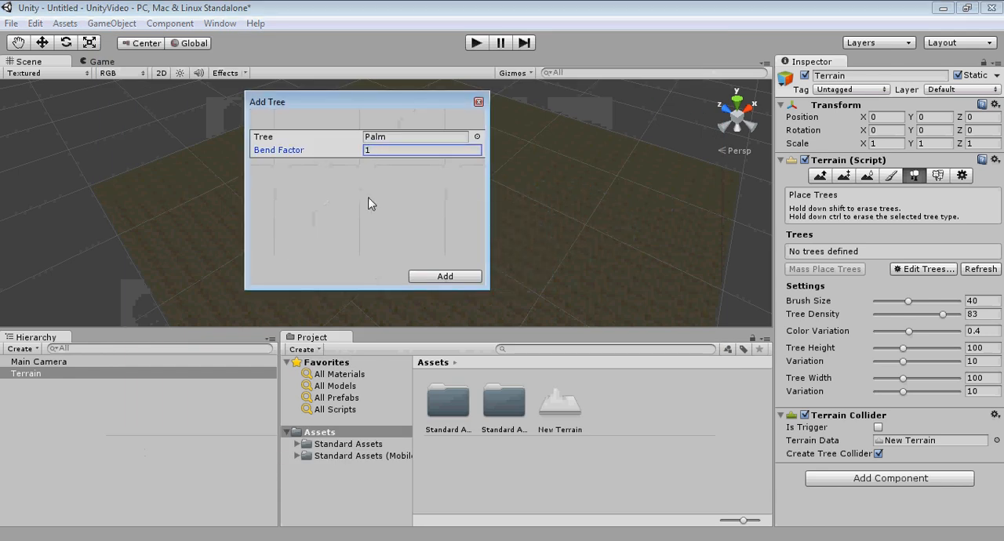
pyautogui.moveTo(354, 105); pyautogui.dragTo(169, 112)
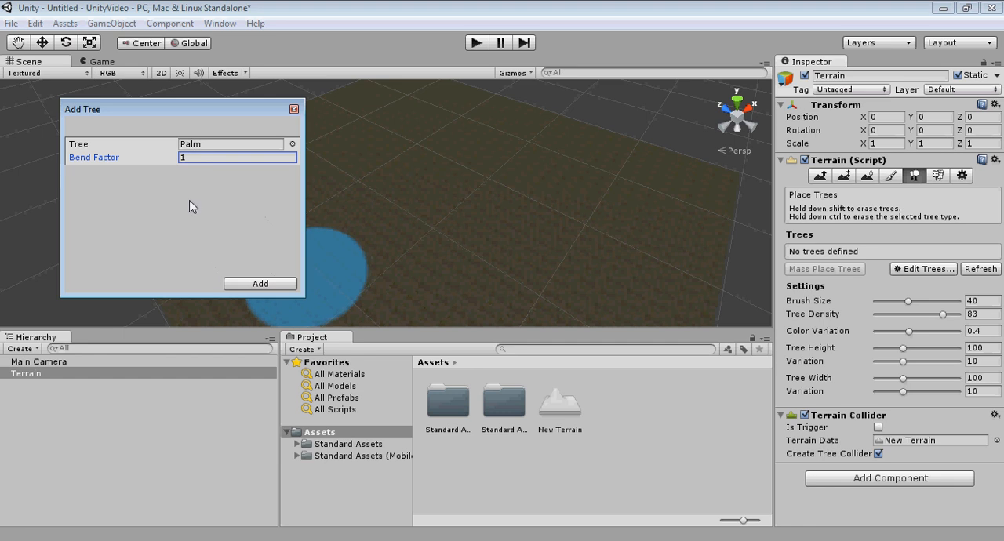
pyautogui.click(257, 286)
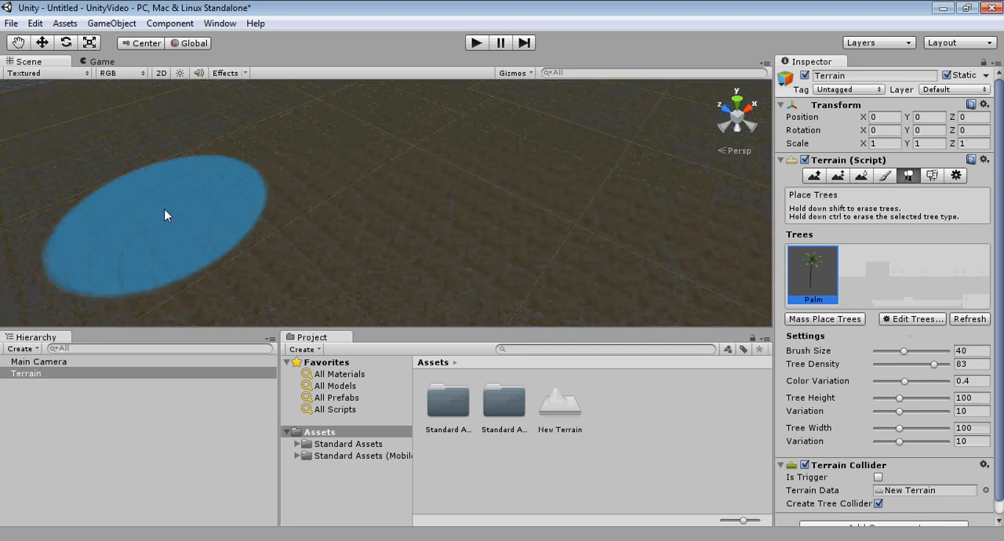
# Step: Try painting a dense band of palm trees across the terrain and erase them again
pyautogui.moveTo(164, 209)
pyautogui.mouseDown()
pyautogui.moveTo(291, 217)
pyautogui.moveTo(631, 202)
pyautogui.mouseUp()
pyautogui.scroll(-5, 554, 257)
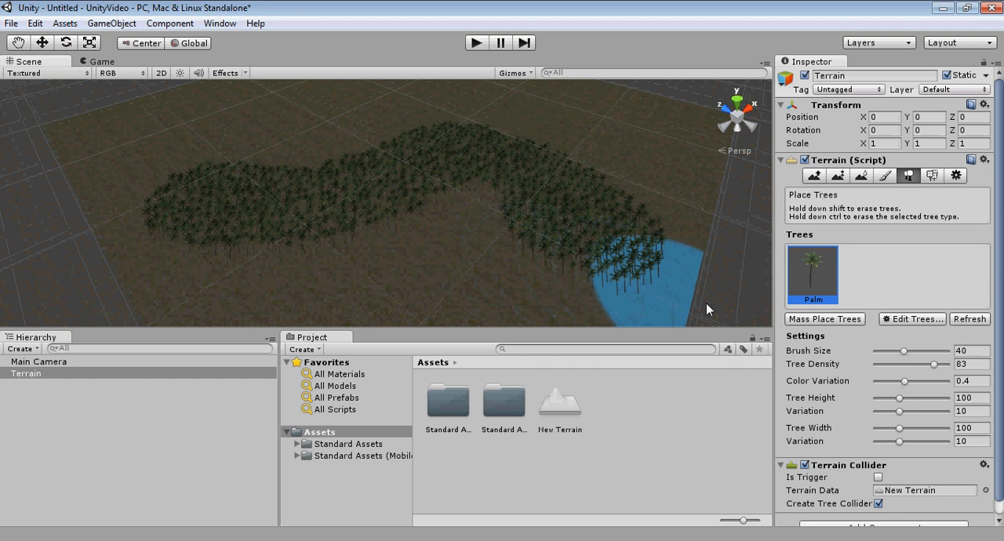
pyautogui.moveTo(111, 188)
pyautogui.keyDown('shift'); pyautogui.mouseDown()
pyautogui.moveTo(179, 228)
pyautogui.moveTo(280, 242)
pyautogui.moveTo(467, 158)
pyautogui.moveTo(538, 156)
pyautogui.moveTo(582, 246)
pyautogui.moveTo(598, 208)
pyautogui.mouseUp(); pyautogui.keyUp('shift')
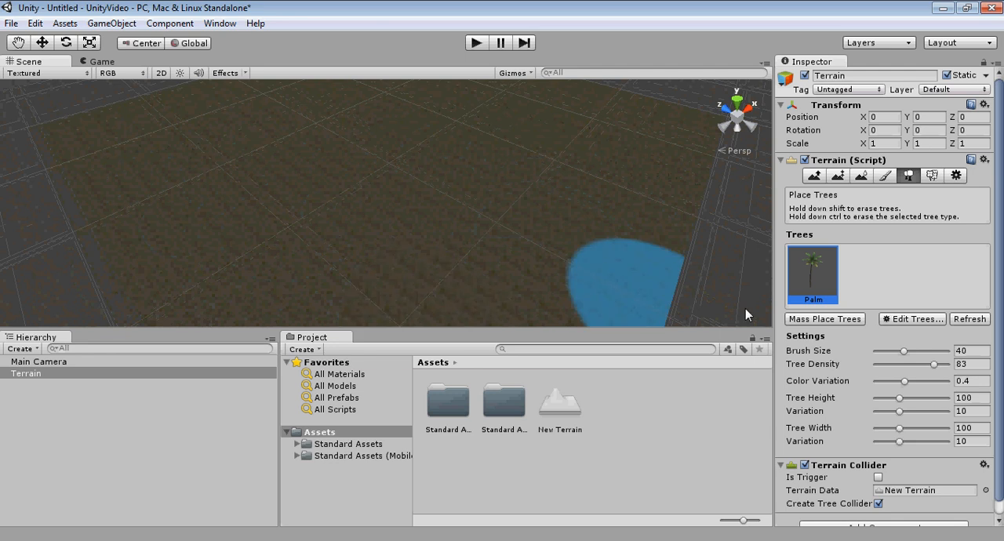
# Step: Set the tree brush size to 95 and tree density to 13, and try the brush on the terrain
pyautogui.moveTo(904, 353)
pyautogui.mouseDown()
pyautogui.moveTo(933, 351)
pyautogui.moveTo(897, 353)
pyautogui.moveTo(907, 367)
pyautogui.moveTo(877, 367)
pyautogui.moveTo(944, 351)
pyautogui.mouseUp()
pyautogui.click(345, 168)
pyautogui.moveTo(503, 205)
pyautogui.mouseDown()
pyautogui.moveTo(434, 227)
pyautogui.moveTo(410, 172)
pyautogui.moveTo(298, 228)
pyautogui.moveTo(585, 255)
pyautogui.moveTo(562, 280)
pyautogui.moveTo(601, 168)
pyautogui.moveTo(230, 159)
pyautogui.moveTo(360, 137)
pyautogui.mouseUp()
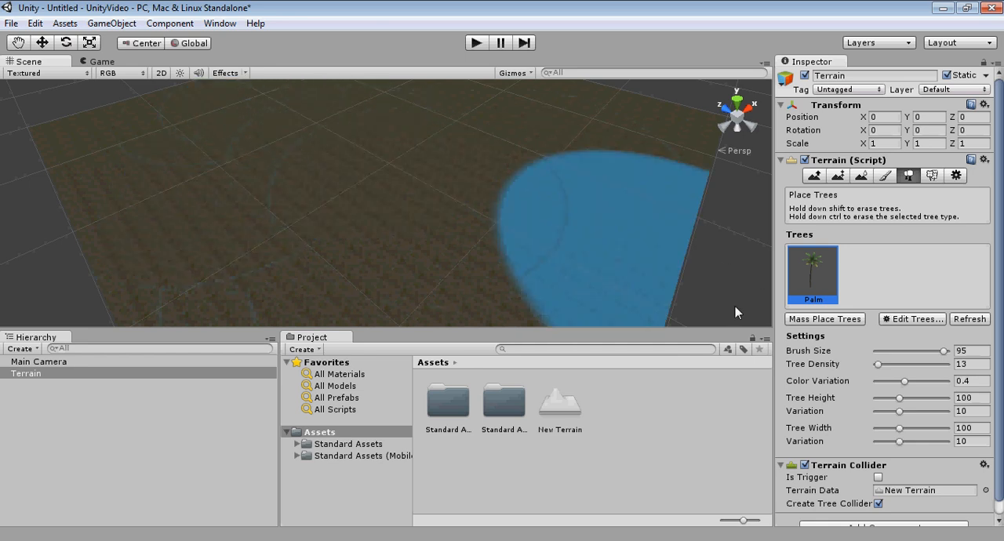
# Step: Set the tree brush size to 35 and tree density to 63, and try the brush on the terrain
pyautogui.moveTo(944, 354)
pyautogui.mouseDown()
pyautogui.moveTo(898, 353)
pyautogui.moveTo(899, 365)
pyautogui.moveTo(914, 366)
pyautogui.mouseUp()
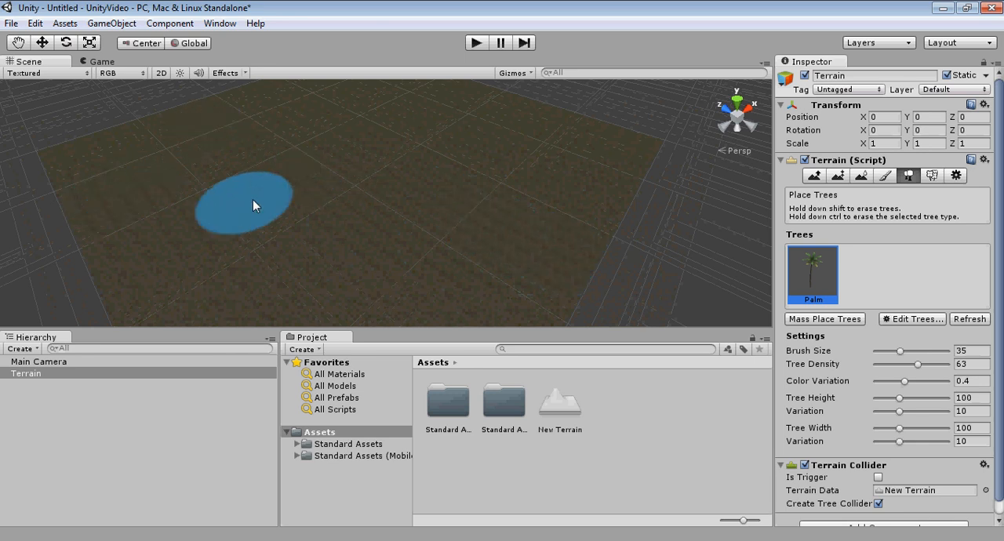
pyautogui.moveTo(530, 219)
pyautogui.mouseDown(button='right')
pyautogui.moveTo(452, 220)
pyautogui.moveTo(502, 224)
pyautogui.moveTo(433, 255)
pyautogui.mouseUp(button='right')
pyautogui.moveTo(433, 254); pyautogui.dragTo(444, 233, button='middle')
pyautogui.scroll(-4, 443, 242)
pyautogui.moveTo(496, 235)
pyautogui.mouseDown(button='right')
pyautogui.moveTo(521, 201)
pyautogui.moveTo(516, 192)
pyautogui.mouseUp(button='right')
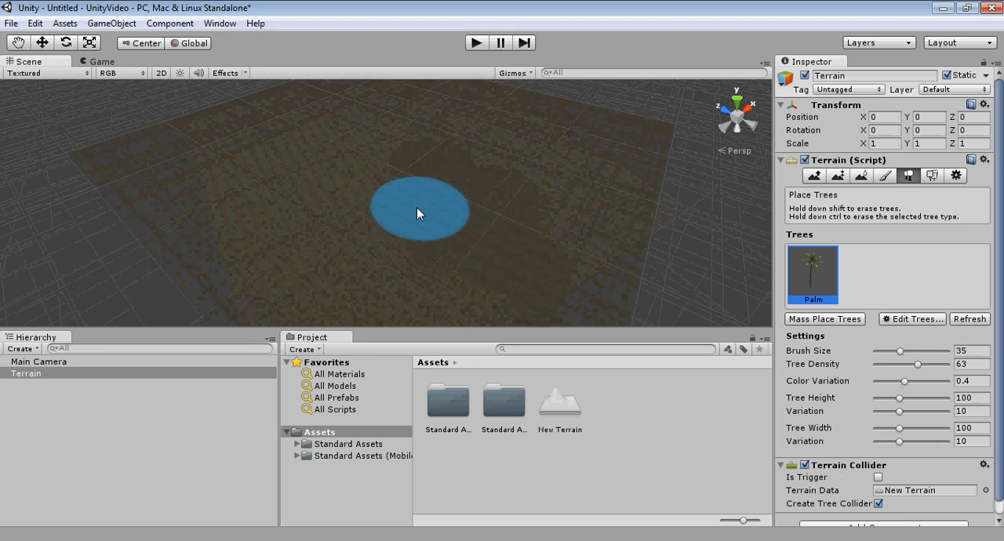
pyautogui.moveTo(505, 227); pyautogui.dragTo(439, 206, button='middle')
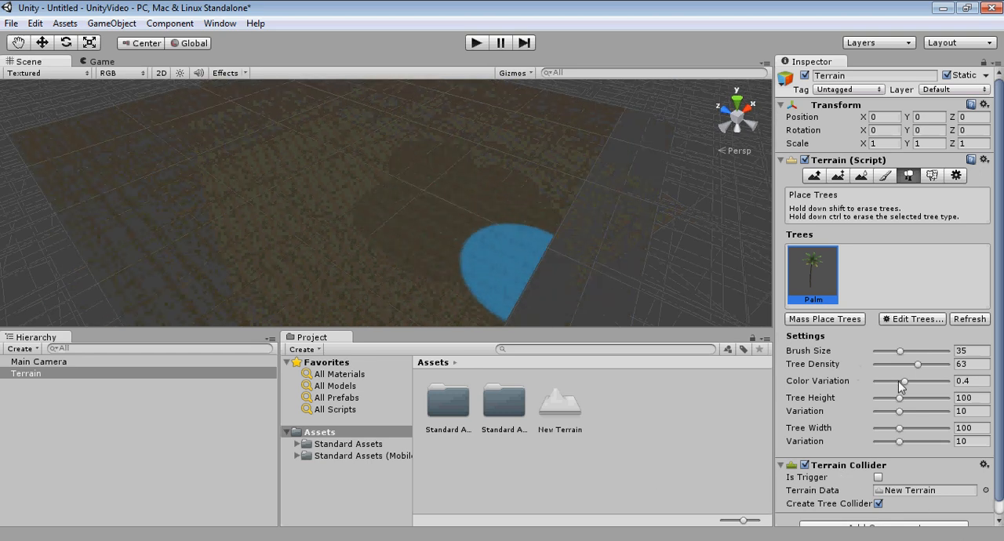
# Step: Set the tree color variation to 0.72 and try the brush over different parts of the terrain
pyautogui.moveTo(906, 384); pyautogui.dragTo(929, 389)
pyautogui.moveTo(309, 157); pyautogui.dragTo(342, 169, button='middle')
pyautogui.moveTo(349, 174); pyautogui.dragTo(364, 222, button='right')
pyautogui.moveTo(364, 222); pyautogui.dragTo(412, 194, button='middle')
pyautogui.scroll(-5, 392, 220)
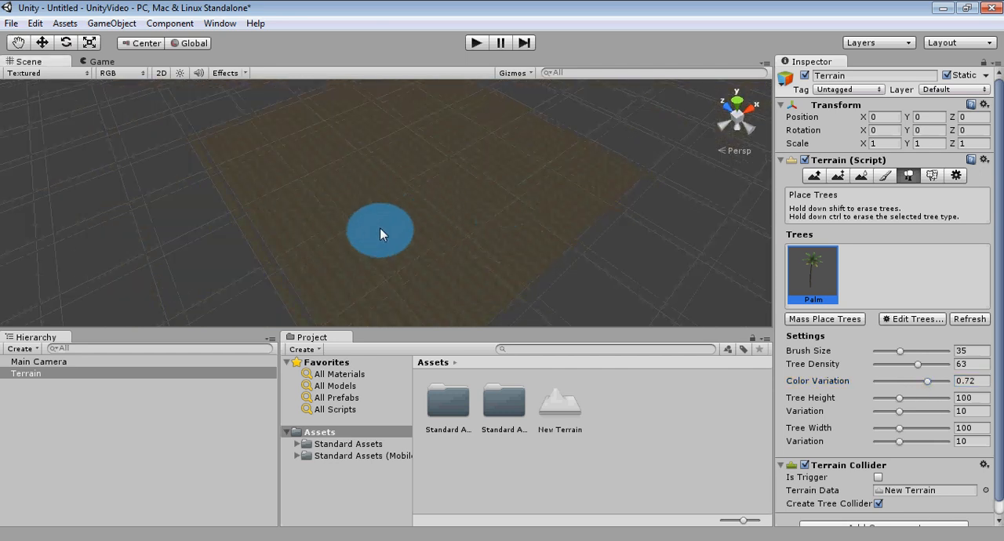
pyautogui.moveTo(384, 233); pyautogui.dragTo(412, 219, button='middle')
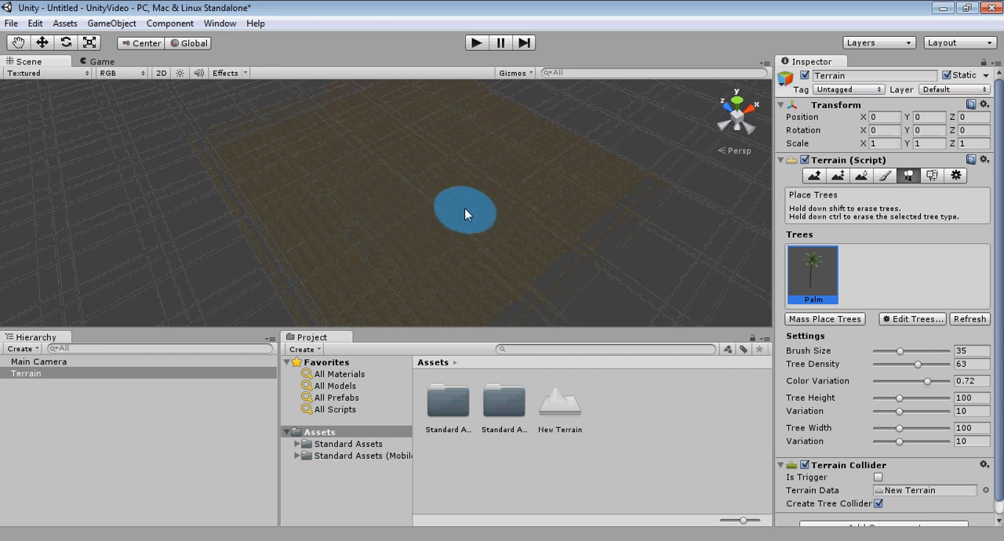
pyautogui.moveTo(476, 215)
pyautogui.mouseDown(button='right')
pyautogui.moveTo(453, 228)
pyautogui.moveTo(471, 226)
pyautogui.mouseUp(button='right')
pyautogui.scroll(4, 420, 185)
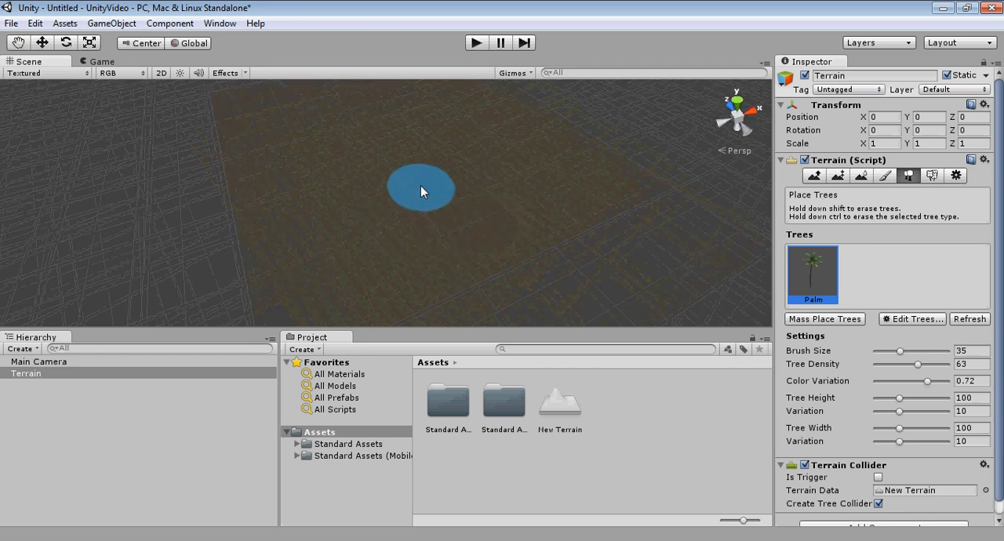
pyautogui.scroll(-6, 425, 204)
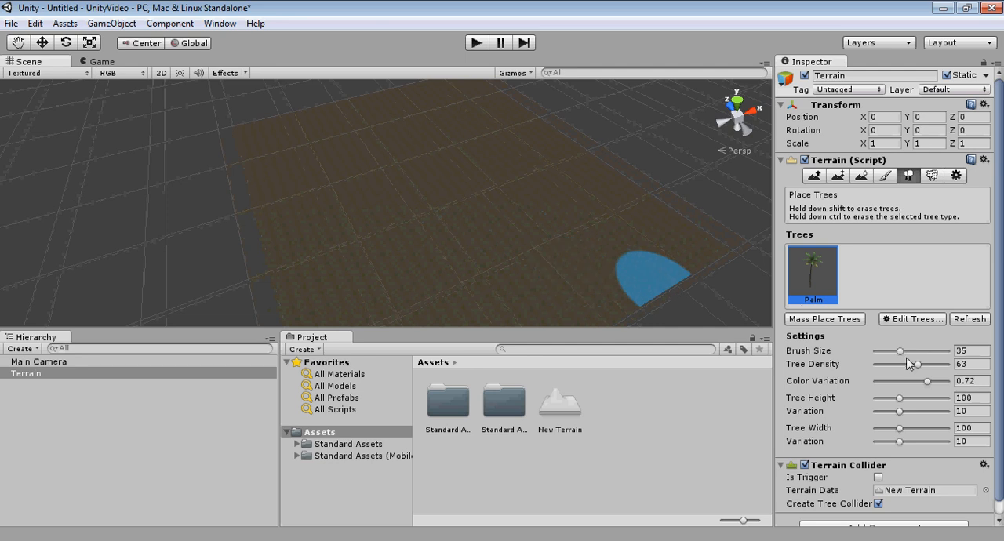
pyautogui.moveTo(487, 211); pyautogui.dragTo(515, 240, button='right')
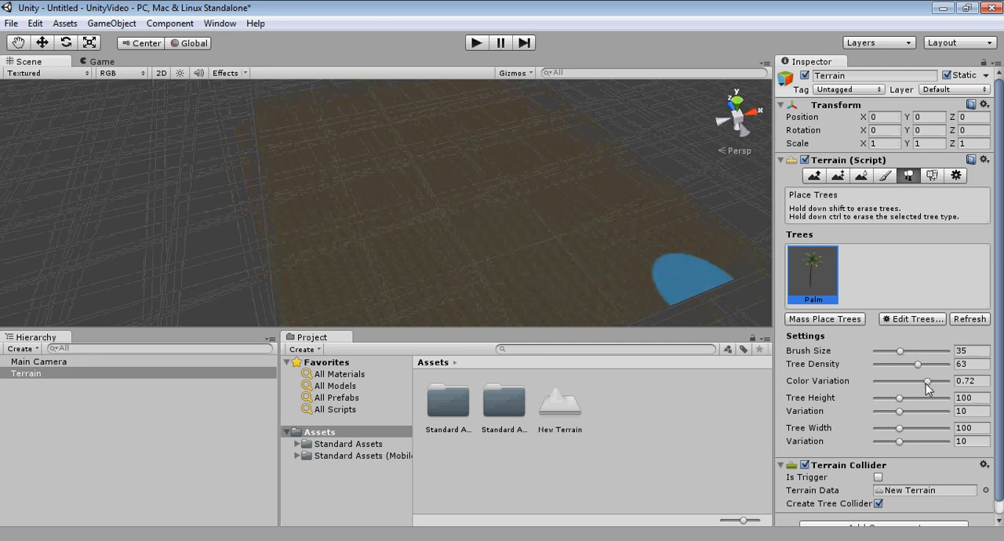
# Step: Set the trees' color variation to 0.84, height variation to 26 and width variation to 27
pyautogui.moveTo(928, 381); pyautogui.dragTo(938, 383)
pyautogui.moveTo(898, 408); pyautogui.dragTo(935, 411)
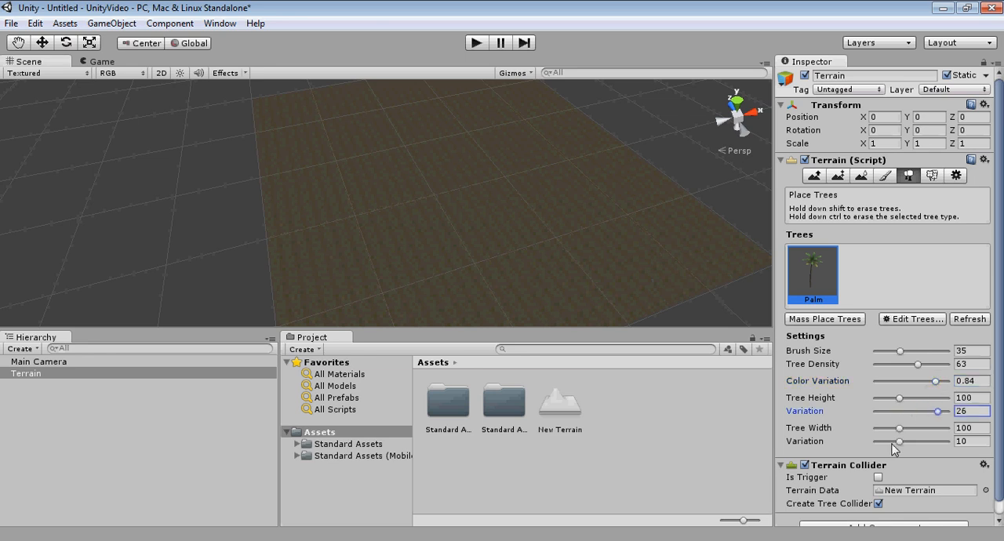
pyautogui.moveTo(899, 440); pyautogui.dragTo(939, 441)
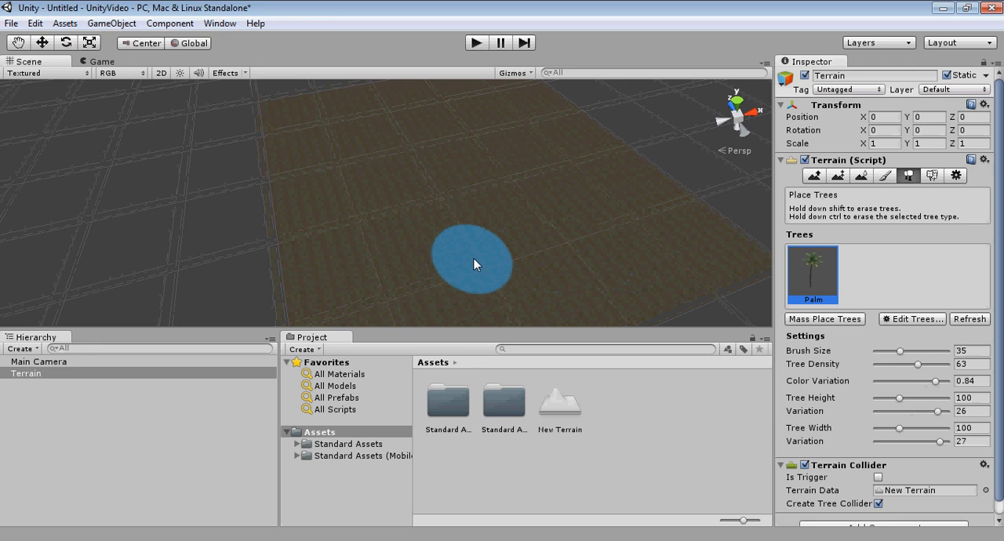
# Step: Set the tree density to 67 and paint a winding band of palm trees across the terrain
pyautogui.moveTo(922, 363); pyautogui.dragTo(920, 364)
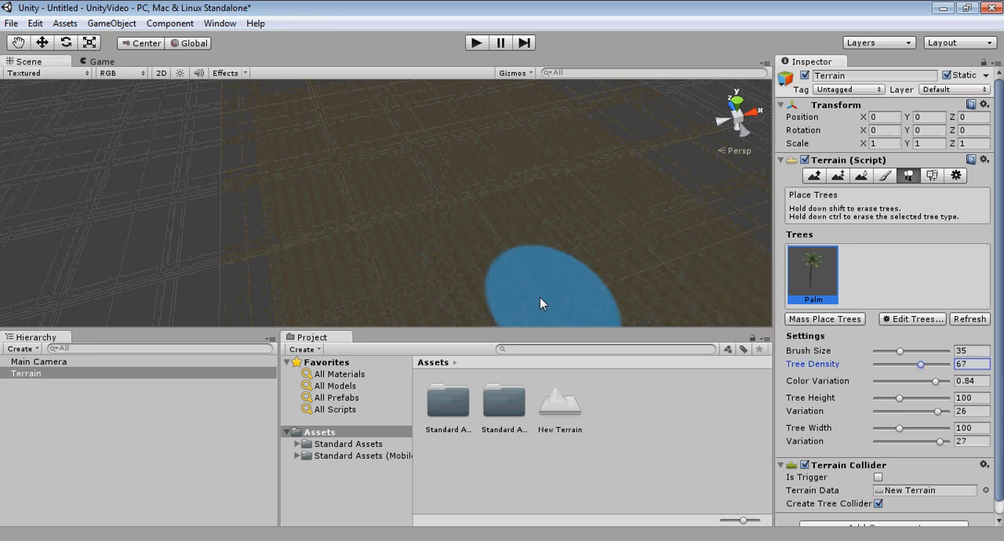
pyautogui.moveTo(369, 235)
pyautogui.mouseDown()
pyautogui.moveTo(352, 233)
pyautogui.moveTo(482, 220)
pyautogui.moveTo(593, 274)
pyautogui.moveTo(674, 208)
pyautogui.mouseUp()
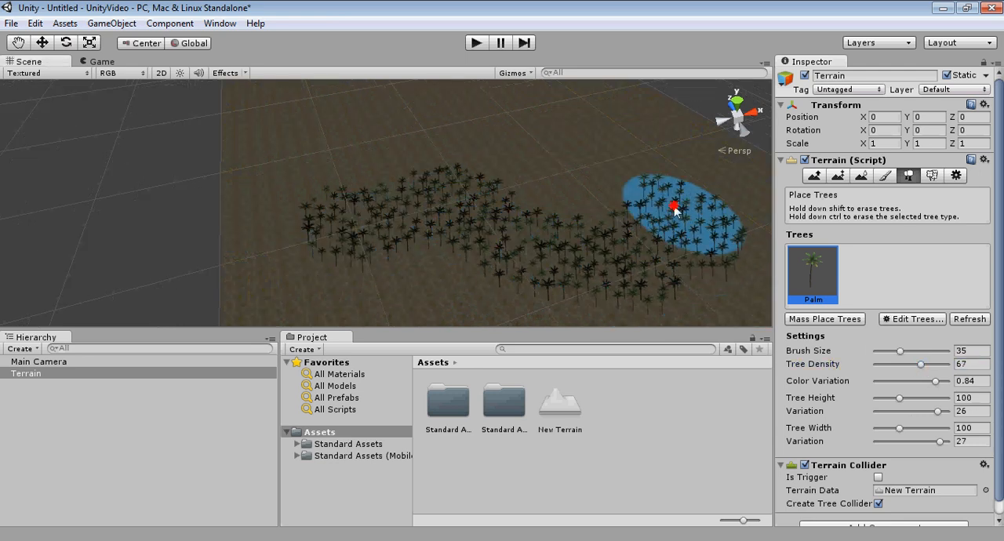
# Step: Examine the painted palm trees up close and from a distance for differences in color, height and width
pyautogui.scroll(4, 531, 232)
pyautogui.moveTo(592, 232)
pyautogui.mouseDown(button='right')
pyautogui.moveTo(400, 218)
pyautogui.moveTo(395, 202)
pyautogui.mouseUp(button='right')
pyautogui.scroll(4, 402, 217)
pyautogui.scroll(-3, 403, 221)
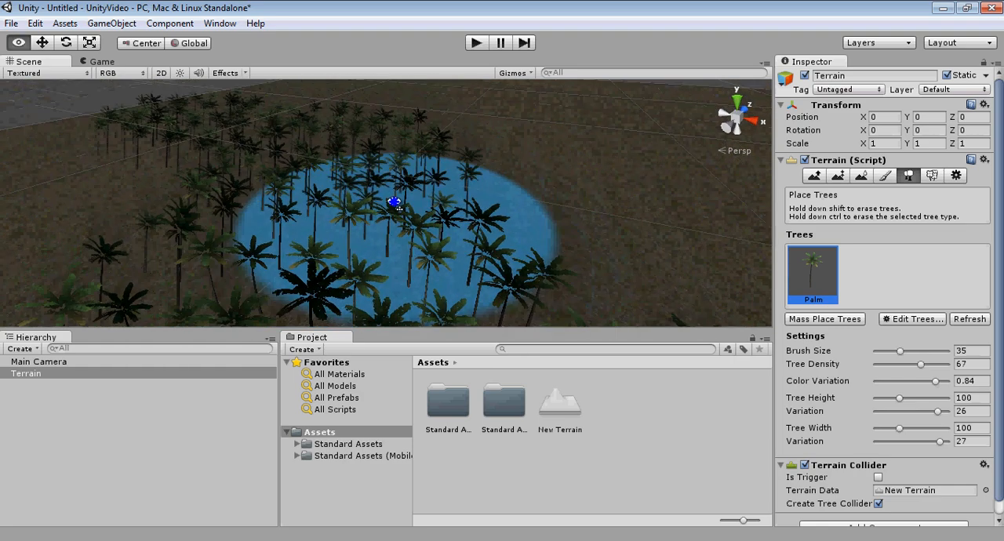
pyautogui.scroll(4, 390, 240)
pyautogui.moveTo(394, 203); pyautogui.dragTo(399, 253, button='middle')
pyautogui.scroll(-3, 392, 237)
pyautogui.scroll(-2, 392, 251)
pyautogui.scroll(5, 396, 255)
pyautogui.scroll(4, 398, 235)
pyautogui.scroll(-5, 397, 235)
pyautogui.moveTo(399, 253); pyautogui.dragTo(342, 250, button='right')
pyautogui.scroll(-8, 383, 231)
pyautogui.moveTo(343, 251); pyautogui.dragTo(410, 228, button='middle')
pyautogui.scroll(6, 411, 228)
pyautogui.scroll(-4, 452, 220)
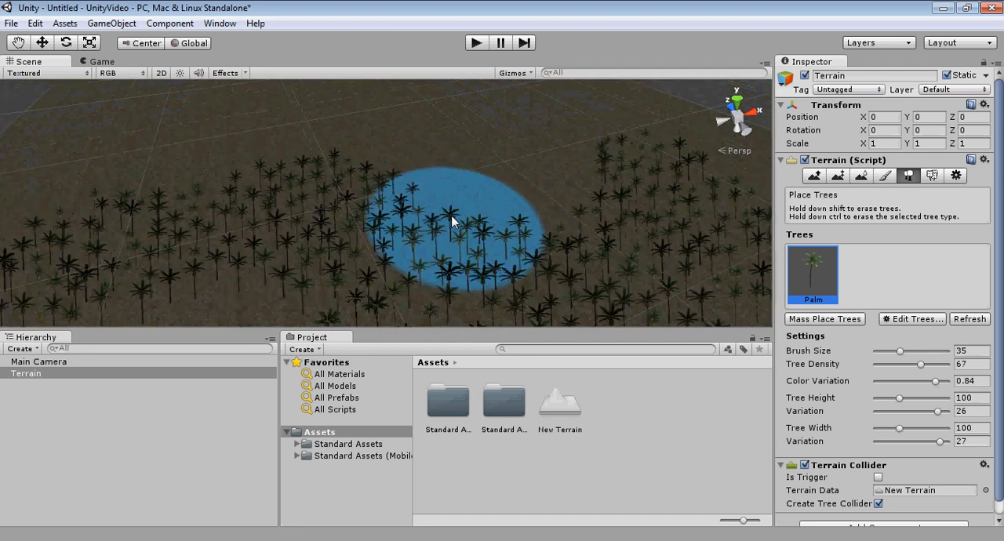
pyautogui.scroll(-3, 453, 221)
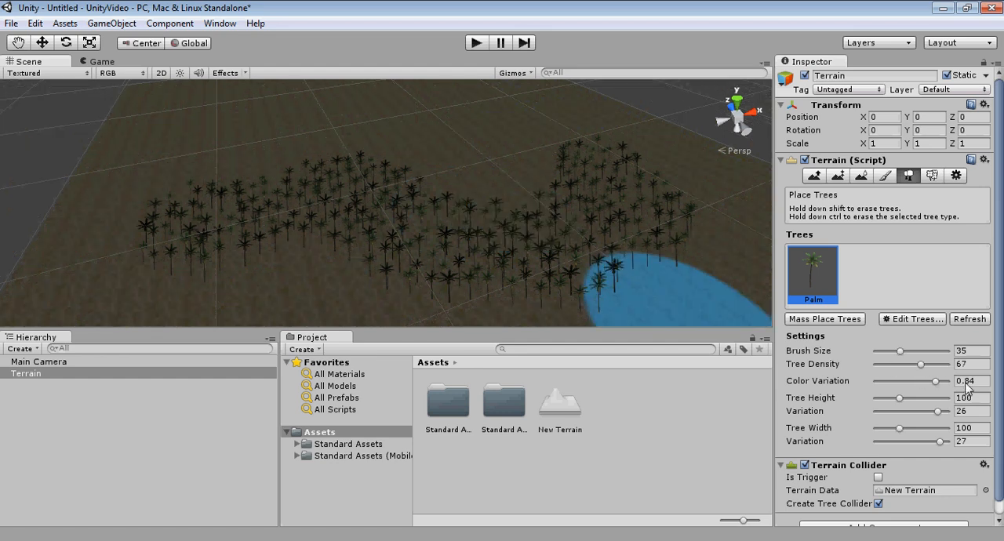
pyautogui.scroll(-2, 601, 233)
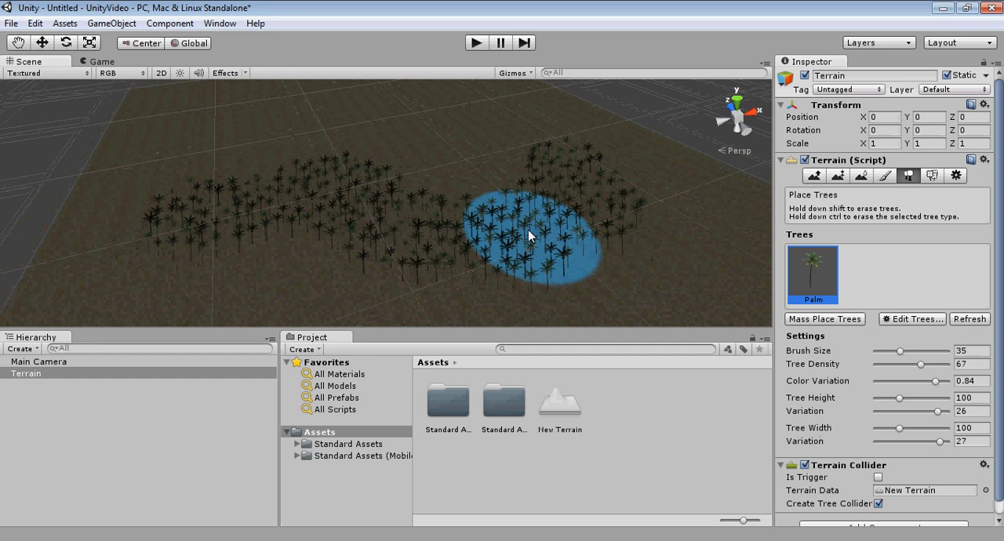
pyautogui.moveTo(527, 229); pyautogui.dragTo(536, 244, button='middle')
pyautogui.moveTo(459, 210); pyautogui.dragTo(457, 204, button='middle')
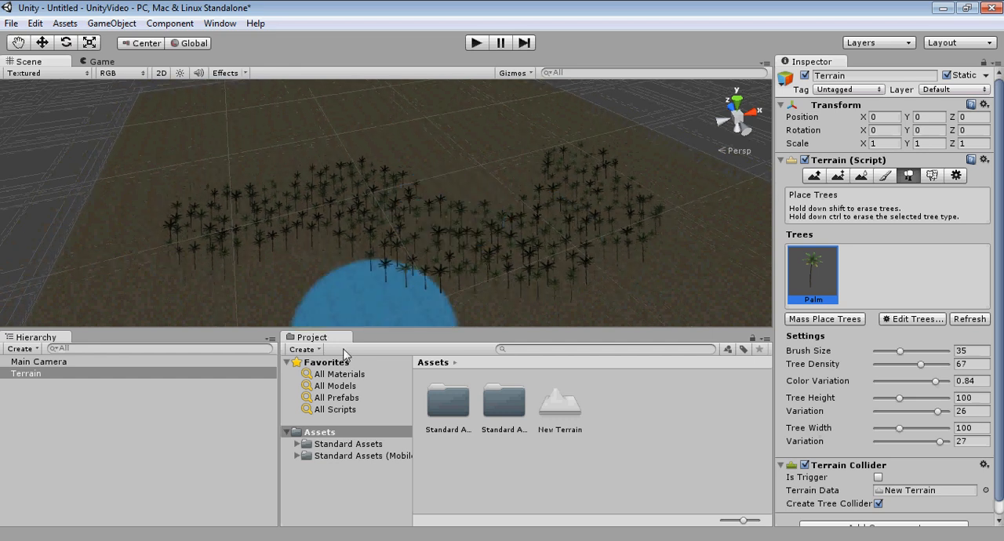
# Step: Open the Character Controllers folder in Standard Assets and select the First Person Controller prefab
pyautogui.click(330, 445)
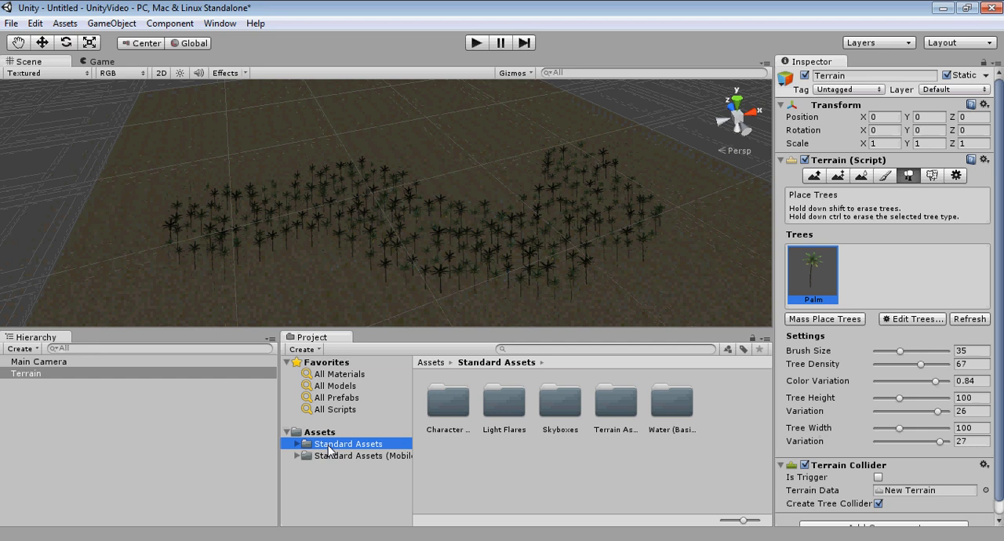
pyautogui.click(299, 444)
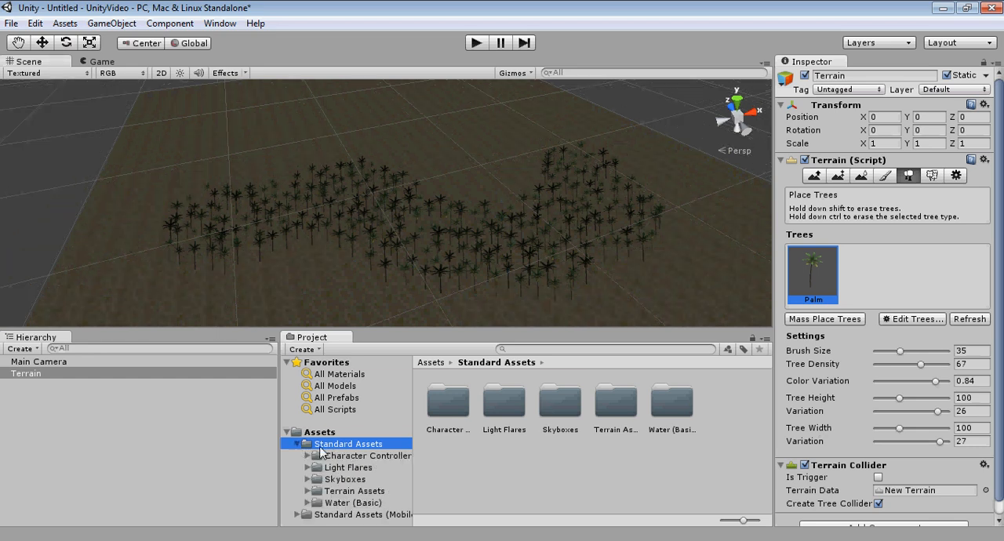
pyautogui.click(337, 456)
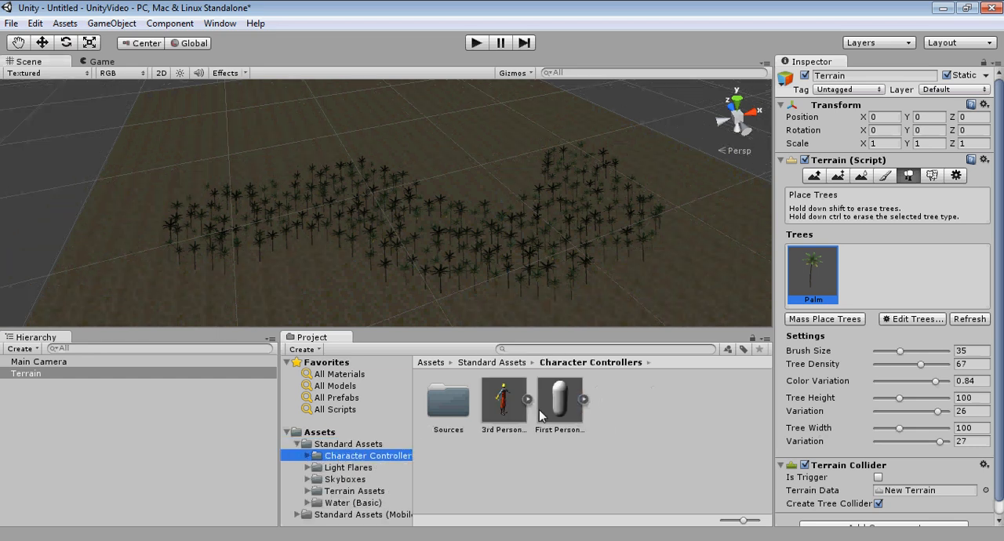
pyautogui.moveTo(482, 247); pyautogui.dragTo(462, 240, button='middle')
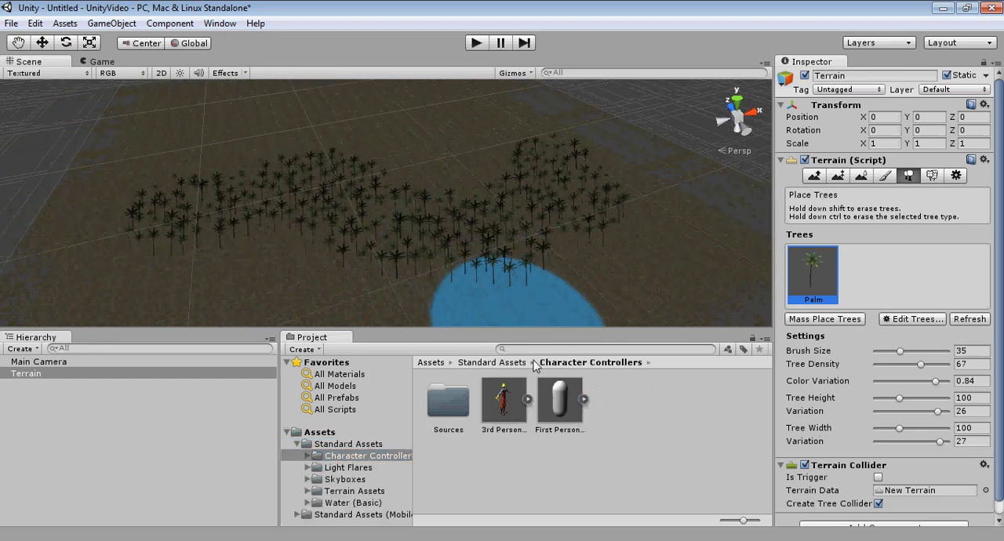
pyautogui.click(559, 398)
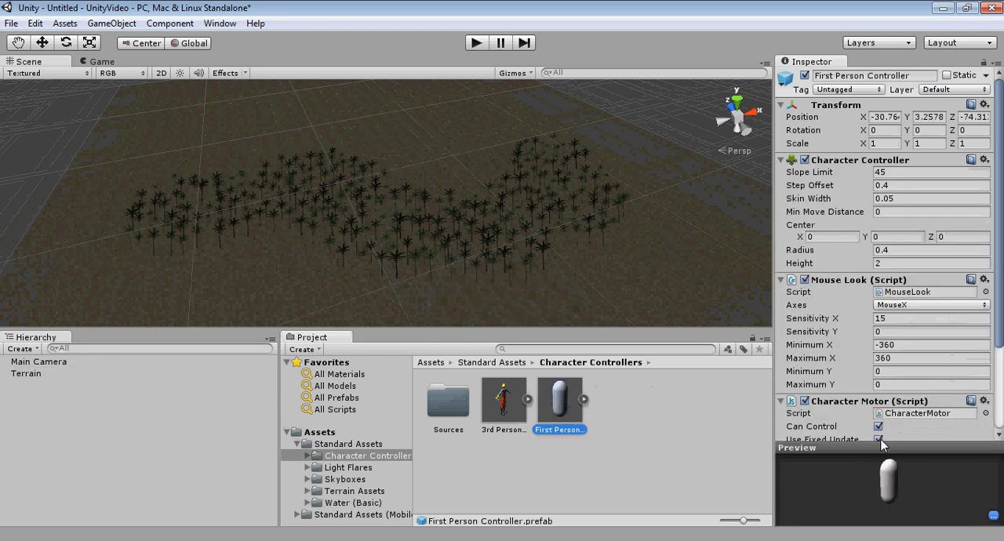
# Step: Enlarge the preview of the First Person Controller prefab and rotate the capsule to view it
pyautogui.moveTo(876, 440); pyautogui.dragTo(876, 383)
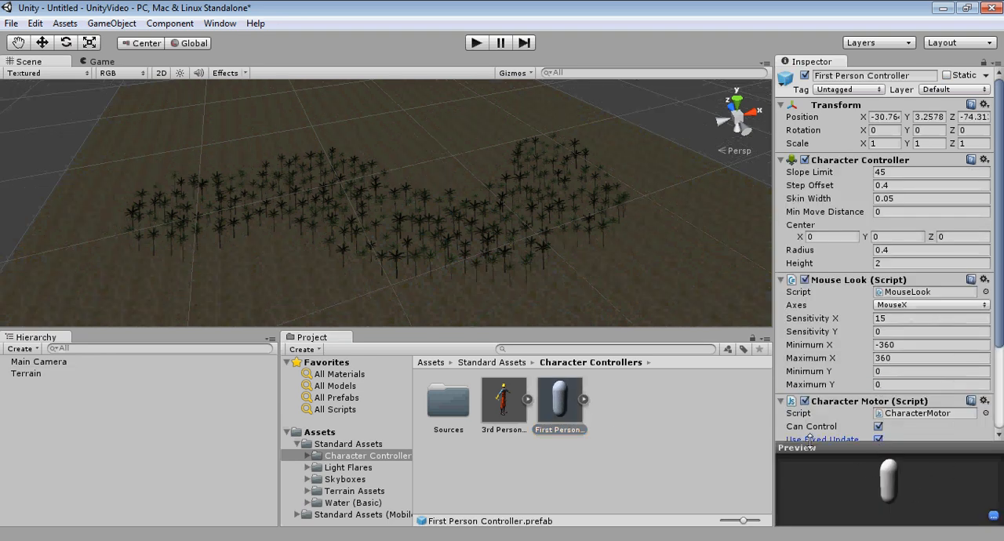
pyautogui.moveTo(809, 444); pyautogui.dragTo(824, 354)
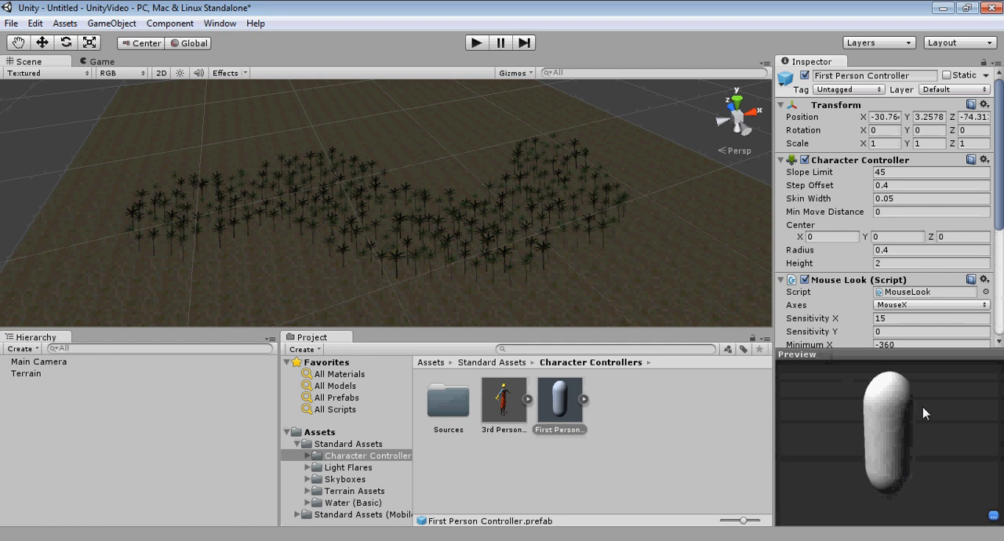
pyautogui.moveTo(923, 407)
pyautogui.mouseDown()
pyautogui.moveTo(851, 429)
pyautogui.moveTo(837, 444)
pyautogui.mouseUp()
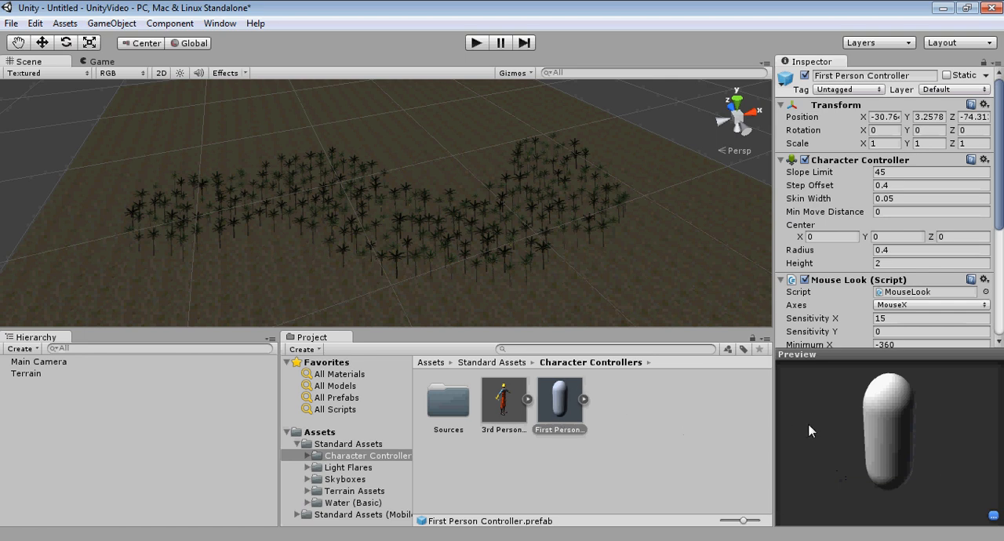
# Step: Expand the Character Motor's Movement and Jumping settings and review their values
pyautogui.moveTo(1001, 187); pyautogui.dragTo(1000, 266)
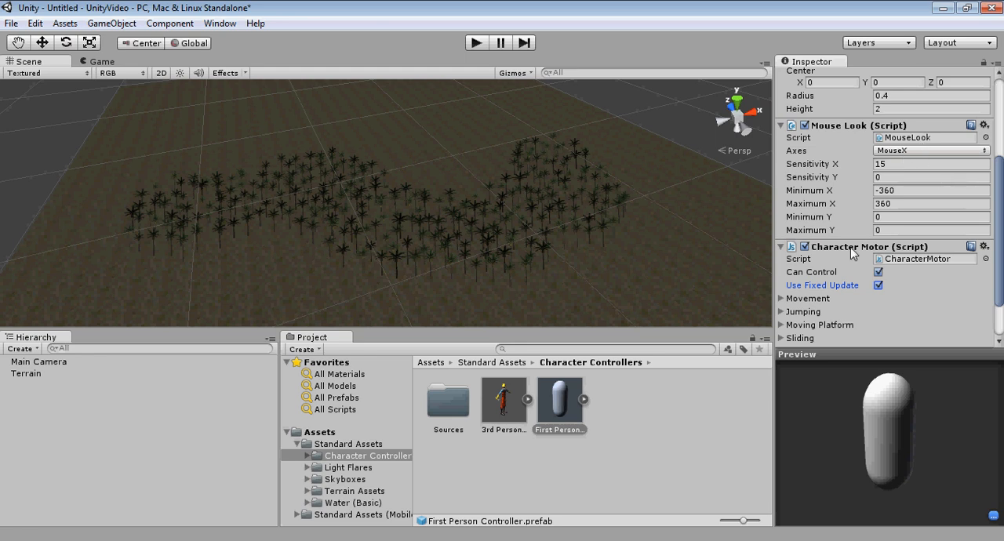
pyautogui.click(781, 298)
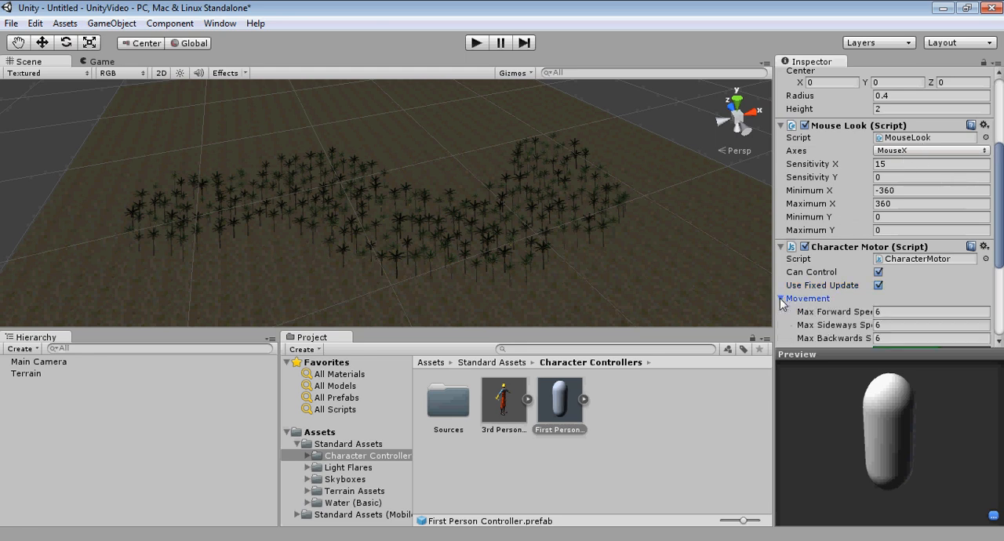
pyautogui.moveTo(996, 231); pyautogui.dragTo(996, 293)
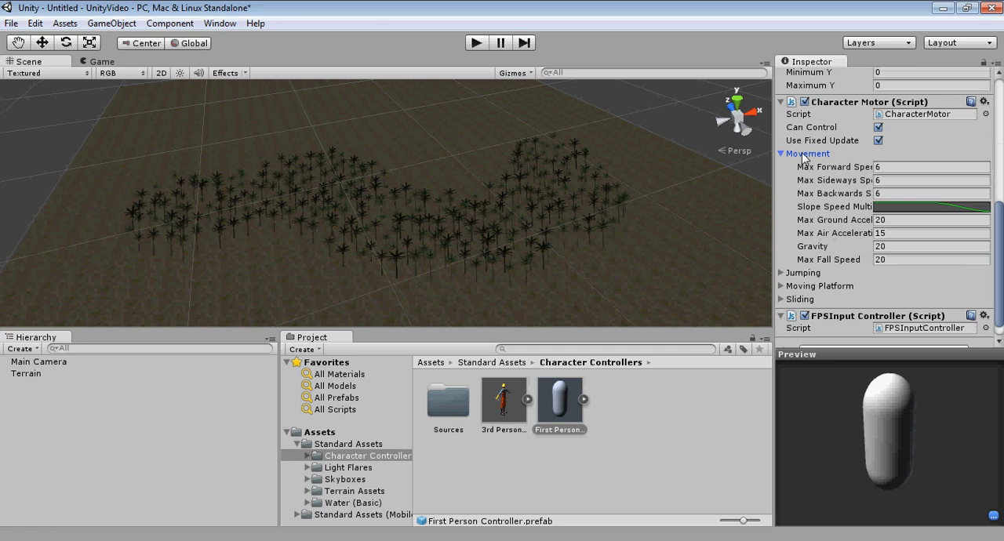
pyautogui.click(781, 274)
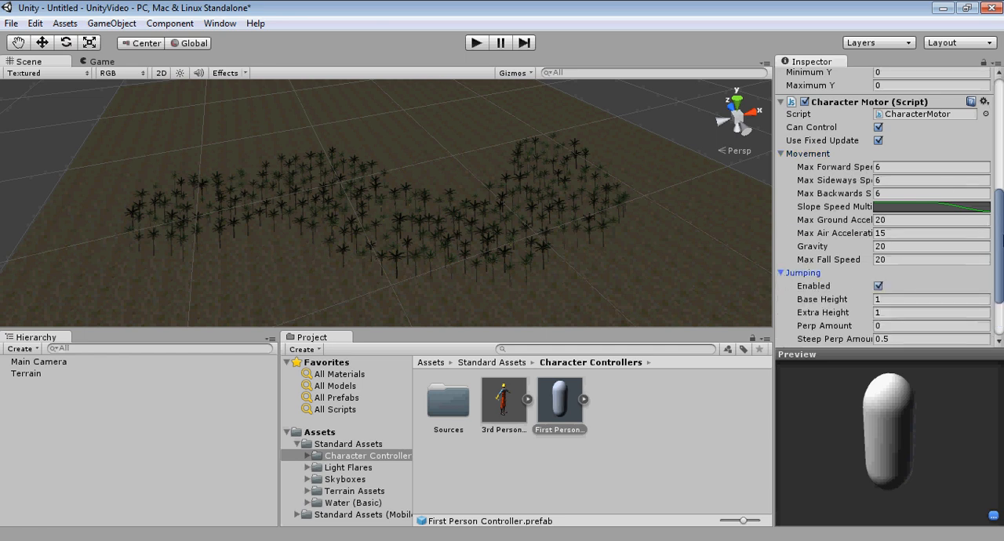
pyautogui.scroll(-3, 925, 252)
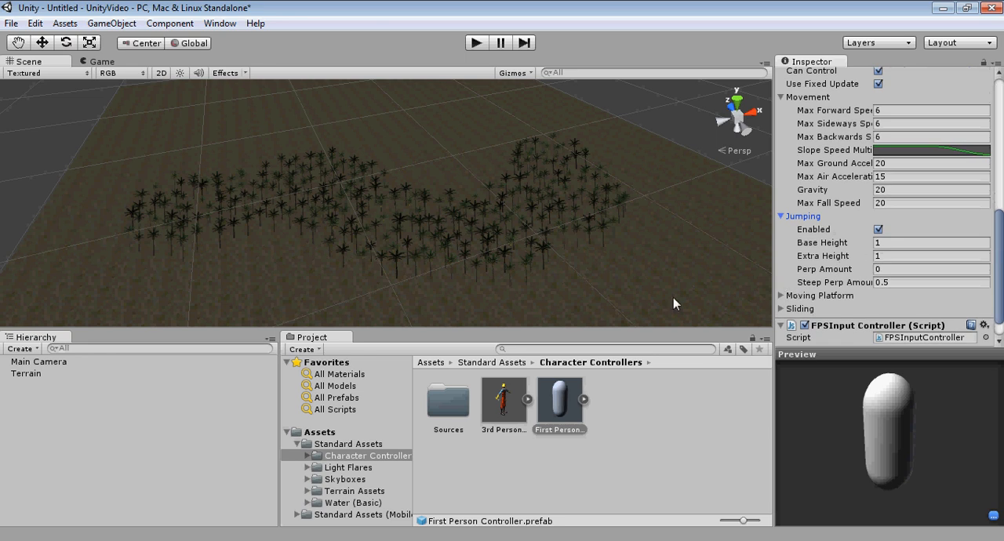
# Step: Place the First Person Controller on the terrain beside the palm trees and frame it for a close view
pyautogui.moveTo(549, 396)
pyautogui.mouseDown()
pyautogui.moveTo(596, 377)
pyautogui.moveTo(530, 219)
pyautogui.moveTo(438, 169)
pyautogui.moveTo(439, 187)
pyautogui.mouseUp()
pyautogui.moveTo(440, 186); pyautogui.dragTo(439, 209, button='middle')
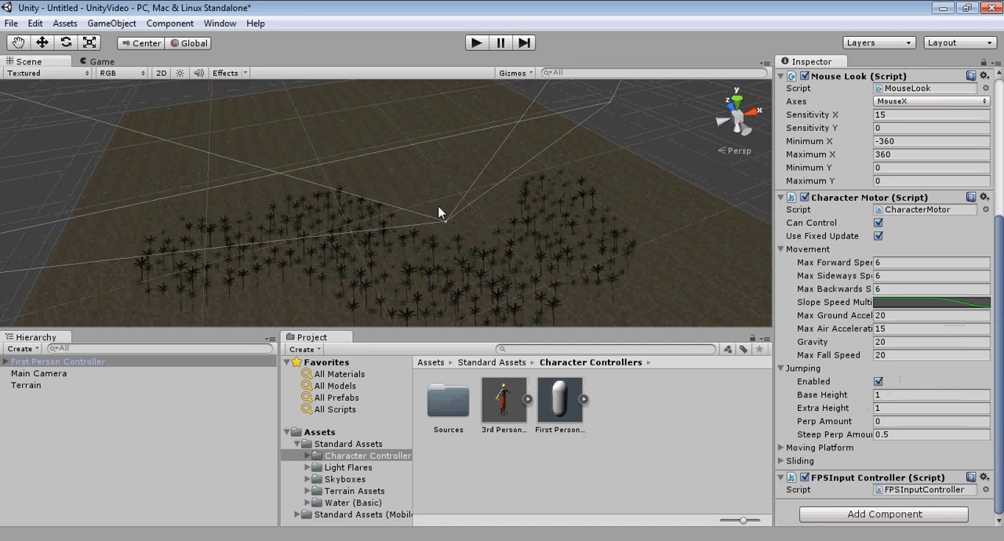
pyautogui.moveTo(439, 212); pyautogui.dragTo(565, 212, button='right')
pyautogui.moveTo(462, 228); pyautogui.dragTo(496, 233, button='middle')
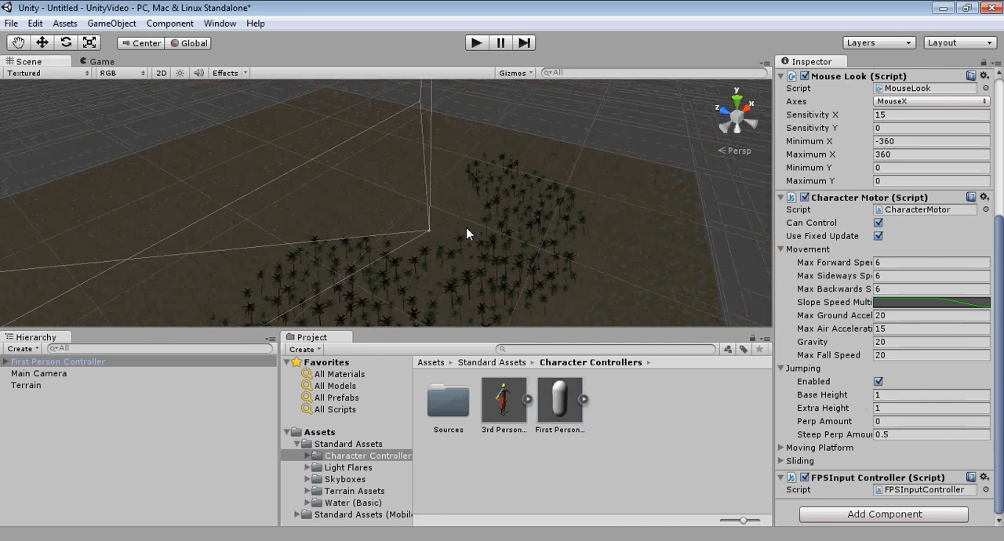
pyautogui.press('f')
pyautogui.moveTo(465, 227); pyautogui.dragTo(514, 196, button='right')
pyautogui.scroll(-10, 491, 236)
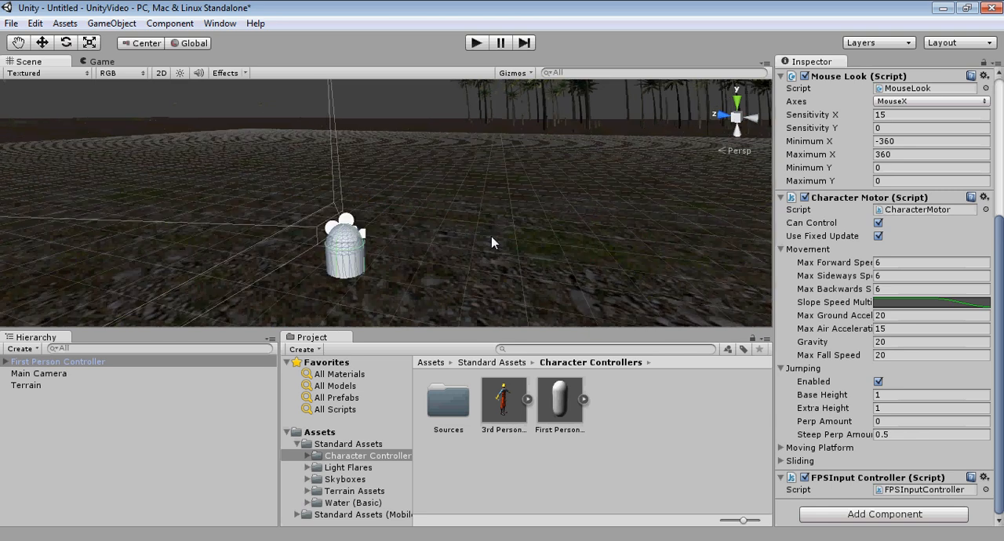
pyautogui.moveTo(491, 236); pyautogui.dragTo(621, 178, button='middle')
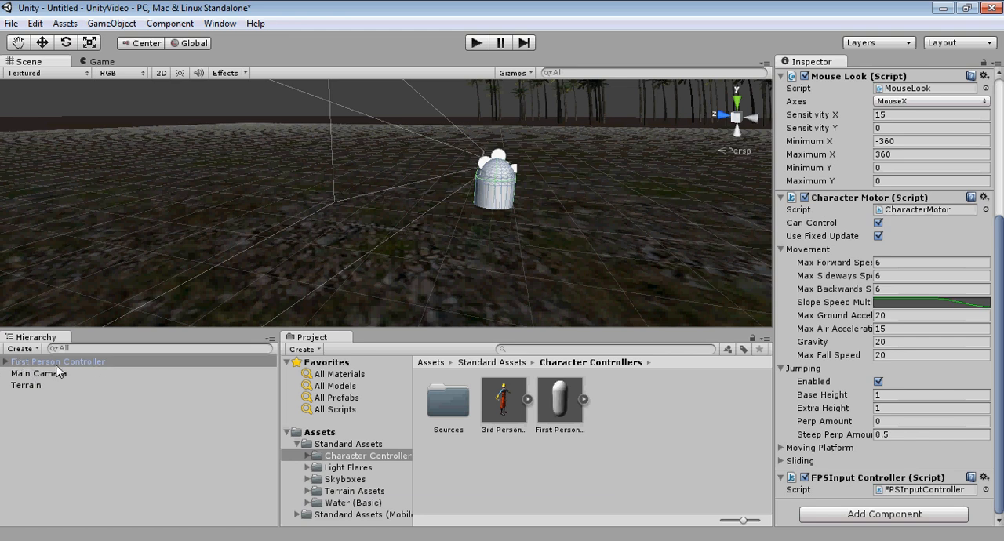
# Step: Raise the First Person Controller with the Move tool until its capsule stands above the terrain surface
pyautogui.click(39, 39)
pyautogui.scroll(-3, 439, 270)
pyautogui.moveTo(438, 271); pyautogui.dragTo(423, 297, button='middle')
pyautogui.moveTo(461, 192); pyautogui.dragTo(478, 129)
pyautogui.moveTo(581, 171); pyautogui.dragTo(580, 172, button='middle')
pyautogui.keyDown('alt'); pyautogui.moveTo(581, 172); pyautogui.dragTo(599, 210); pyautogui.keyUp('alt')
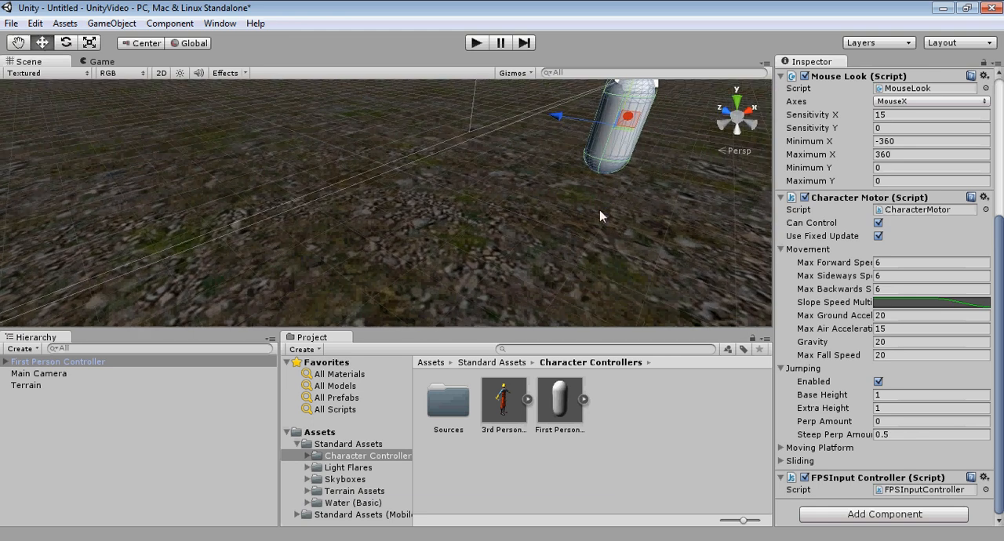
# Step: Rotate the First Person Controller around its vertical axis so that its camera faces the palm trees
pyautogui.scroll(-4, 599, 210)
pyautogui.moveTo(599, 210); pyautogui.dragTo(502, 263, button='middle')
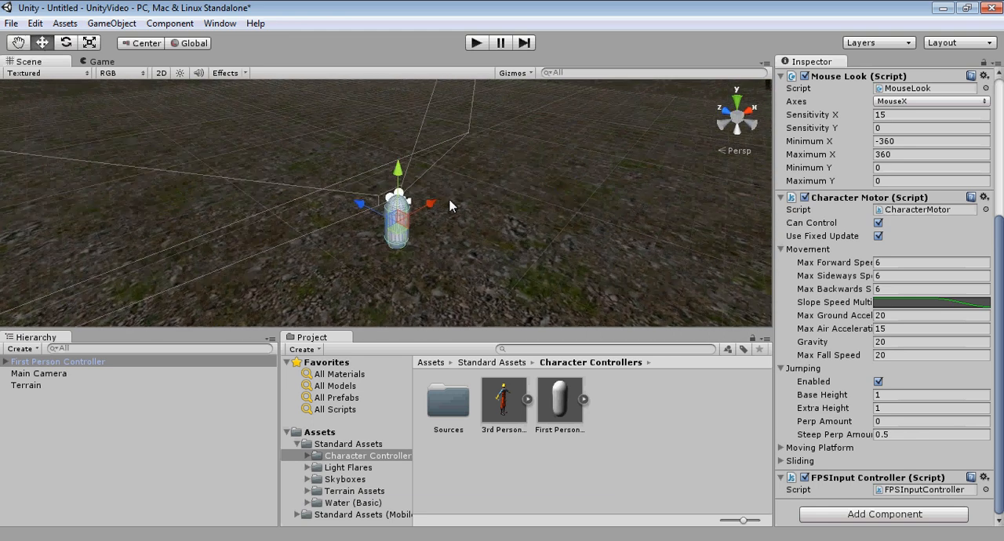
pyautogui.click(66, 43)
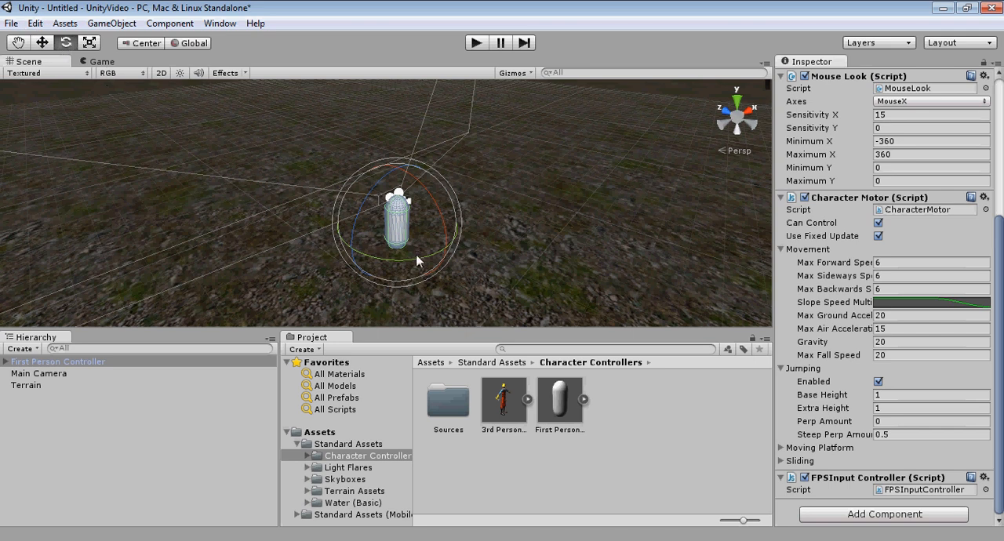
pyautogui.moveTo(428, 257); pyautogui.dragTo(223, 217)
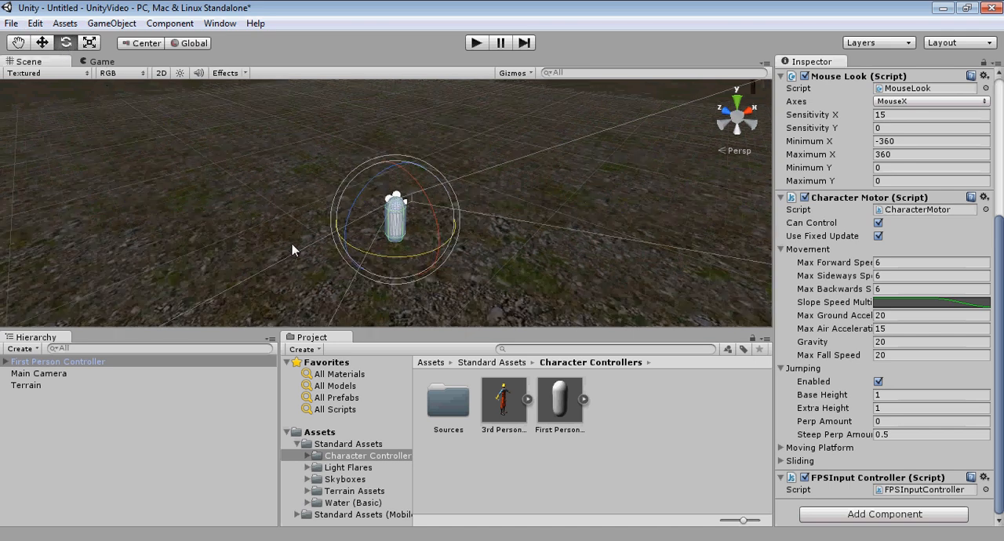
pyautogui.moveTo(294, 260); pyautogui.dragTo(396, 225, button='right')
pyautogui.moveTo(391, 263); pyautogui.dragTo(460, 158, button='middle')
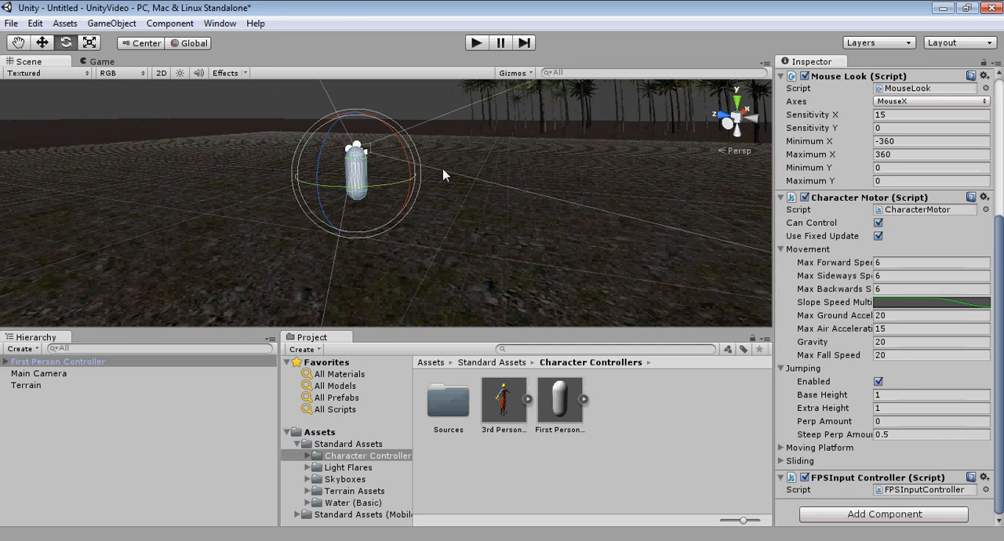
pyautogui.moveTo(424, 201); pyautogui.dragTo(524, 197, button='right')
pyautogui.moveTo(411, 202); pyautogui.dragTo(499, 163, button='middle')
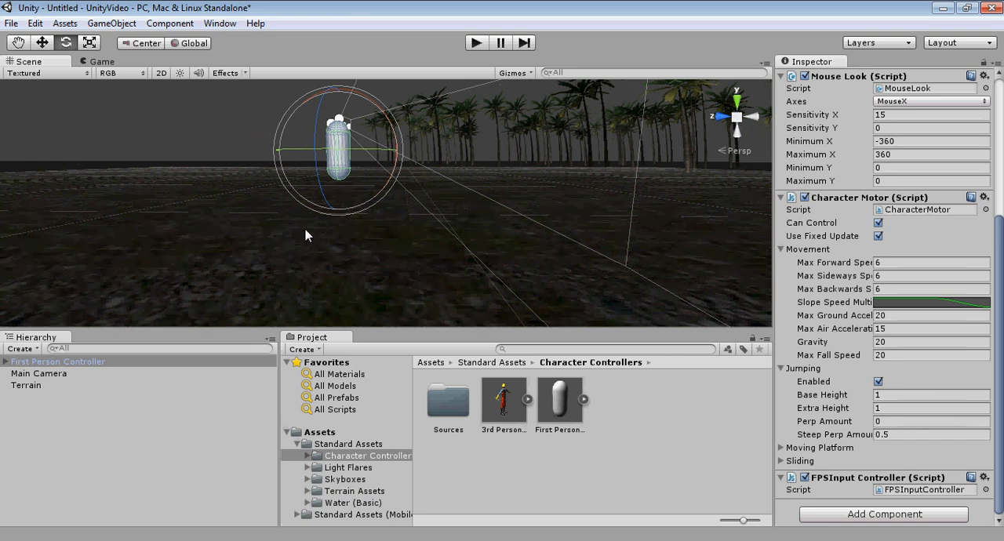
pyautogui.keyDown('alt'); pyautogui.moveTo(183, 236); pyautogui.dragTo(258, 269); pyautogui.keyUp('alt')
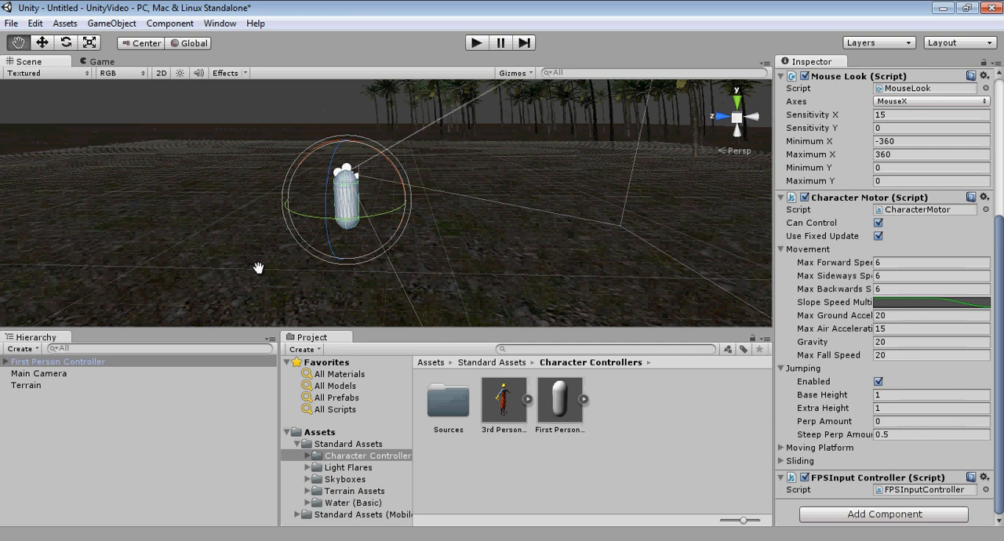
pyautogui.moveTo(211, 202); pyautogui.dragTo(181, 204, button='middle')
pyautogui.moveTo(368, 220); pyautogui.dragTo(451, 247, button='right')
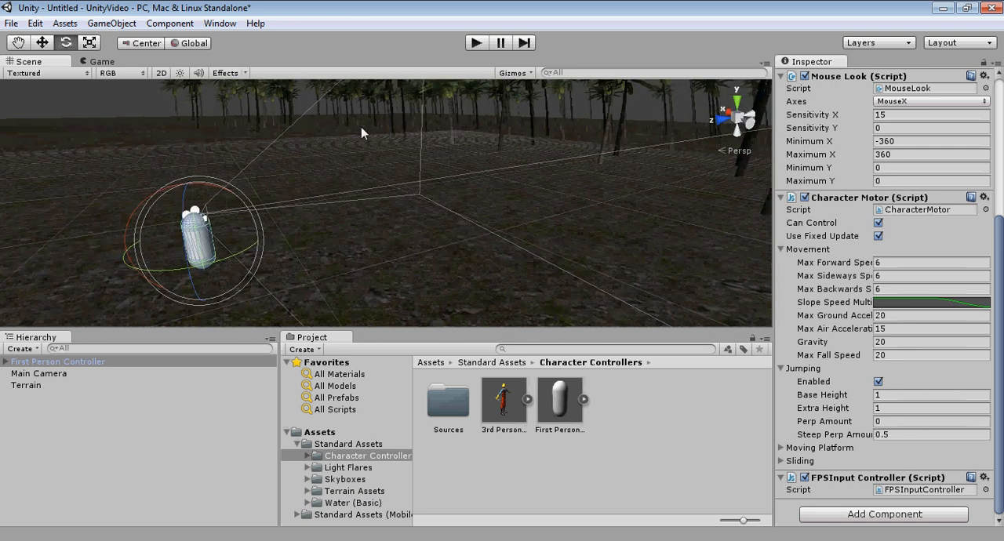
# Step: Play the scene, walk forward through the palm trees while looking around, and stop the playback
pyautogui.click(478, 43)
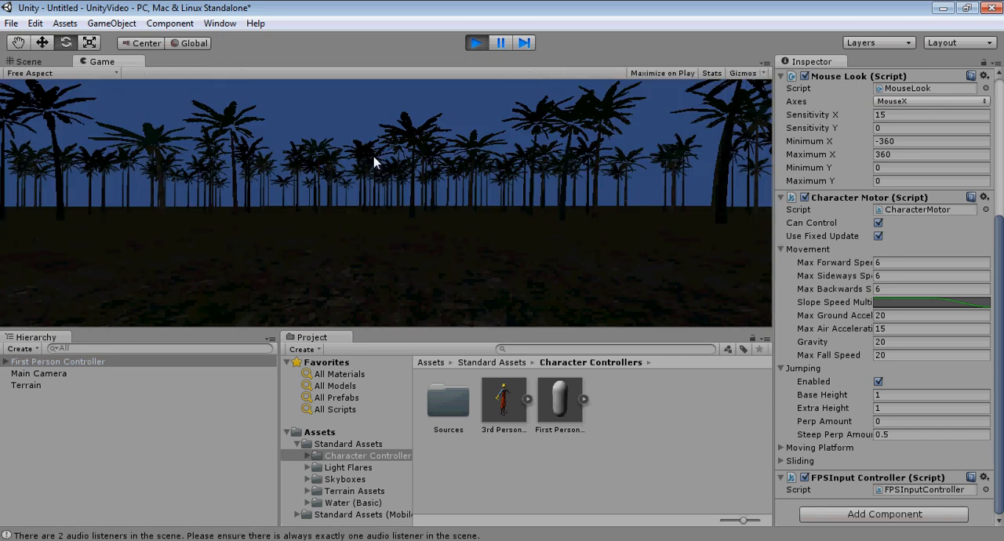
pyautogui.press('w')
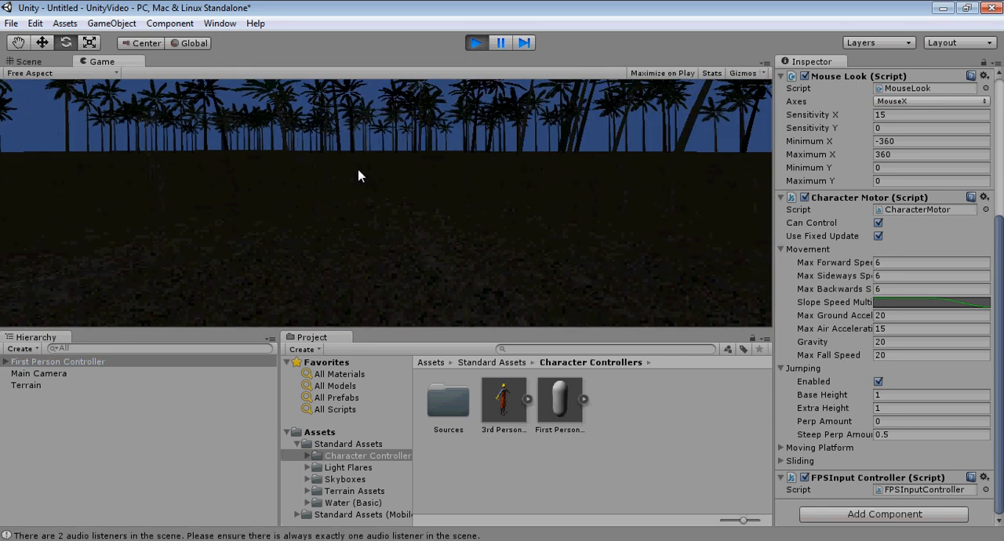
pyautogui.press('w')
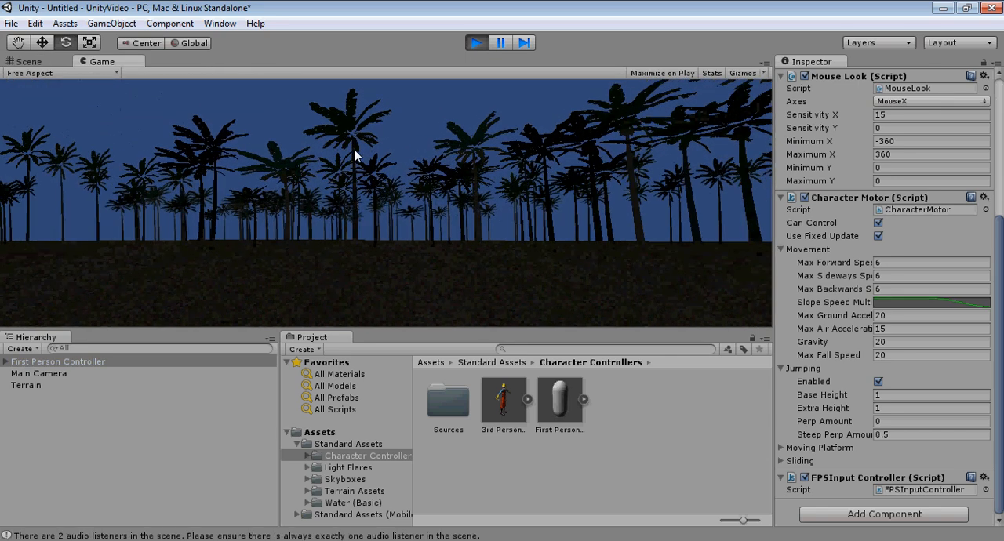
pyautogui.press('w')
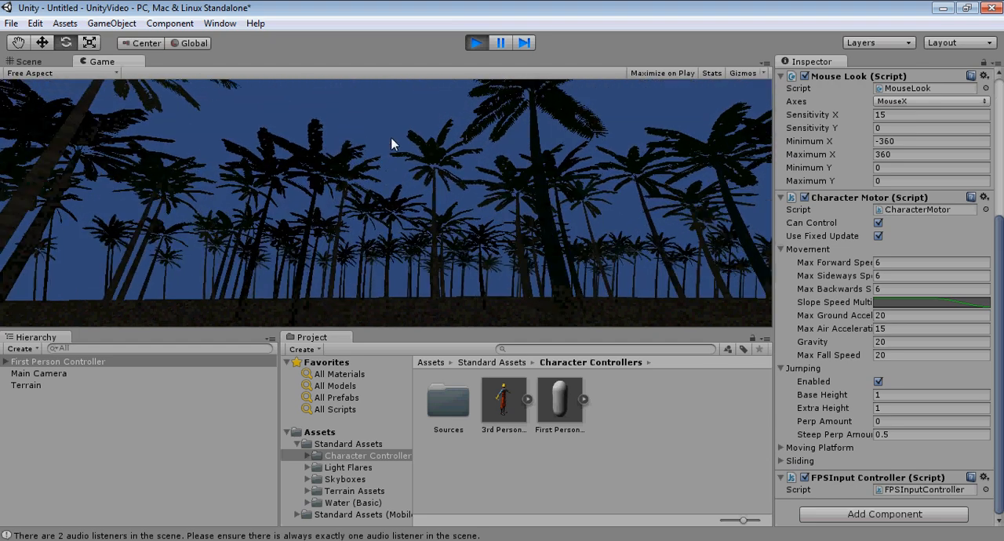
pyautogui.press('w')
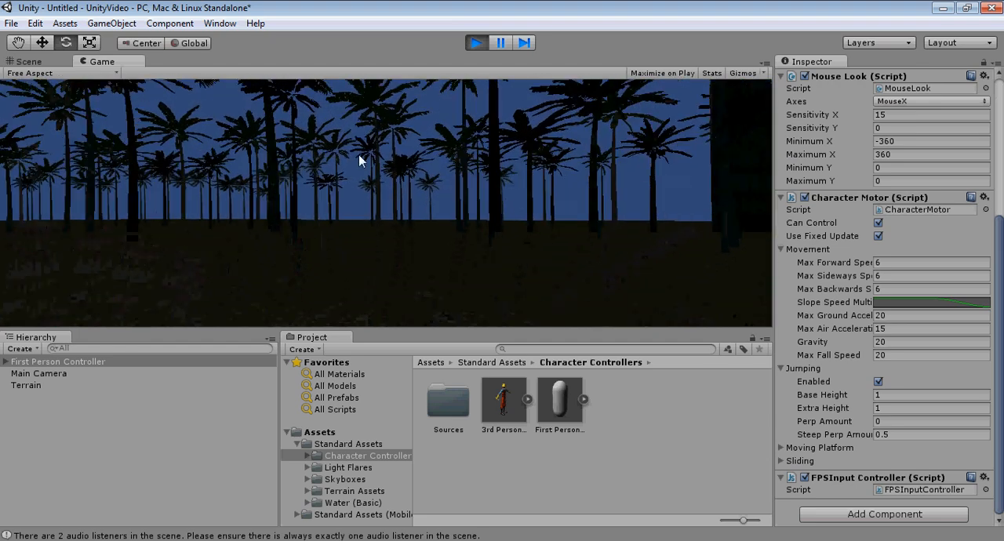
pyautogui.press('w')
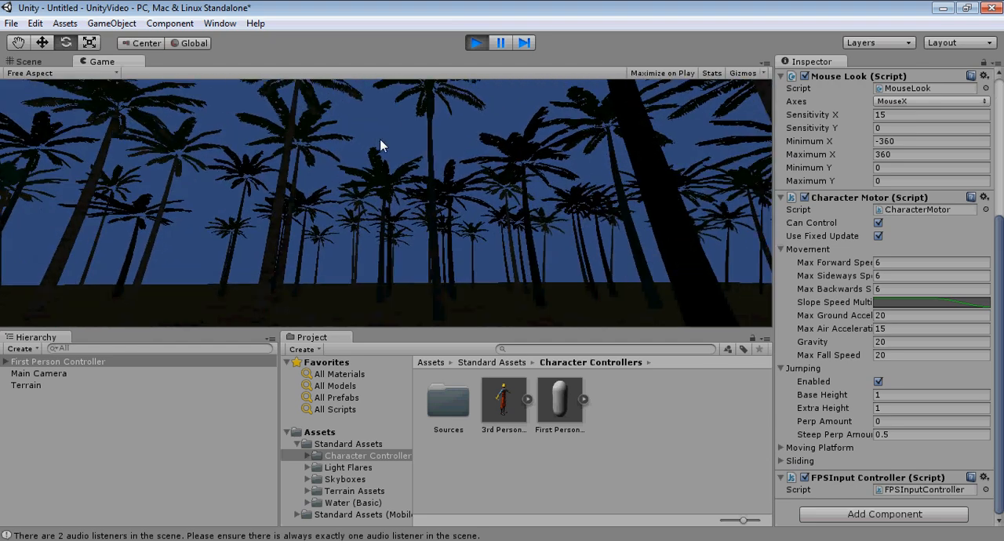
pyautogui.press('w')
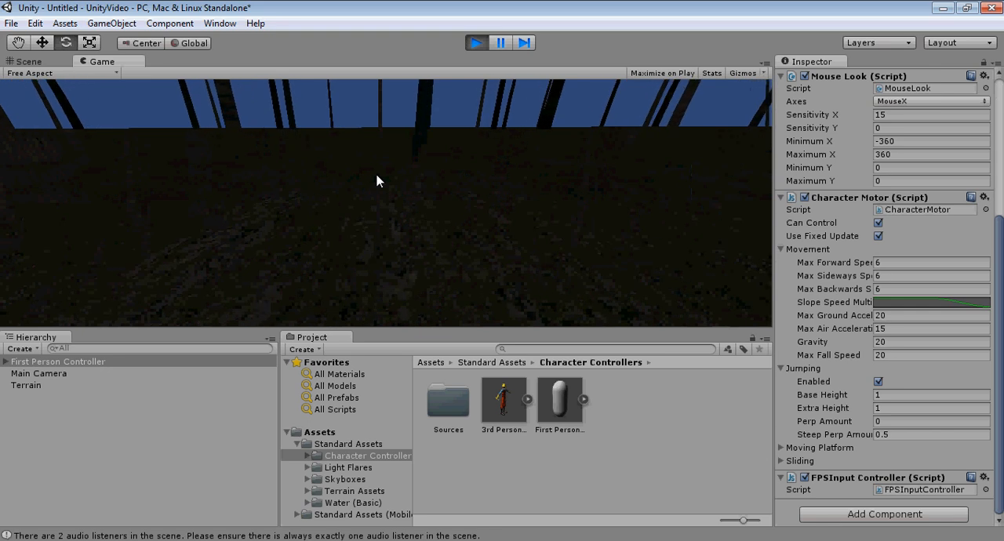
pyautogui.press('w')
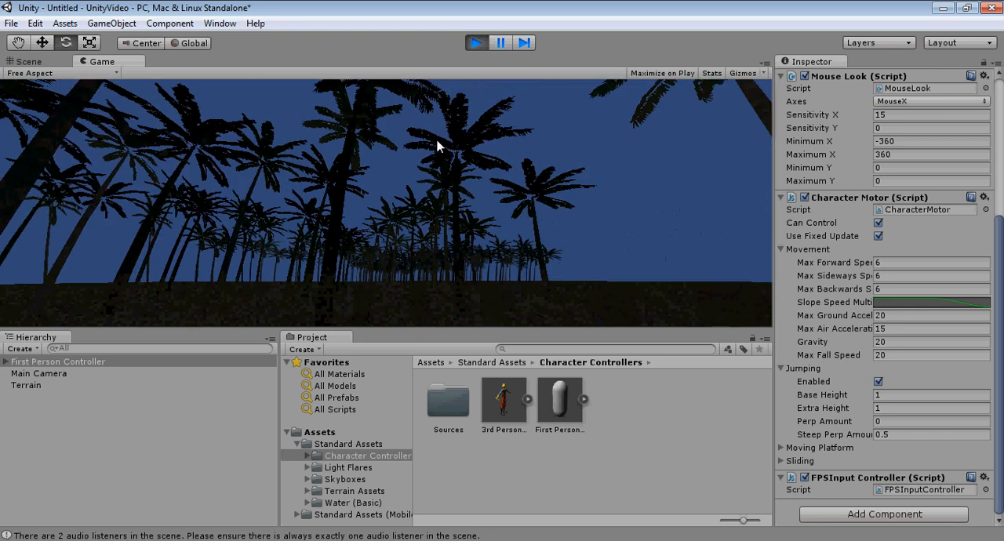
pyautogui.press('w')
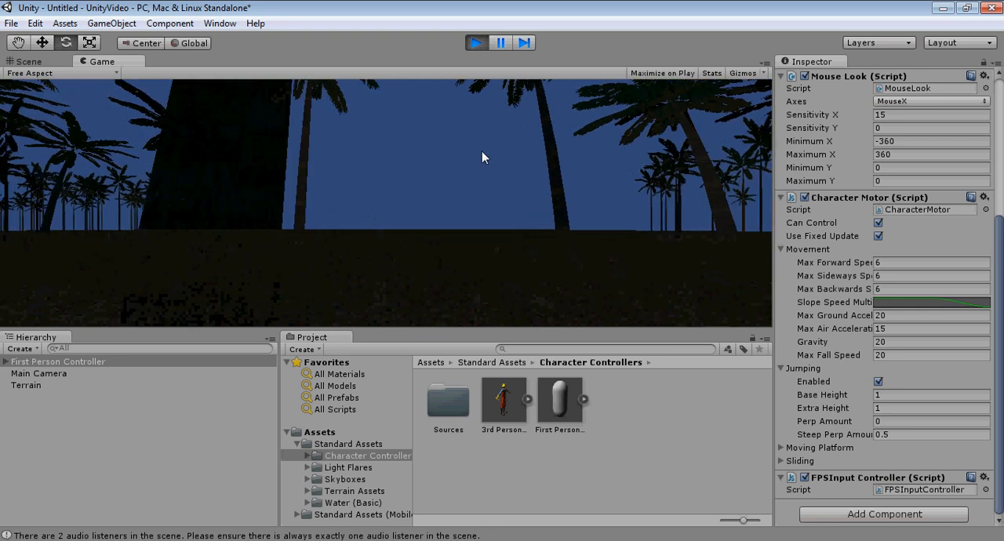
pyautogui.press('w')
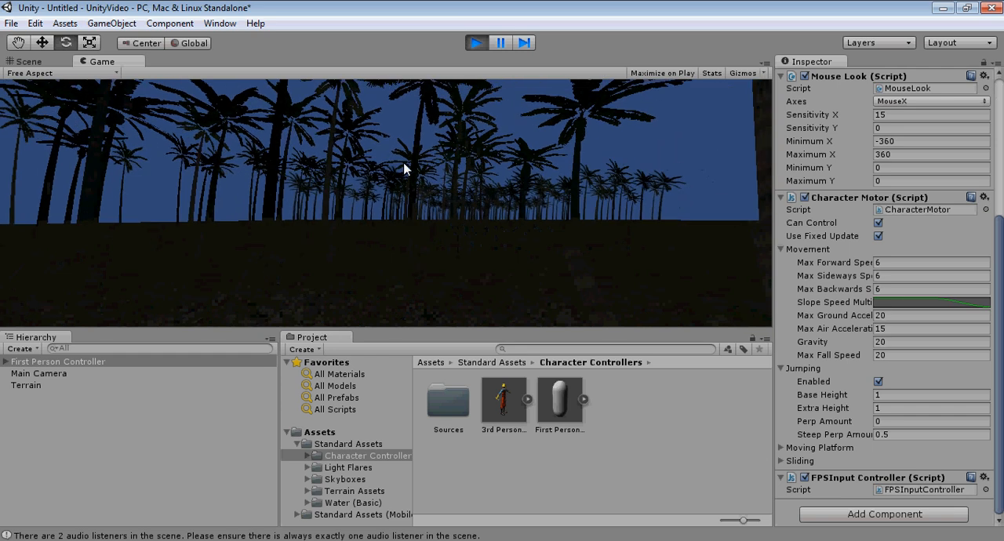
pyautogui.press('w')
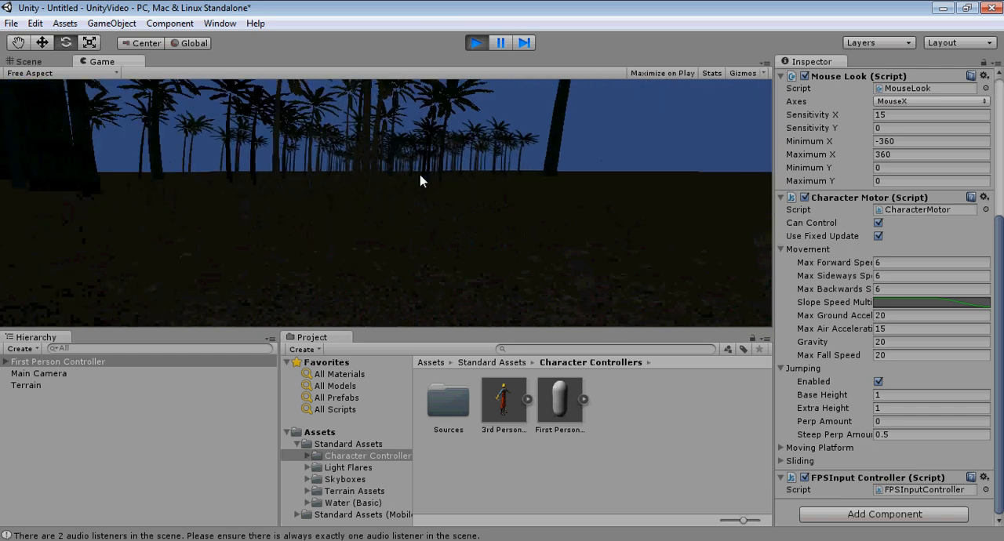
pyautogui.press('w')
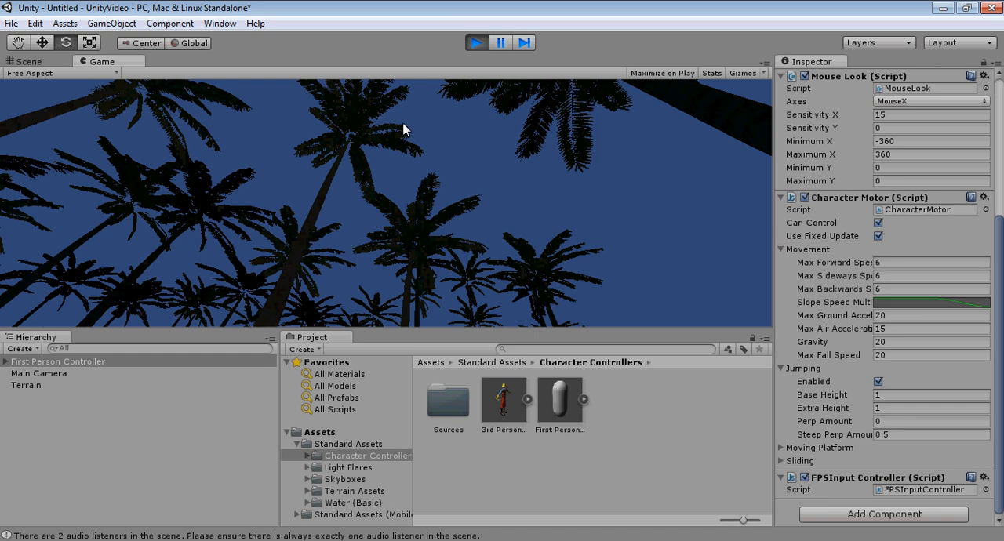
pyautogui.click(476, 43)
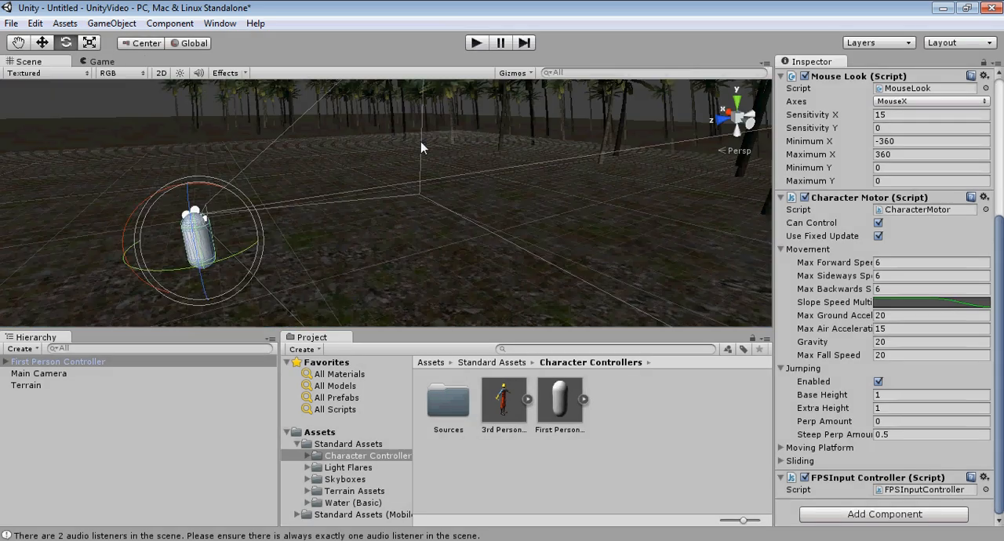
# Step: Add a directional light to the scene and rotate it around the Y axis to about -97 degrees
pyautogui.keyDown('alt'); pyautogui.moveTo(301, 225); pyautogui.dragTo(322, 258); pyautogui.keyUp('alt')
pyautogui.click(112, 23)
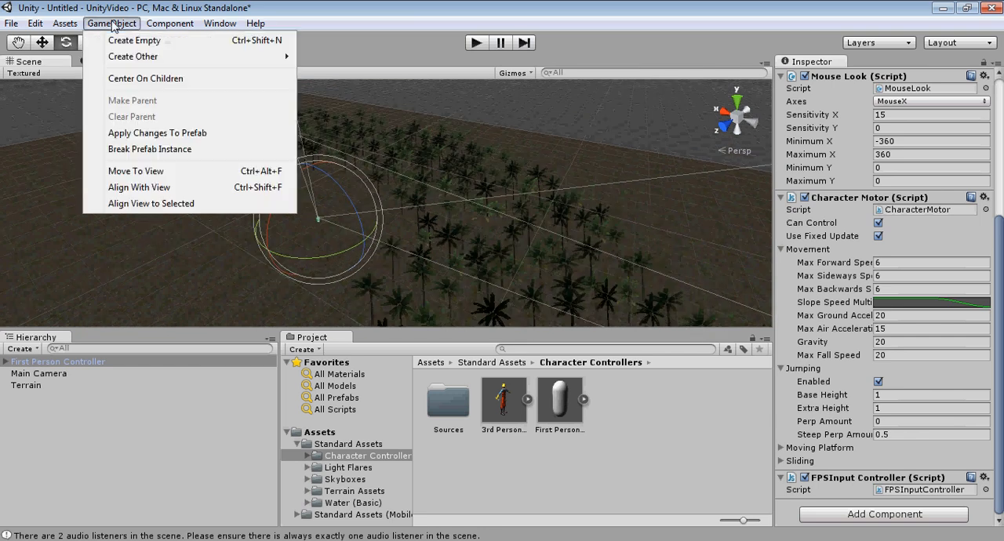
pyautogui.moveTo(122, 63)
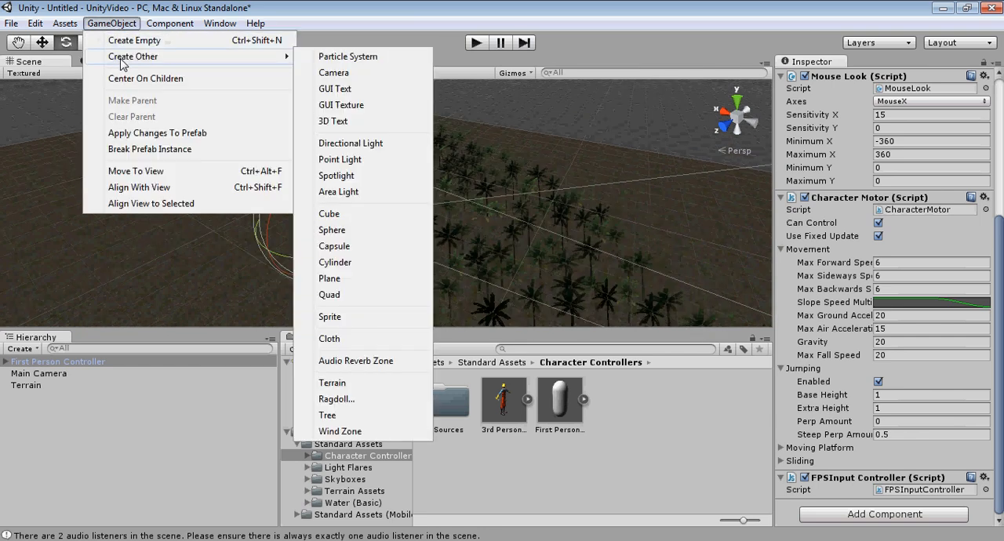
pyautogui.click(369, 143)
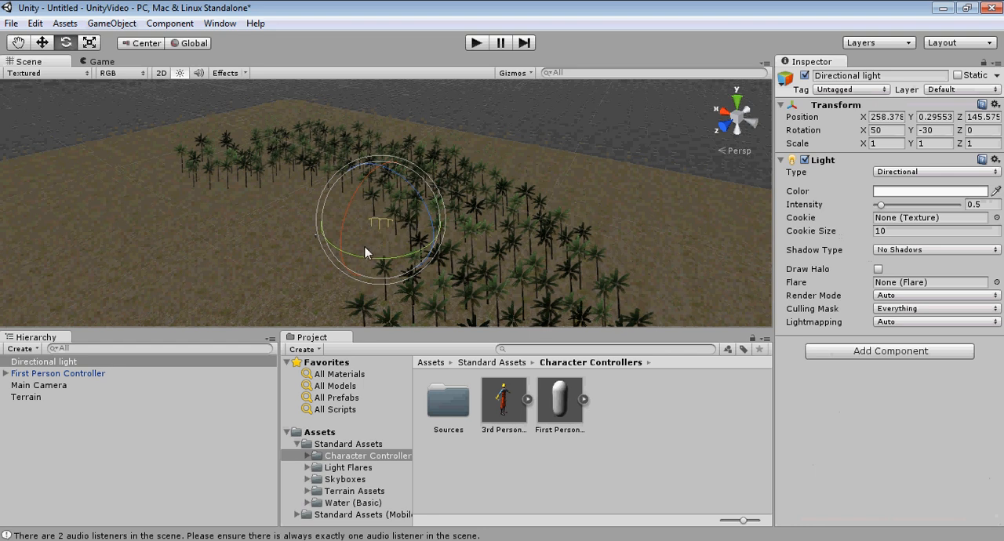
pyautogui.moveTo(374, 256); pyautogui.dragTo(515, 264)
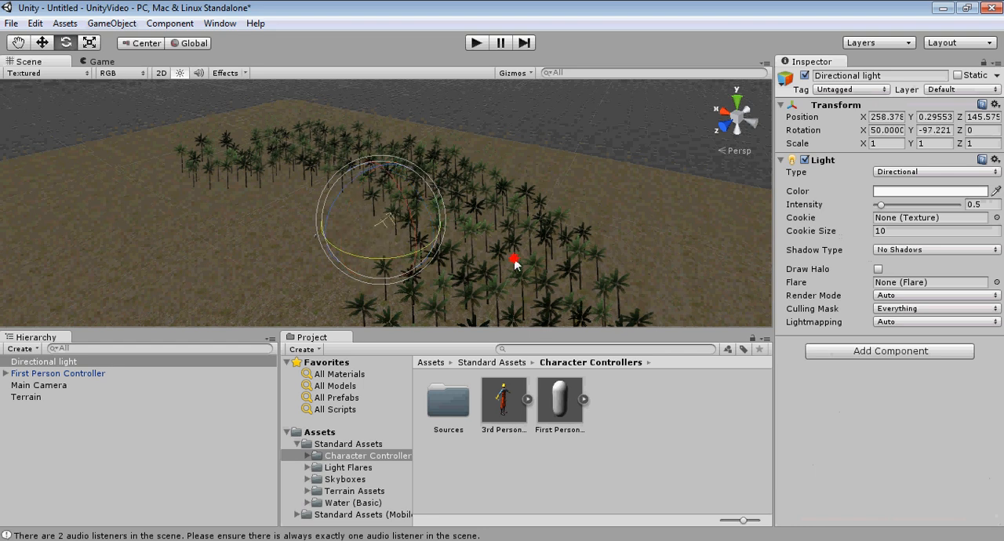
# Step: Move the directional light above and beyond the terrain's edge, to about X 681, Y 39, Z -32
pyautogui.click(41, 43)
pyautogui.moveTo(380, 202); pyautogui.dragTo(384, 125)
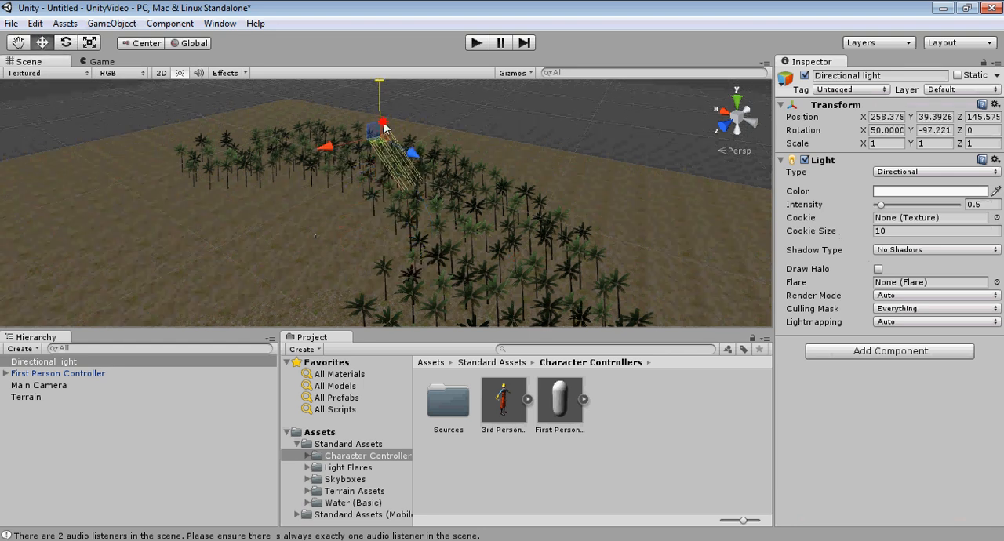
pyautogui.moveTo(428, 153); pyautogui.dragTo(435, 198, button='middle')
pyautogui.moveTo(419, 208); pyautogui.dragTo(186, 129)
pyautogui.moveTo(471, 179); pyautogui.dragTo(442, 206, button='middle')
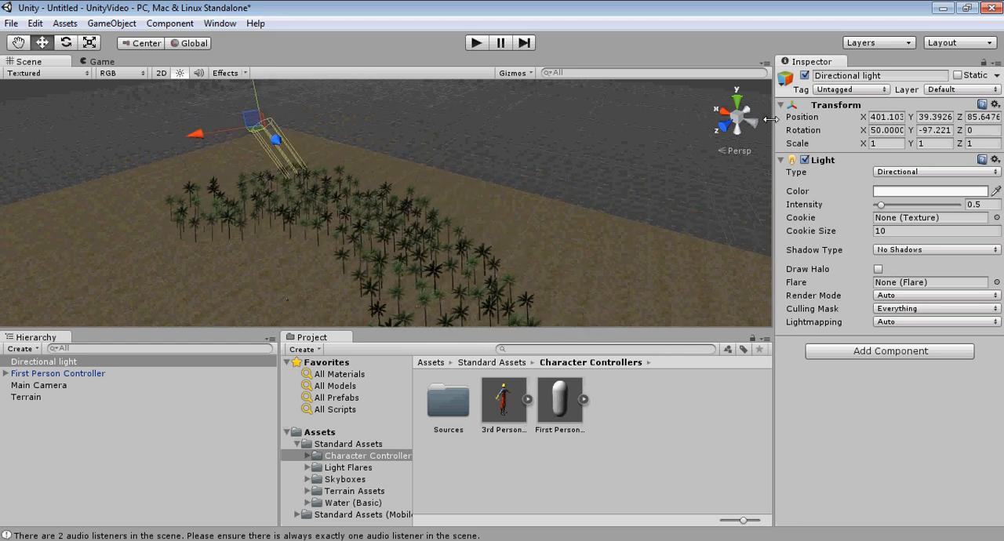
pyautogui.click(723, 128)
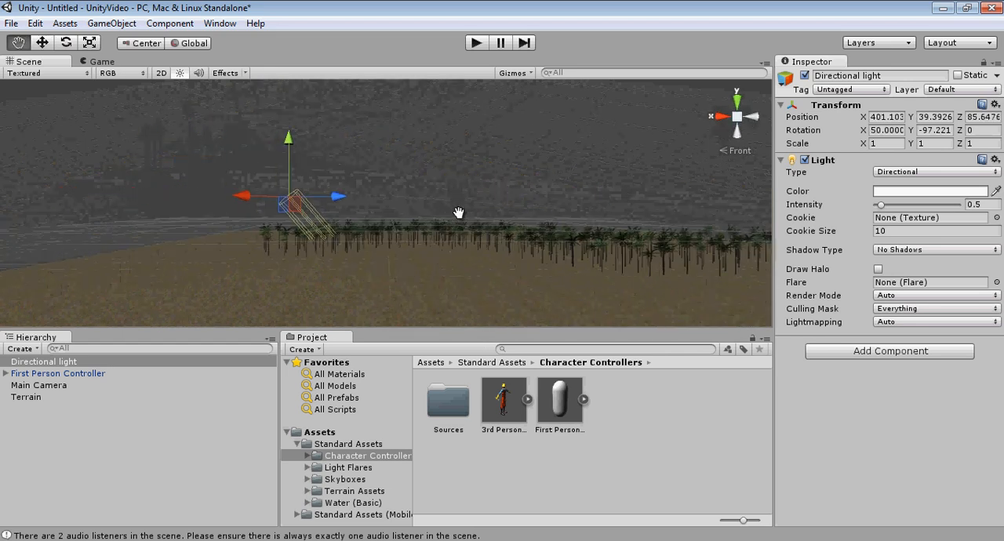
pyautogui.moveTo(332, 206); pyautogui.dragTo(134, 206)
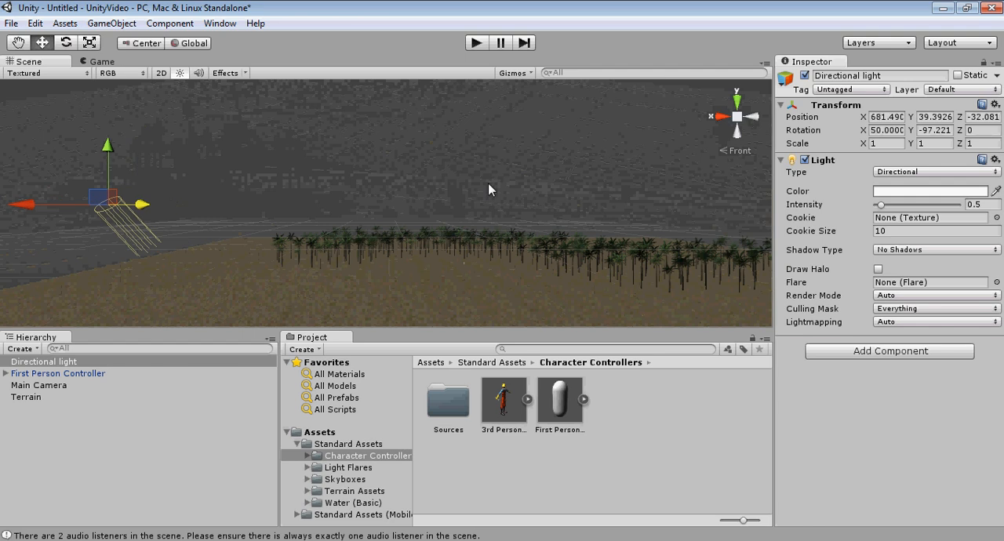
pyautogui.keyDown('alt'); pyautogui.moveTo(487, 182); pyautogui.dragTo(353, 221); pyautogui.keyUp('alt')
pyautogui.scroll(-5, 318, 240)
# Step: Play the scene to check the directional light's effect while walking toward the palm trees, and stop the playback
pyautogui.click(477, 43)
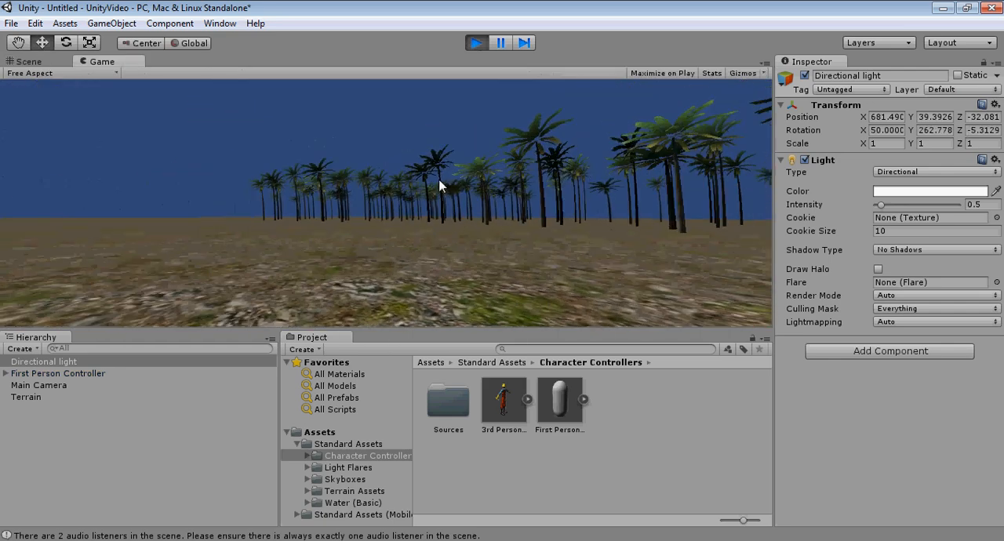
pyautogui.press('w')
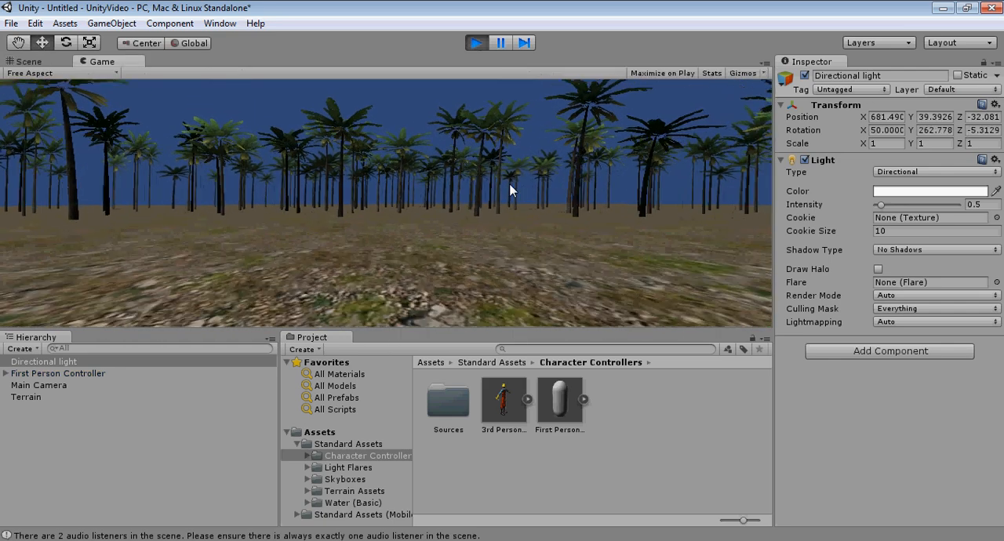
pyautogui.press('w')
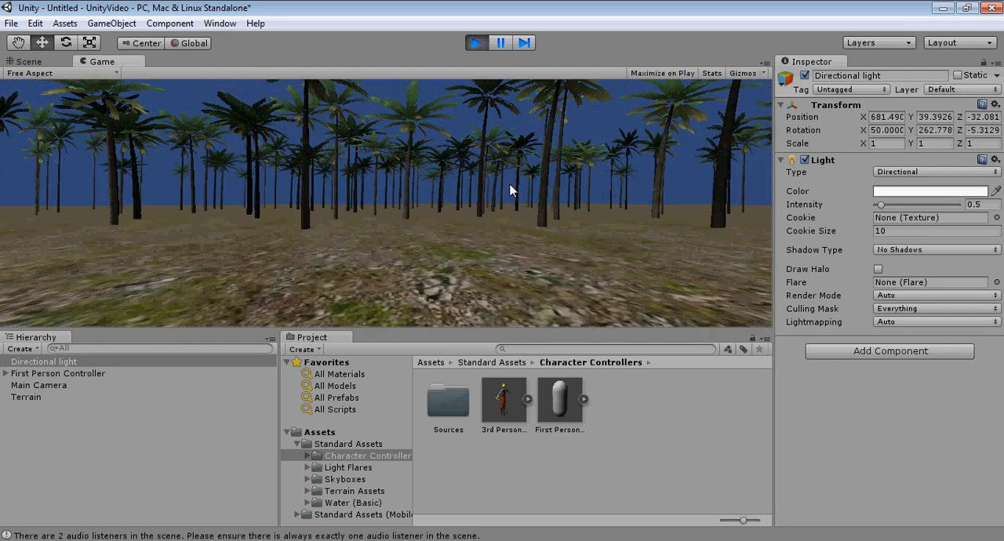
pyautogui.press('w')
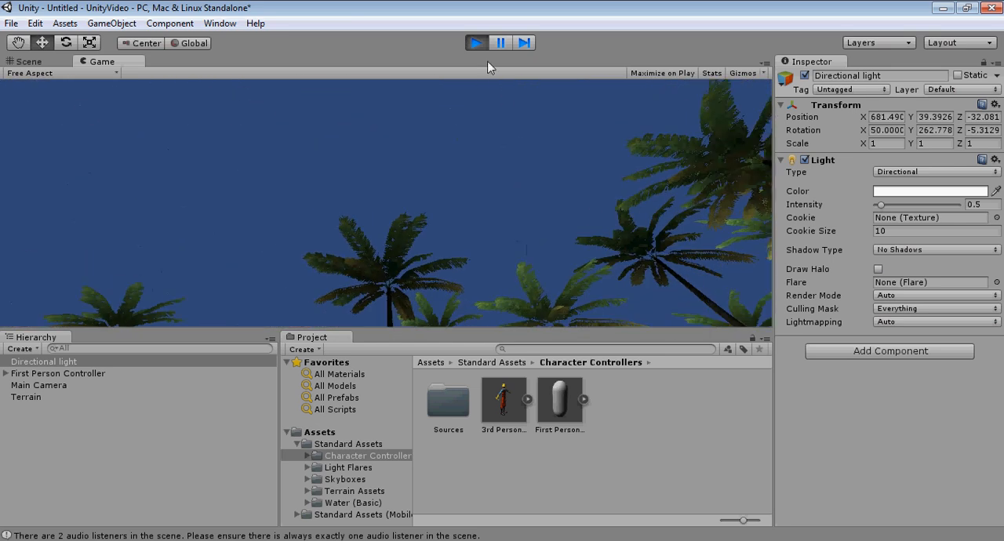
pyautogui.click(476, 42)
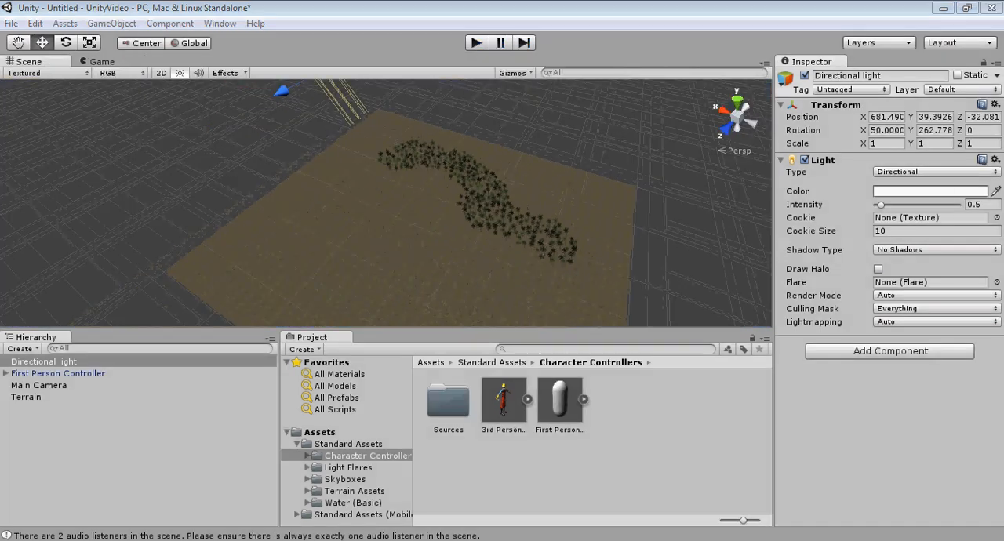
# Step: Try Soft Shadows on the directional light, and set its shadow type back to No Shadows
pyautogui.keyDown('alt'); pyautogui.moveTo(352, 231); pyautogui.dragTo(167, 188); pyautogui.keyUp('alt')
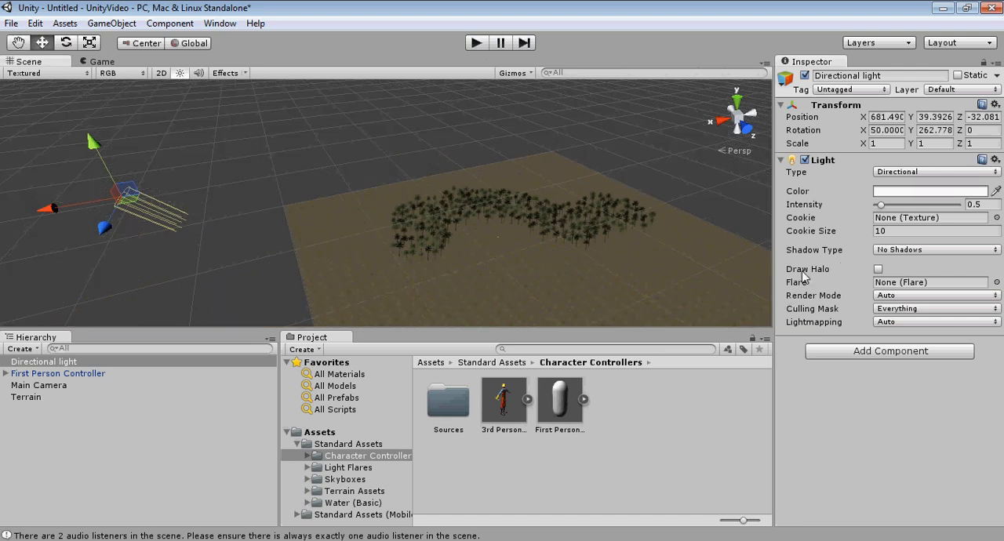
pyautogui.click(941, 251)
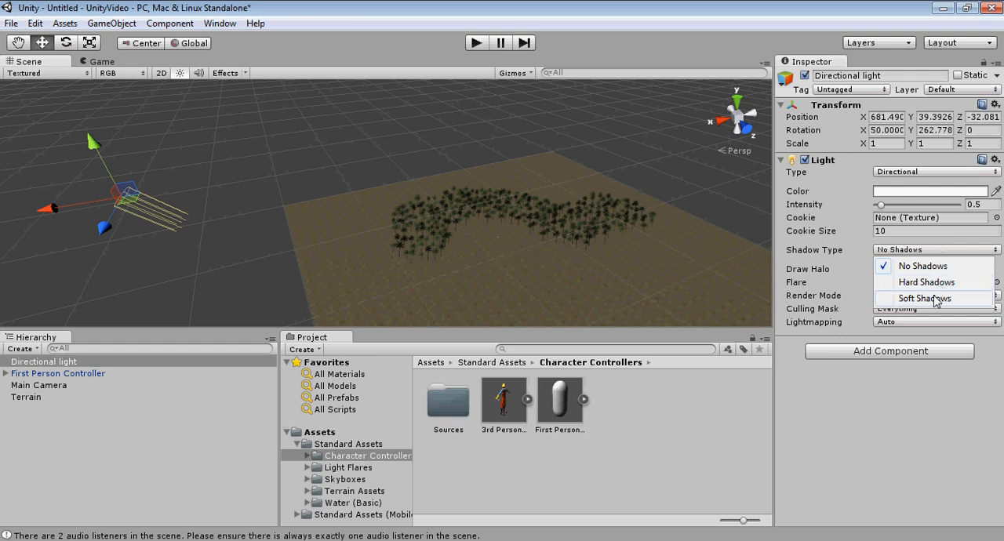
pyautogui.click(941, 295)
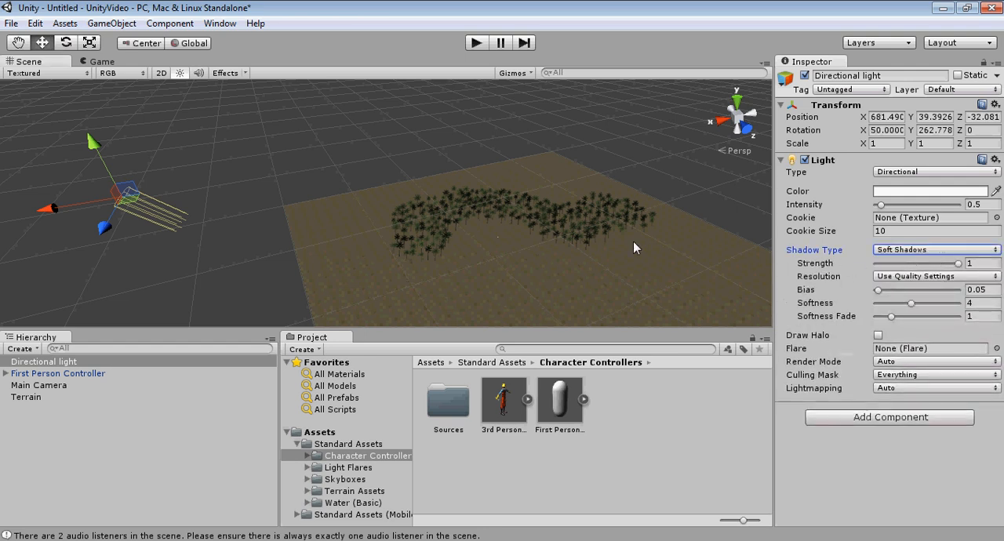
pyautogui.moveTo(634, 242); pyautogui.dragTo(484, 223, button='middle')
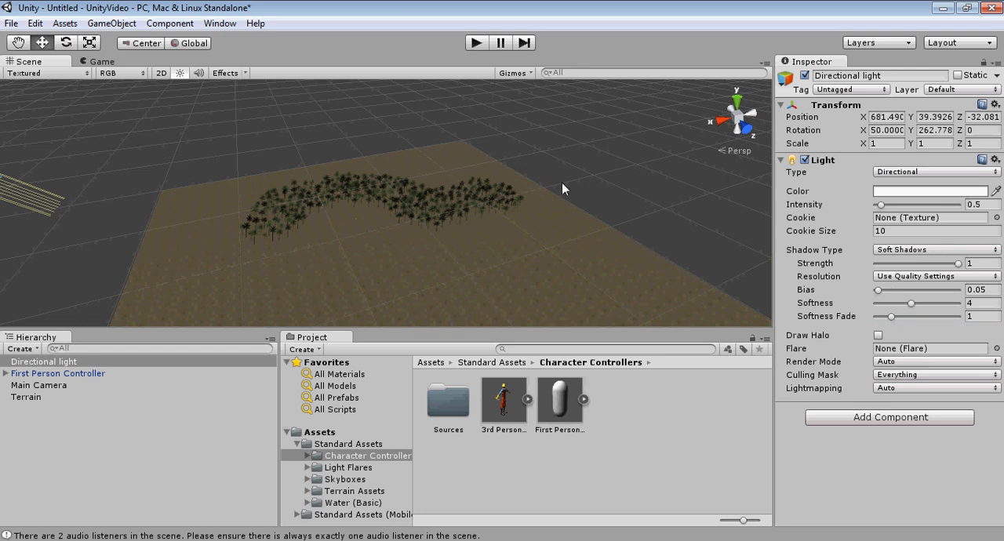
pyautogui.click(935, 249)
pyautogui.click(925, 265)
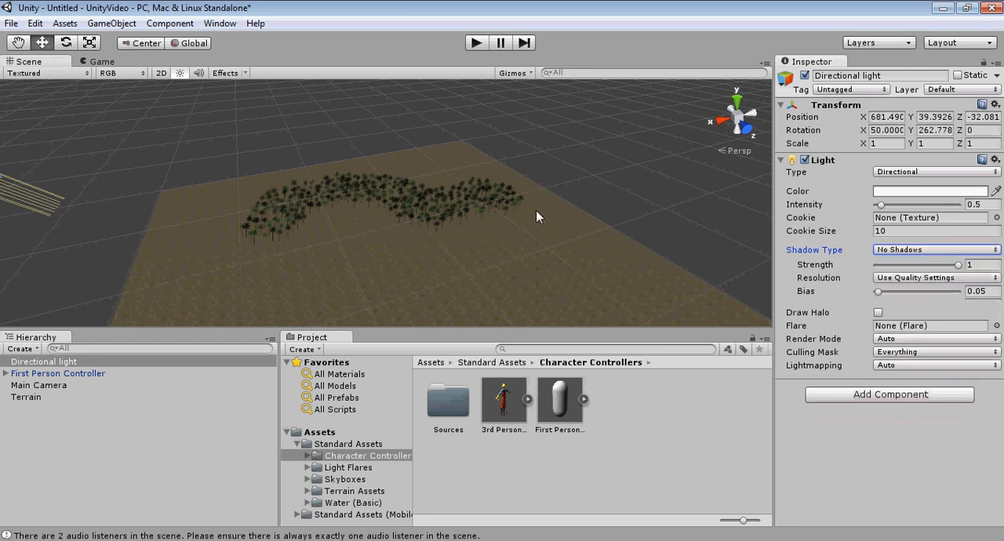
# Step: Examine the lit terrain and its palm trees from several angles and distances
pyautogui.moveTo(536, 216); pyautogui.dragTo(538, 189, button='middle')
pyautogui.moveTo(538, 189); pyautogui.dragTo(439, 251, button='right')
pyautogui.moveTo(577, 149); pyautogui.dragTo(438, 223, button='middle')
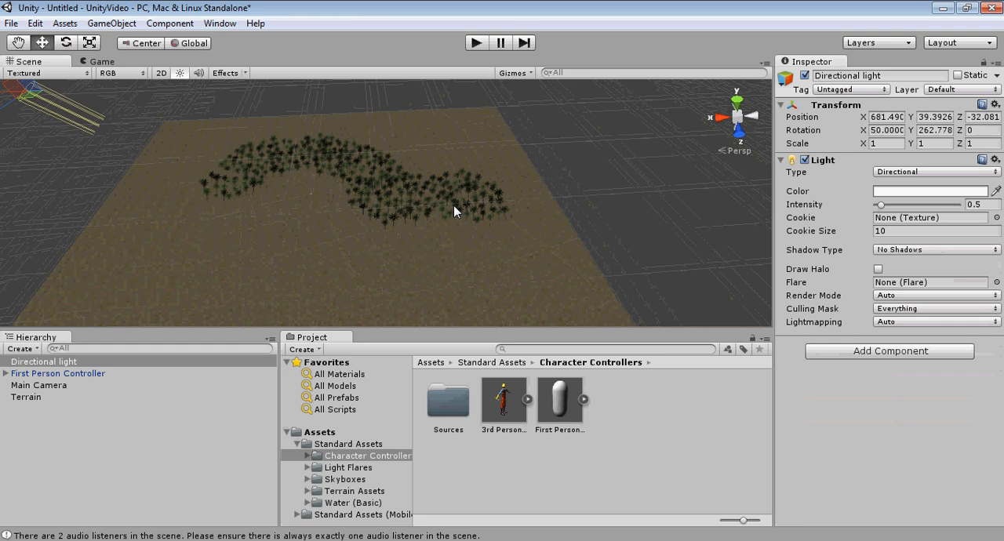
pyautogui.moveTo(556, 223); pyautogui.dragTo(406, 240, button='right')
pyautogui.moveTo(469, 207); pyautogui.dragTo(357, 262, button='middle')
pyautogui.moveTo(357, 262); pyautogui.dragTo(347, 194, button='right')
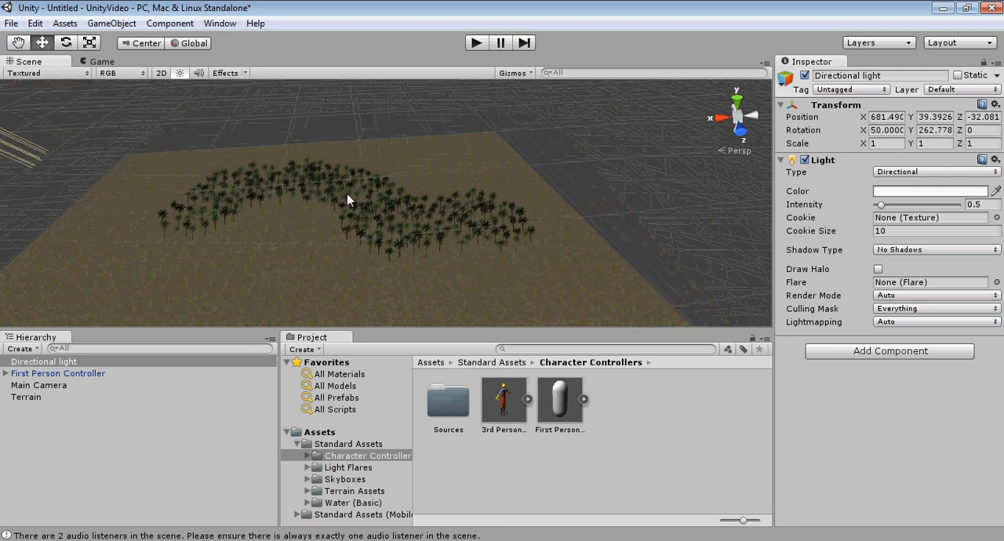
pyautogui.moveTo(306, 232); pyautogui.dragTo(481, 206, button='middle')
pyautogui.moveTo(482, 206); pyautogui.dragTo(384, 249, button='right')
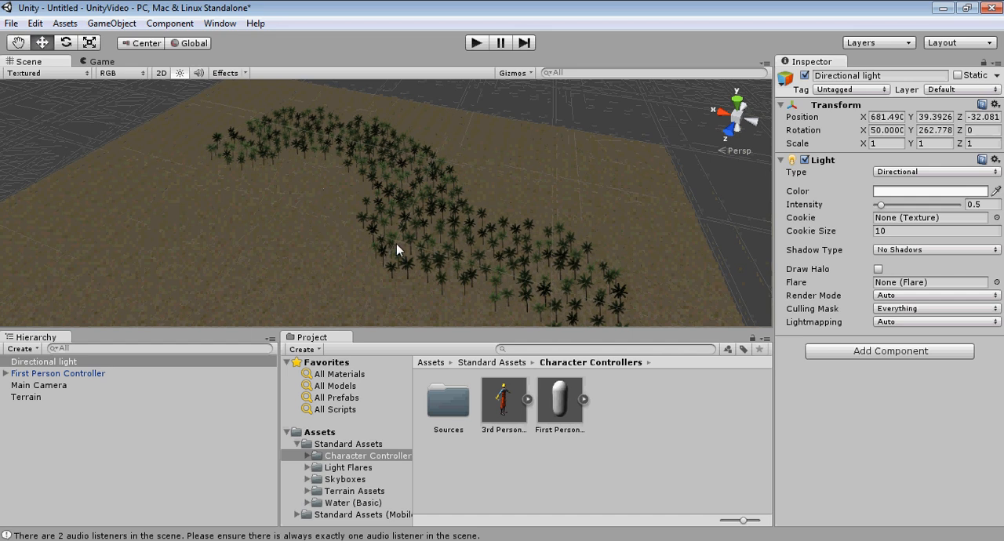
pyautogui.scroll(-5, 350, 229)
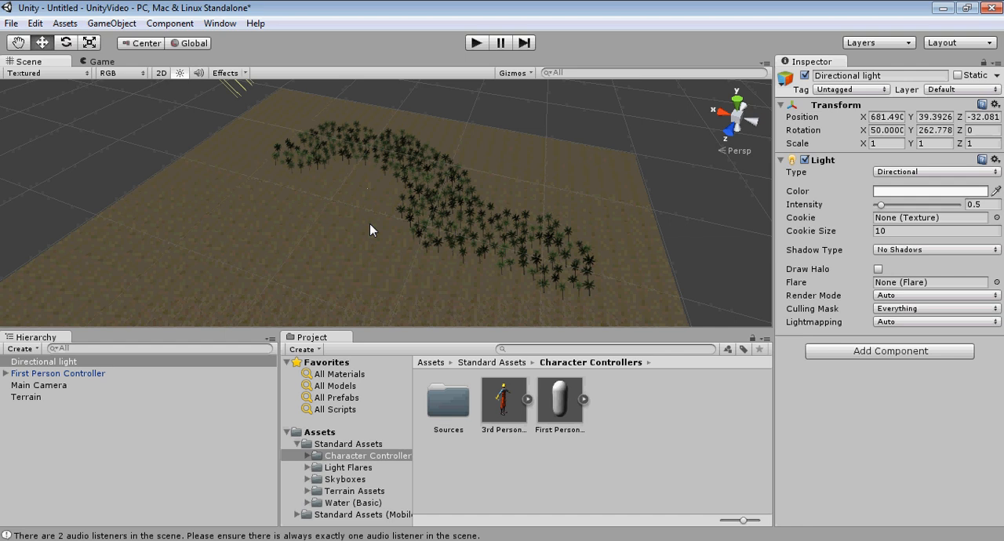
pyautogui.scroll(-3, 389, 208)
pyautogui.moveTo(390, 207); pyautogui.dragTo(378, 212, button='middle')
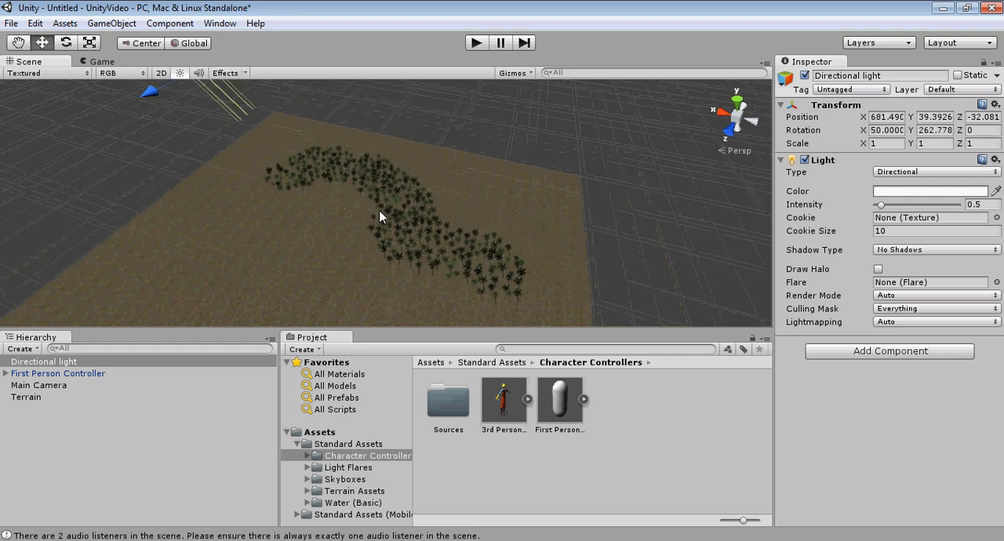
pyautogui.scroll(-3, 378, 212)
pyautogui.moveTo(460, 213); pyautogui.dragTo(408, 219, button='right')
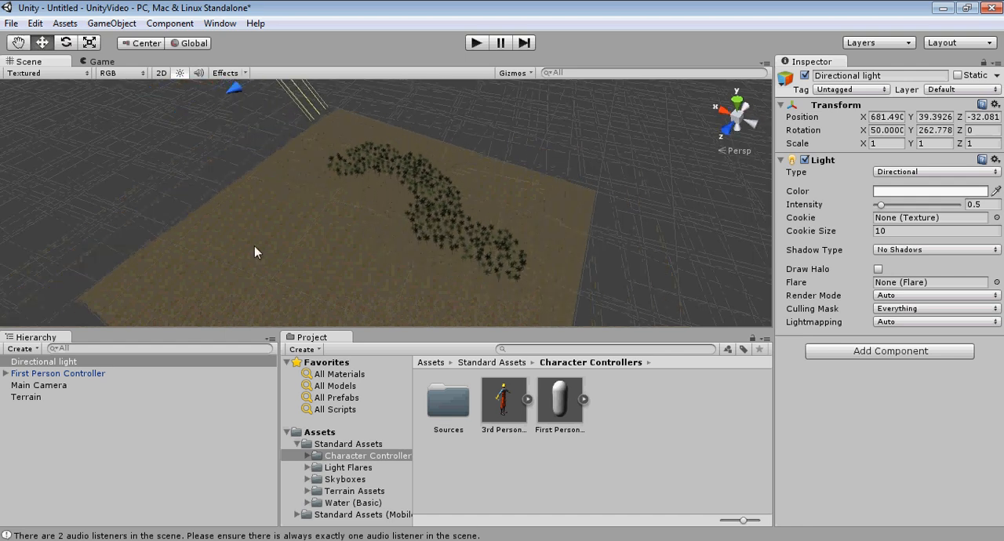
# Step: Select the terrain and set up the Raise / Lower Terrain tool with brush size 74 and opacity 39
pyautogui.click(32, 393)
pyautogui.moveTo(207, 212); pyautogui.dragTo(269, 228, button='middle')
pyautogui.scroll(-3, 314, 237)
pyautogui.moveTo(334, 243); pyautogui.dragTo(257, 206, button='right')
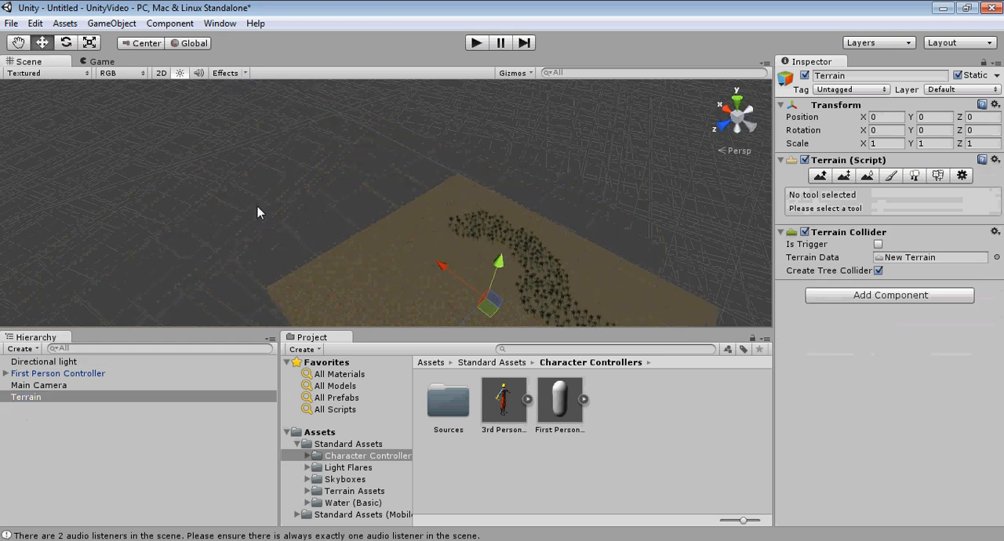
pyautogui.moveTo(317, 226); pyautogui.dragTo(283, 181, button='middle')
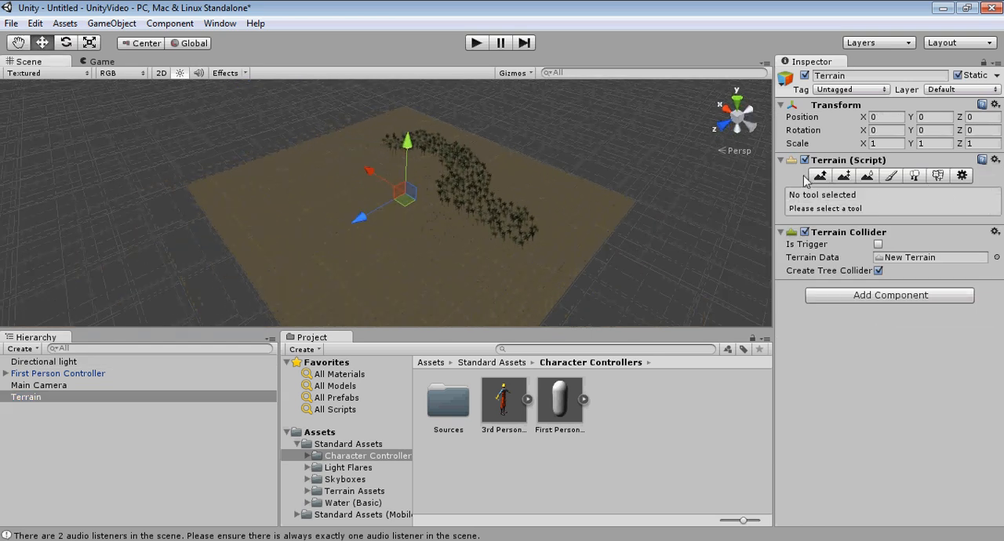
pyautogui.moveTo(610, 209); pyautogui.dragTo(548, 199, button='right')
pyautogui.moveTo(548, 200); pyautogui.dragTo(441, 203, button='middle')
pyautogui.scroll(2, 445, 173)
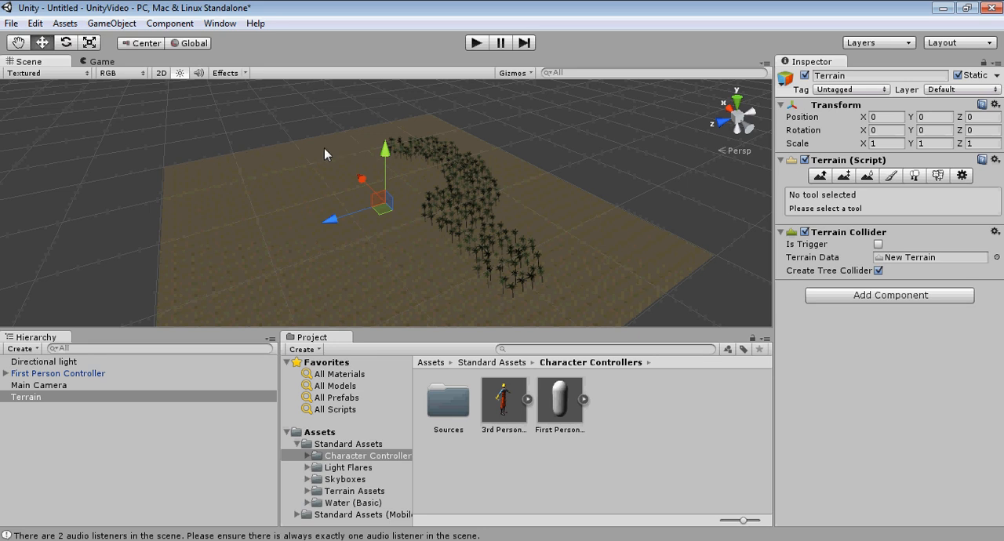
pyautogui.keyDown('alt'); pyautogui.moveTo(293, 185); pyautogui.dragTo(306, 171); pyautogui.keyUp('alt')
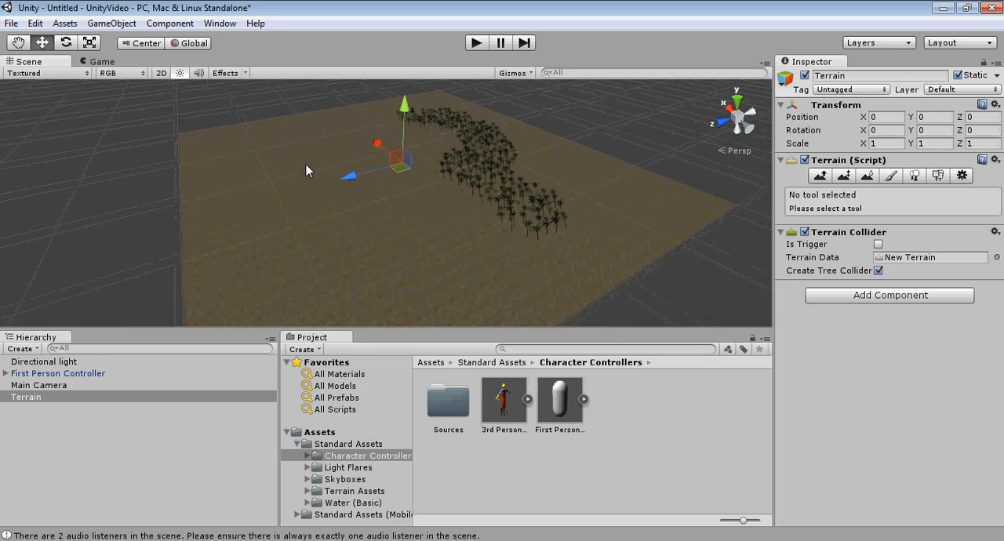
pyautogui.keyDown('alt'); pyautogui.moveTo(402, 210); pyautogui.dragTo(628, 190); pyautogui.keyUp('alt')
pyautogui.scroll(-2, 629, 190)
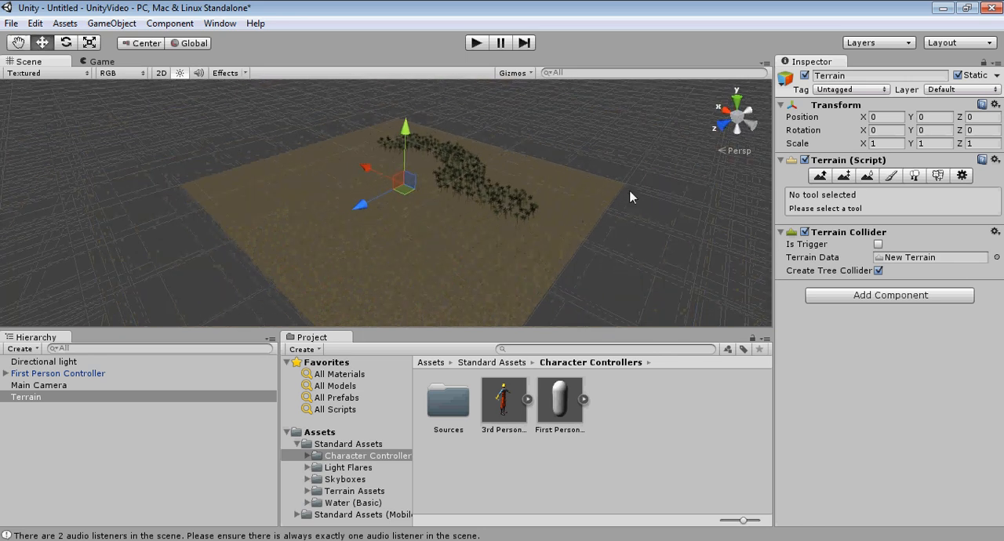
pyautogui.click(819, 176)
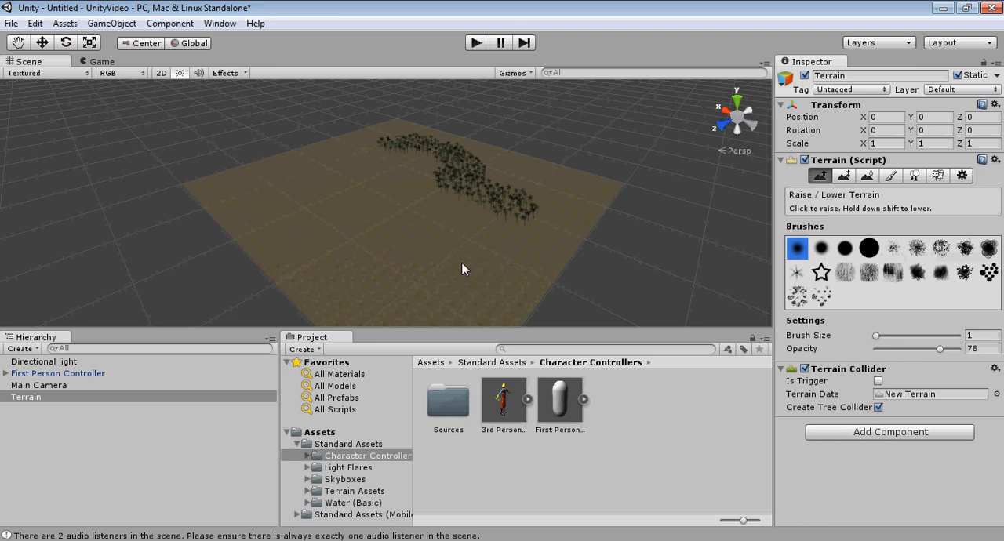
pyautogui.moveTo(462, 269); pyautogui.dragTo(474, 250, button='middle')
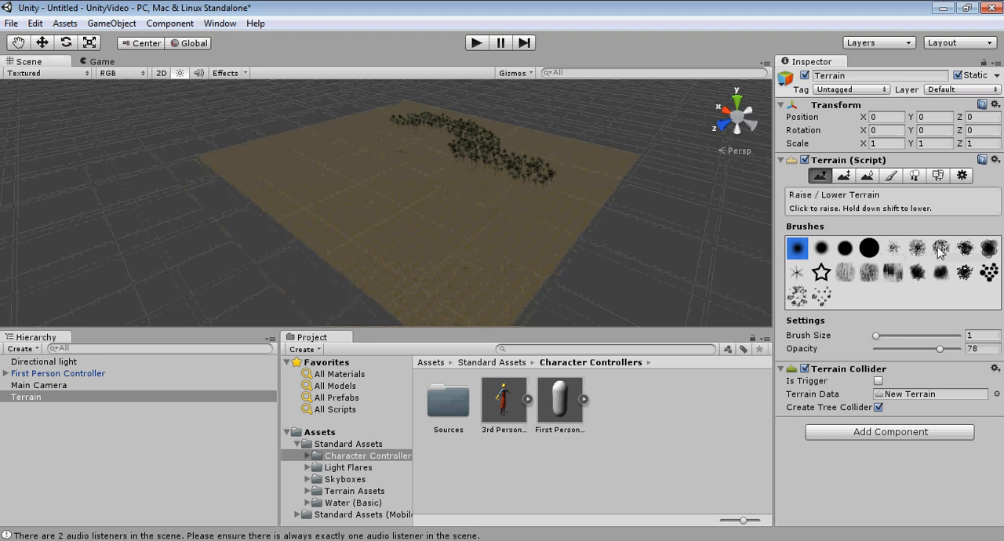
pyautogui.moveTo(876, 335); pyautogui.dragTo(900, 336)
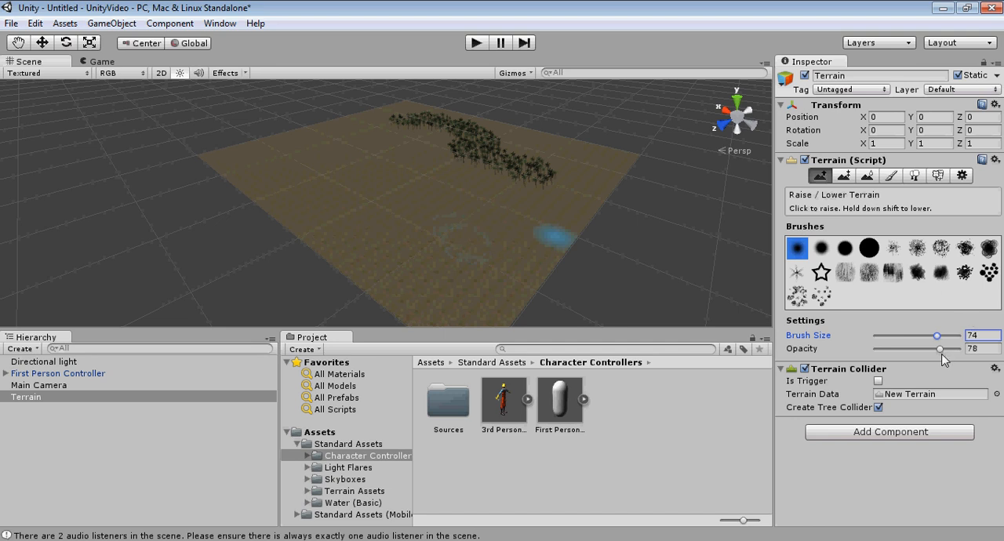
pyautogui.click(939, 349)
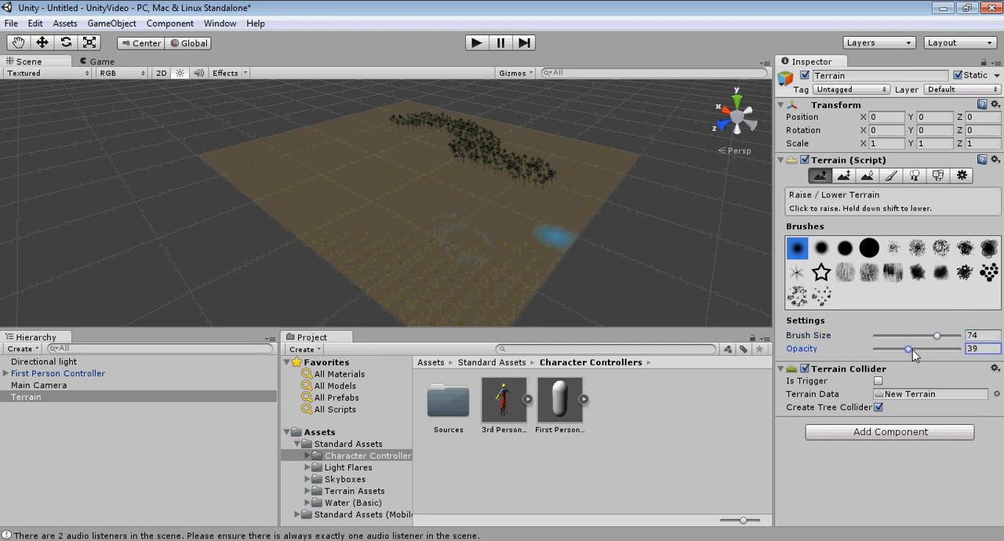
# Step: Raise a first group of smooth hills beside the palm trees with the soft round brush at size 78
pyautogui.keyDown('alt'); pyautogui.moveTo(450, 184); pyautogui.dragTo(450, 212); pyautogui.keyUp('alt')
pyautogui.scroll(3, 430, 193)
pyautogui.moveTo(487, 170); pyautogui.dragTo(554, 212, button='middle')
pyautogui.moveTo(418, 288)
pyautogui.mouseDown()
pyautogui.moveTo(470, 307)
pyautogui.moveTo(572, 224)
pyautogui.moveTo(662, 207)
pyautogui.moveTo(488, 262)
pyautogui.mouseUp()
pyautogui.scroll(-3, 662, 207)
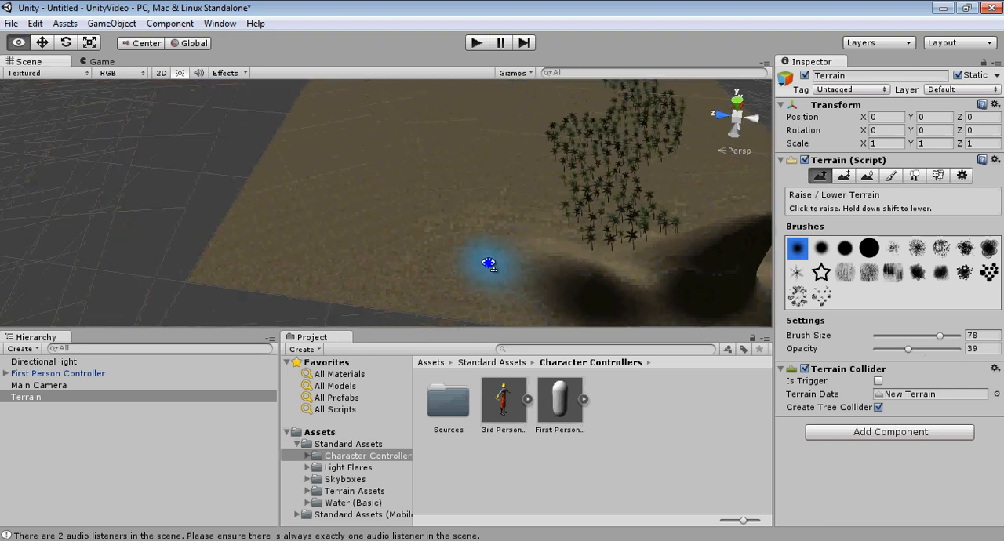
pyautogui.moveTo(488, 261); pyautogui.dragTo(382, 254, button='middle')
pyautogui.moveTo(382, 281)
pyautogui.mouseDown()
pyautogui.moveTo(403, 217)
pyautogui.moveTo(327, 234)
pyautogui.moveTo(293, 212)
pyautogui.mouseUp()
pyautogui.moveTo(259, 187); pyautogui.dragTo(336, 189, button='middle')
pyautogui.scroll(6, 331, 200)
pyautogui.moveTo(326, 207)
pyautogui.mouseDown()
pyautogui.moveTo(340, 164)
pyautogui.moveTo(342, 188)
pyautogui.mouseUp()
pyautogui.scroll(-4, 342, 194)
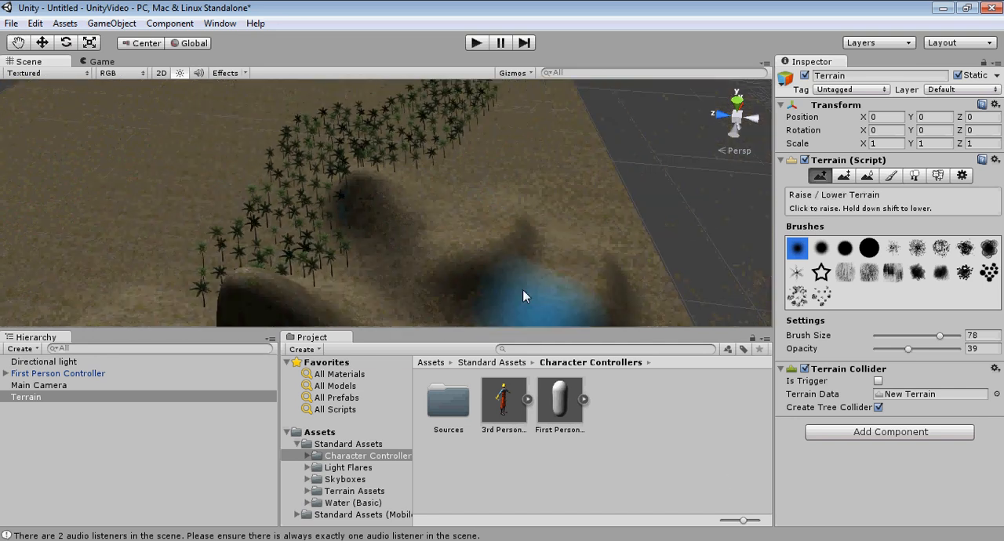
# Step: Raise more tall, smooth hills between the palm trees and the terrain's edge
pyautogui.keyDown('alt'); pyautogui.moveTo(541, 274); pyautogui.dragTo(416, 290); pyautogui.keyUp('alt')
pyautogui.moveTo(509, 280)
pyautogui.mouseDown(button='middle')
pyautogui.moveTo(399, 309)
pyautogui.moveTo(483, 269)
pyautogui.moveTo(465, 294)
pyautogui.mouseUp(button='middle')
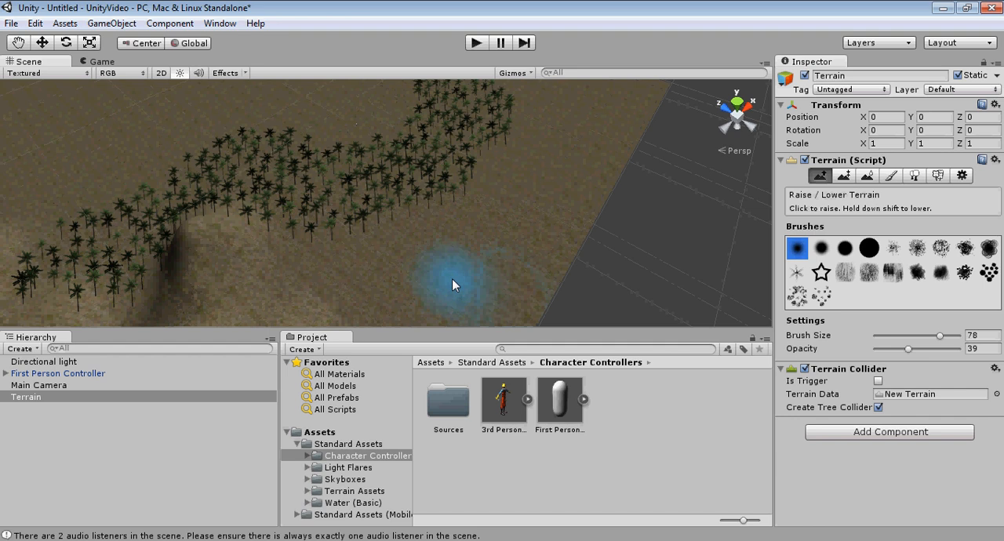
pyautogui.scroll(-3, 446, 278)
pyautogui.moveTo(416, 264); pyautogui.dragTo(432, 233)
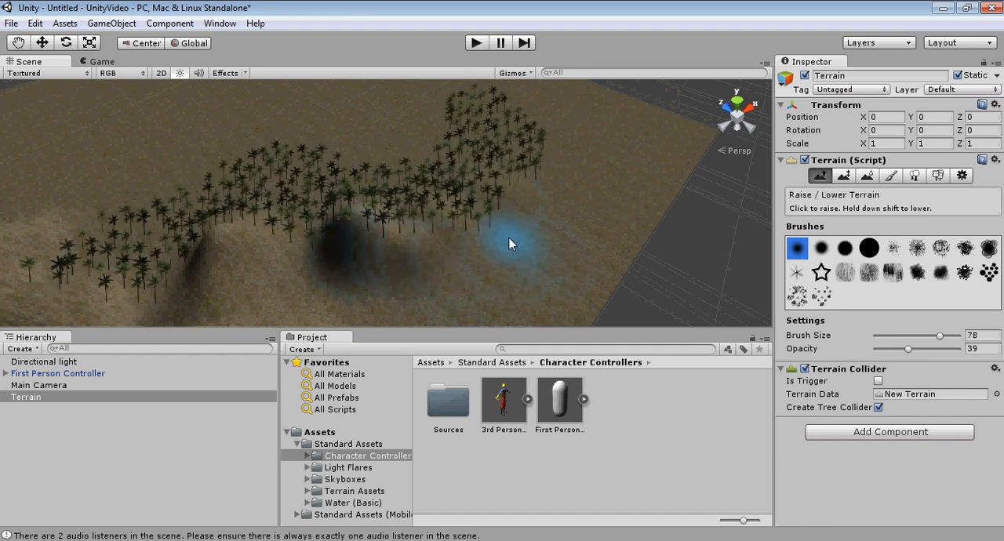
pyautogui.moveTo(536, 250); pyautogui.dragTo(545, 251)
pyautogui.moveTo(546, 250); pyautogui.dragTo(577, 223, button='middle')
pyautogui.moveTo(574, 220)
pyautogui.mouseDown()
pyautogui.moveTo(518, 197)
pyautogui.moveTo(475, 219)
pyautogui.moveTo(461, 166)
pyautogui.moveTo(443, 176)
pyautogui.mouseUp()
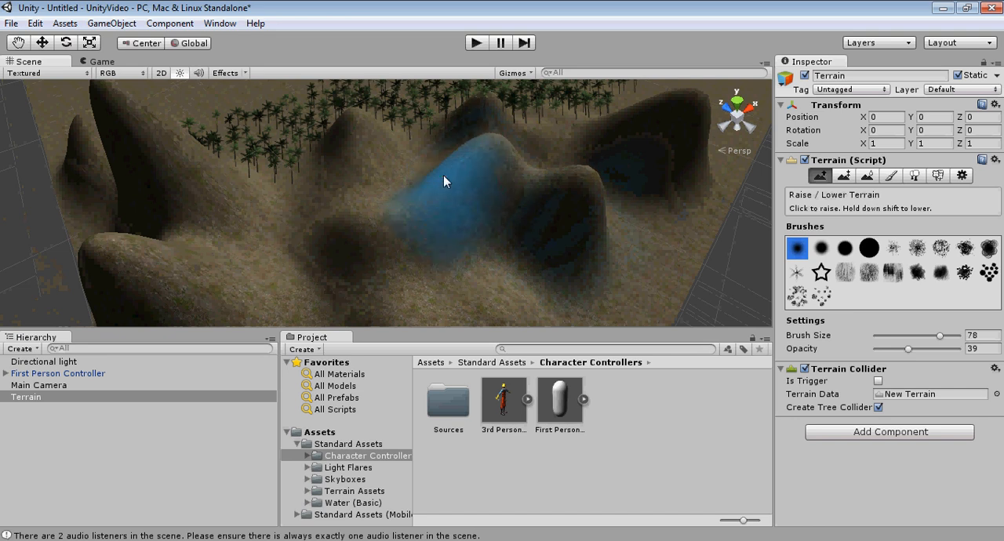
pyautogui.moveTo(437, 177); pyautogui.dragTo(478, 195, button='middle')
pyautogui.moveTo(479, 195)
pyautogui.mouseDown()
pyautogui.moveTo(559, 255)
pyautogui.moveTo(589, 264)
pyautogui.mouseUp()
pyautogui.moveTo(590, 263); pyautogui.dragTo(562, 251, button='middle')
pyautogui.moveTo(425, 207)
pyautogui.mouseDown()
pyautogui.moveTo(351, 187)
pyautogui.moveTo(405, 205)
pyautogui.mouseUp()
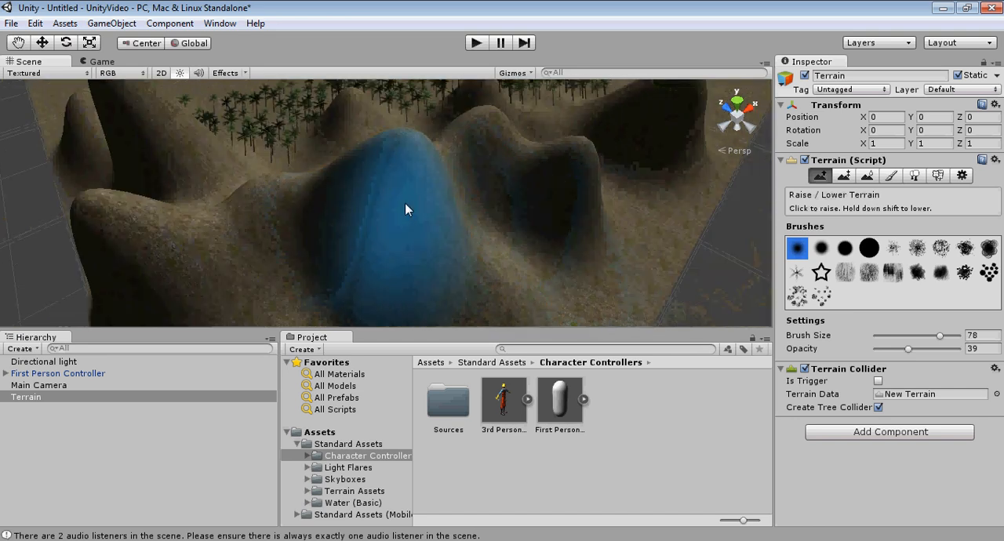
# Step: Extend the smooth hills into a ridge along the palm trees, and choose the scattered-blotch brush at size 78
pyautogui.scroll(-5, 406, 206)
pyautogui.moveTo(471, 217); pyautogui.dragTo(408, 220, button='right')
pyautogui.moveTo(408, 220); pyautogui.dragTo(378, 233, button='middle')
pyautogui.moveTo(375, 231); pyautogui.dragTo(350, 223)
pyautogui.moveTo(306, 195); pyautogui.dragTo(352, 206)
pyautogui.moveTo(352, 206); pyautogui.dragTo(354, 210, button='middle')
pyautogui.moveTo(354, 210); pyautogui.dragTo(309, 213, button='right')
pyautogui.moveTo(308, 212)
pyautogui.mouseDown(button='middle')
pyautogui.moveTo(242, 182)
pyautogui.moveTo(223, 201)
pyautogui.mouseUp(button='middle')
pyautogui.moveTo(224, 200)
pyautogui.mouseDown()
pyautogui.moveTo(214, 238)
pyautogui.moveTo(169, 225)
pyautogui.mouseUp()
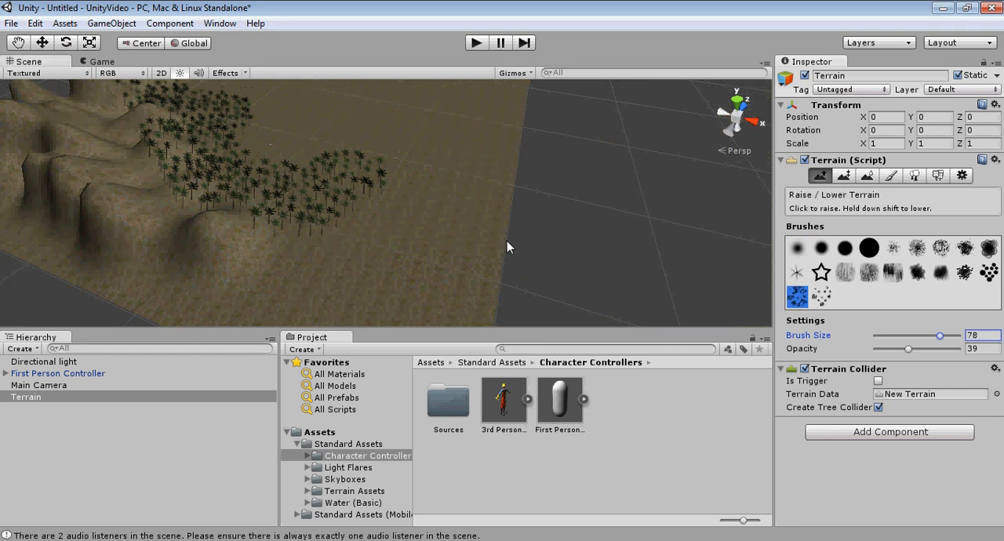
# Step: Roughen the hills beside the palm trees into jagged rock with the scattered-blotch brush
pyautogui.moveTo(337, 235); pyautogui.dragTo(489, 245, button='middle')
pyautogui.scroll(3, 490, 250)
pyautogui.moveTo(494, 280)
pyautogui.mouseDown()
pyautogui.moveTo(337, 224)
pyautogui.moveTo(258, 178)
pyautogui.moveTo(392, 209)
pyautogui.moveTo(247, 172)
pyautogui.moveTo(284, 237)
pyautogui.moveTo(134, 236)
pyautogui.moveTo(125, 202)
pyautogui.moveTo(241, 210)
pyautogui.mouseUp()
pyautogui.scroll(-2, 470, 265)
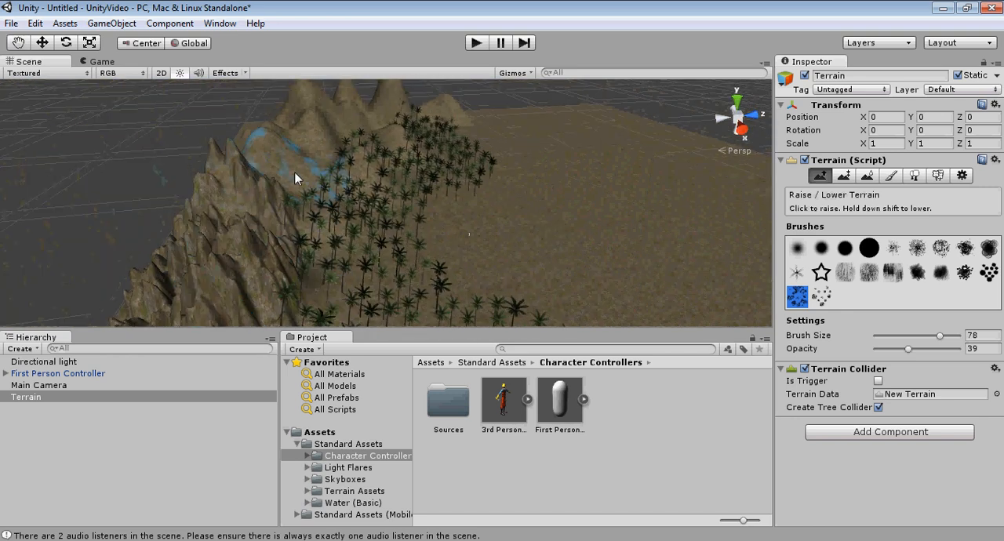
pyautogui.moveTo(295, 173)
pyautogui.keyDown('alt'); pyautogui.mouseDown()
pyautogui.moveTo(278, 179)
pyautogui.moveTo(235, 150)
pyautogui.moveTo(271, 215)
pyautogui.mouseUp(); pyautogui.keyUp('alt')
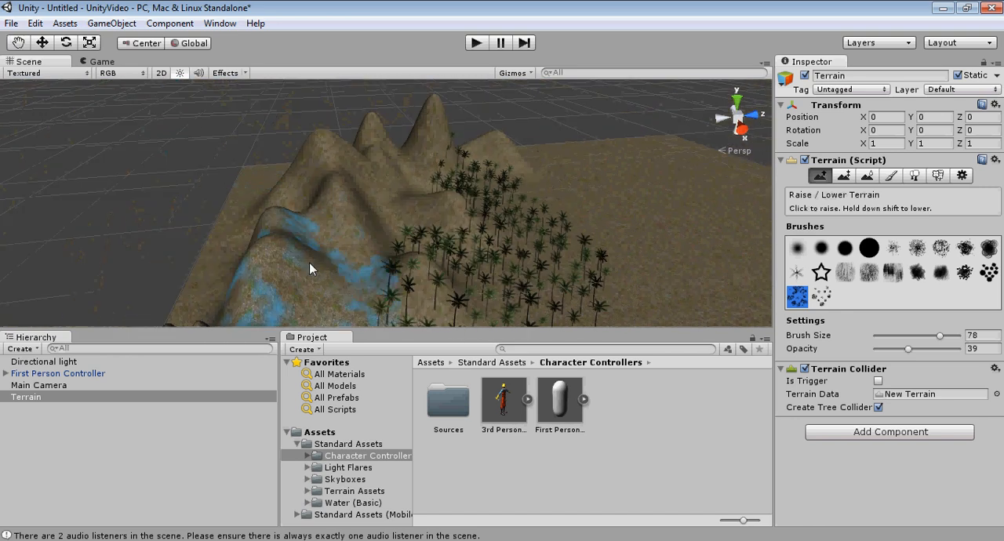
pyautogui.click(361, 239)
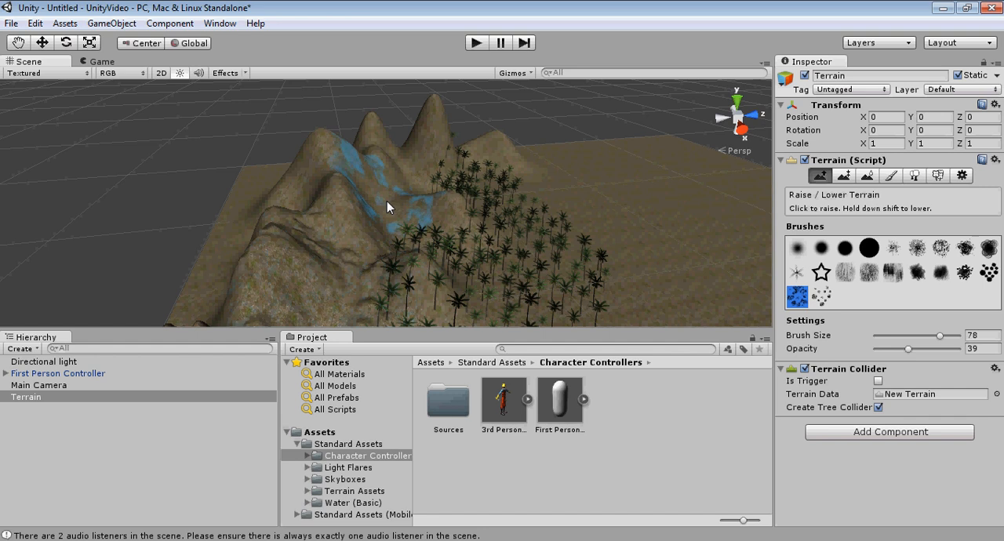
# Step: Continue raising jagged peaks along the terrain's edge to the near end of the ridge
pyautogui.scroll(-3, 422, 223)
pyautogui.keyDown('alt'); pyautogui.moveTo(422, 223); pyautogui.dragTo(365, 244); pyautogui.keyUp('alt')
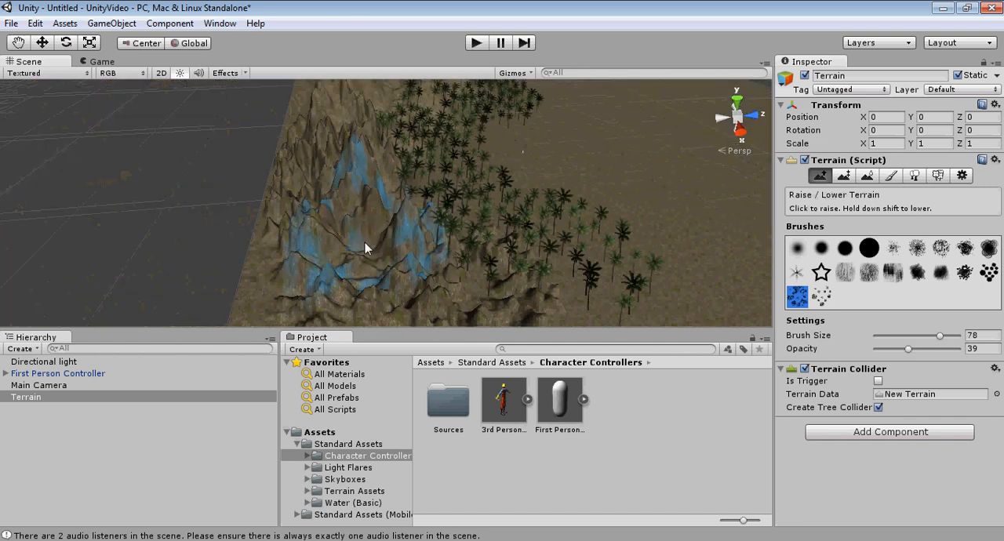
pyautogui.keyDown('alt'); pyautogui.moveTo(391, 210); pyautogui.dragTo(444, 208); pyautogui.keyUp('alt')
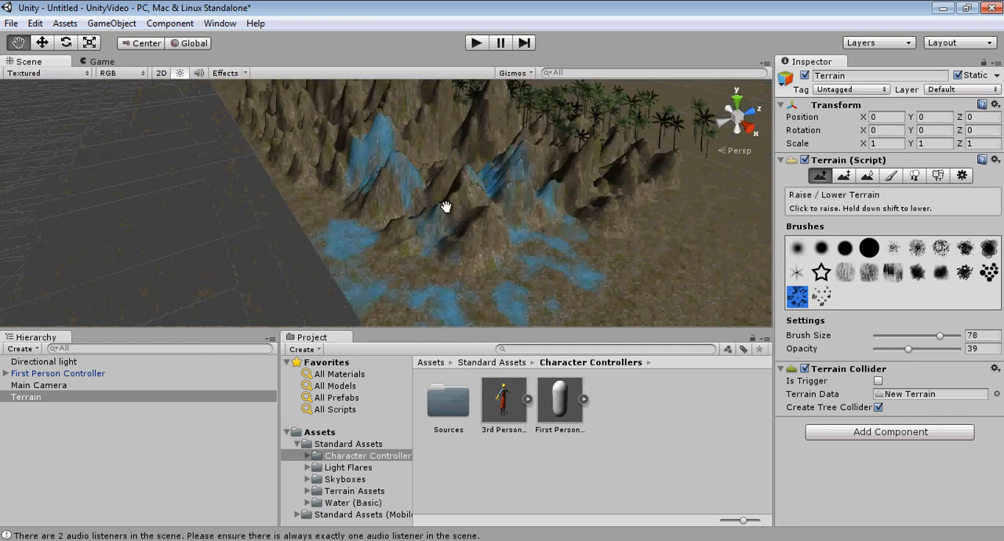
pyautogui.moveTo(444, 208); pyautogui.dragTo(423, 222, button='middle')
pyautogui.keyDown('alt'); pyautogui.moveTo(422, 223); pyautogui.dragTo(471, 216); pyautogui.keyUp('alt')
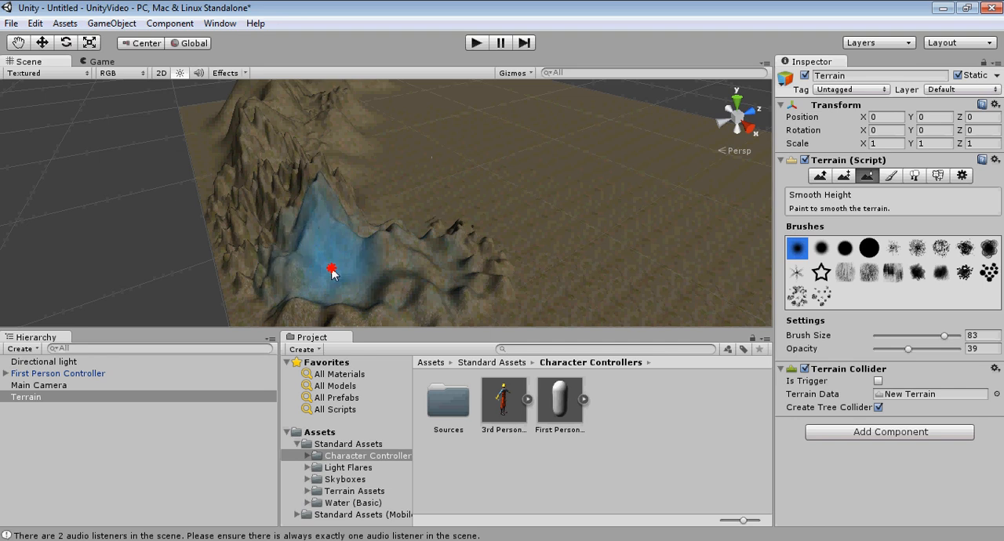
# Step: Smooth the jagged mountain ridge along the terrain's edge with the soft round brush at size 83 and opacity 39
pyautogui.moveTo(331, 270); pyautogui.dragTo(269, 248)
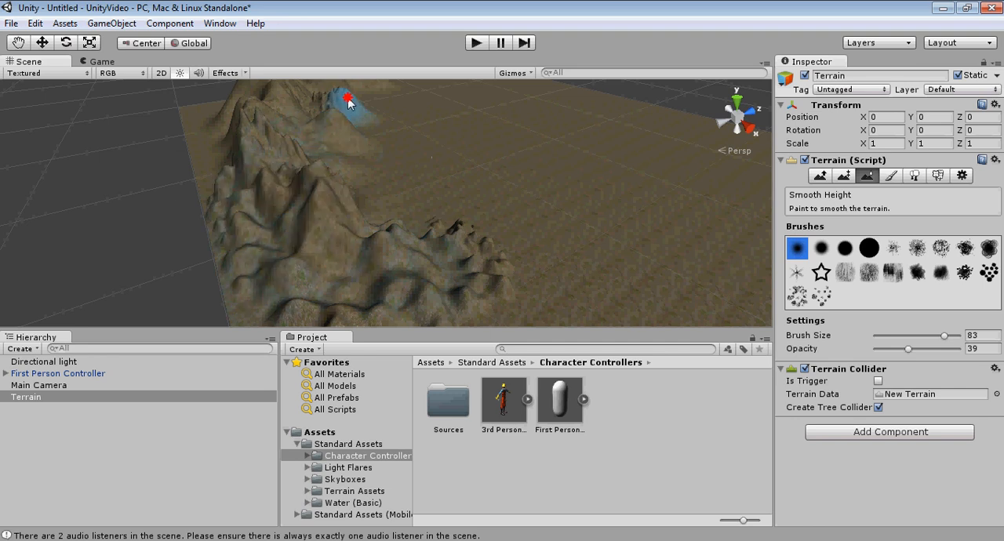
pyautogui.moveTo(346, 275); pyautogui.dragTo(450, 241)
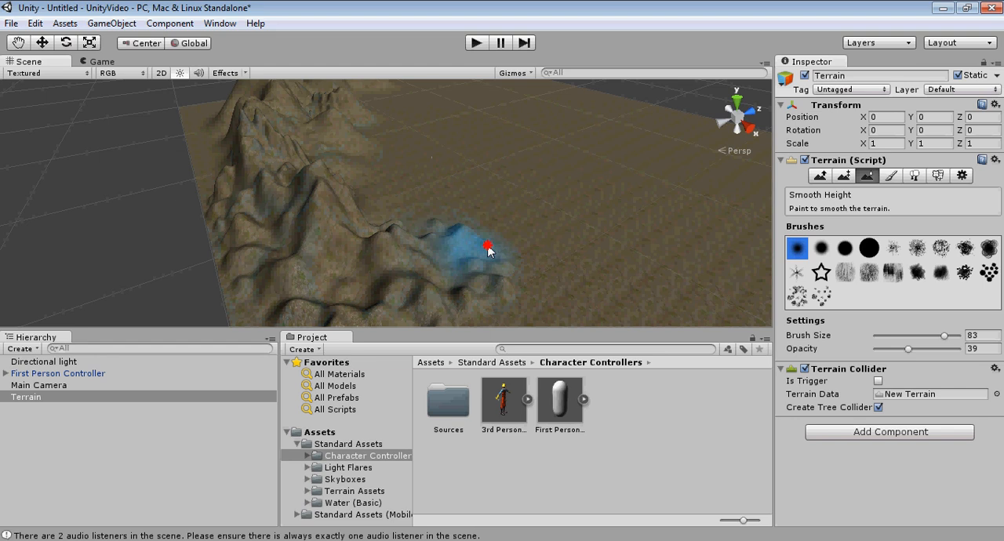
pyautogui.moveTo(499, 283)
pyautogui.mouseDown(button='right')
pyautogui.moveTo(401, 290)
pyautogui.moveTo(342, 265)
pyautogui.mouseUp(button='right')
pyautogui.moveTo(288, 249); pyautogui.dragTo(336, 250, button='right')
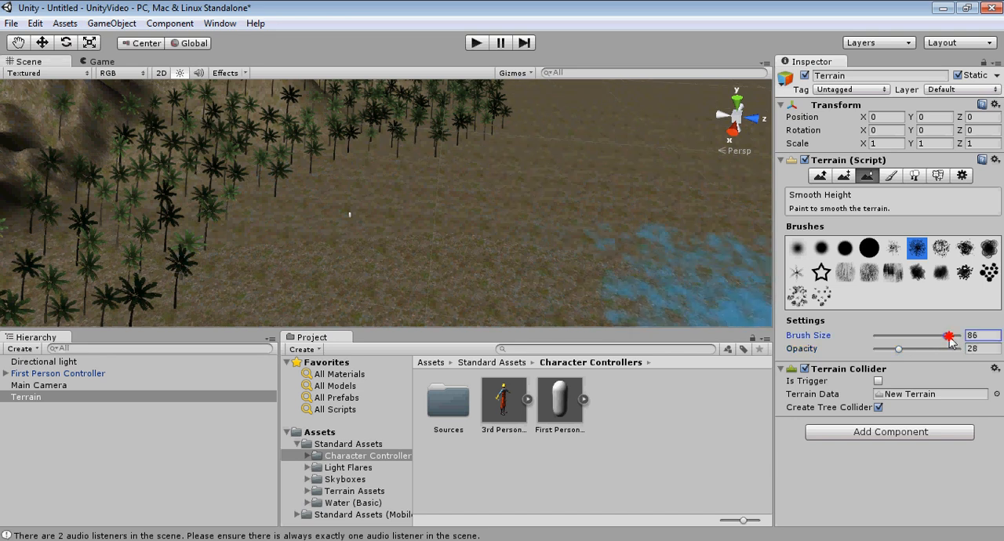
# Step: Raise low bumps on the flat ground beside the palms with the scattered brush at size 92 and opacity 28
pyautogui.moveTo(950, 337); pyautogui.dragTo(952, 336)
pyautogui.click(282, 222)
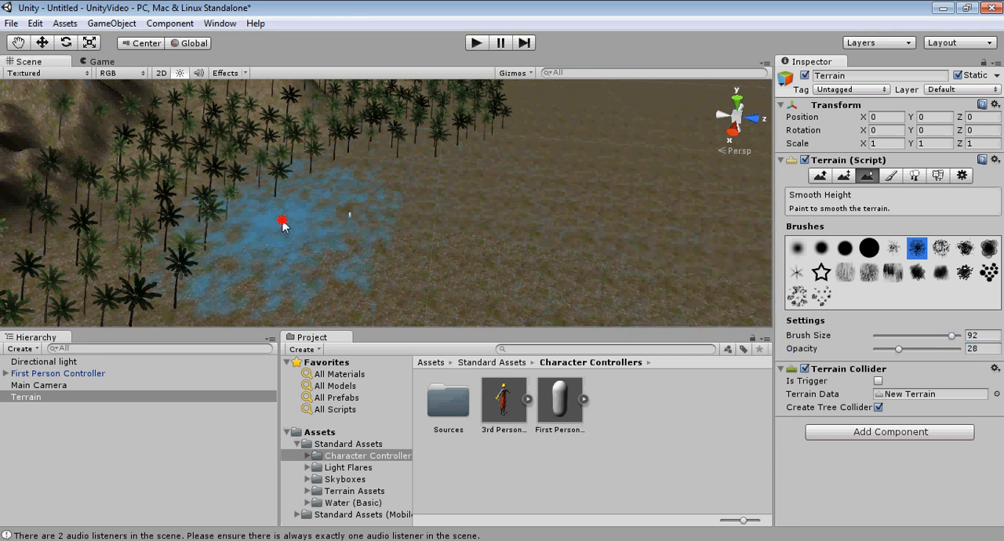
pyautogui.click(282, 223)
pyautogui.moveTo(280, 228); pyautogui.dragTo(357, 197, button='middle')
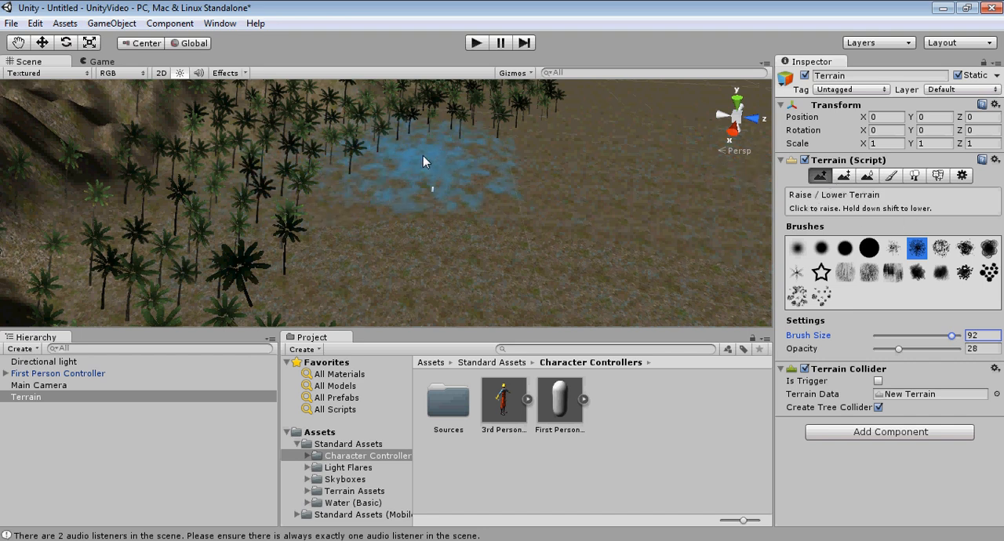
pyautogui.moveTo(423, 155); pyautogui.dragTo(326, 162)
pyautogui.moveTo(233, 236); pyautogui.dragTo(257, 241)
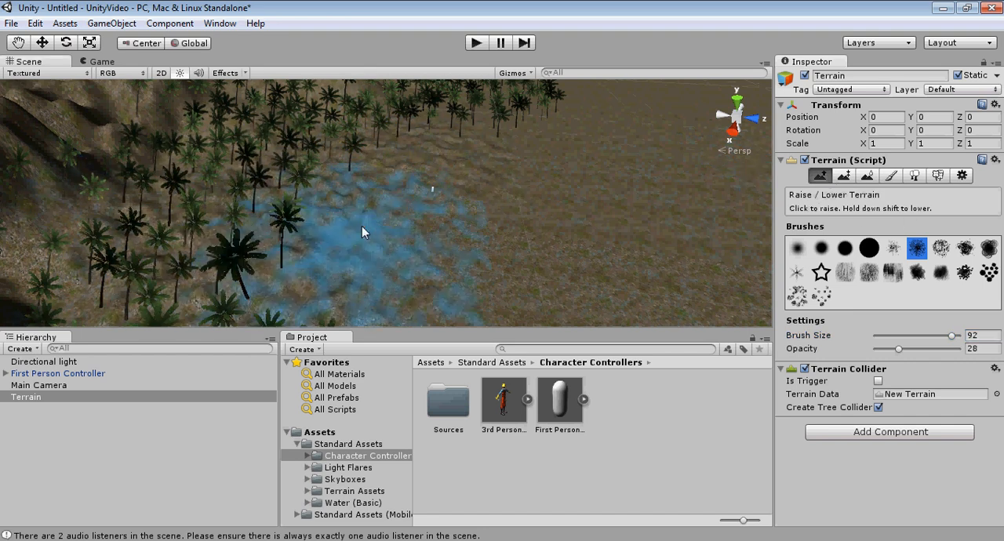
pyautogui.moveTo(361, 226); pyautogui.dragTo(387, 218, button='middle')
pyautogui.moveTo(388, 219); pyautogui.dragTo(299, 234, button='right')
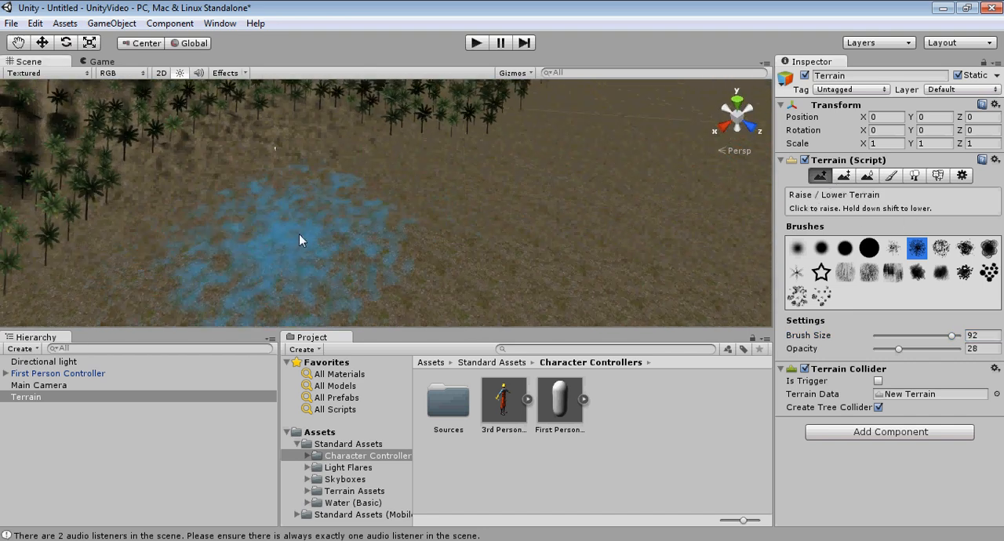
# Step: Extend the low bumps across the ground around the First Person Controller and in among the palm trees
pyautogui.scroll(-8, 299, 234)
pyautogui.moveTo(296, 233); pyautogui.dragTo(300, 248, button='middle')
pyautogui.scroll(6, 406, 217)
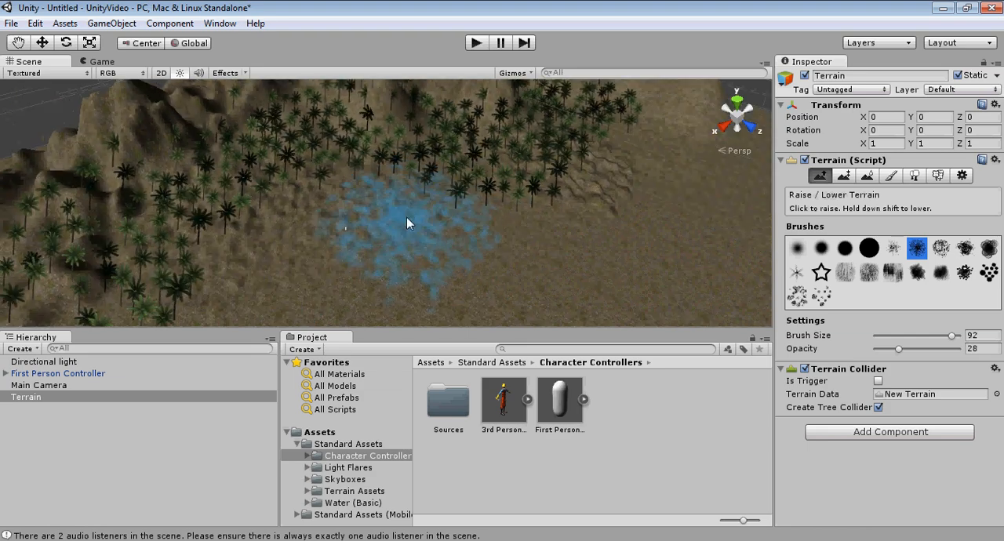
pyautogui.scroll(3, 406, 217)
pyautogui.scroll(3, 431, 247)
pyautogui.moveTo(431, 241); pyautogui.dragTo(436, 215, button='middle')
pyautogui.moveTo(437, 216); pyautogui.dragTo(474, 185, button='right')
pyautogui.scroll(6, 469, 185)
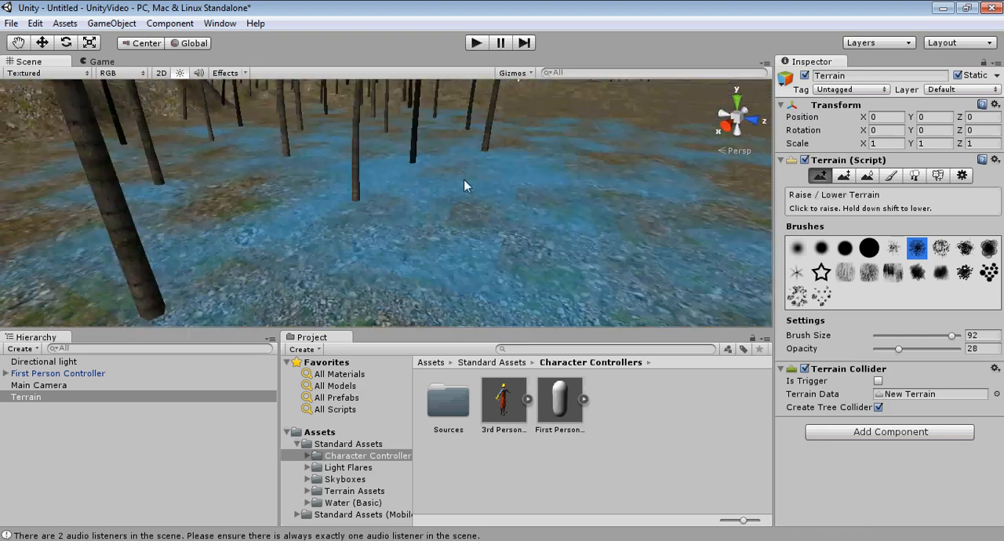
pyautogui.scroll(-8, 463, 185)
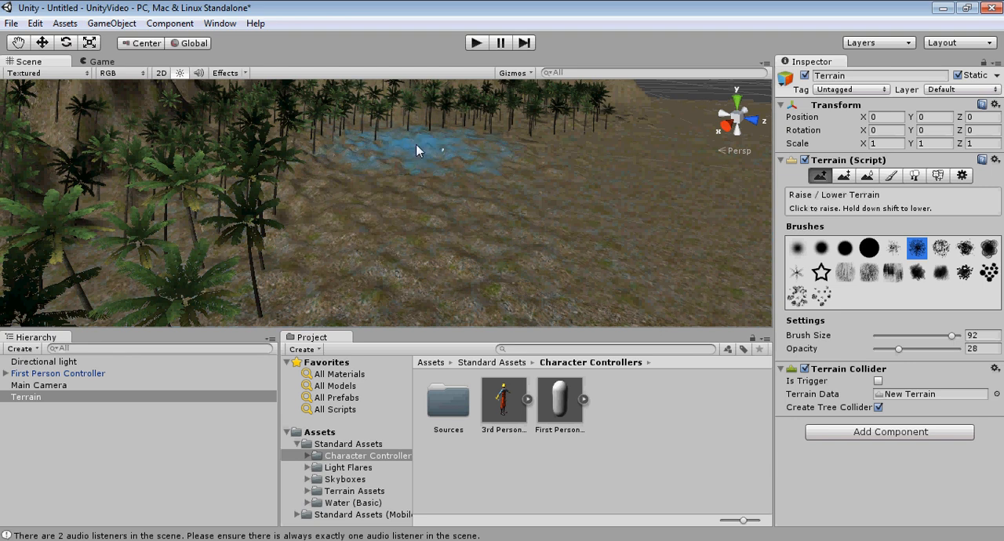
# Step: Test-run the scene from the First Person Controller, and lift the controller above the bumpy ground to Y about 4.1
pyautogui.doubleClick(57, 373)
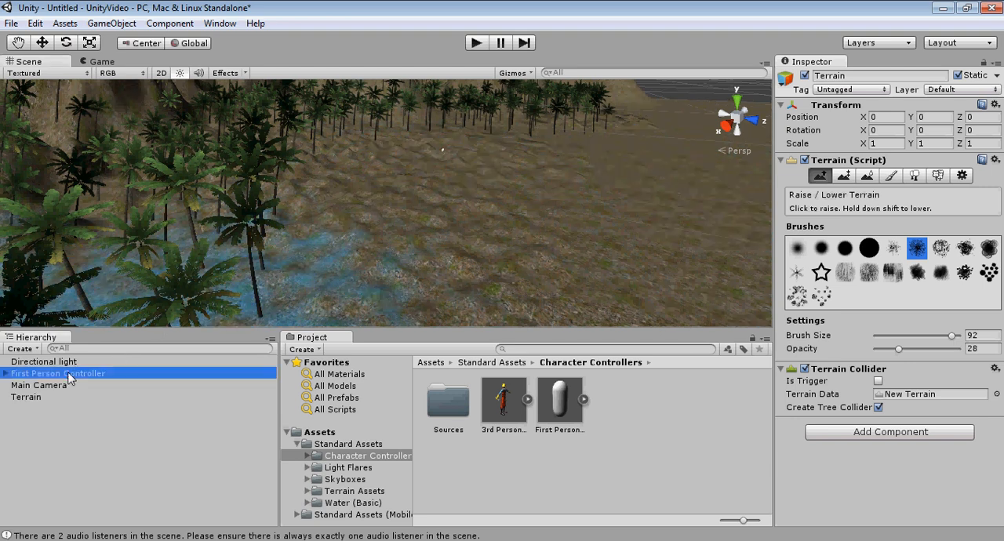
pyautogui.moveTo(447, 172); pyautogui.dragTo(448, 196, button='right')
pyautogui.moveTo(448, 195); pyautogui.dragTo(472, 160, button='middle')
pyautogui.scroll(-2, 444, 155)
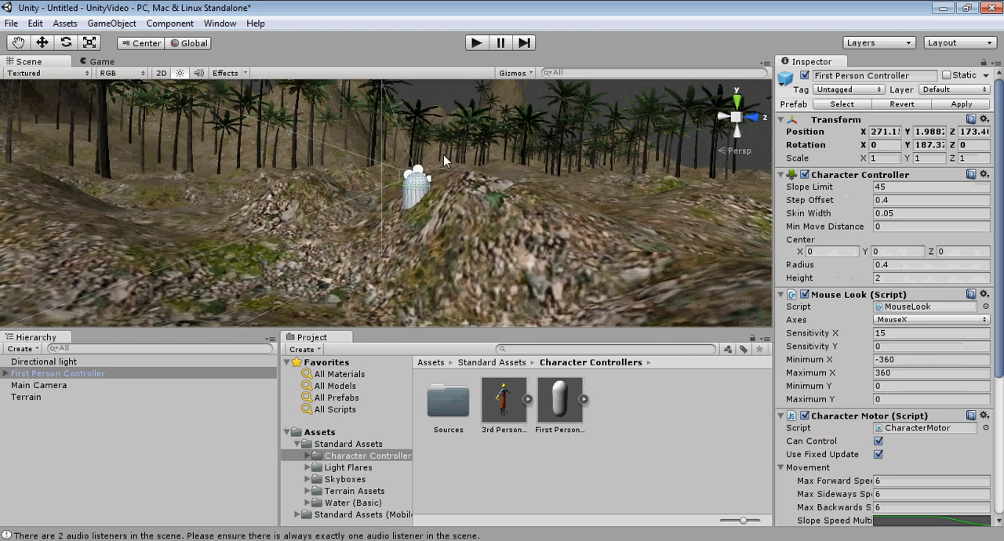
pyautogui.click(476, 43)
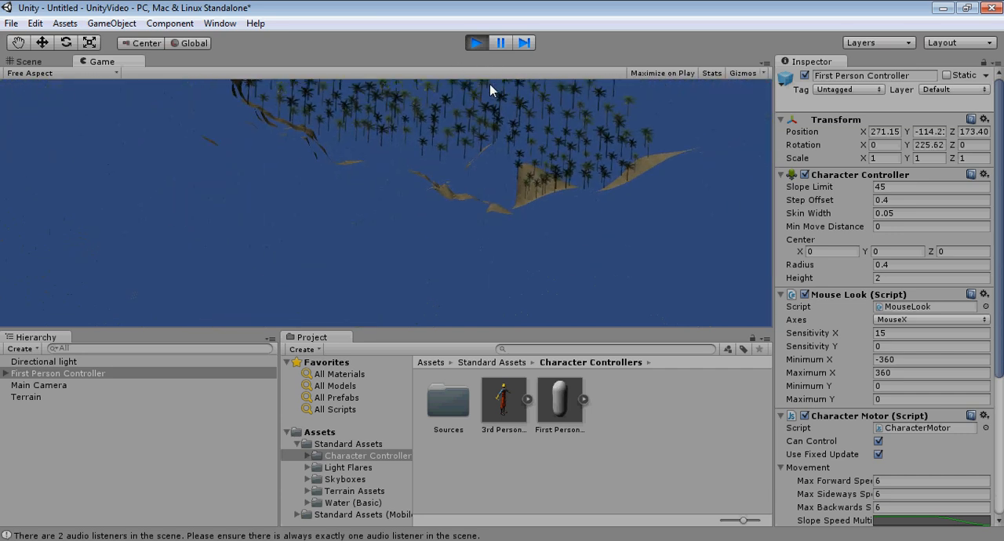
pyautogui.click(476, 42)
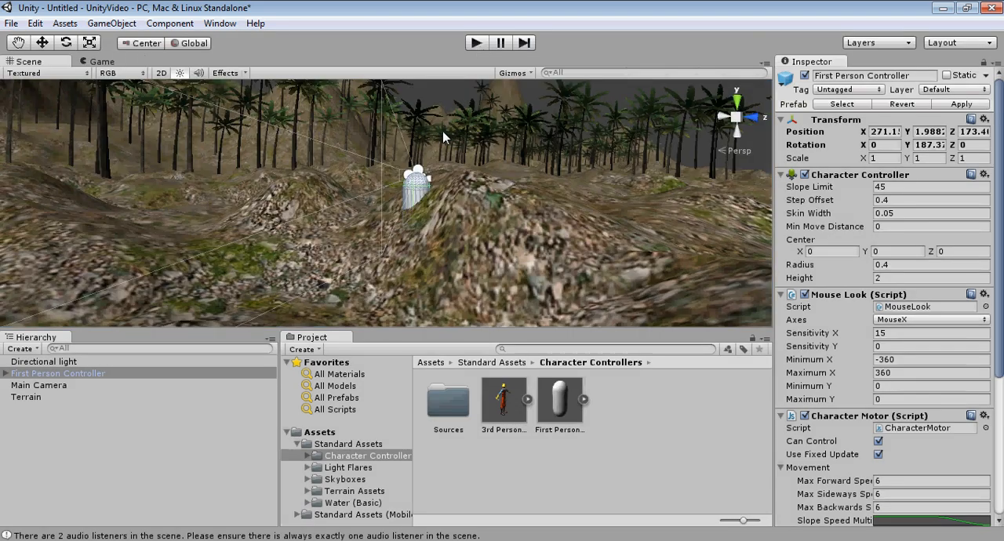
pyautogui.moveTo(394, 183); pyautogui.dragTo(437, 217, button='middle')
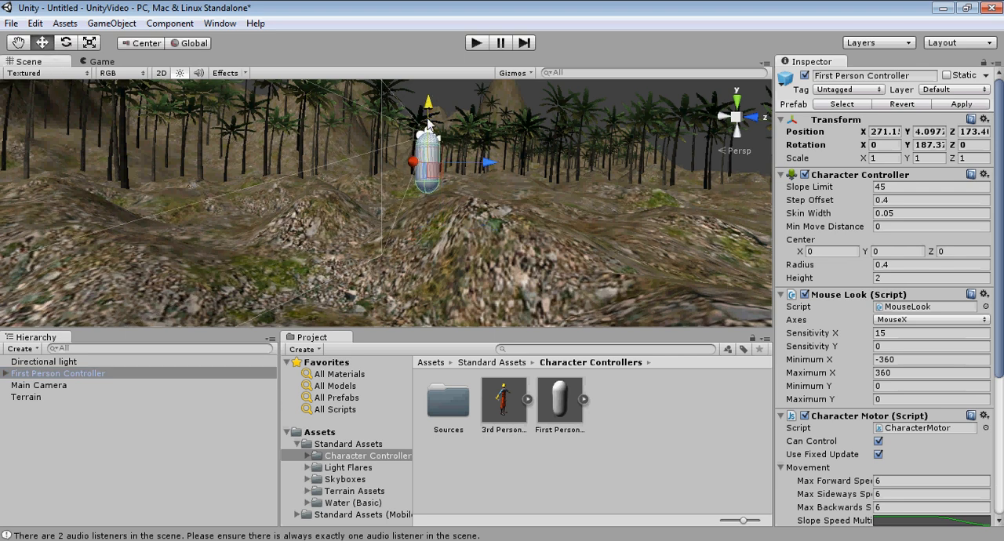
# Step: Run the scene again, walk forward over the bumps through the palm grove towards the mountains, and stop the test
pyautogui.click(475, 43)
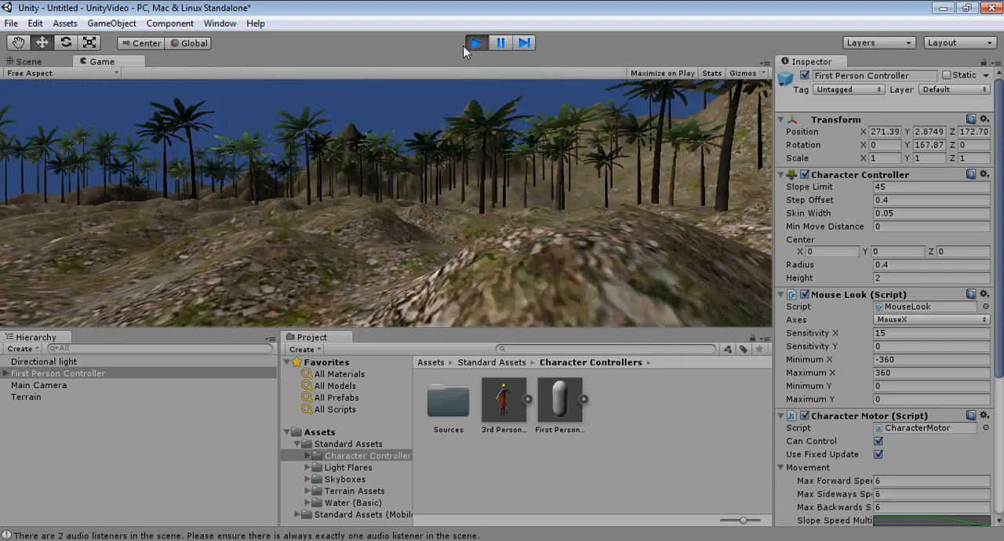
pyautogui.press('w')
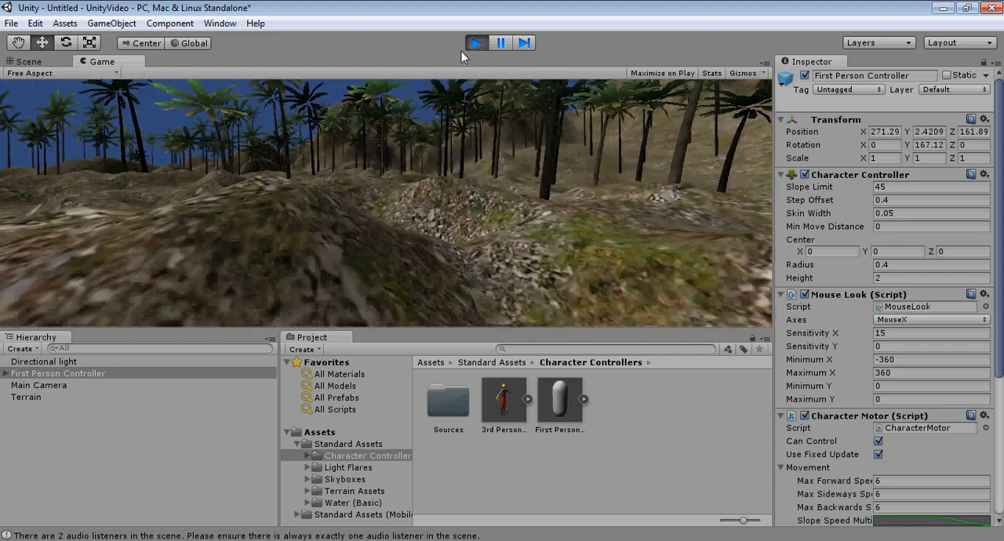
pyautogui.press('w')
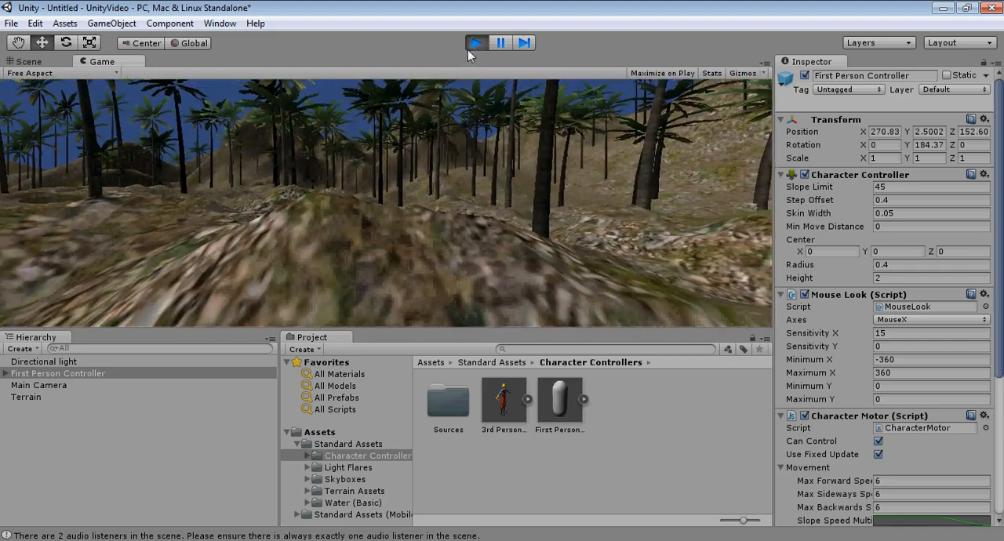
pyautogui.press('w')
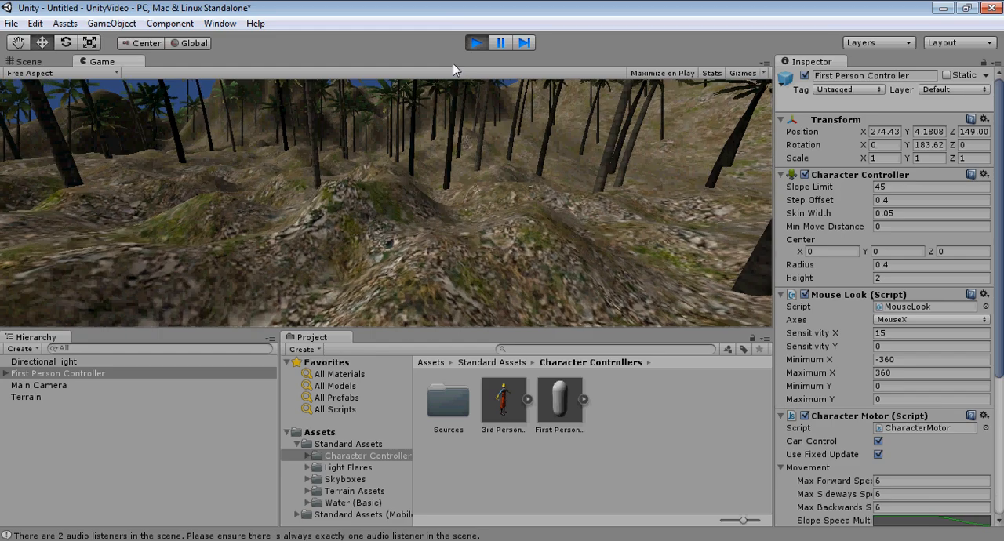
pyautogui.press('w')
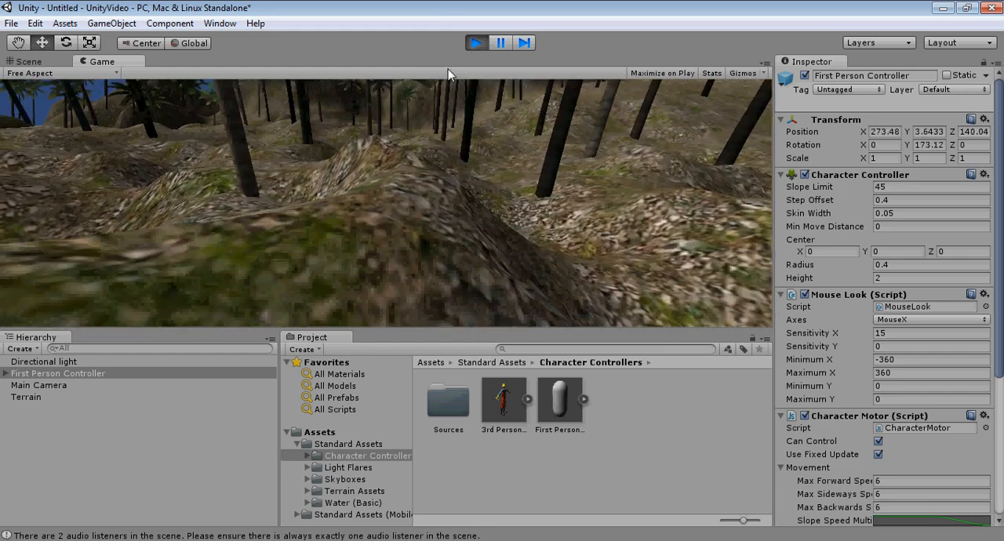
pyautogui.press('w')
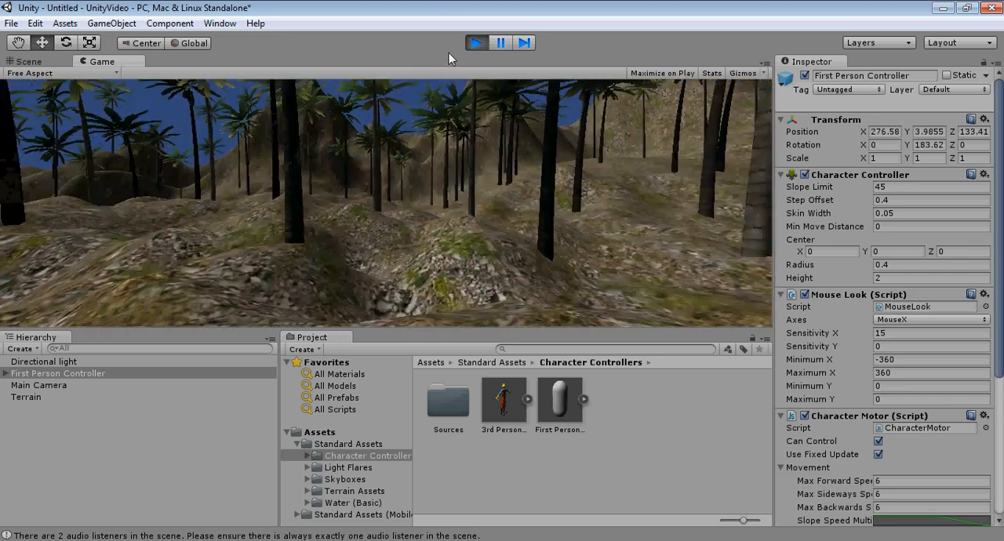
pyautogui.press('w')
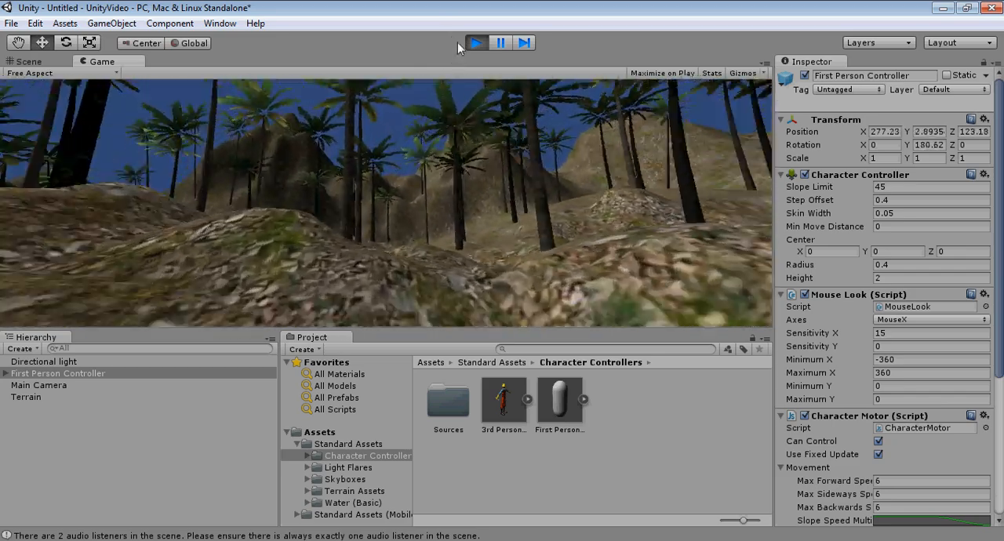
pyautogui.press('w')
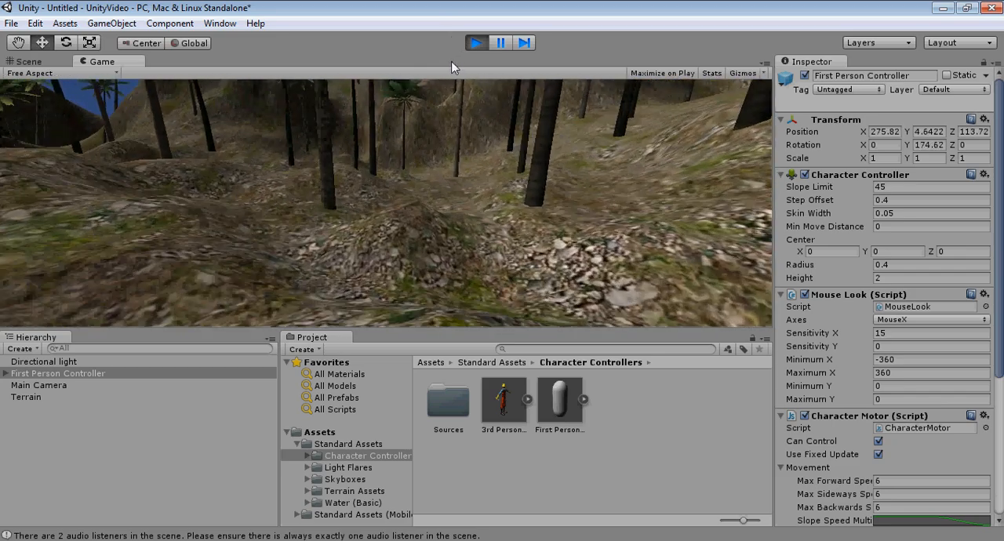
pyautogui.press('w')
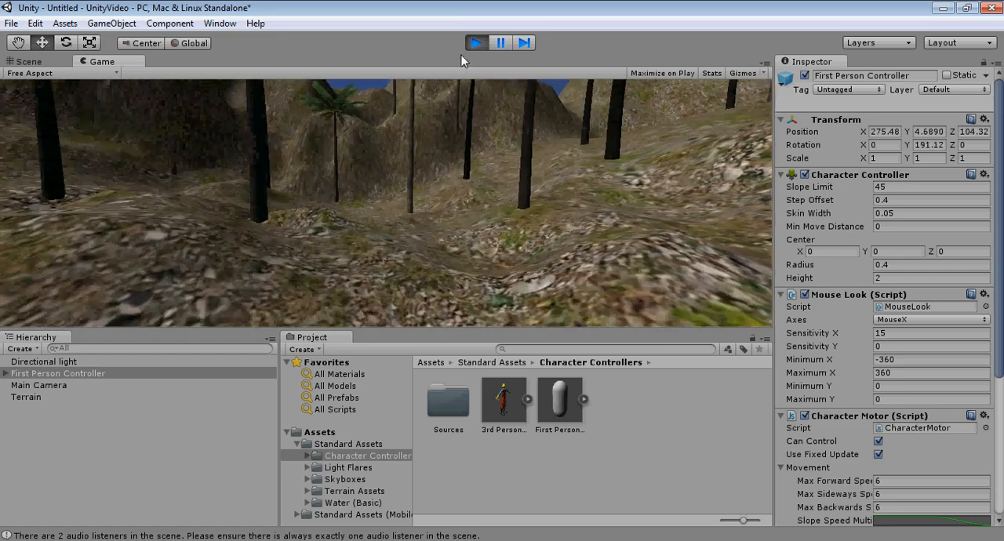
pyautogui.press('w')
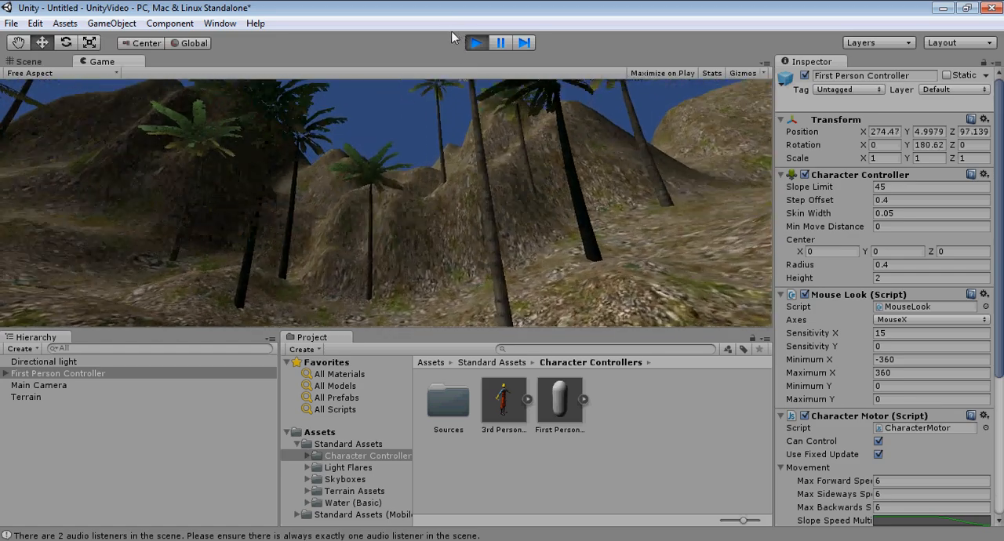
pyautogui.press('w')
pyautogui.click(476, 43)
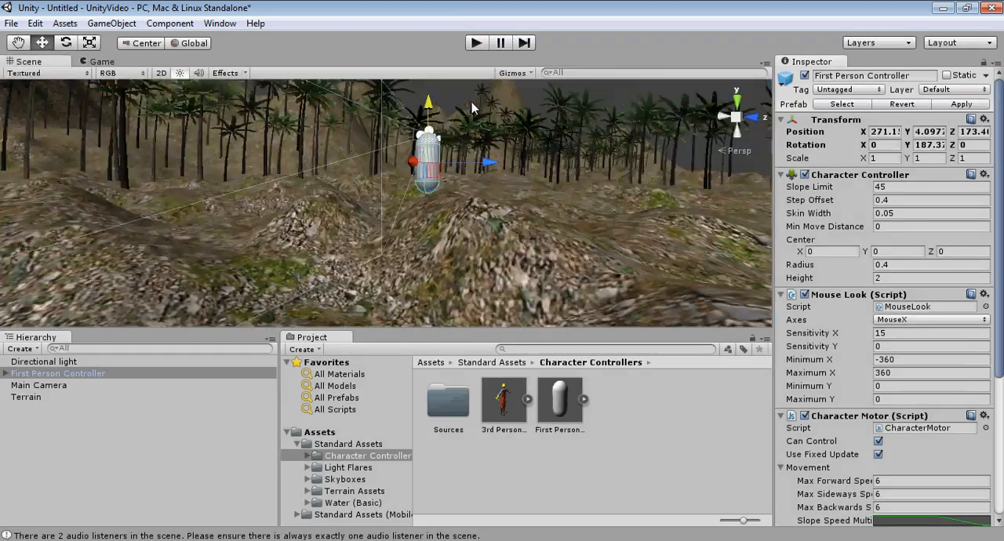
# Step: Erase palm trees in the middle of the grove with the terrain's tree brush at size 5 to open a gap
pyautogui.moveTo(494, 136); pyautogui.dragTo(385, 224, button='right')
pyautogui.moveTo(385, 224); pyautogui.dragTo(432, 219, button='middle')
pyautogui.scroll(-3, 488, 186)
pyautogui.scroll(-2, 432, 220)
pyautogui.scroll(-4, 437, 194)
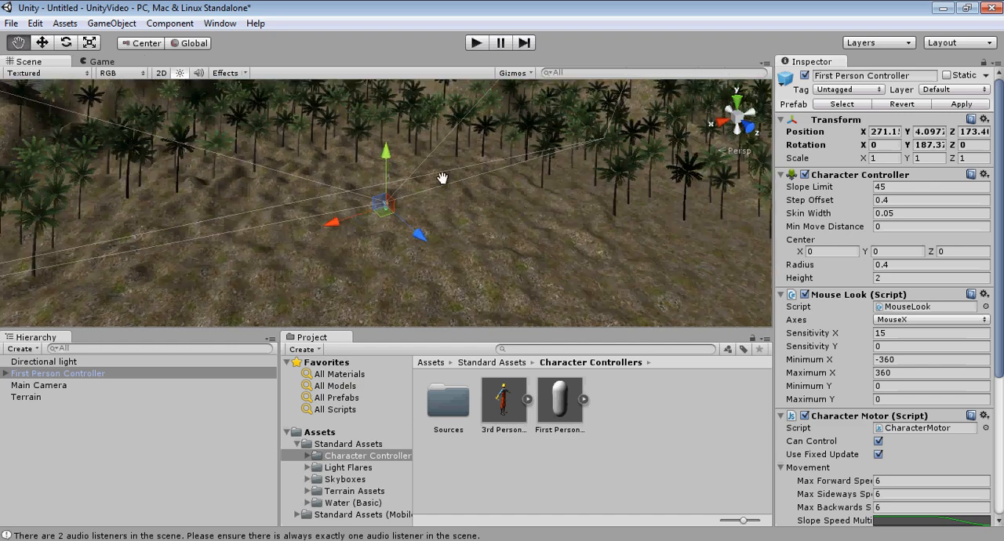
pyautogui.moveTo(442, 177); pyautogui.dragTo(374, 302, button='middle')
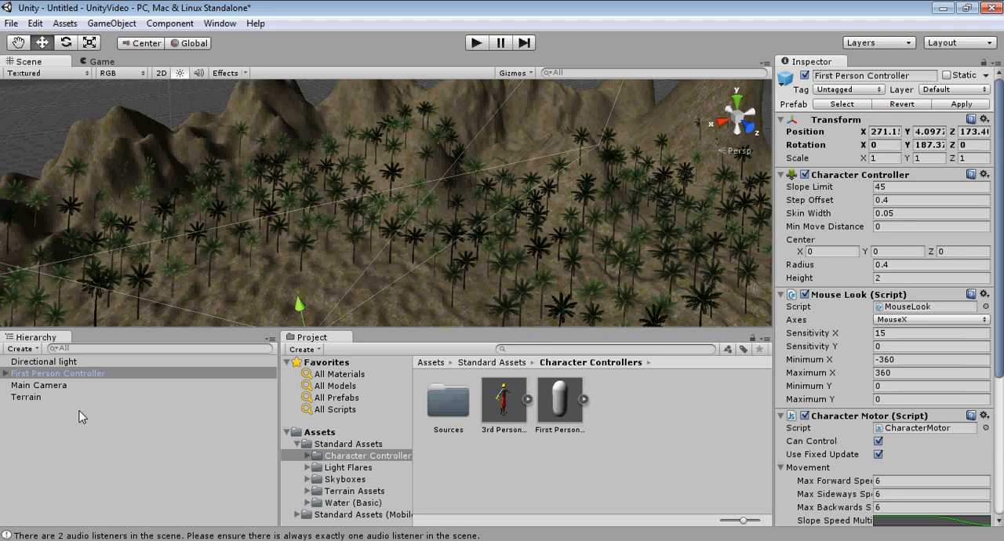
pyautogui.click(18, 397)
pyautogui.click(913, 177)
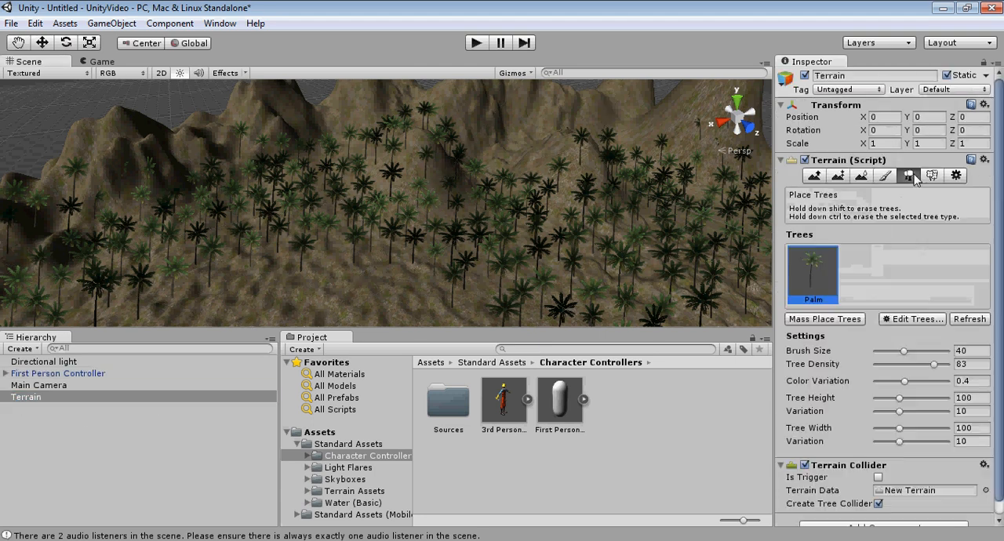
pyautogui.moveTo(409, 215); pyautogui.dragTo(394, 264, button='right')
pyautogui.moveTo(452, 242); pyautogui.dragTo(390, 251, button='middle')
pyautogui.moveTo(919, 355); pyautogui.dragTo(904, 355)
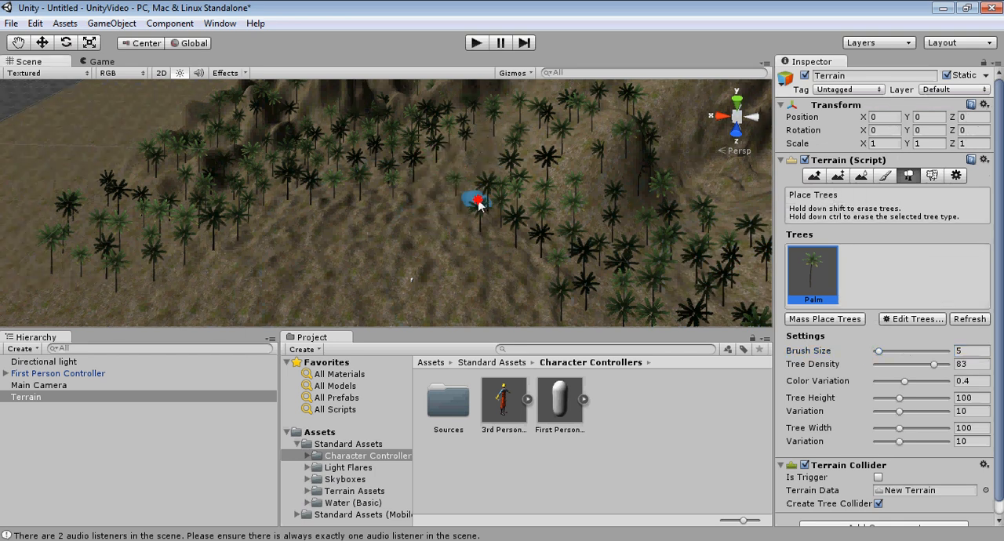
pyautogui.scroll(10, 453, 197)
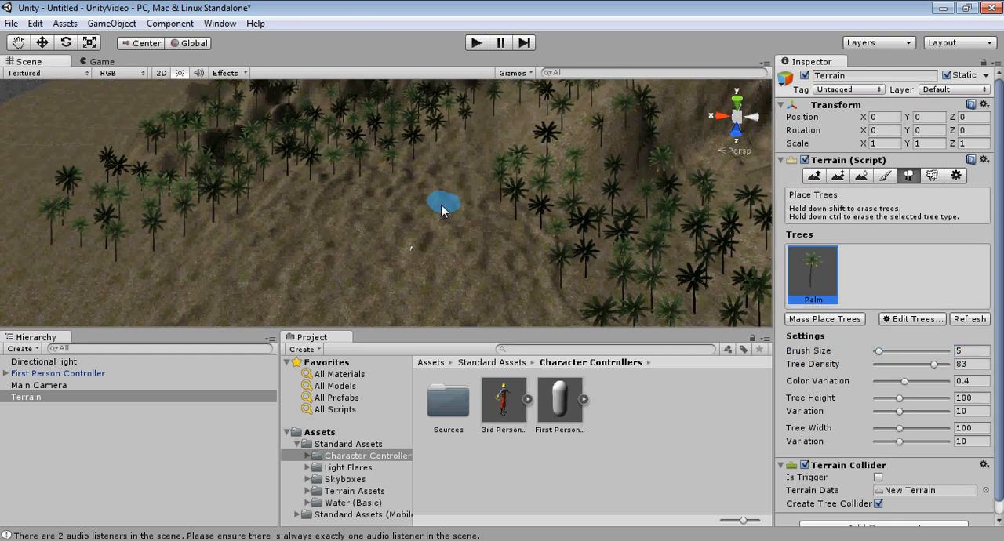
# Step: Smooth a path through the bumps in the palm gap with the soft round brush at size 38 and opacity 28
pyautogui.scroll(6, 461, 235)
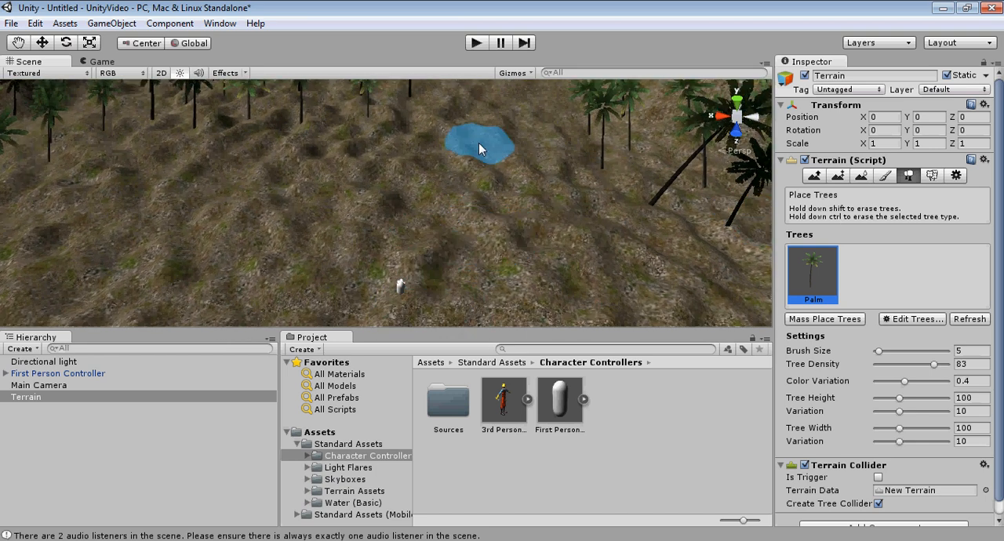
pyautogui.click(856, 177)
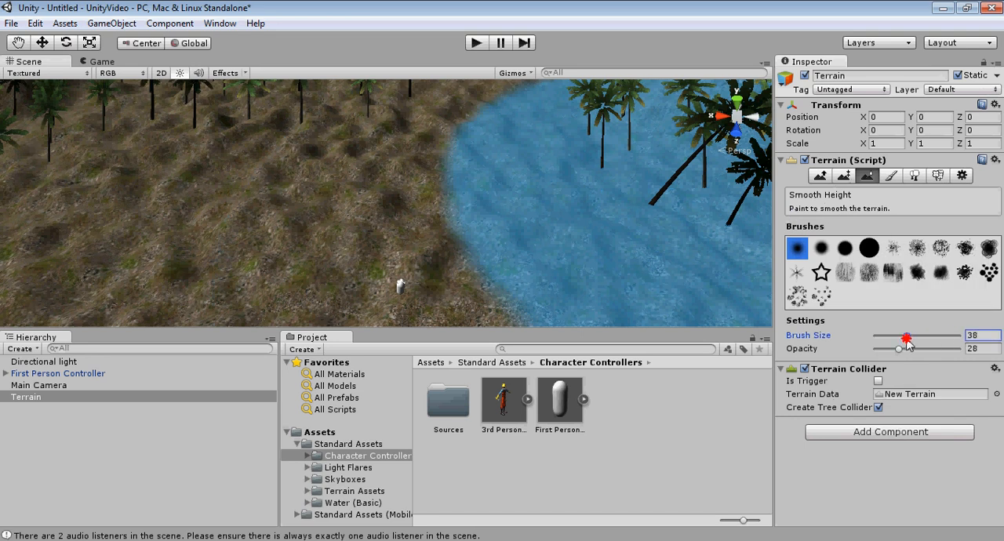
pyautogui.moveTo(447, 198)
pyautogui.mouseDown()
pyautogui.moveTo(464, 175)
pyautogui.moveTo(441, 217)
pyautogui.moveTo(460, 238)
pyautogui.moveTo(523, 120)
pyautogui.mouseUp()
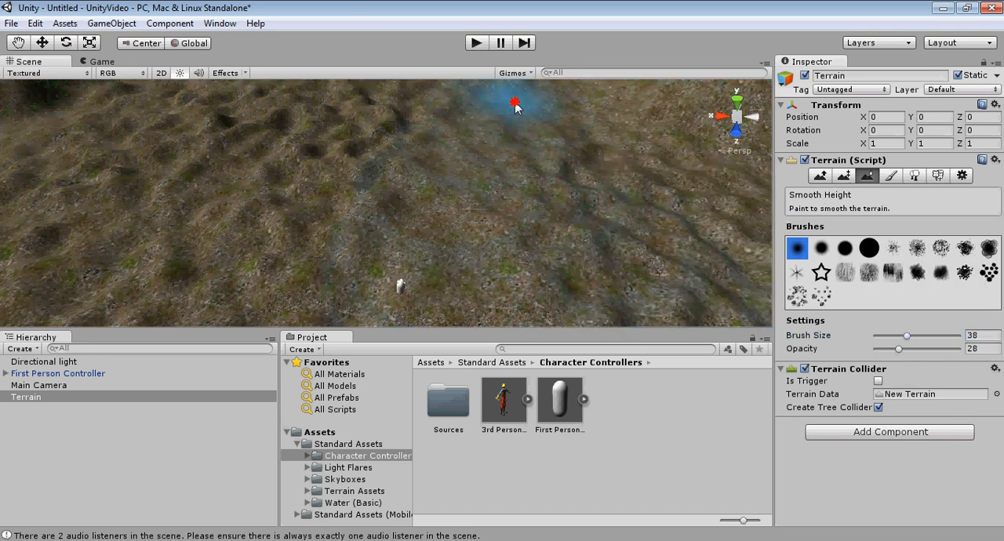
pyautogui.moveTo(475, 150)
pyautogui.mouseDown()
pyautogui.moveTo(513, 167)
pyautogui.moveTo(405, 283)
pyautogui.moveTo(459, 213)
pyautogui.moveTo(518, 176)
pyautogui.moveTo(445, 241)
pyautogui.mouseUp()
pyautogui.moveTo(541, 207); pyautogui.dragTo(544, 195, button='middle')
pyautogui.moveTo(544, 195)
pyautogui.mouseDown(button='right')
pyautogui.moveTo(509, 229)
pyautogui.moveTo(462, 228)
pyautogui.mouseUp(button='right')
pyautogui.moveTo(463, 228); pyautogui.dragTo(313, 213, button='middle')
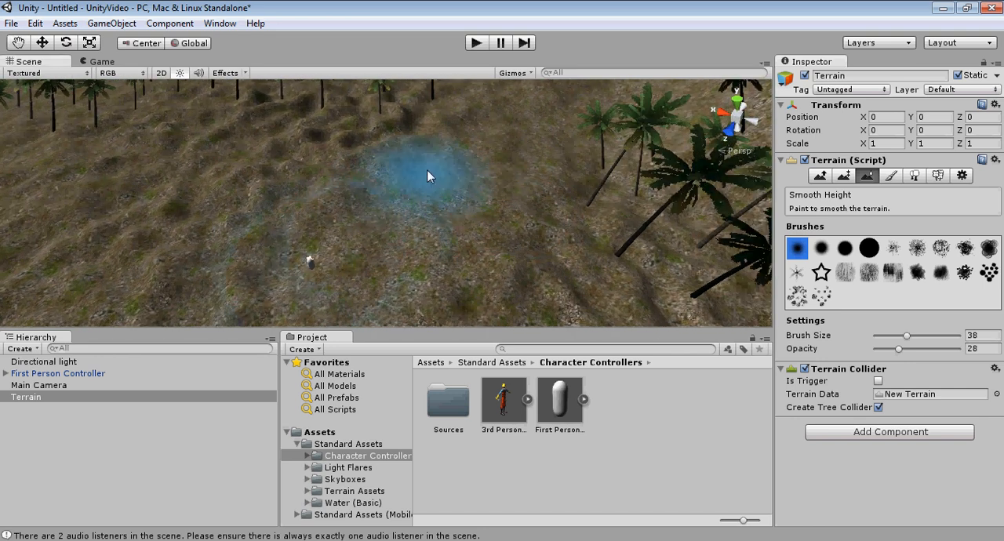
# Step: Start adding another paint texture to the terrain and look through the project's available textures without choosing one
pyautogui.click(891, 175)
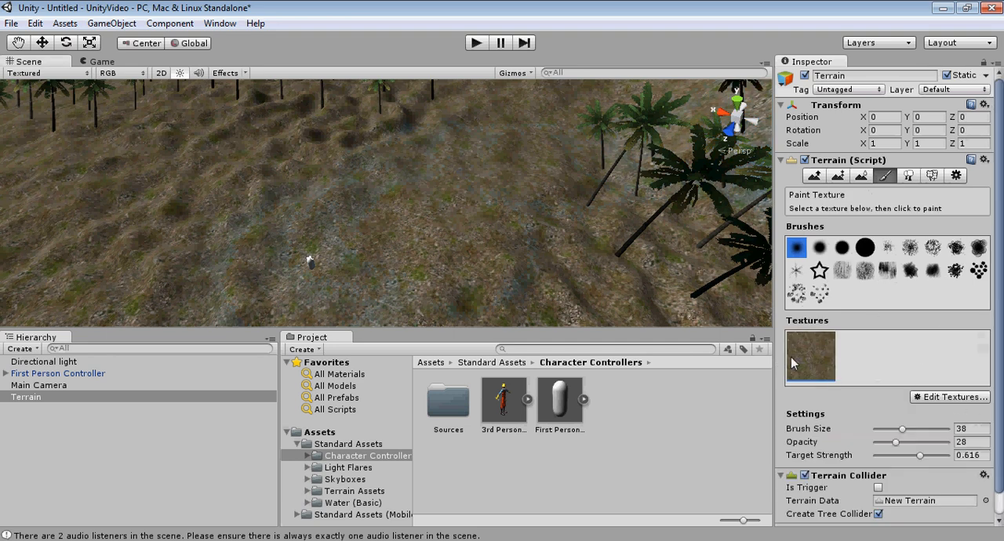
pyautogui.click(923, 403)
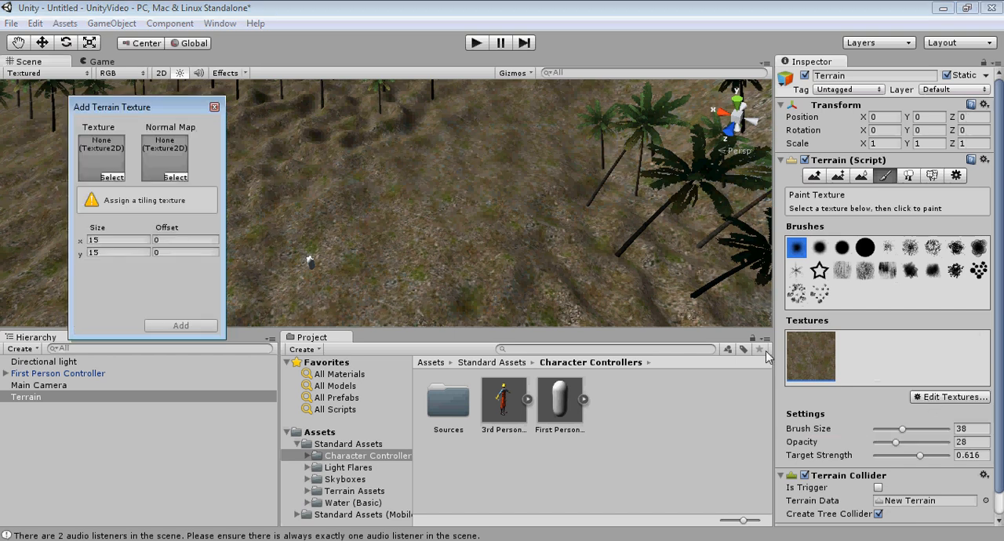
pyautogui.click(105, 178)
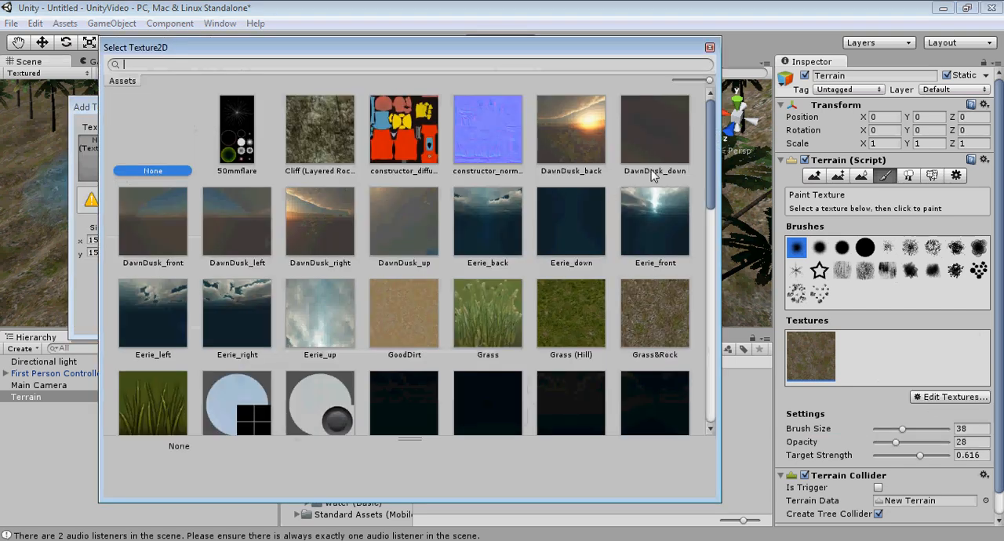
pyautogui.moveTo(708, 148); pyautogui.dragTo(703, 176)
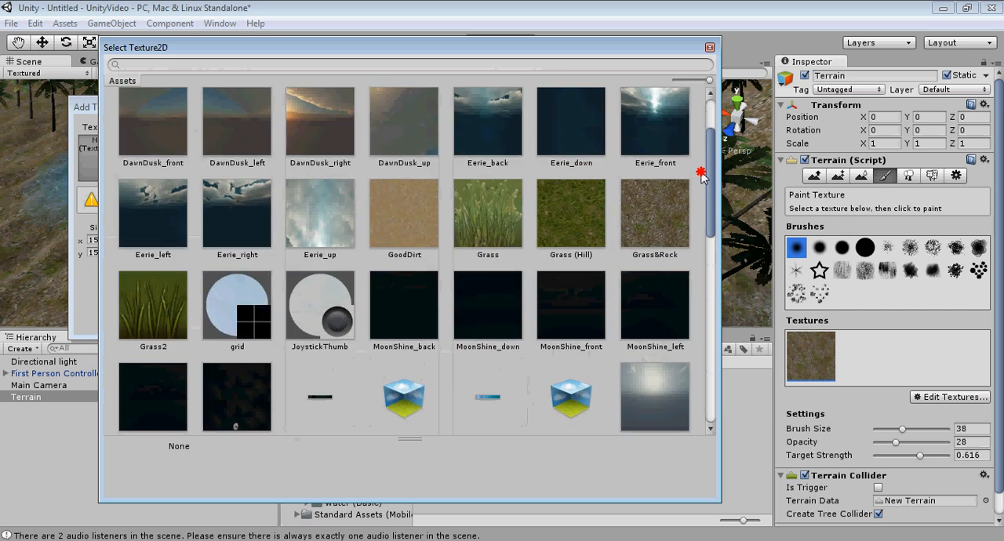
pyautogui.click(710, 47)
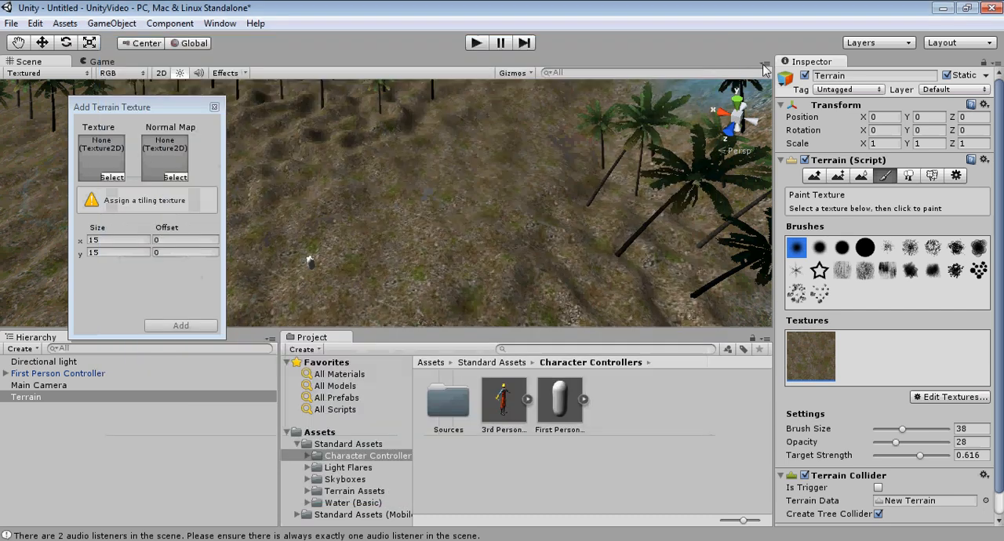
# Step: Browse the Asset Store's Most Popular and Top Free lists, and close the store and the unused Add Terrain Texture dialog
pyautogui.click(222, 25)
pyautogui.click(263, 212)
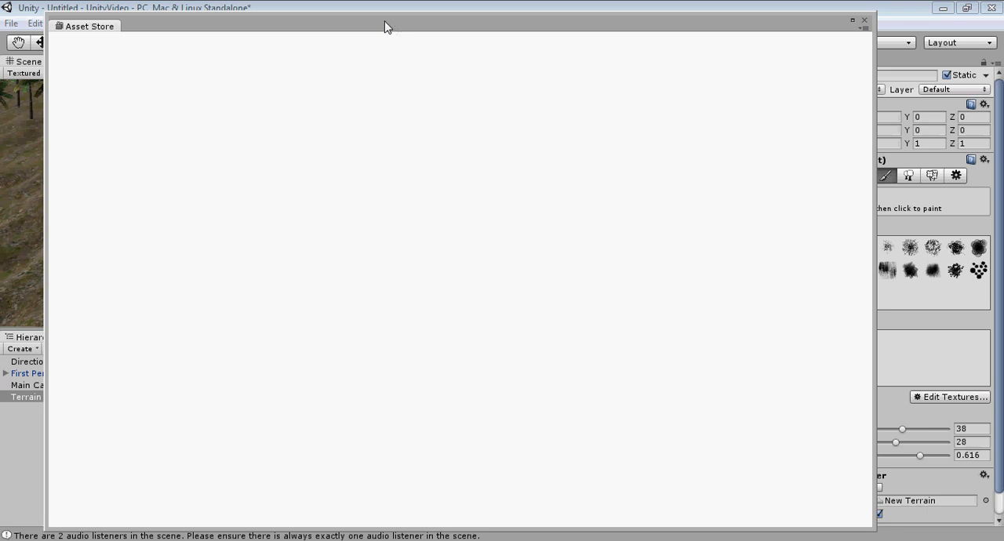
pyautogui.moveTo(384, 21); pyautogui.dragTo(401, 16)
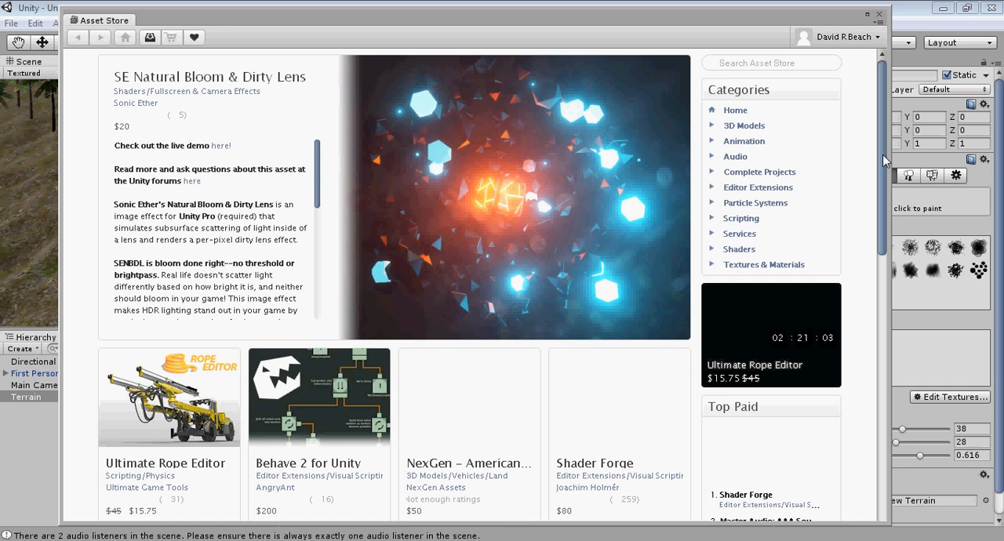
pyautogui.moveTo(882, 155); pyautogui.dragTo(858, 334)
pyautogui.click(729, 296)
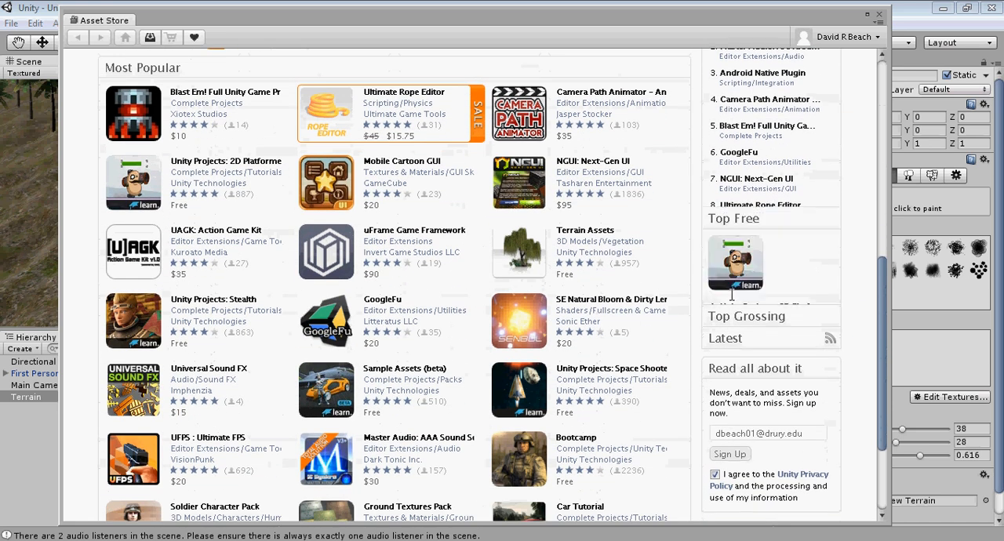
pyautogui.moveTo(882, 289); pyautogui.dragTo(889, 212)
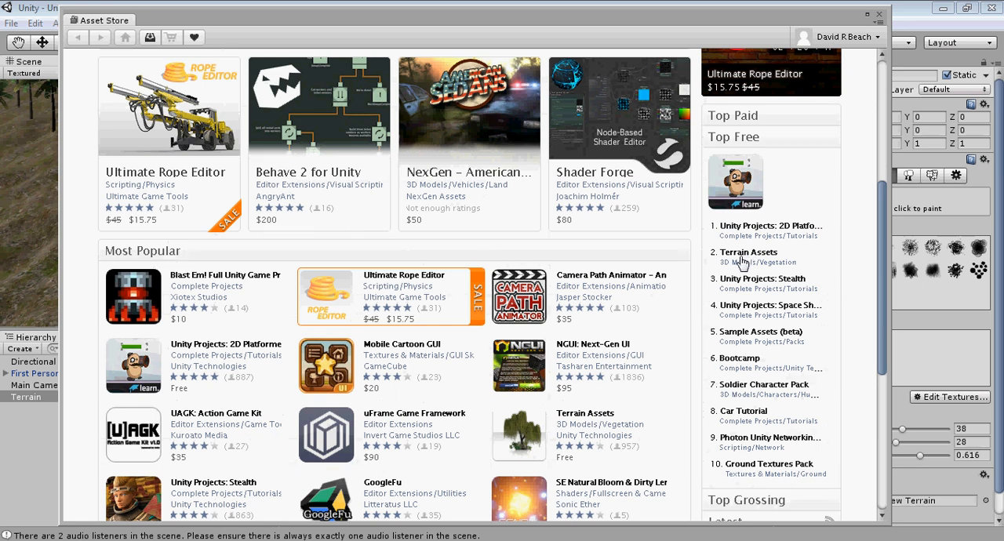
pyautogui.click(879, 14)
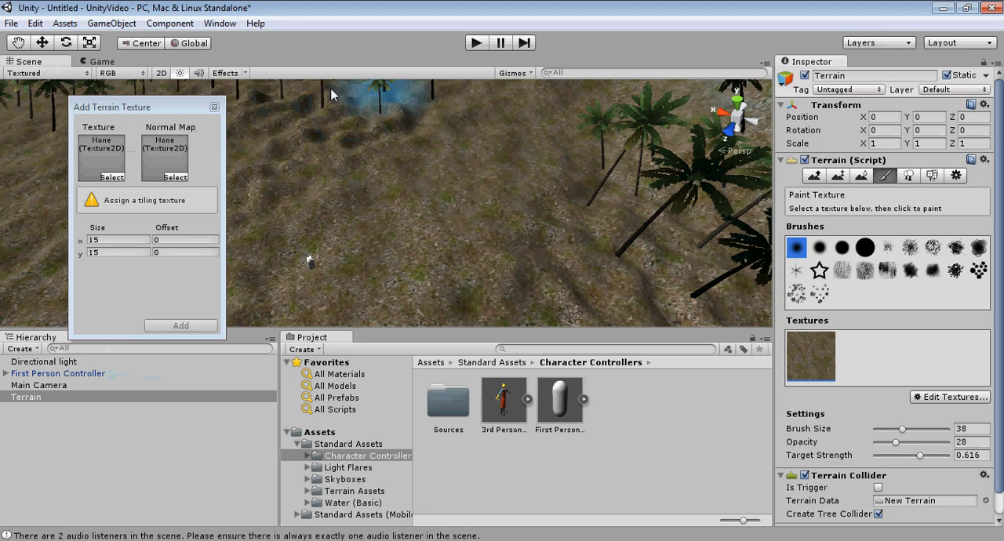
pyautogui.click(214, 106)
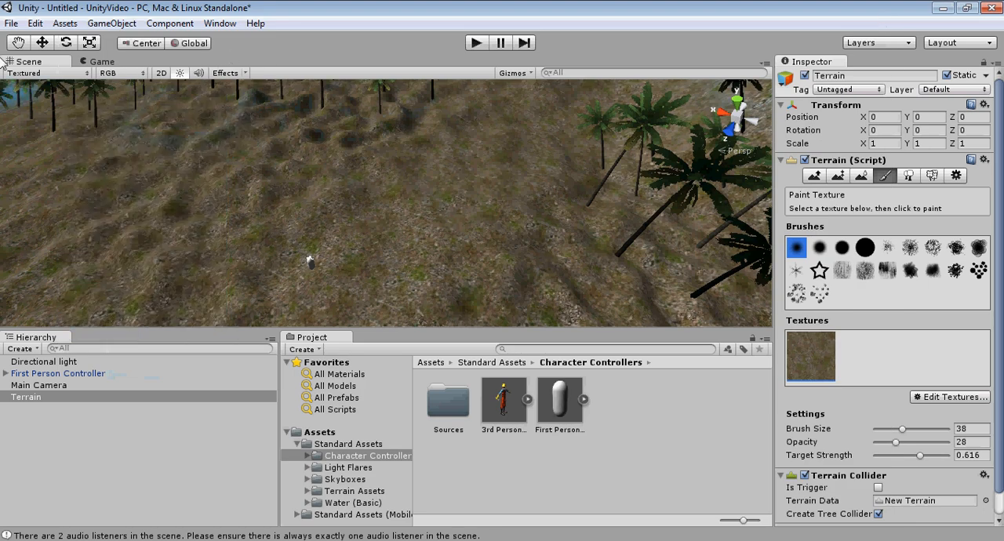
# Step: Import all items of the custom package TerrainAssets from the Unity Projects folder
pyautogui.click(65, 25)
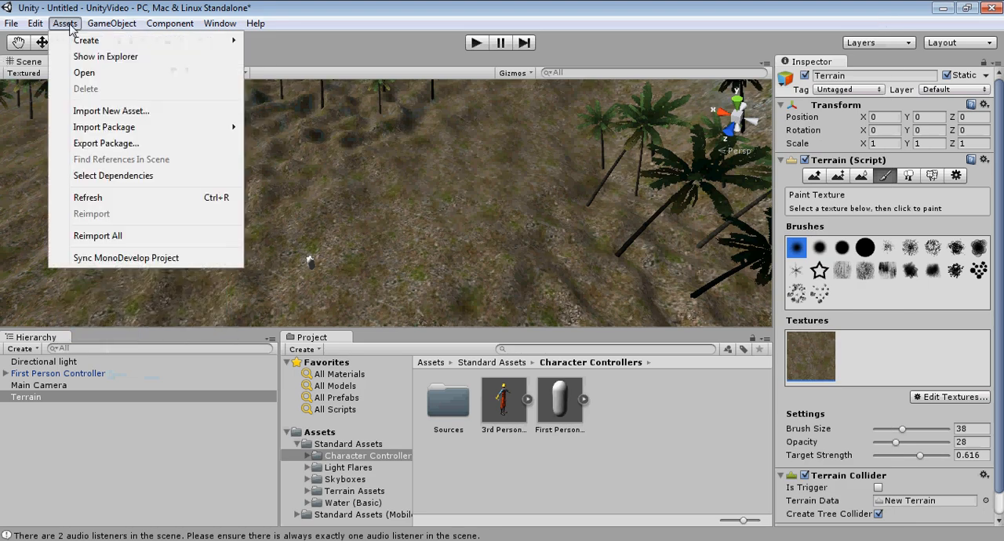
pyautogui.moveTo(219, 24)
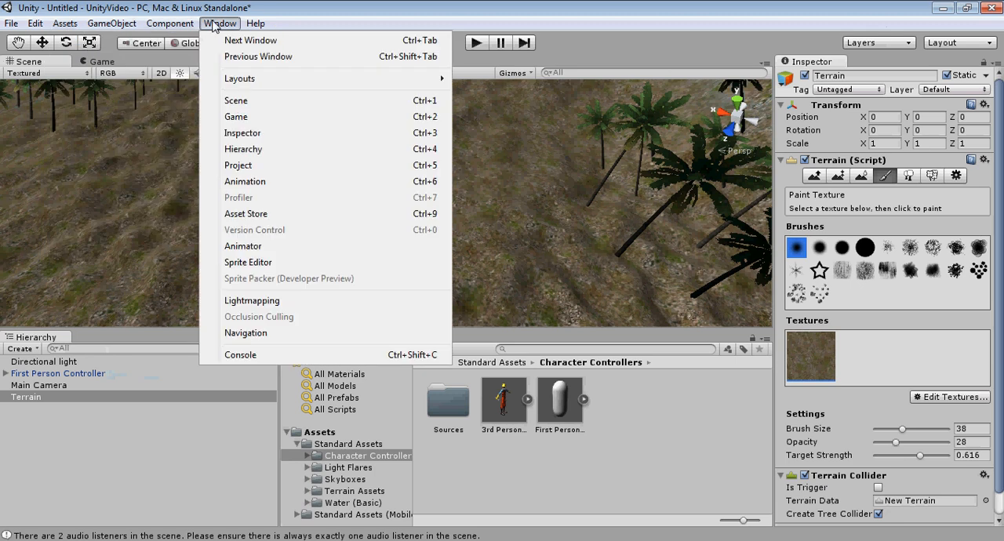
pyautogui.moveTo(66, 26)
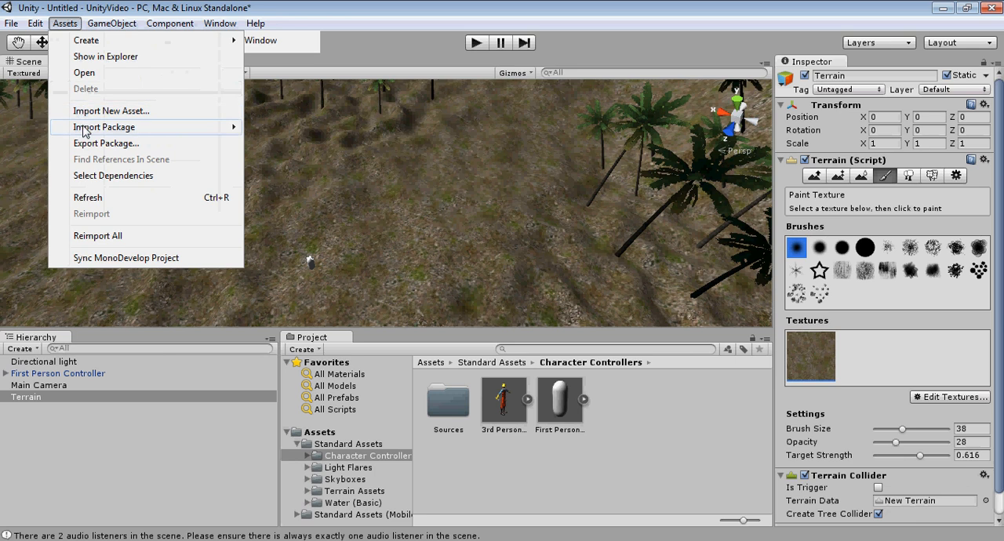
pyautogui.moveTo(88, 130)
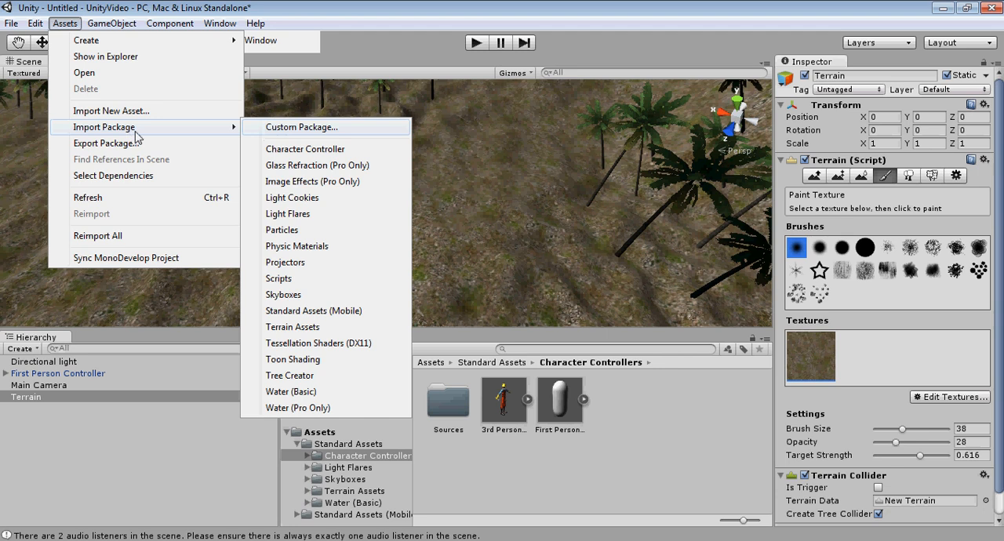
pyautogui.click(298, 129)
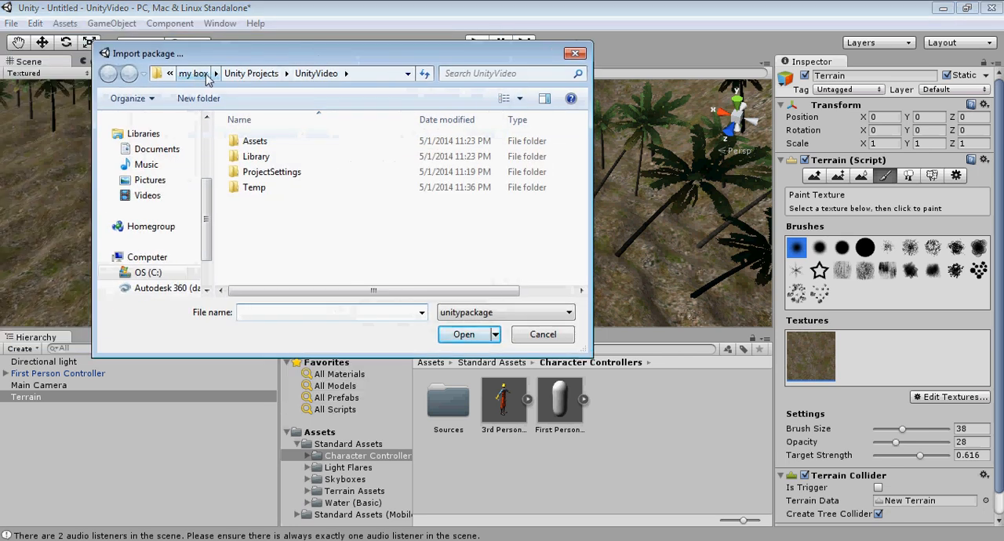
pyautogui.click(236, 74)
pyautogui.click(266, 249)
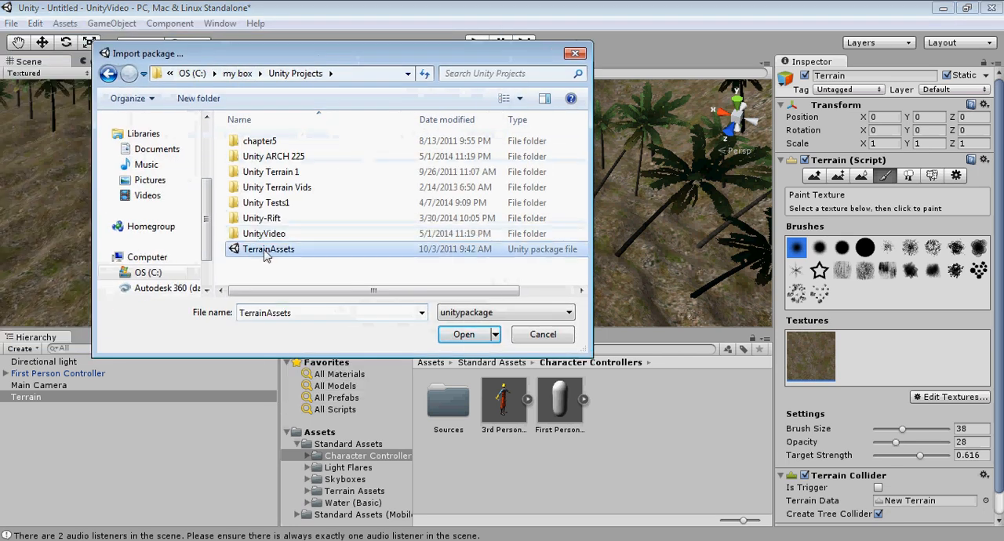
pyautogui.click(464, 336)
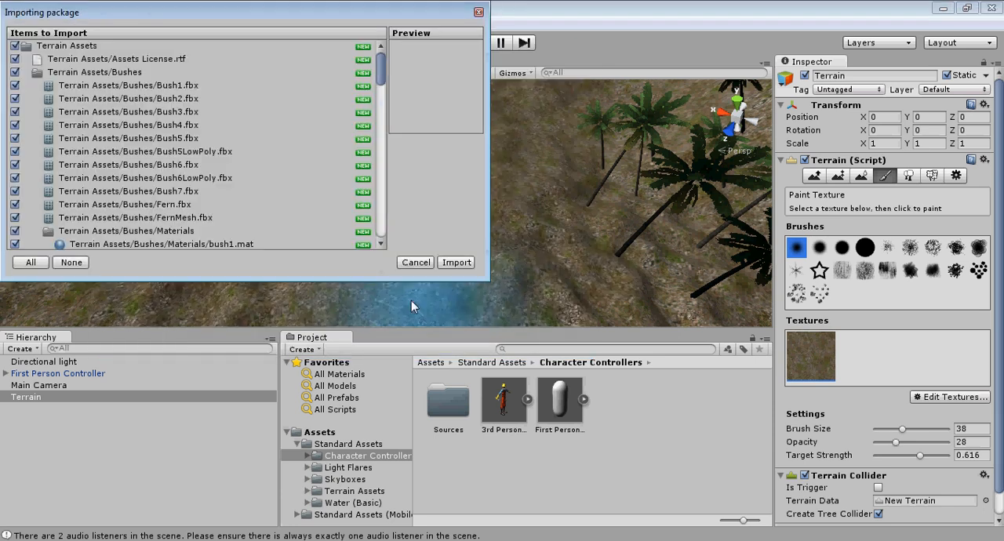
pyautogui.click(458, 263)
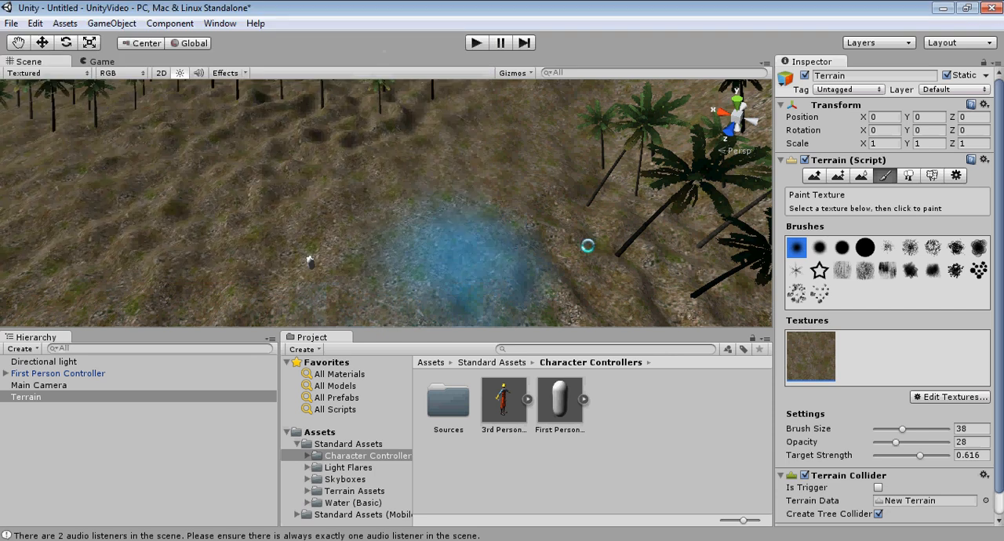
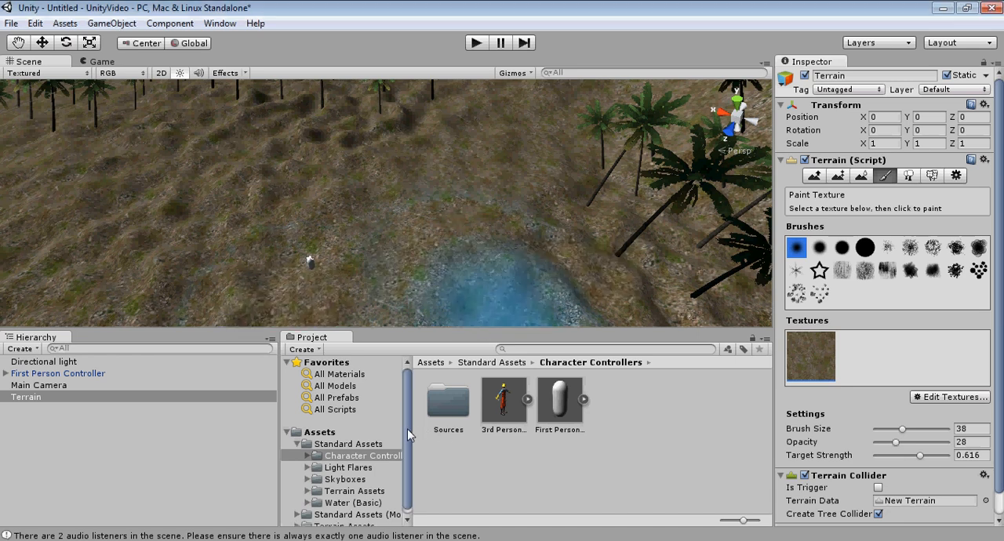
# Step: Open the imported Terrain Assets folder and add Path (Rocky) as a second terrain paint texture with size 15 by 15
pyautogui.moveTo(408, 429); pyautogui.dragTo(406, 459)
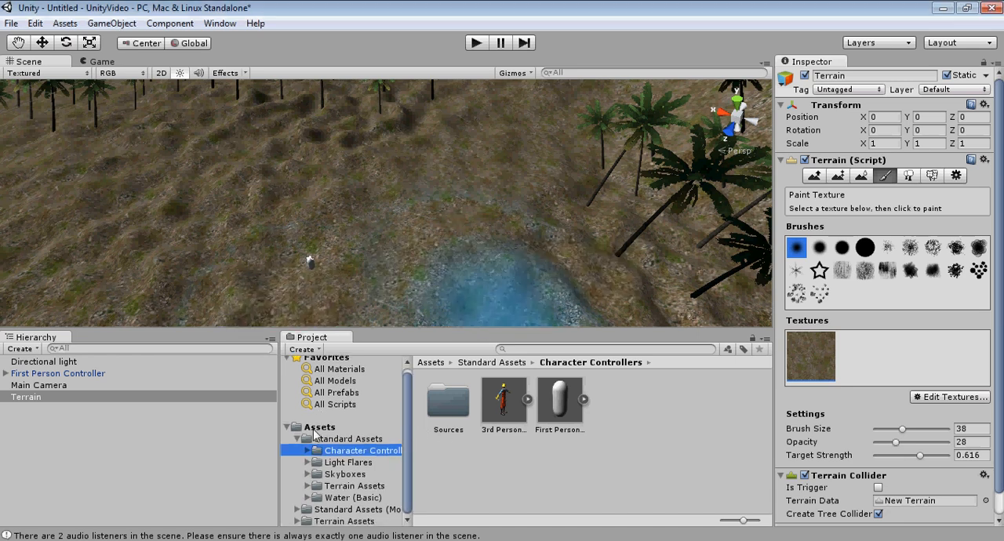
pyautogui.click(328, 521)
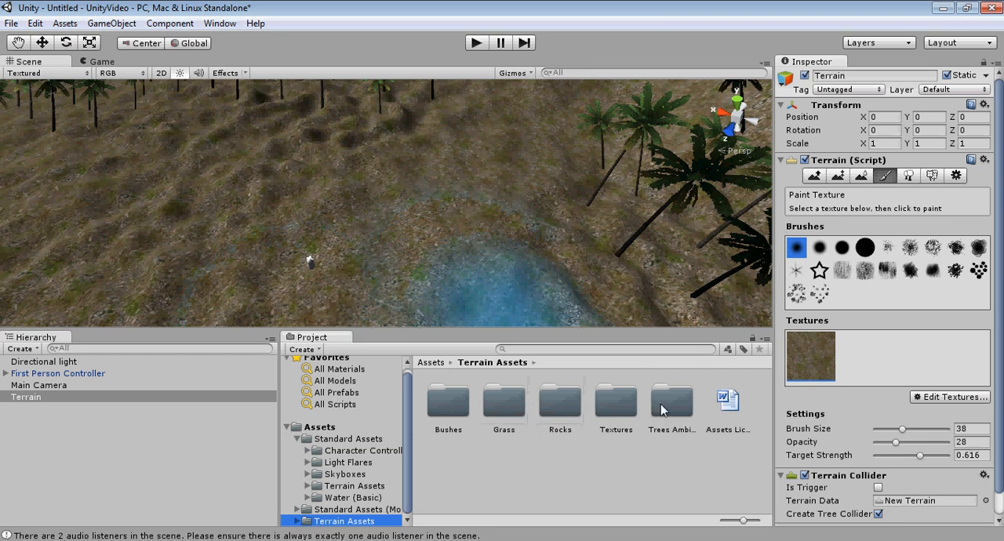
pyautogui.click(908, 175)
pyautogui.click(884, 176)
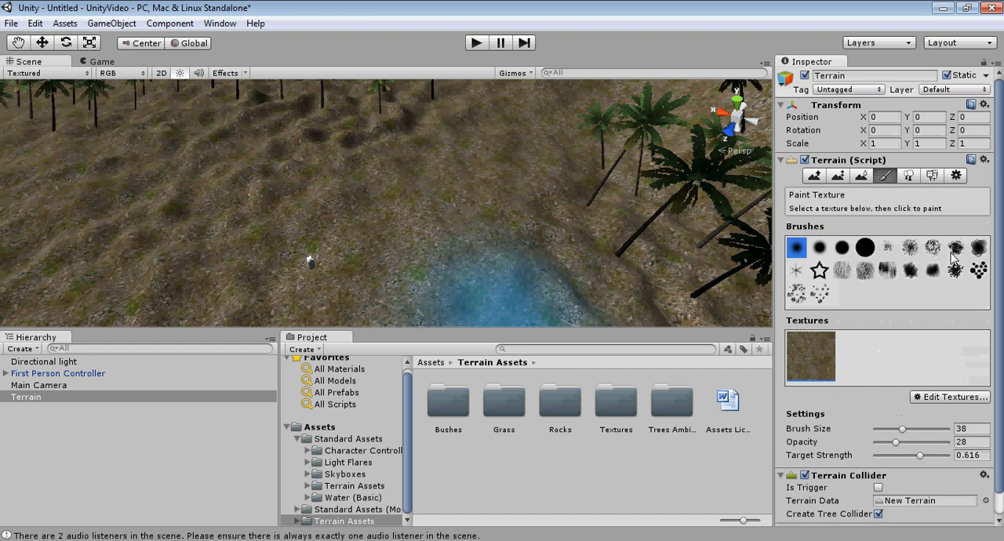
pyautogui.click(925, 397)
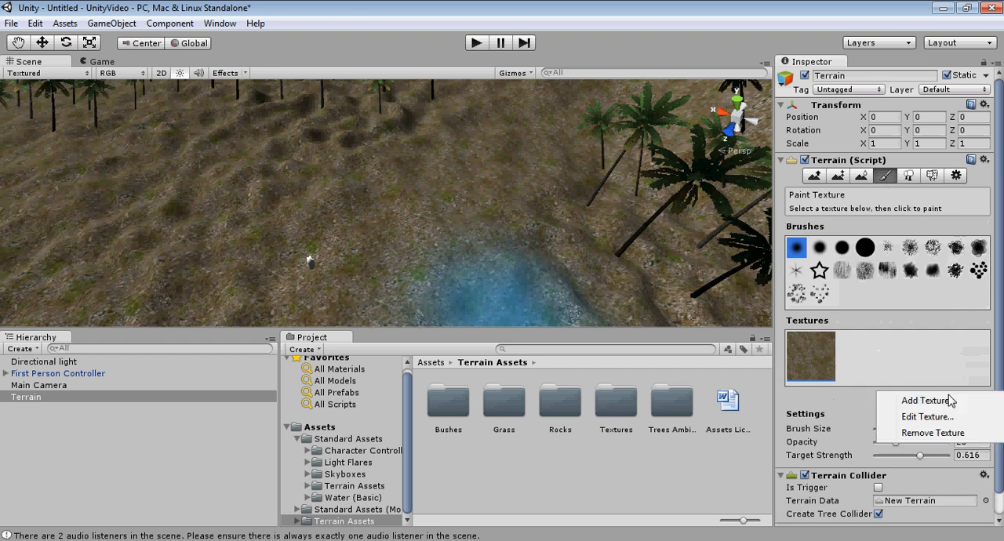
pyautogui.click(890, 398)
pyautogui.click(116, 178)
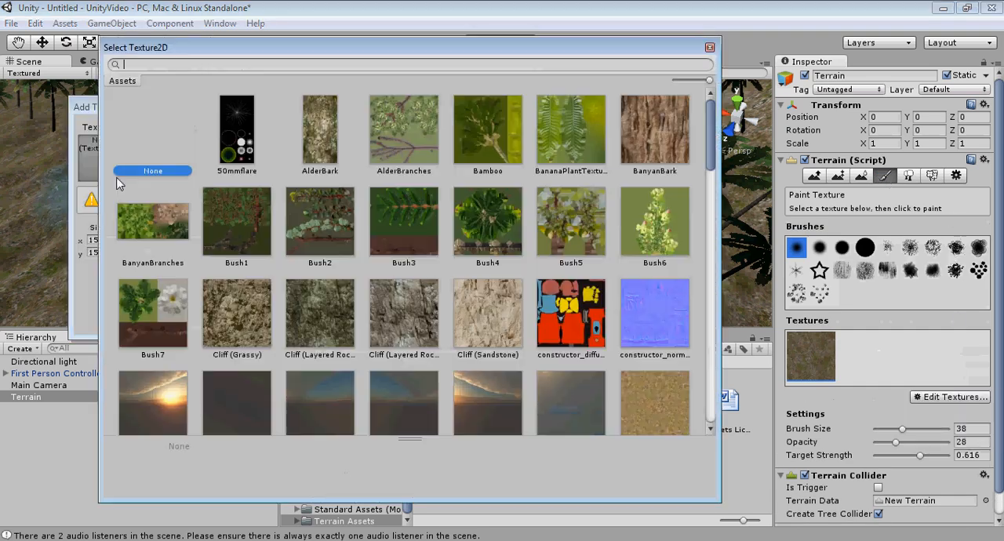
pyautogui.moveTo(712, 121); pyautogui.dragTo(710, 290)
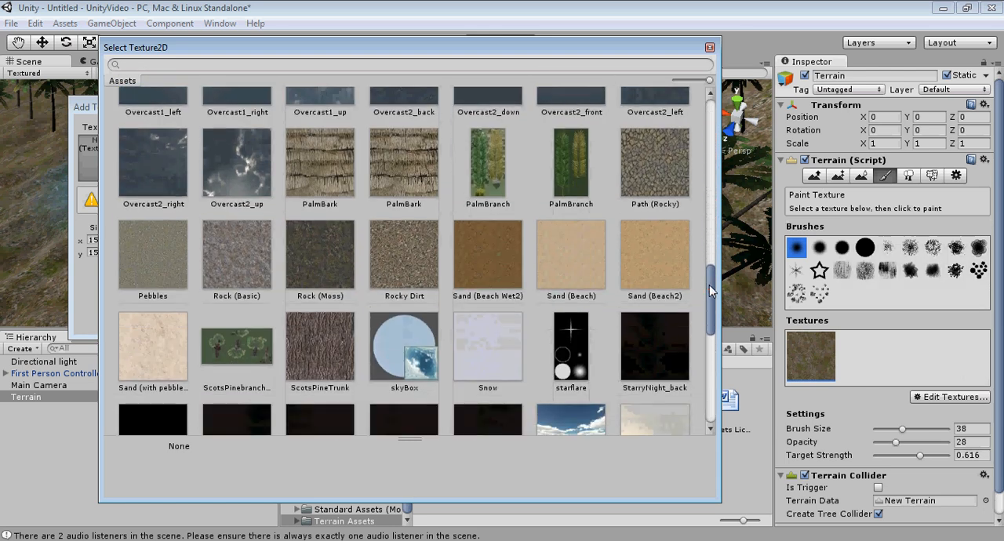
pyautogui.doubleClick(641, 167)
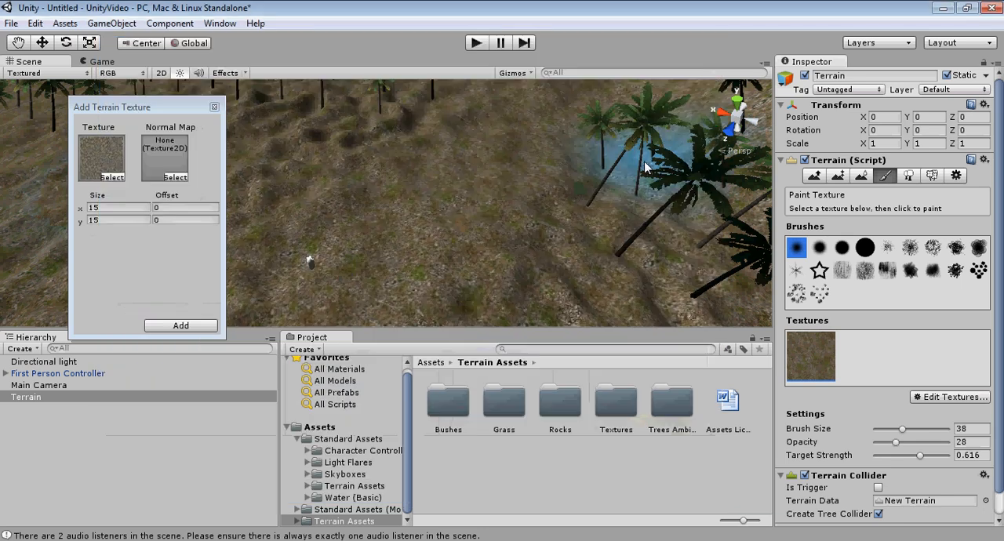
pyautogui.click(173, 326)
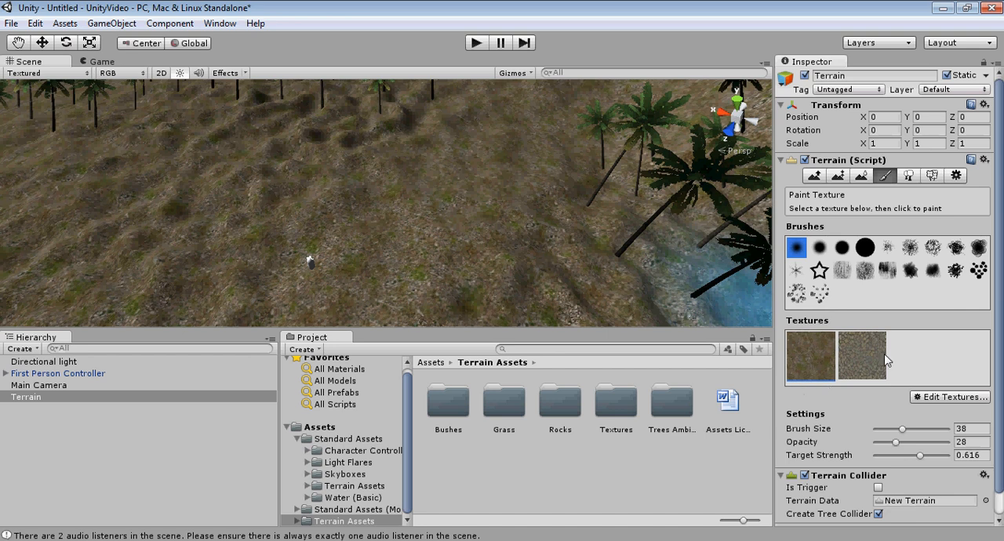
# Step: Paint the Path (Rocky) texture along the cleared ground near the First Person Controller with the second soft round brush at size 38
pyautogui.click(856, 360)
pyautogui.click(819, 247)
pyautogui.moveTo(495, 219); pyautogui.dragTo(478, 224, button='middle')
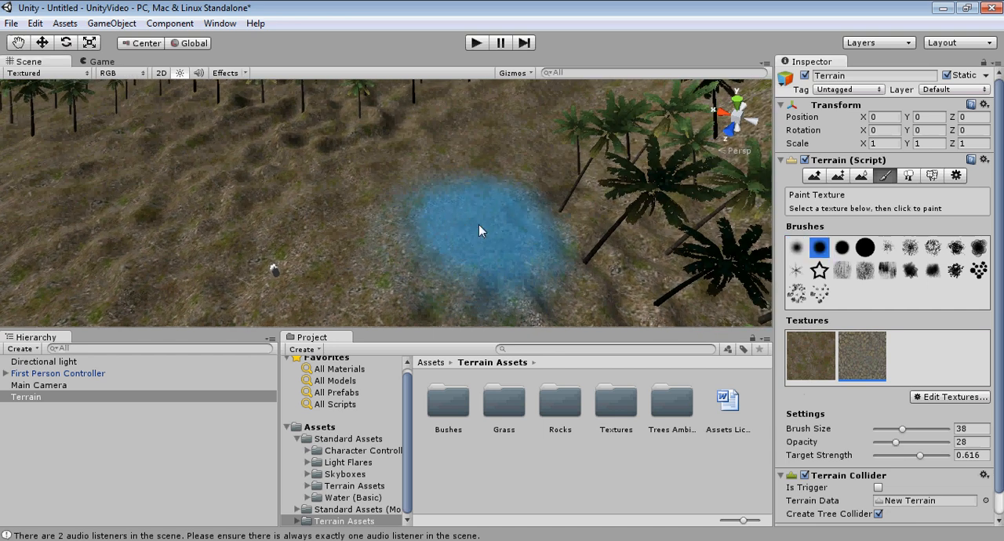
pyautogui.moveTo(479, 225); pyautogui.dragTo(404, 229, button='right')
pyautogui.moveTo(515, 200); pyautogui.dragTo(460, 228, button='middle')
pyautogui.moveTo(688, 162)
pyautogui.mouseDown()
pyautogui.moveTo(498, 219)
pyautogui.moveTo(482, 239)
pyautogui.moveTo(414, 242)
pyautogui.mouseUp()
pyautogui.moveTo(549, 225); pyautogui.dragTo(490, 228, button='middle')
pyautogui.moveTo(490, 227); pyautogui.dragTo(519, 232, button='right')
pyautogui.moveTo(519, 233); pyautogui.dragTo(470, 200, button='middle')
pyautogui.moveTo(471, 200)
pyautogui.mouseDown(button='right')
pyautogui.moveTo(391, 205)
pyautogui.moveTo(369, 217)
pyautogui.mouseUp(button='right')
pyautogui.moveTo(369, 217)
pyautogui.mouseDown(button='middle')
pyautogui.moveTo(437, 217)
pyautogui.moveTo(448, 237)
pyautogui.moveTo(445, 225)
pyautogui.mouseUp(button='middle')
pyautogui.scroll(3, 428, 193)
pyautogui.scroll(-4, 431, 196)
pyautogui.scroll(-3, 430, 196)
pyautogui.scroll(3, 461, 209)
pyautogui.scroll(-1, 447, 239)
pyautogui.scroll(4, 446, 225)
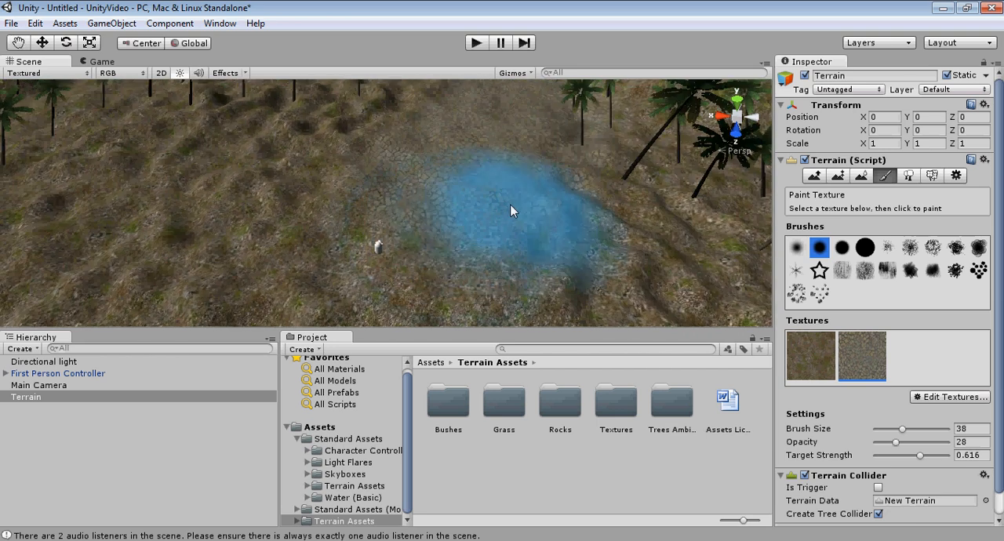
# Step: Run the scene, walk along the rocky path to inspect the painted texture, and stop the playback
pyautogui.hotkey('ctrl', 'p')
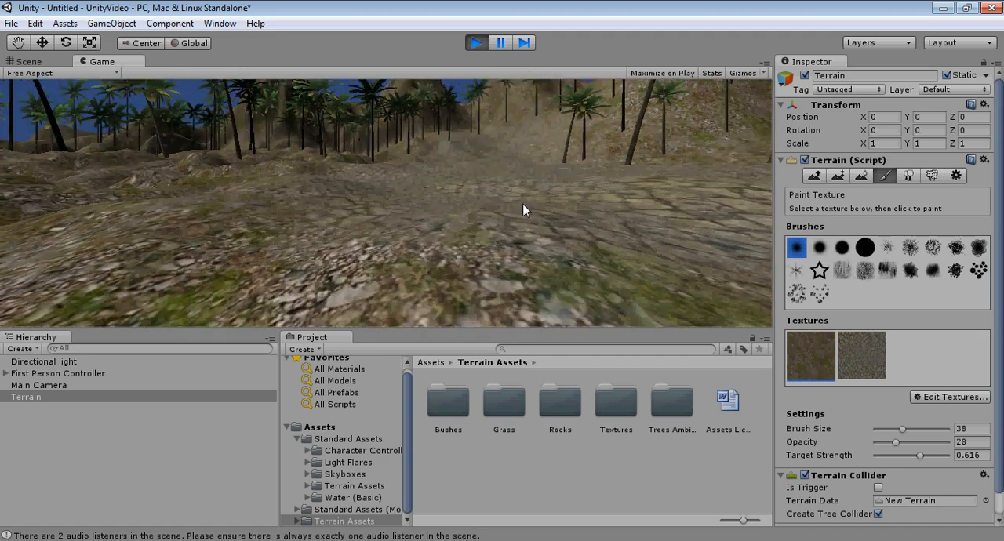
pyautogui.press('w')
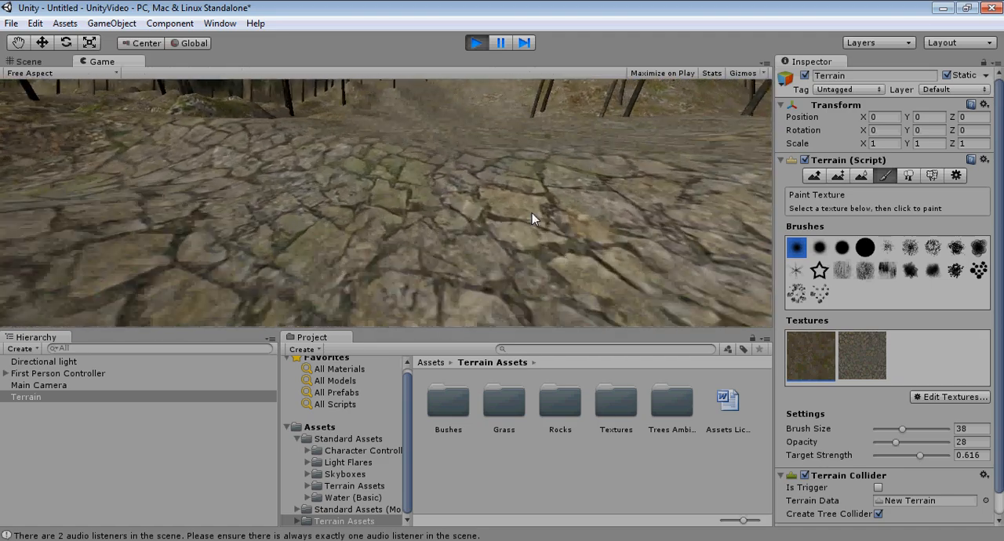
pyautogui.press('w')
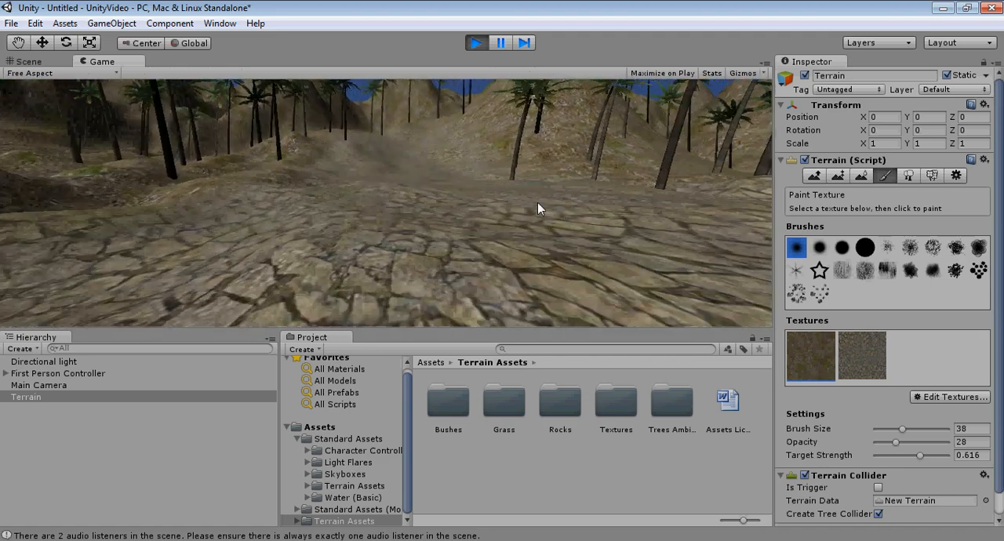
pyautogui.press('w')
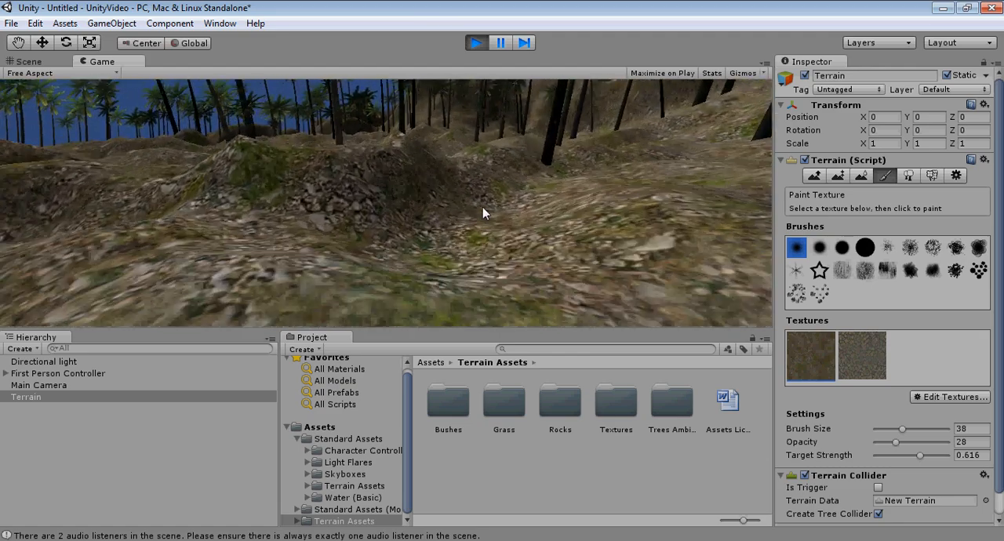
pyautogui.press('w')
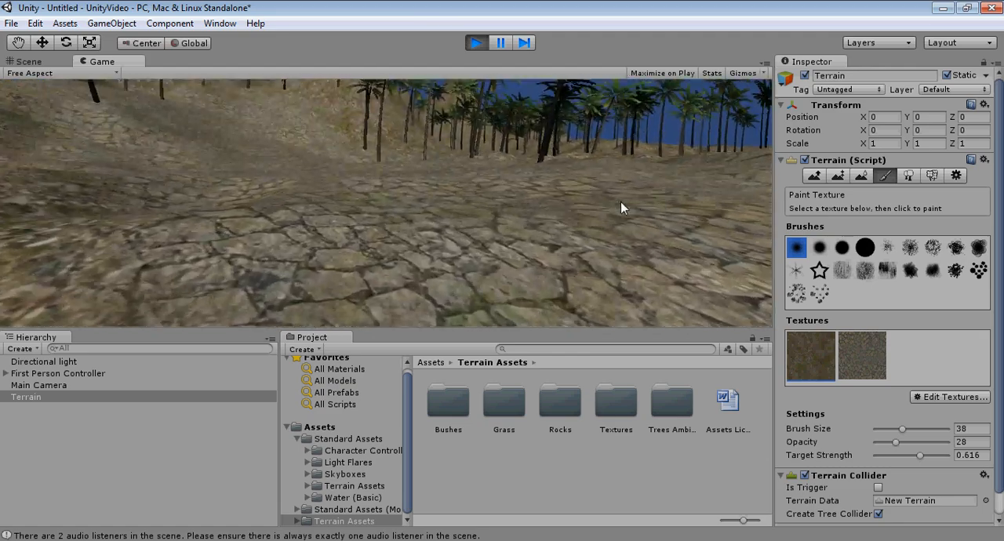
pyautogui.press('w')
pyautogui.press('w')
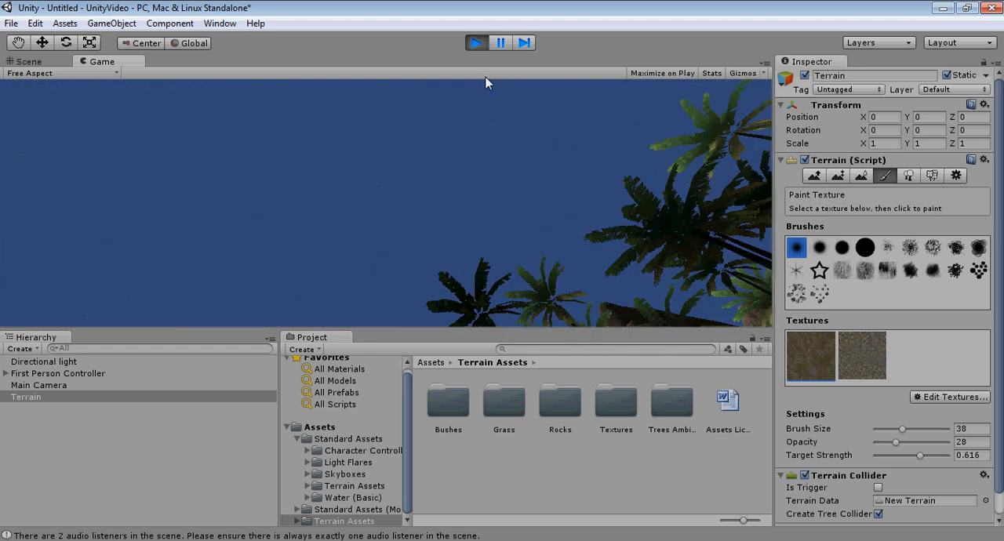
pyautogui.click(474, 41)
# Step: Add the Willow to the terrain's tree types with a bend factor of 1
pyautogui.moveTo(494, 203); pyautogui.dragTo(417, 236, button='middle')
pyautogui.scroll(-10, 417, 237)
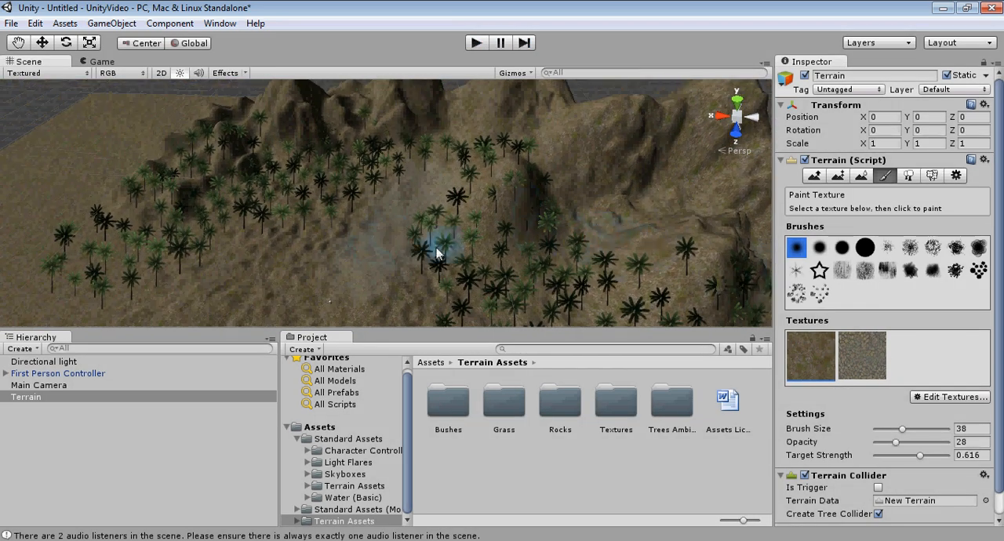
pyautogui.click(910, 176)
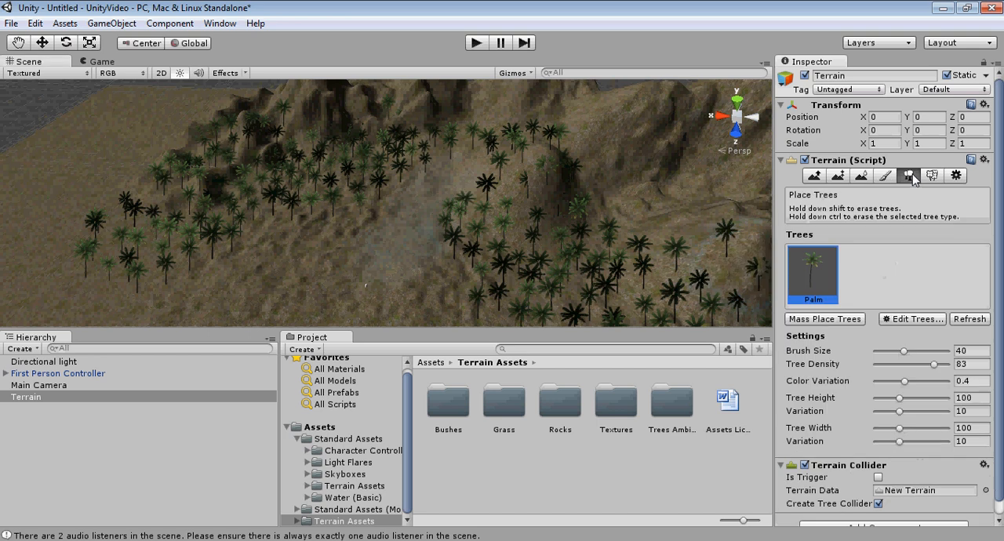
pyautogui.click(913, 317)
pyautogui.click(919, 322)
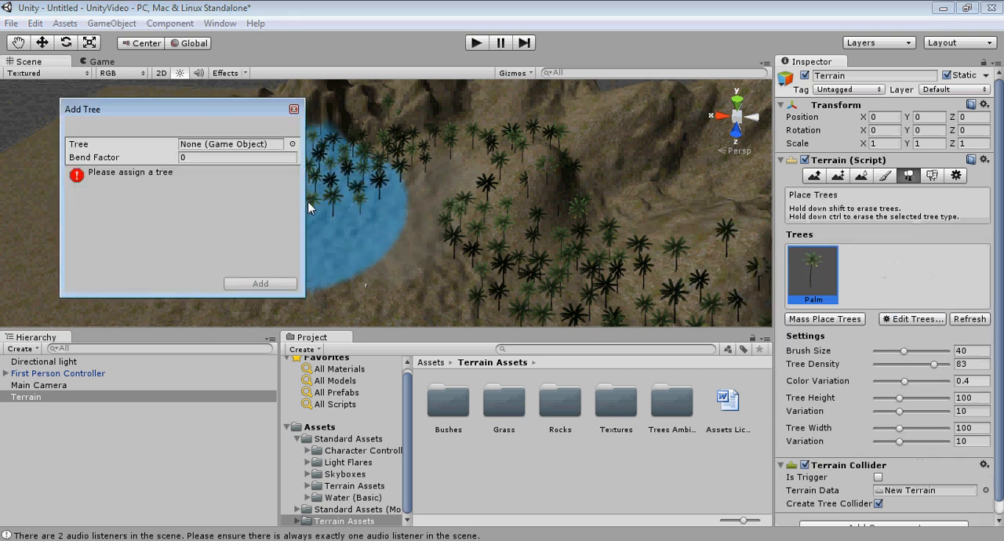
pyautogui.click(292, 144)
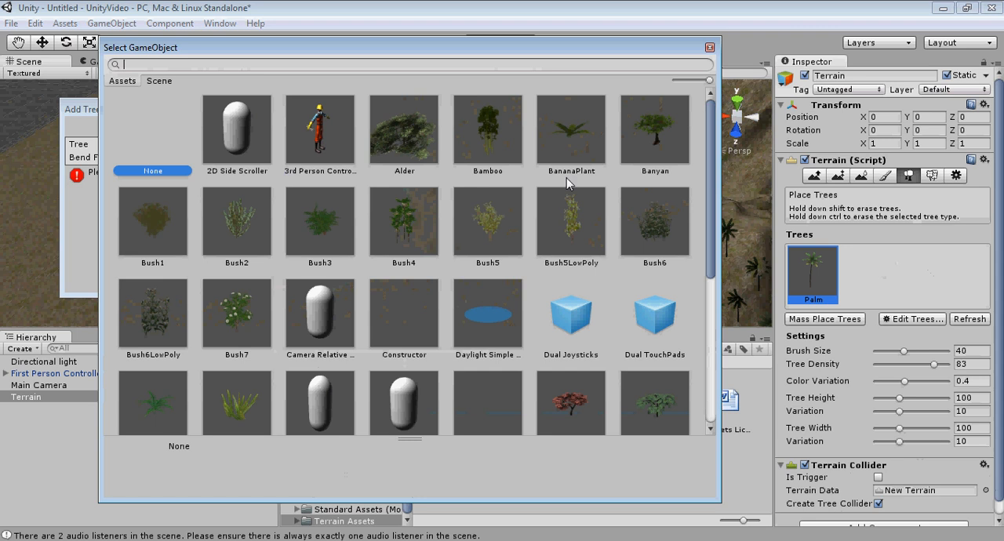
pyautogui.moveTo(710, 127); pyautogui.dragTo(709, 282)
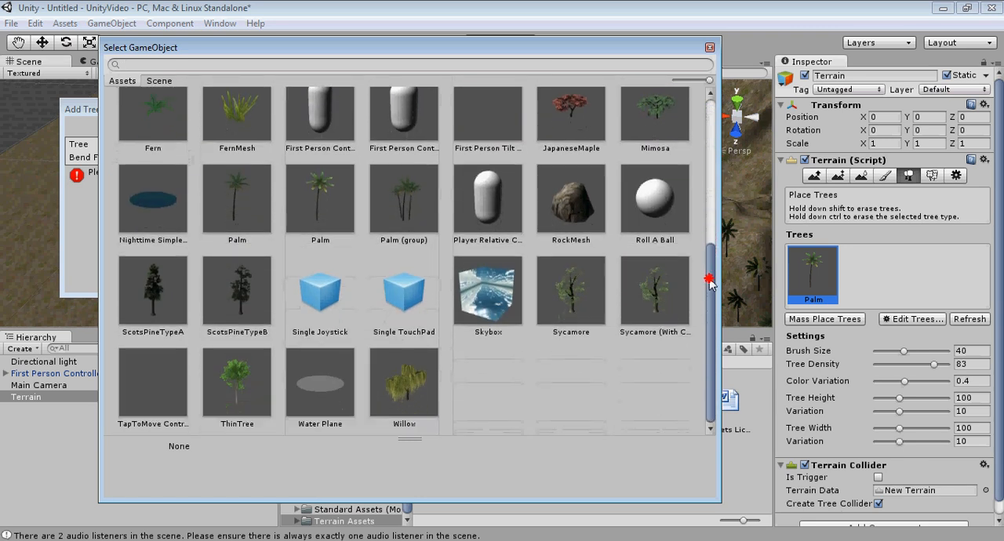
pyautogui.doubleClick(391, 375)
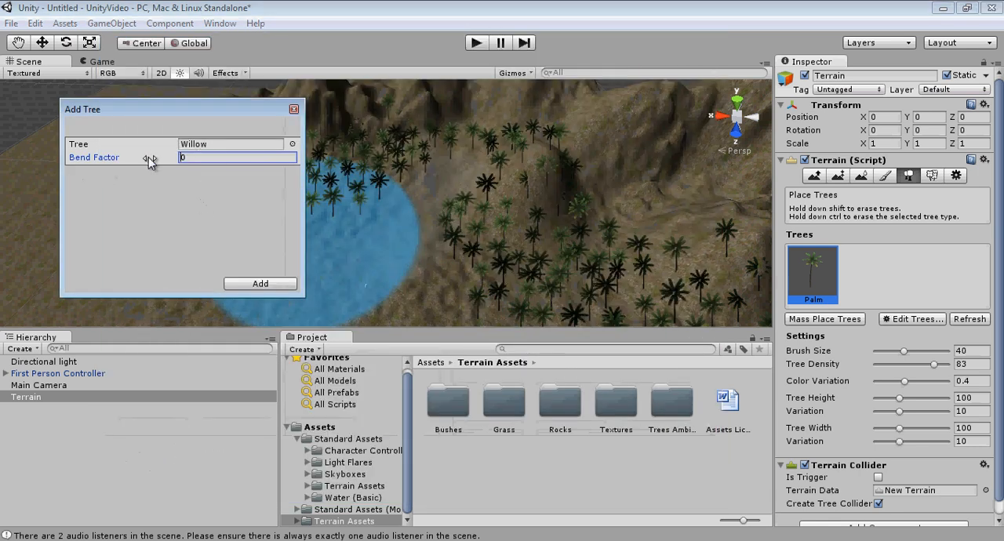
pyautogui.click(186, 158)
pyautogui.write('1')
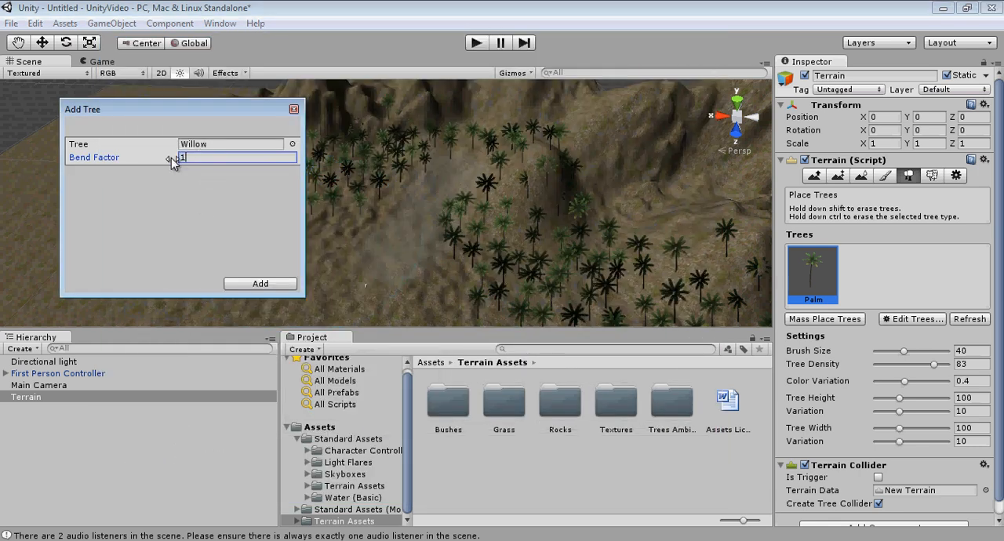
pyautogui.click(258, 286)
# Step: Set the tree placement brush size to 1 and the tree density to 100
pyautogui.scroll(-5, 440, 216)
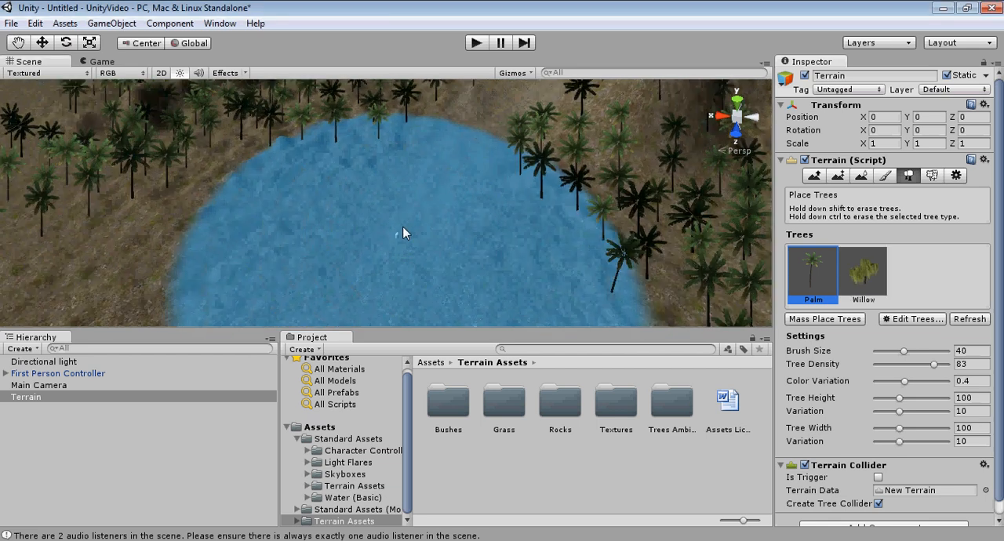
pyautogui.scroll(1, 414, 218)
pyautogui.moveTo(424, 196)
pyautogui.mouseDown(button='right')
pyautogui.moveTo(471, 224)
pyautogui.moveTo(477, 214)
pyautogui.mouseUp(button='right')
pyautogui.scroll(-3, 408, 177)
pyautogui.moveTo(409, 177); pyautogui.dragTo(450, 217, button='right')
pyautogui.scroll(-2, 450, 217)
pyautogui.scroll(1, 418, 196)
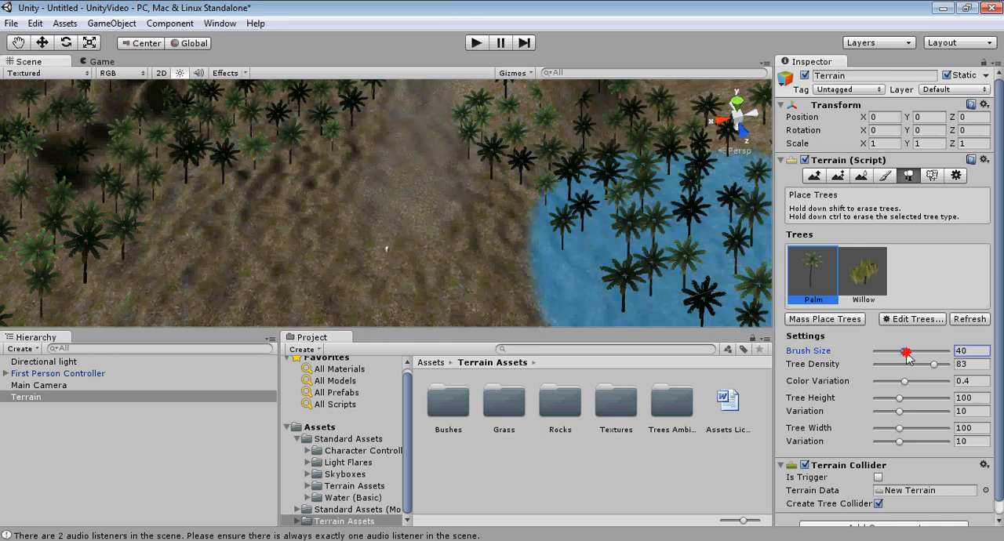
pyautogui.moveTo(906, 353); pyautogui.dragTo(896, 353)
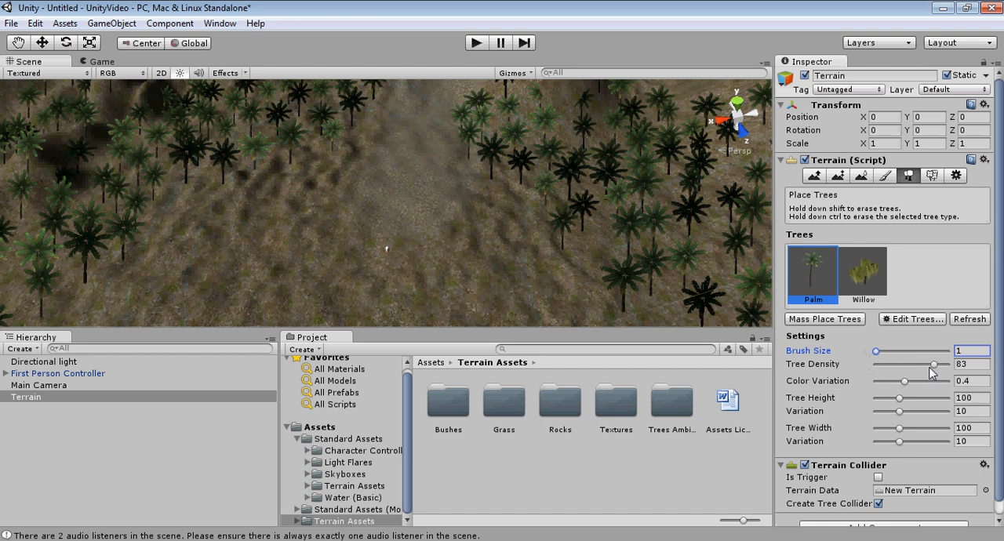
pyautogui.scroll(6, 403, 235)
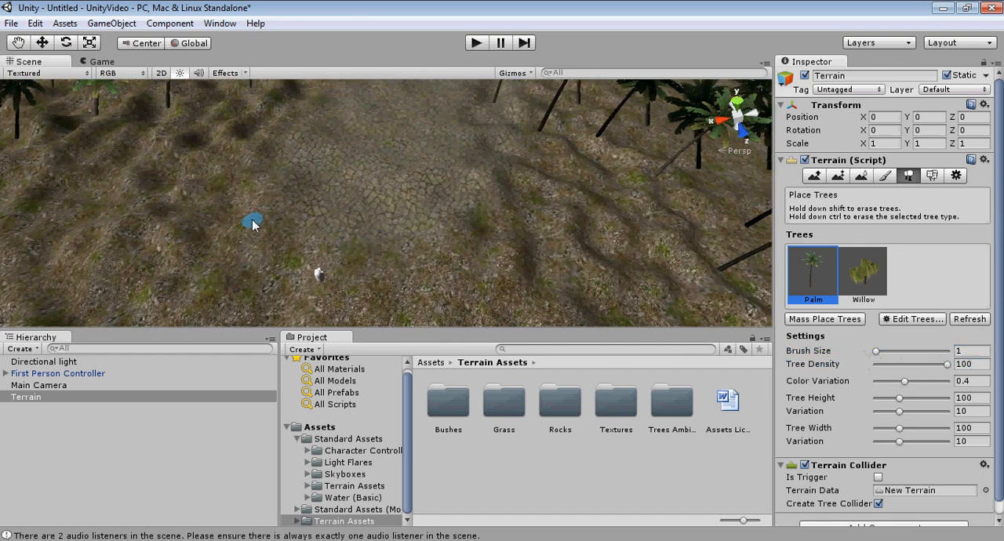
# Step: Place a single palm beside the First Person Controller and remove it again
pyautogui.keyDown('alt'); pyautogui.moveTo(283, 228); pyautogui.dragTo(375, 232); pyautogui.keyUp('alt')
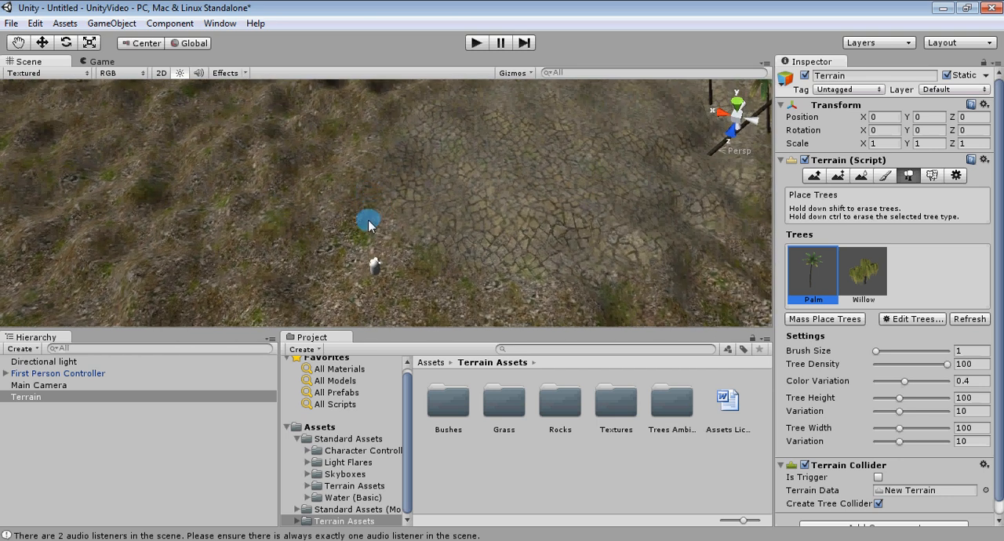
pyautogui.click(369, 223)
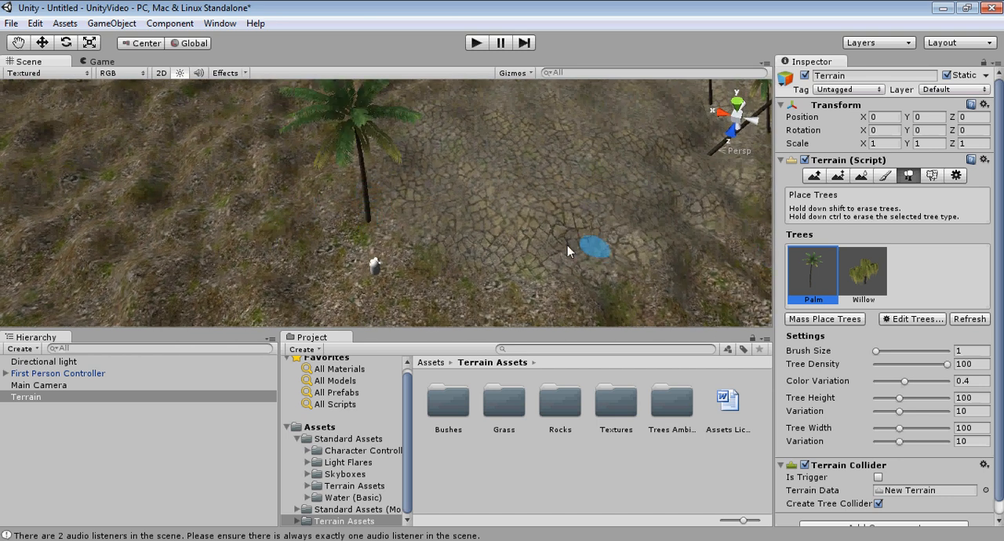
pyautogui.keyDown('shift'); pyautogui.click(373, 223); pyautogui.keyUp('shift')
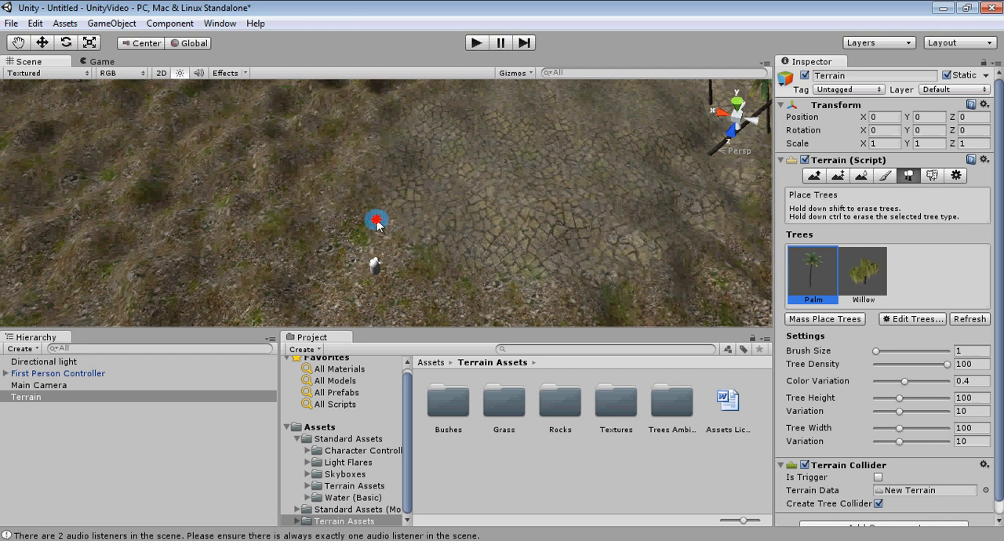
# Step: Plant one Willow on the terrain right beside the First Person Controller
pyautogui.click(876, 276)
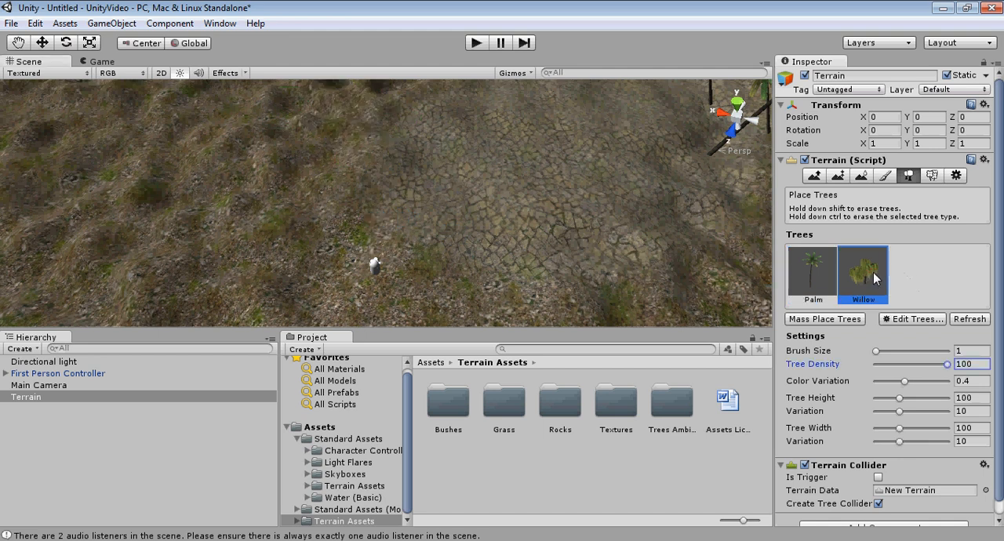
pyautogui.click(354, 229)
pyautogui.keyDown('alt'); pyautogui.moveTo(463, 235); pyautogui.dragTo(499, 201); pyautogui.keyUp('alt')
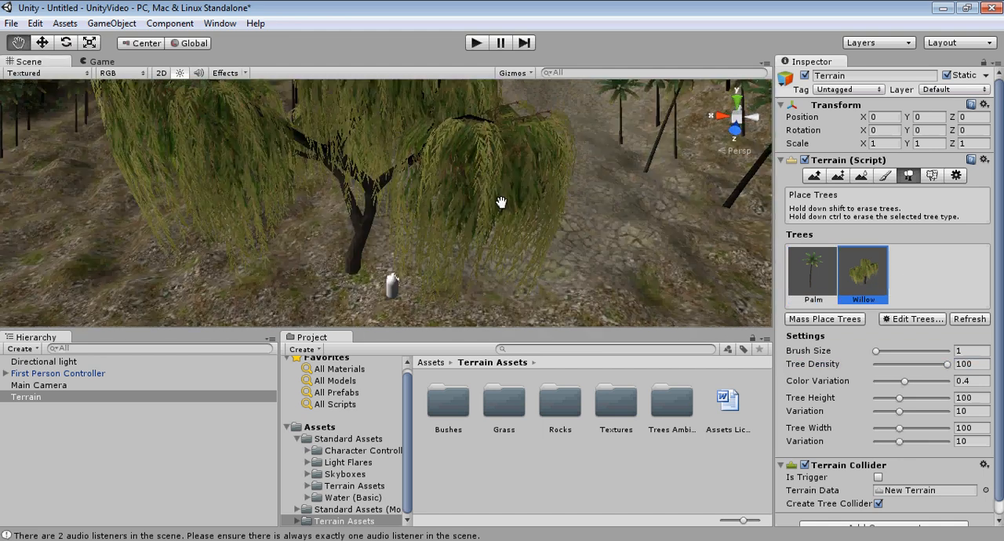
pyautogui.moveTo(499, 201); pyautogui.dragTo(495, 193, button='middle')
# Step: Run the scene to view the planted willow from the first-person camera, and stop the playback
pyautogui.click(476, 43)
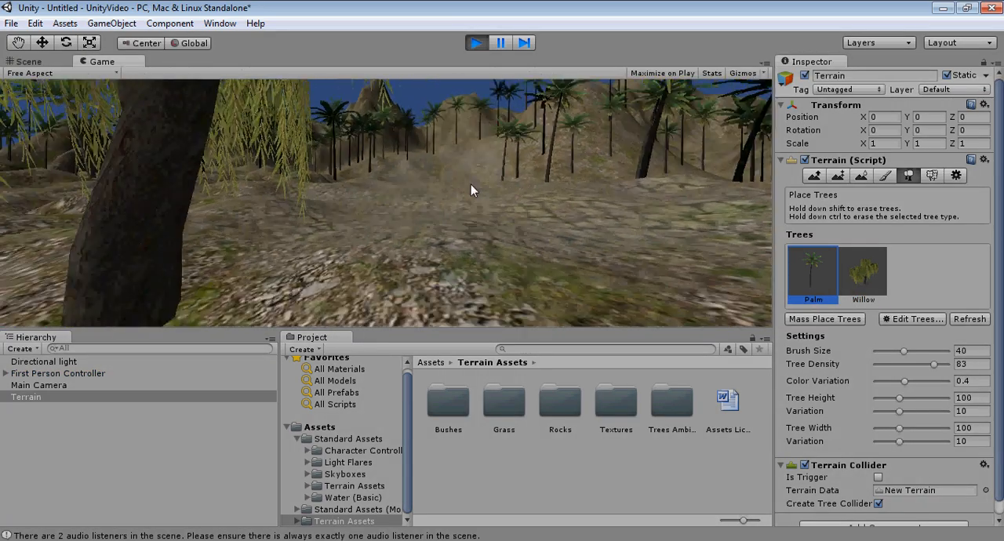
pyautogui.click(476, 43)
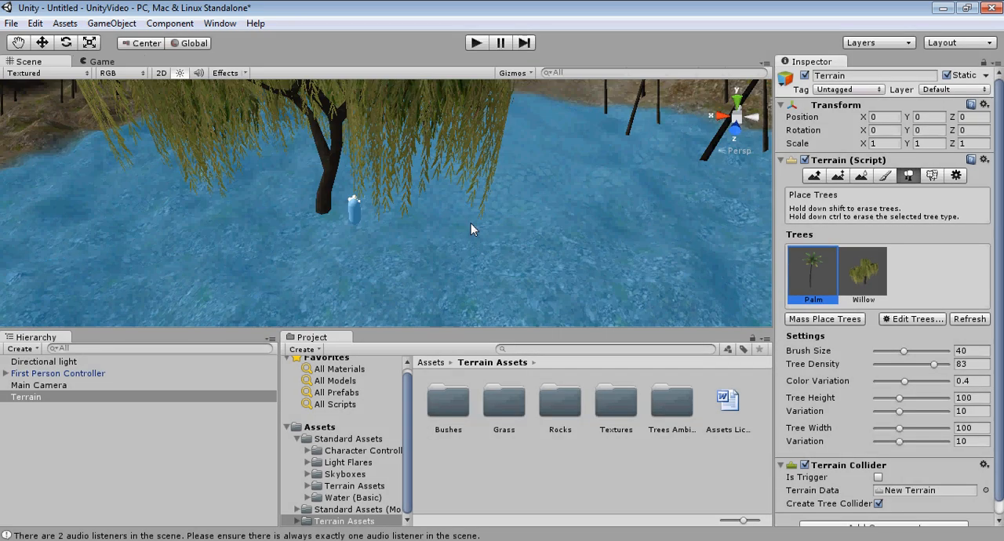
pyautogui.scroll(-3, 431, 243)
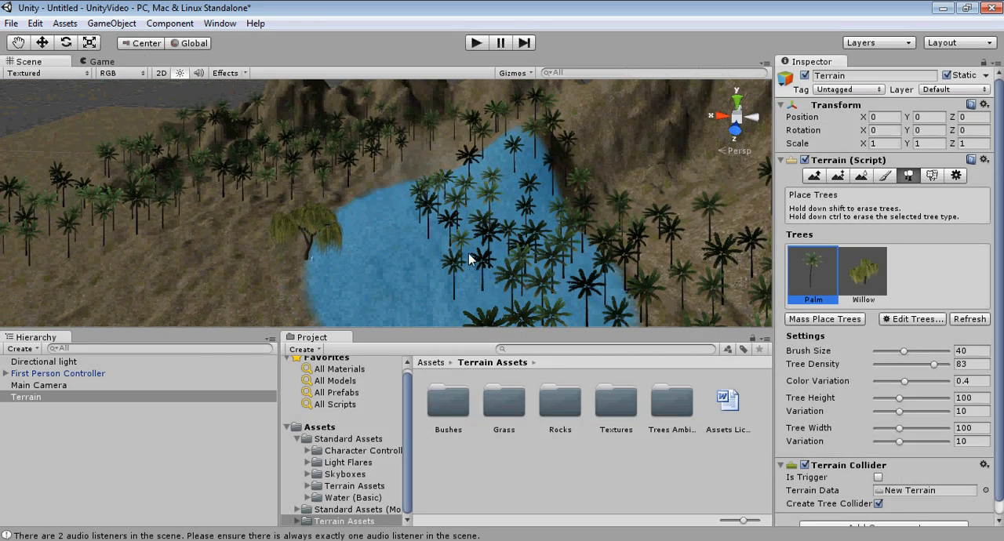
# Step: Add the Alder tree to the terrain's tree list with a bend factor of 1
pyautogui.click(919, 317)
pyautogui.click(919, 325)
pyautogui.click(293, 144)
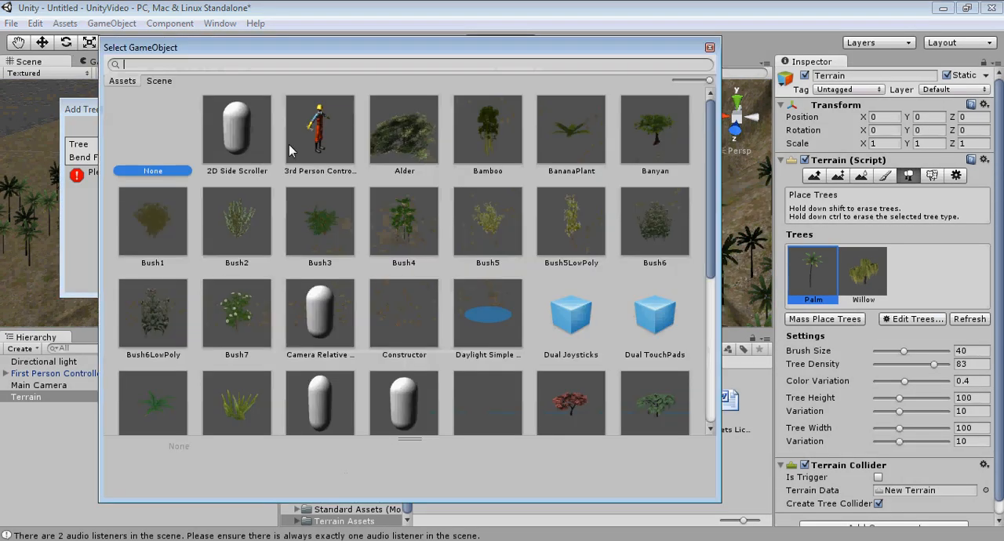
pyautogui.doubleClick(395, 127)
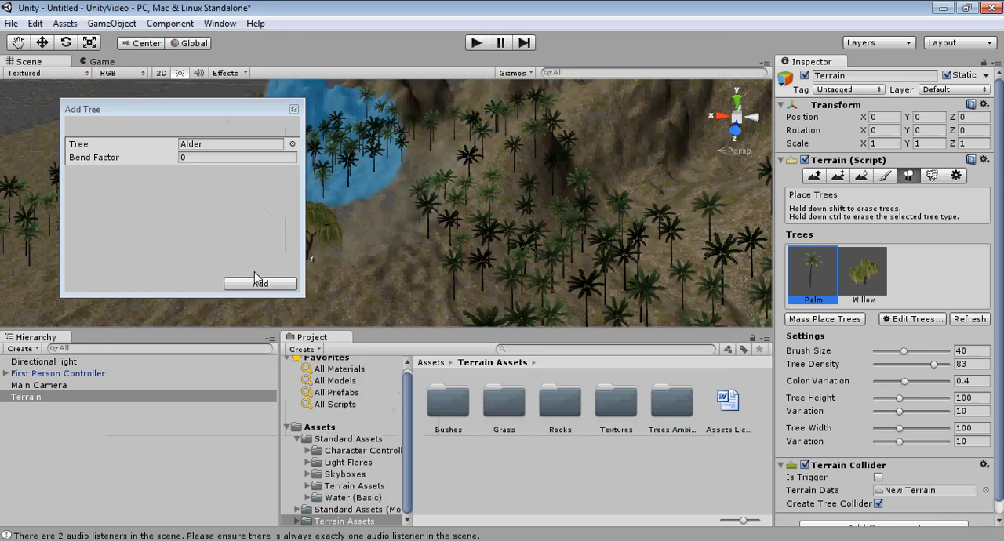
pyautogui.click(189, 159)
pyautogui.write('1')
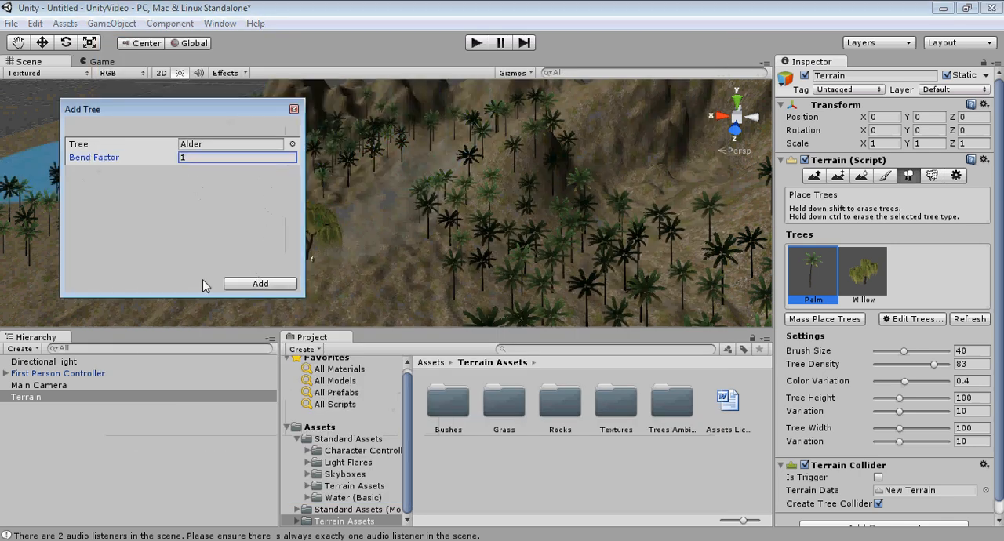
pyautogui.click(260, 283)
pyautogui.moveTo(382, 245); pyautogui.dragTo(345, 262, button='middle')
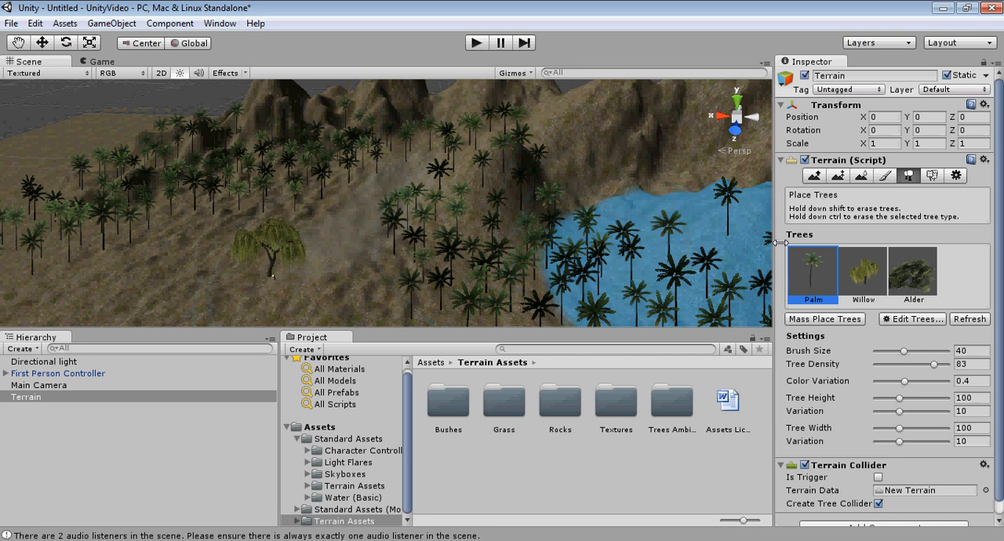
# Step: Select the Alder and set brush size 23, color variation 0.77, tree height variation 23 and tree width variation 24
pyautogui.click(913, 272)
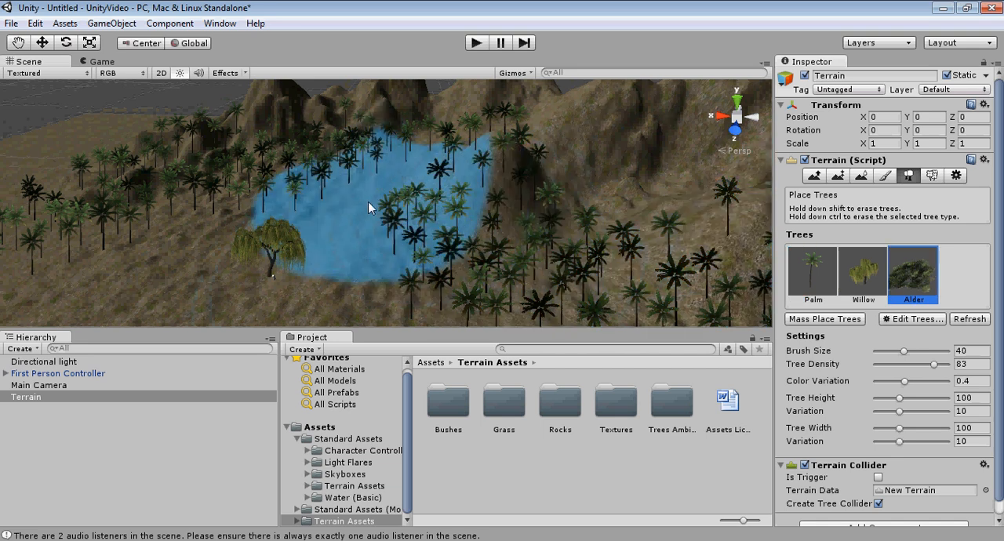
pyautogui.keyDown('alt'); pyautogui.moveTo(368, 201); pyautogui.dragTo(425, 264); pyautogui.keyUp('alt')
pyautogui.scroll(2, 357, 207)
pyautogui.moveTo(357, 208)
pyautogui.mouseDown(button='middle')
pyautogui.moveTo(347, 179)
pyautogui.moveTo(367, 201)
pyautogui.mouseUp(button='middle')
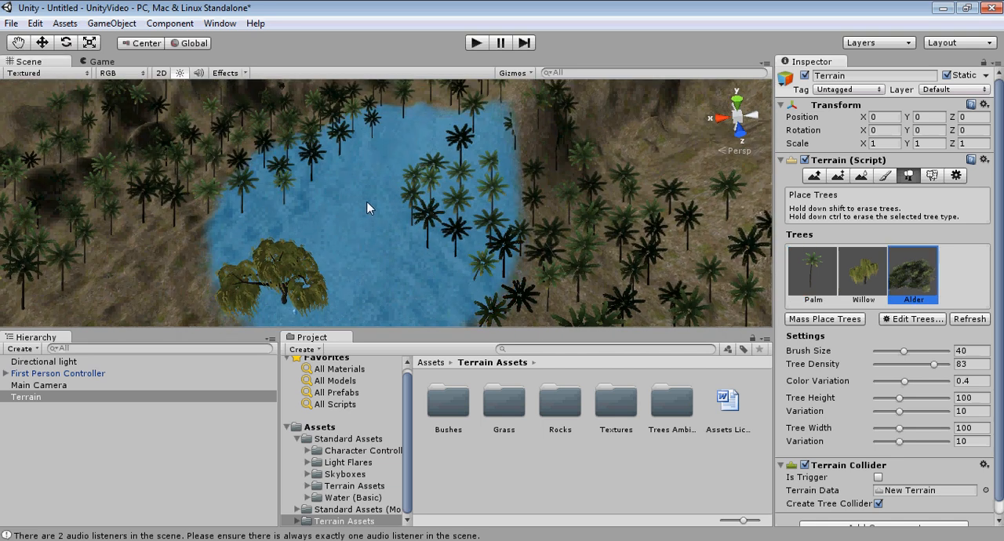
pyautogui.moveTo(904, 350); pyautogui.dragTo(891, 351)
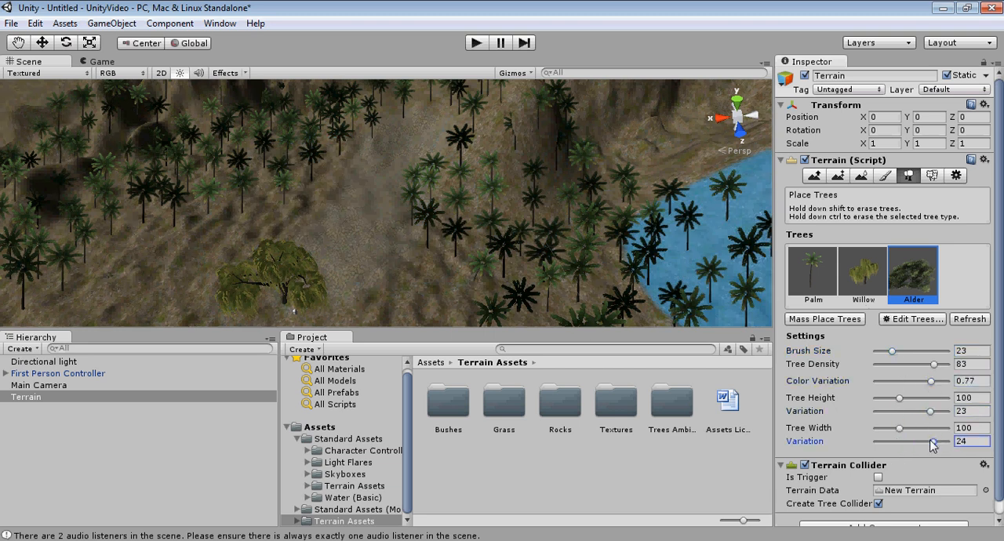
pyautogui.moveTo(423, 226); pyautogui.dragTo(443, 227, button='middle')
pyautogui.scroll(-1, 442, 226)
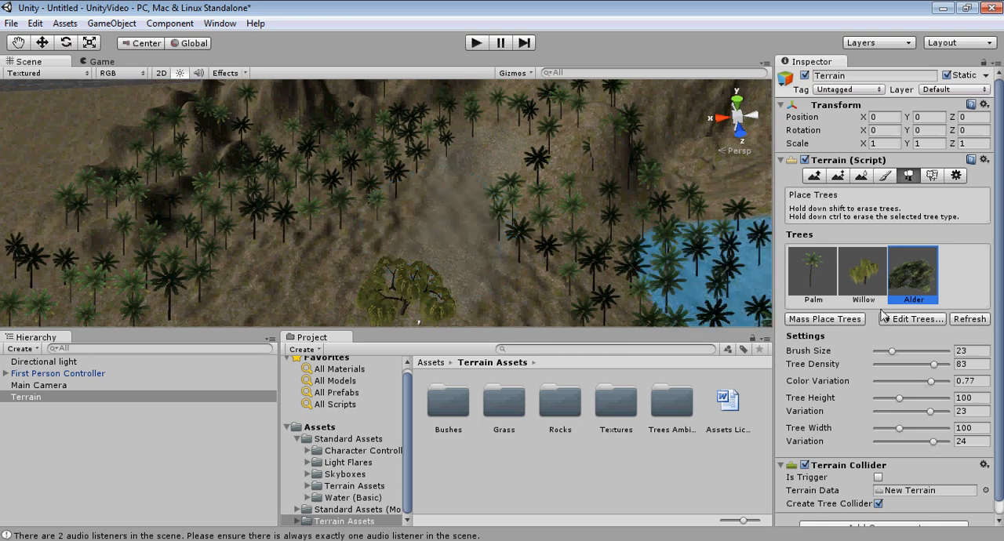
# Step: Set the tree density to 63 and plant a group of alders on the open ground near the willow
pyautogui.moveTo(934, 365); pyautogui.dragTo(926, 365)
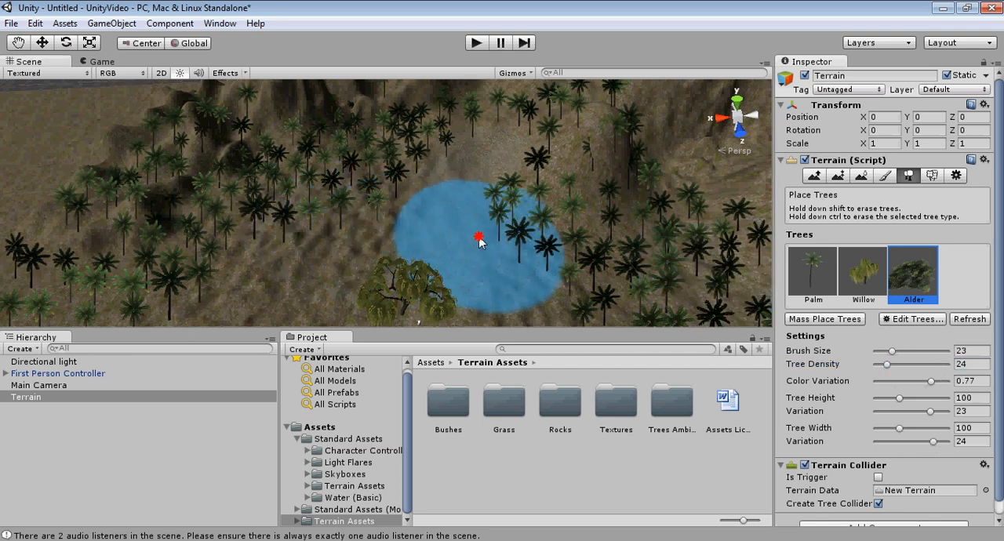
pyautogui.scroll(8, 479, 242)
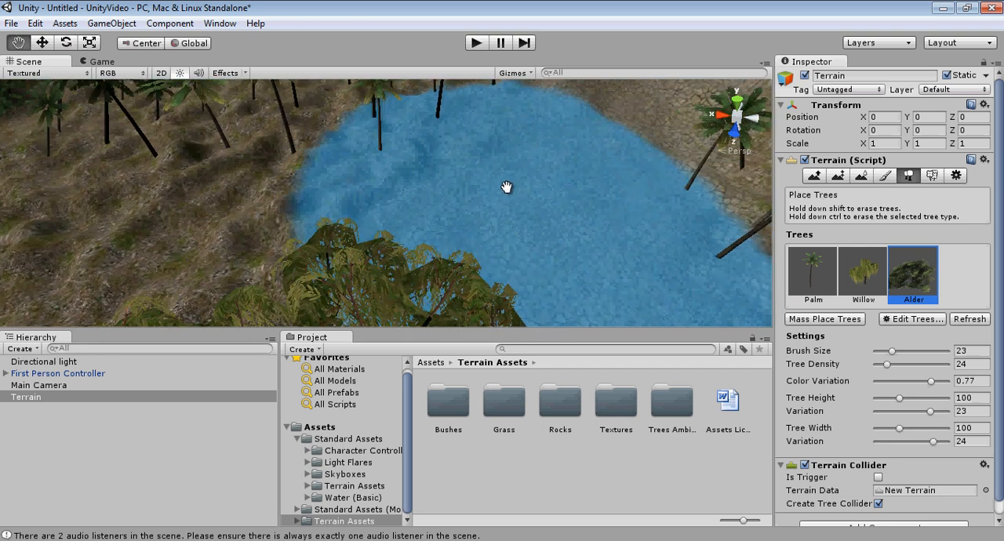
pyautogui.moveTo(507, 187); pyautogui.dragTo(562, 214, button='middle')
pyautogui.click(923, 281)
pyautogui.scroll(-5, 432, 196)
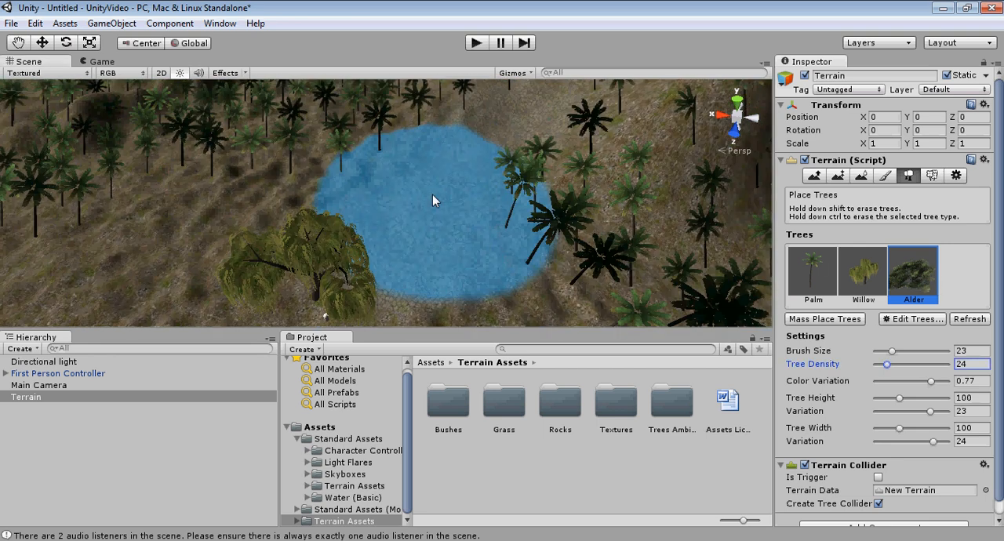
pyautogui.moveTo(432, 194); pyautogui.dragTo(643, 271, button='middle')
pyautogui.moveTo(917, 364); pyautogui.dragTo(922, 365)
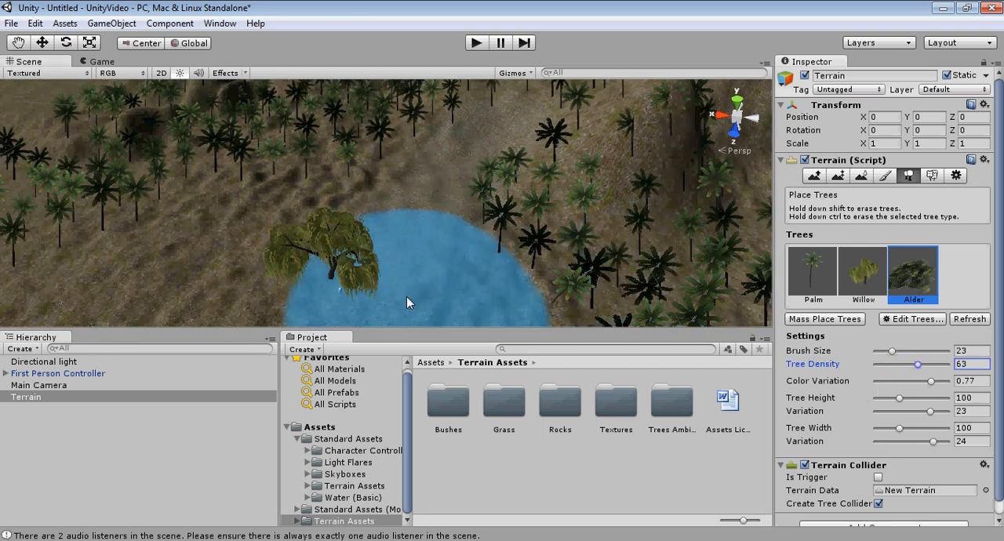
pyautogui.scroll(-5, 423, 281)
pyautogui.moveTo(452, 258); pyautogui.dragTo(518, 213, button='middle')
pyautogui.click(280, 263)
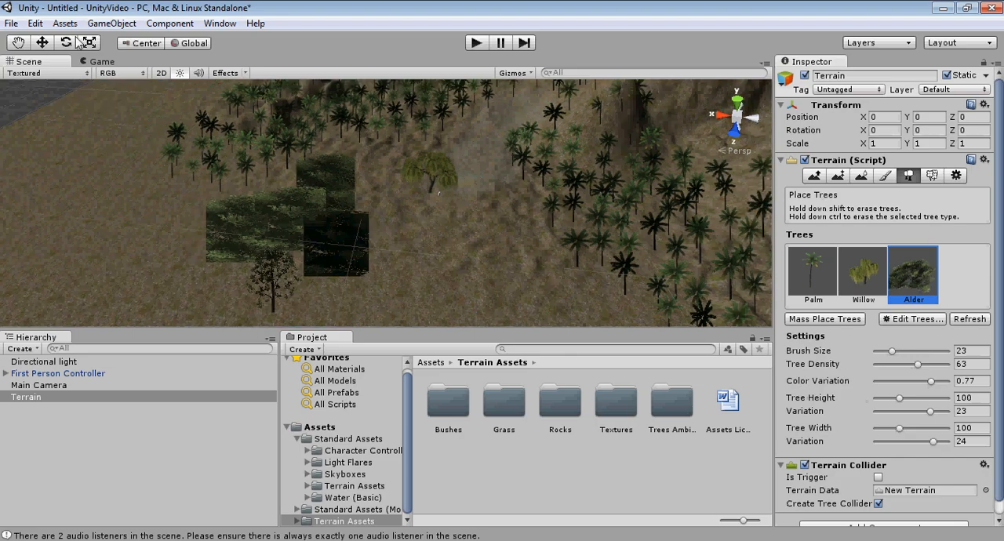
# Step: Examine the planted alders, the willow and the surrounding palms up close and from several angles
pyautogui.click(19, 42)
pyautogui.moveTo(272, 205); pyautogui.dragTo(287, 125, button='right')
pyautogui.moveTo(329, 208); pyautogui.dragTo(340, 152)
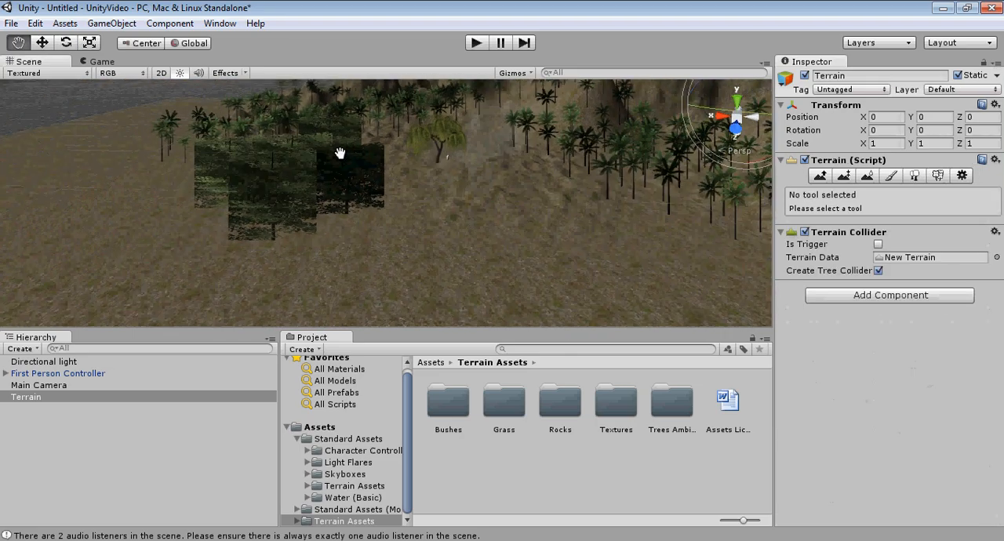
pyautogui.press('e')
pyautogui.scroll(5, 322, 164)
pyautogui.scroll(-2, 322, 164)
pyautogui.scroll(3, 313, 147)
pyautogui.scroll(-5, 313, 146)
pyautogui.moveTo(313, 147); pyautogui.dragTo(329, 173, button='middle')
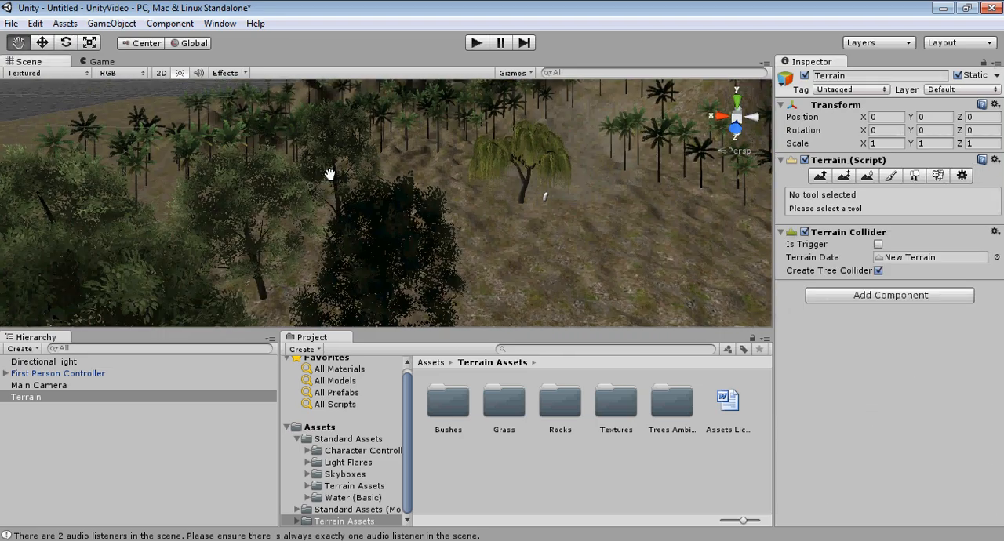
pyautogui.moveTo(329, 174); pyautogui.dragTo(347, 197, button='right')
pyautogui.moveTo(347, 197); pyautogui.dragTo(204, 183, button='middle')
pyautogui.scroll(3, 194, 194)
pyautogui.scroll(-2, 195, 194)
pyautogui.scroll(-2, 222, 188)
pyautogui.moveTo(204, 185); pyautogui.dragTo(94, 168, button='right')
pyautogui.scroll(3, 94, 168)
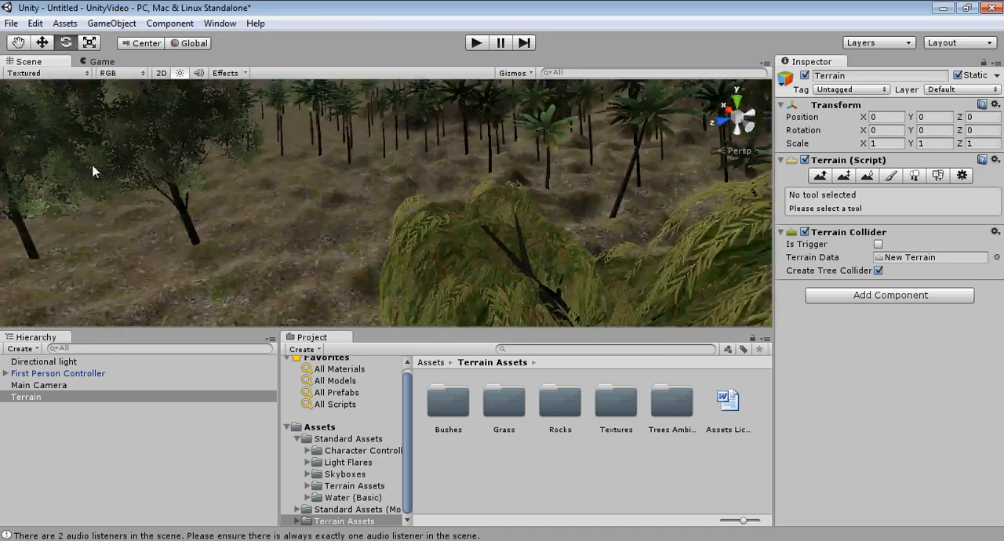
pyautogui.scroll(-4, 96, 170)
pyautogui.moveTo(235, 184); pyautogui.dragTo(47, 184, button='middle')
pyautogui.moveTo(167, 195); pyautogui.dragTo(169, 185, button='middle')
pyautogui.scroll(3, 171, 182)
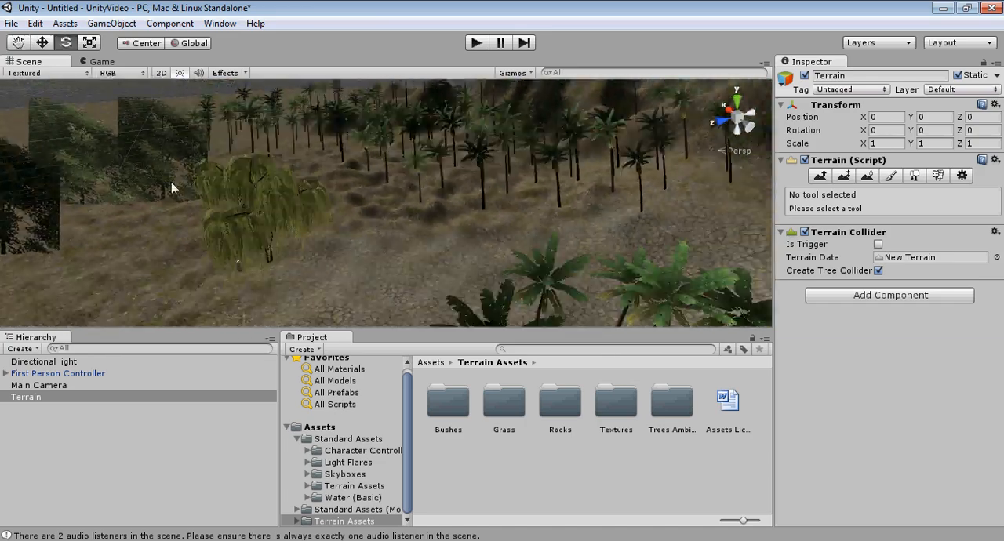
pyautogui.moveTo(171, 183); pyautogui.dragTo(307, 204, button='right')
pyautogui.scroll(-3, 307, 206)
pyautogui.moveTo(306, 205); pyautogui.dragTo(356, 210, button='middle')
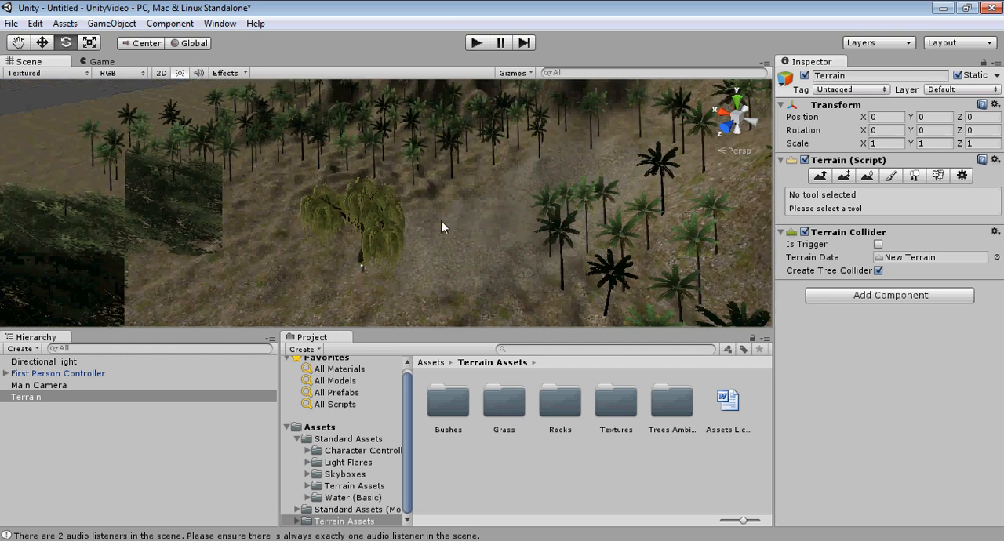
pyautogui.moveTo(476, 210); pyautogui.dragTo(405, 207, button='middle')
pyautogui.moveTo(406, 207); pyautogui.dragTo(504, 237, button='right')
pyautogui.scroll(-2, 506, 237)
pyautogui.moveTo(337, 194); pyautogui.dragTo(475, 218, button='middle')
# Step: Plant more alders on the painted path beside and behind the willow
pyautogui.click(914, 174)
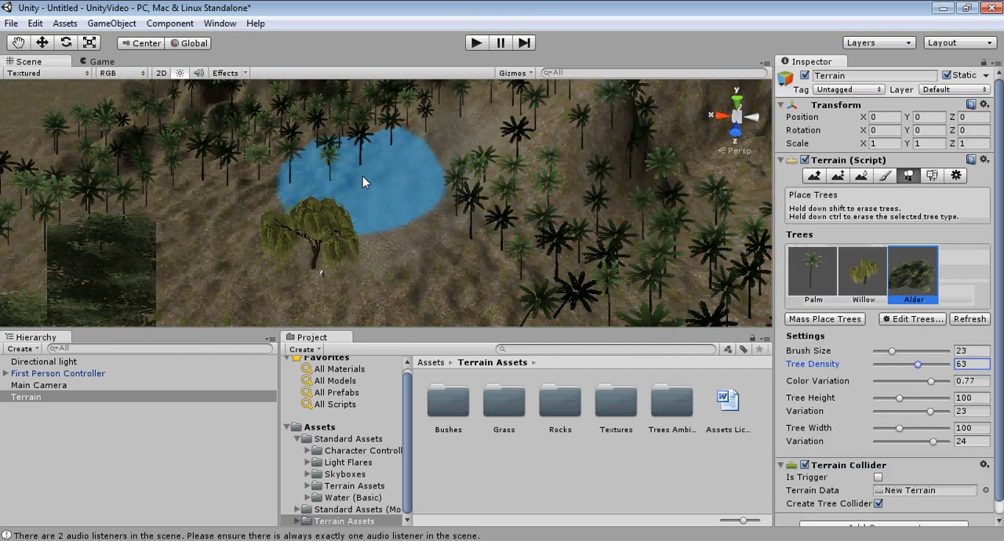
pyautogui.click(357, 177)
pyautogui.click(350, 179)
pyautogui.click(478, 233)
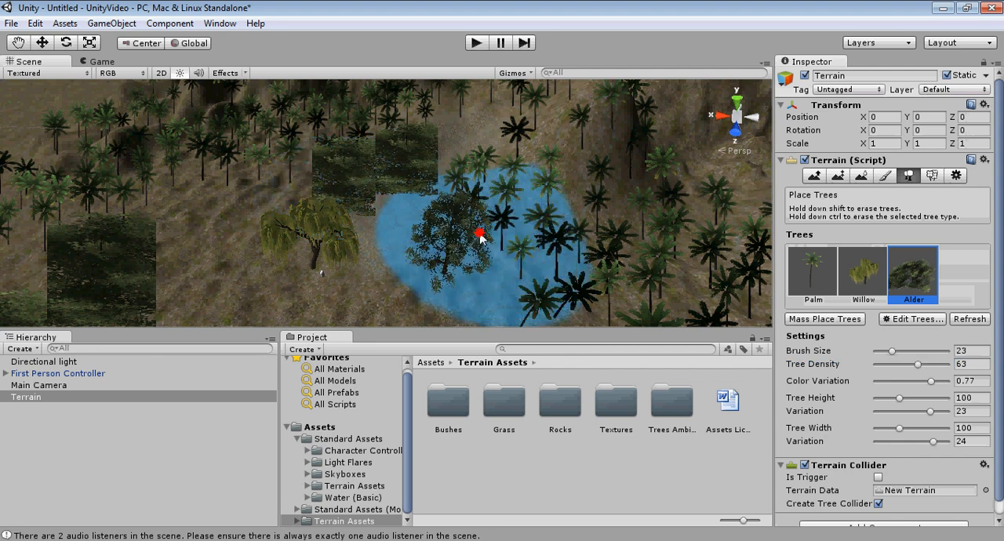
# Step: Run the scene, walk among the alders, willow and palms in first person, and stop the playback
pyautogui.click(477, 42)
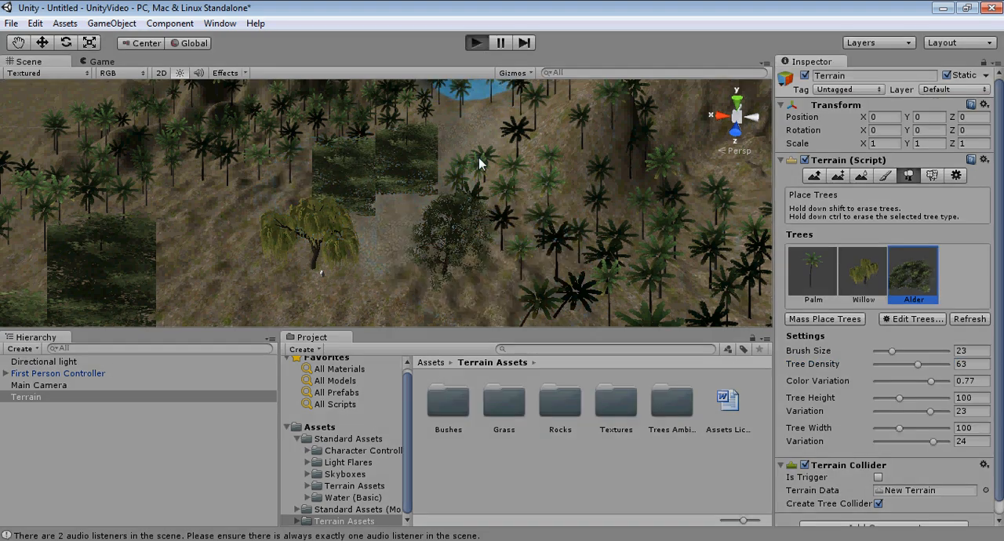
pyautogui.press('w')
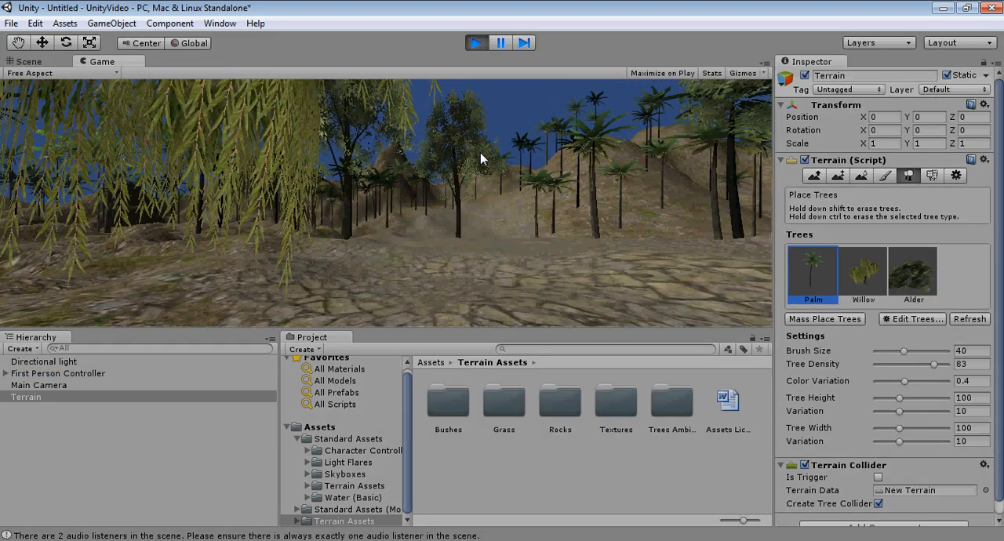
pyautogui.press('w')
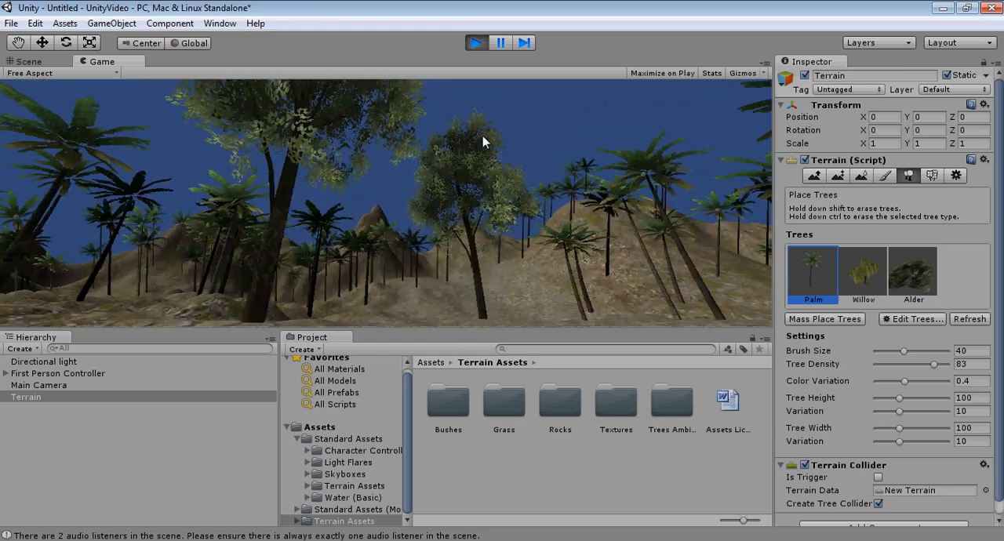
pyautogui.press('w')
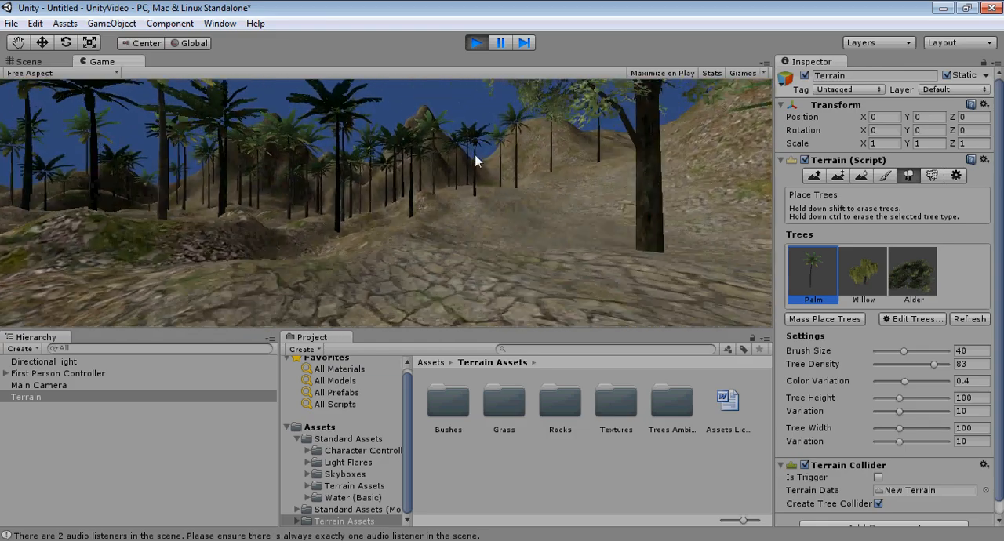
pyautogui.press('w')
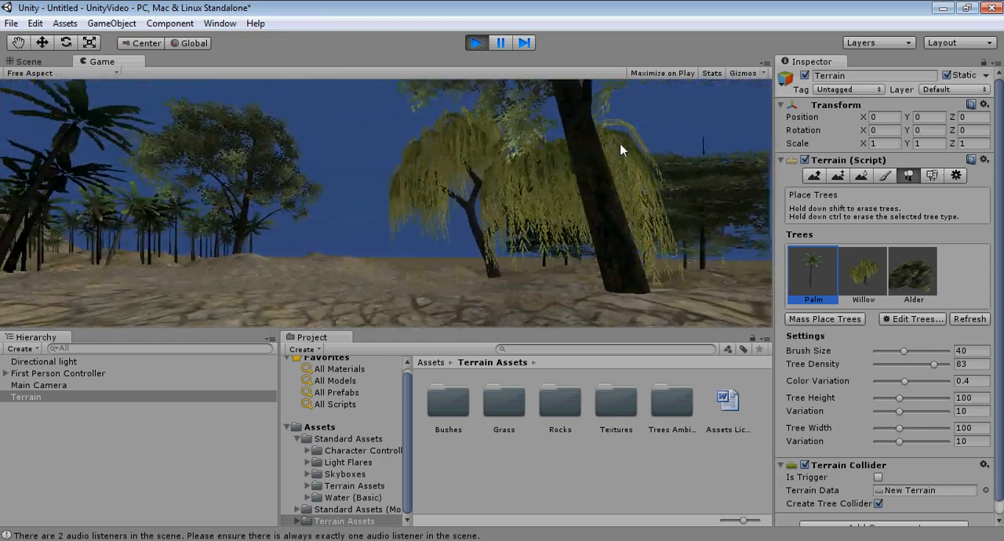
pyautogui.press('w')
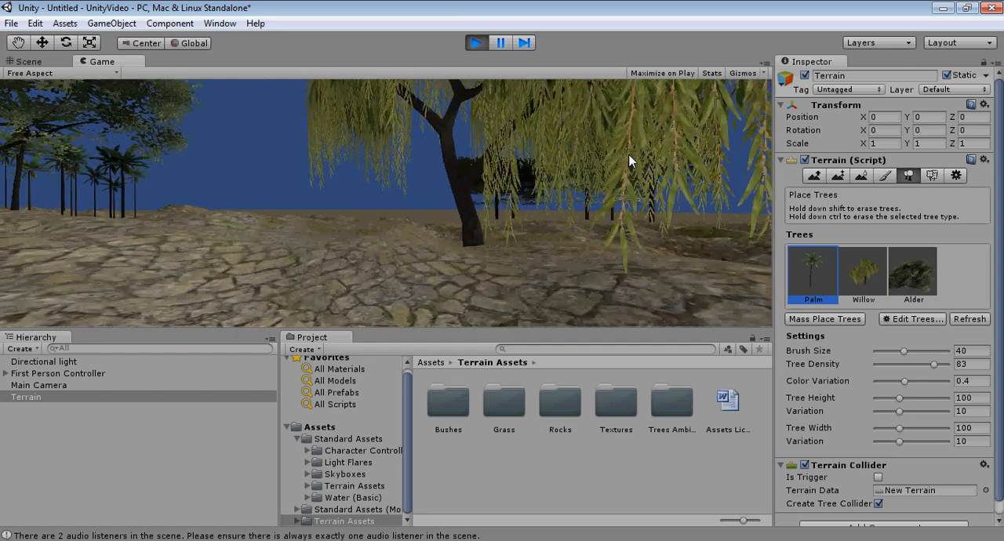
pyautogui.press('w')
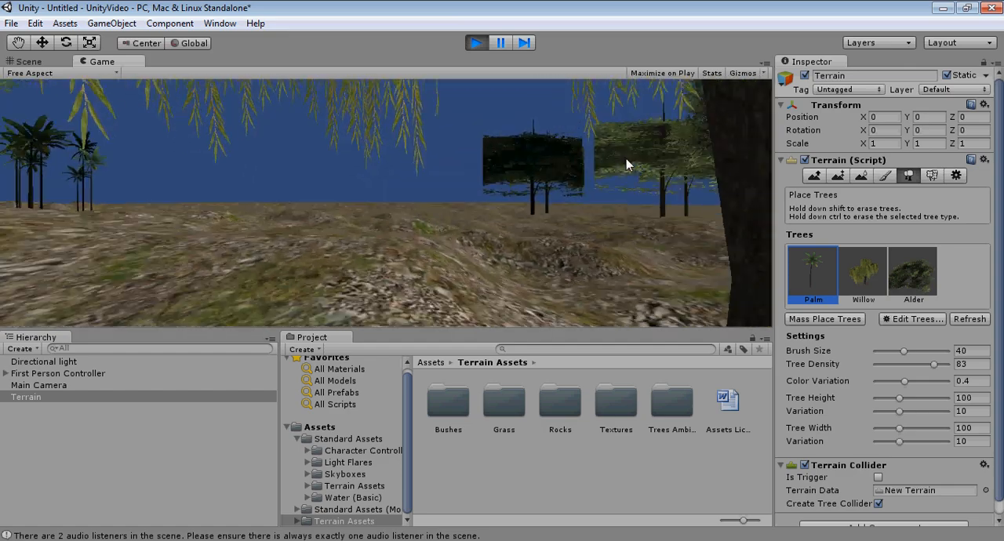
pyautogui.press('w')
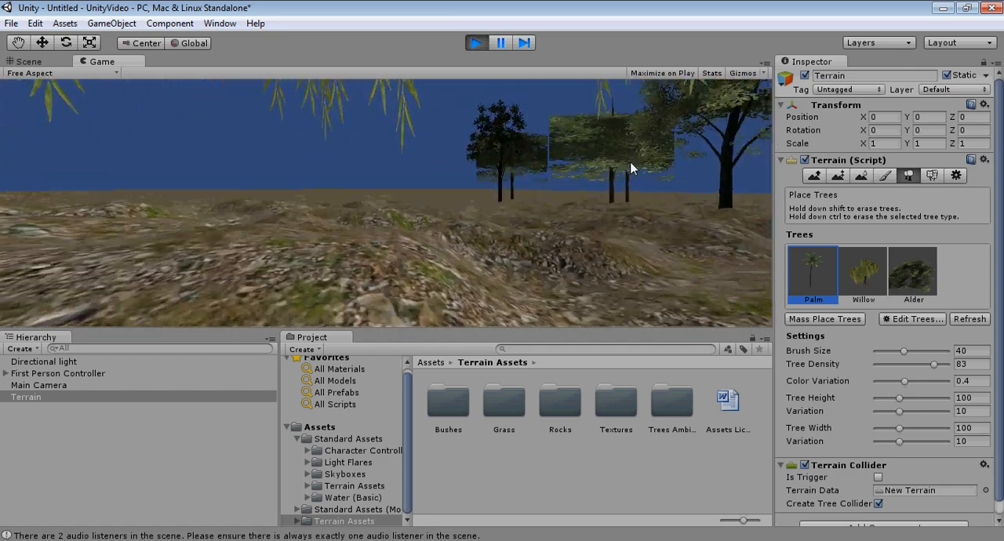
pyautogui.press('w')
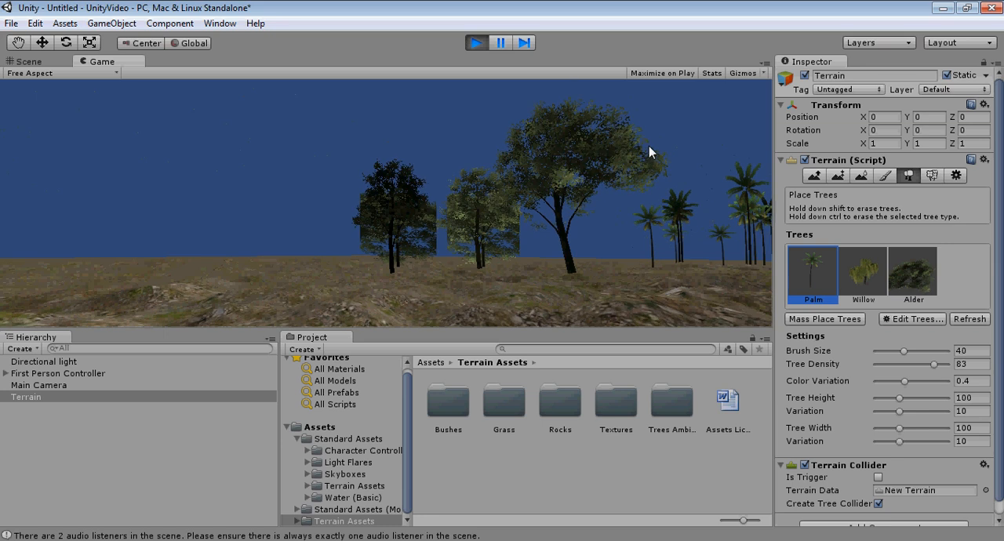
pyautogui.press('w')
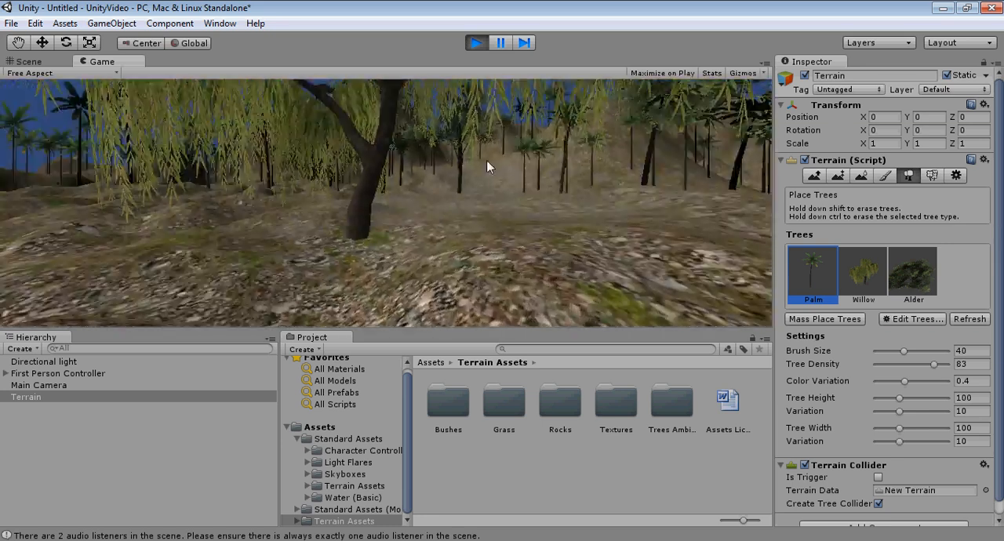
pyautogui.press('w')
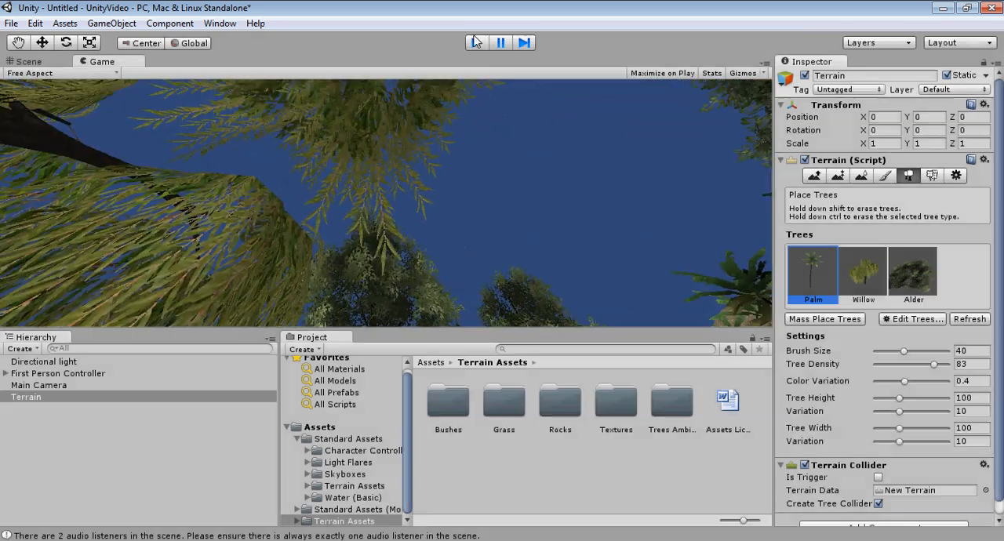
pyautogui.click(476, 43)
# Step: Switch the terrain from tree placement to painting details
pyautogui.scroll(-10, 484, 185)
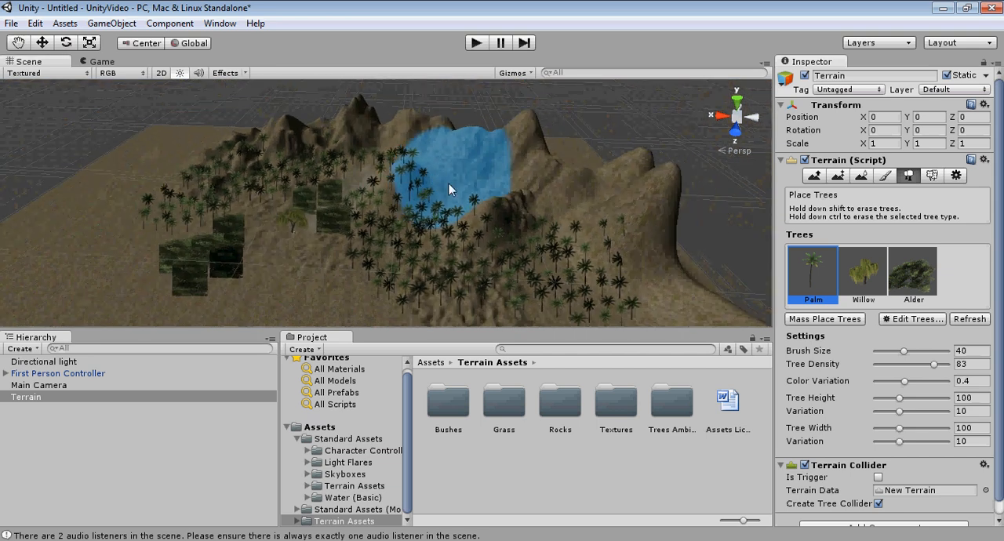
pyautogui.moveTo(425, 206); pyautogui.dragTo(387, 203, button='middle')
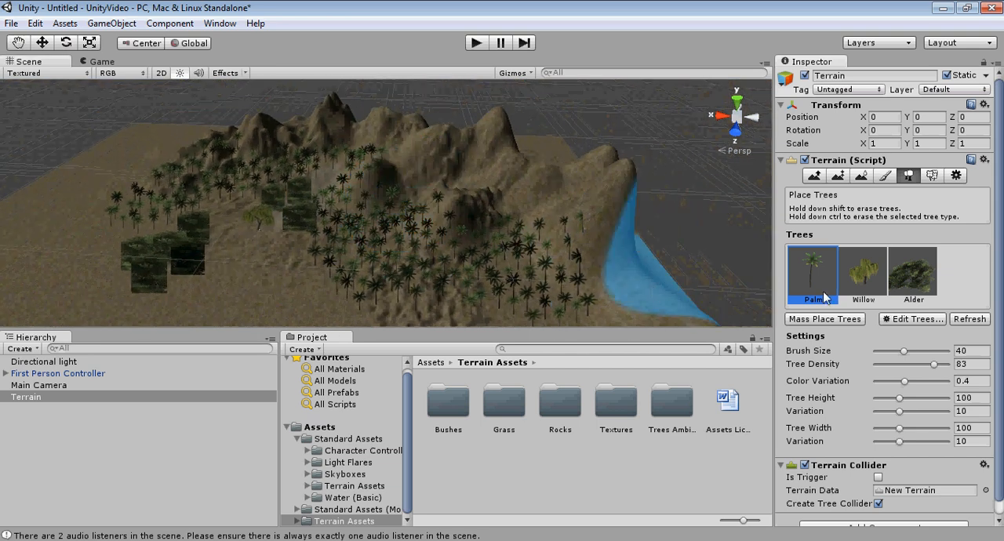
pyautogui.click(938, 176)
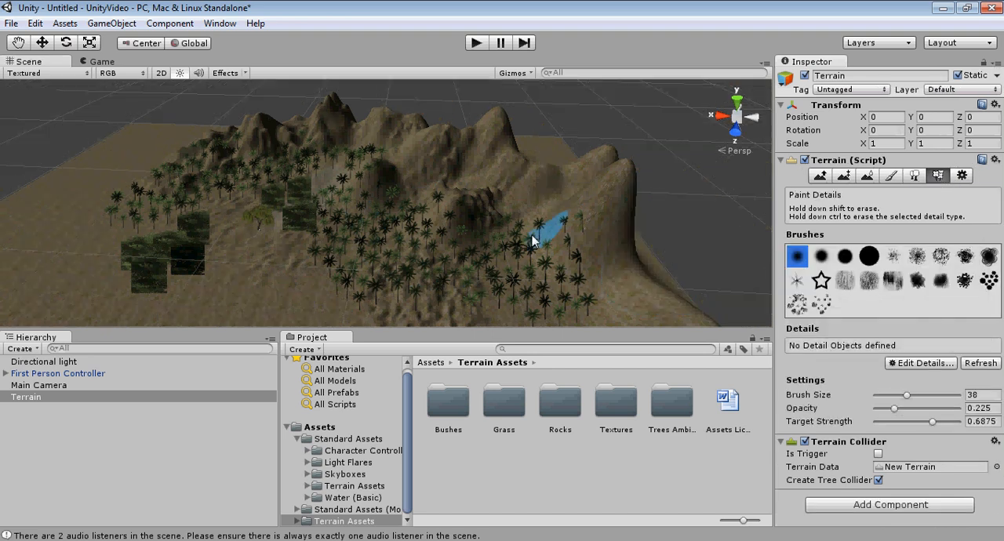
pyautogui.scroll(6, 319, 218)
pyautogui.moveTo(225, 218); pyautogui.dragTo(353, 207, button='middle')
pyautogui.scroll(6, 433, 218)
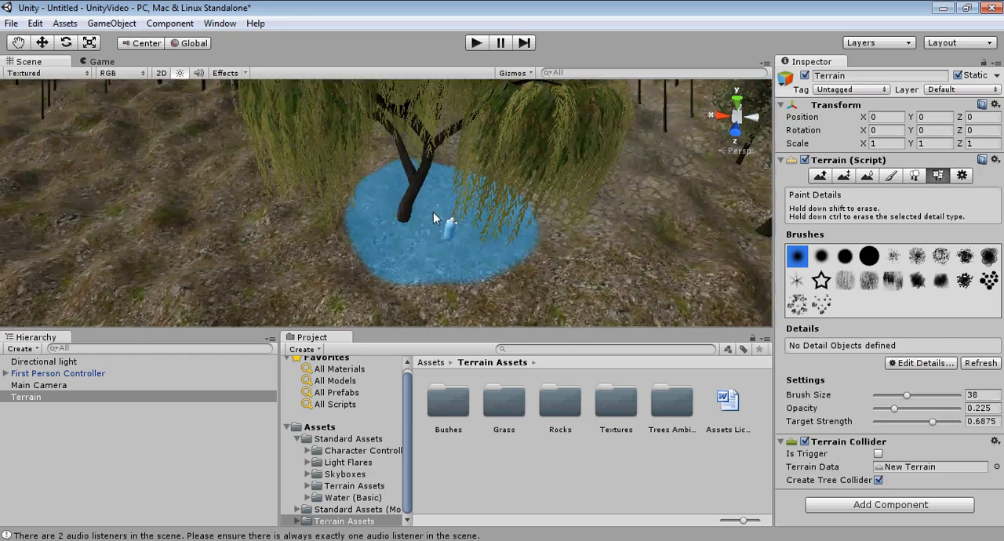
# Step: Examine the willow, the alders, the palms and the rocky path from several angles and distances
pyautogui.scroll(-5, 432, 212)
pyautogui.moveTo(433, 213); pyautogui.dragTo(452, 192, button='middle')
pyautogui.scroll(5, 436, 217)
pyautogui.scroll(-5, 448, 195)
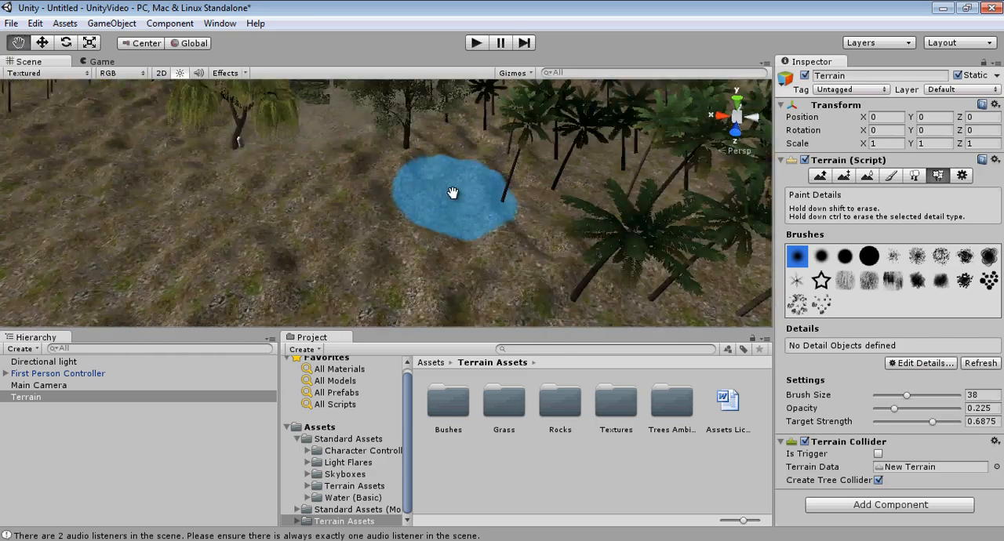
pyautogui.moveTo(347, 169); pyautogui.dragTo(364, 182, button='right')
pyautogui.moveTo(364, 183); pyautogui.dragTo(385, 182, button='middle')
pyautogui.scroll(2, 356, 171)
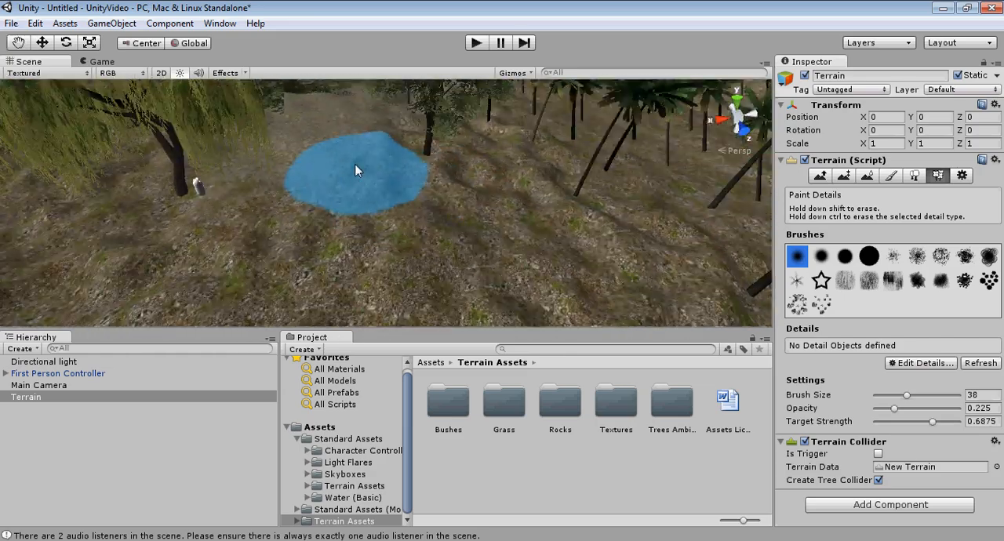
pyautogui.scroll(2, 357, 170)
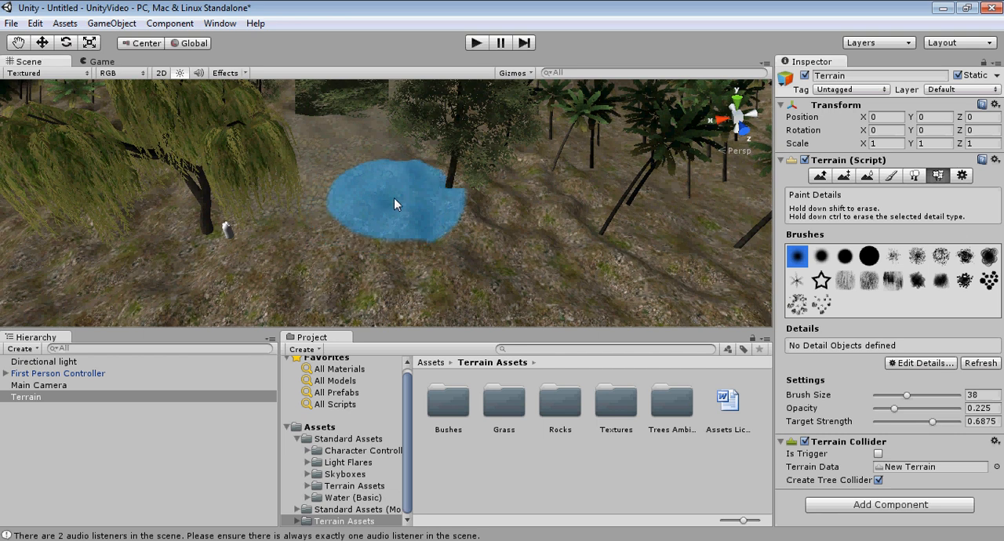
pyautogui.moveTo(380, 187); pyautogui.dragTo(393, 214, button='middle')
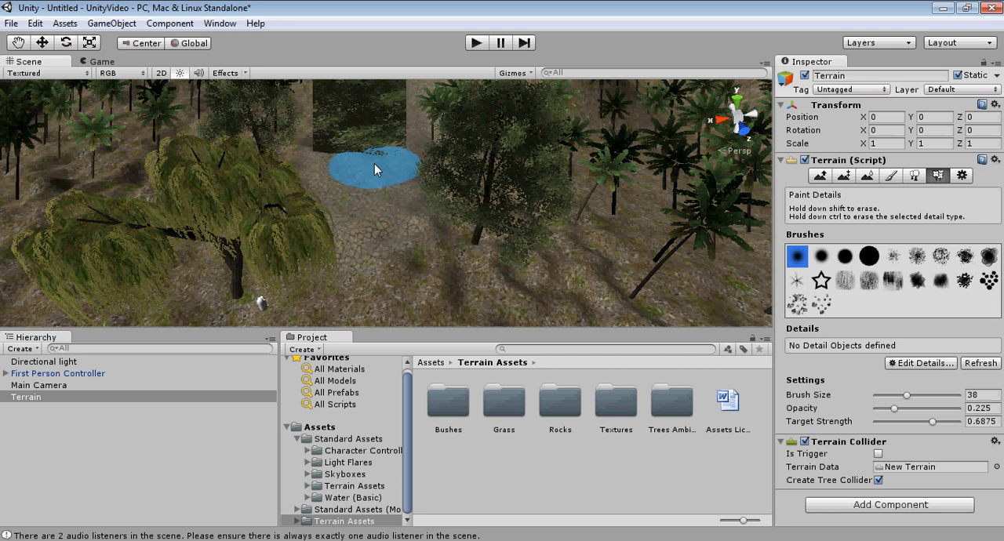
pyautogui.moveTo(374, 163); pyautogui.dragTo(362, 191, button='middle')
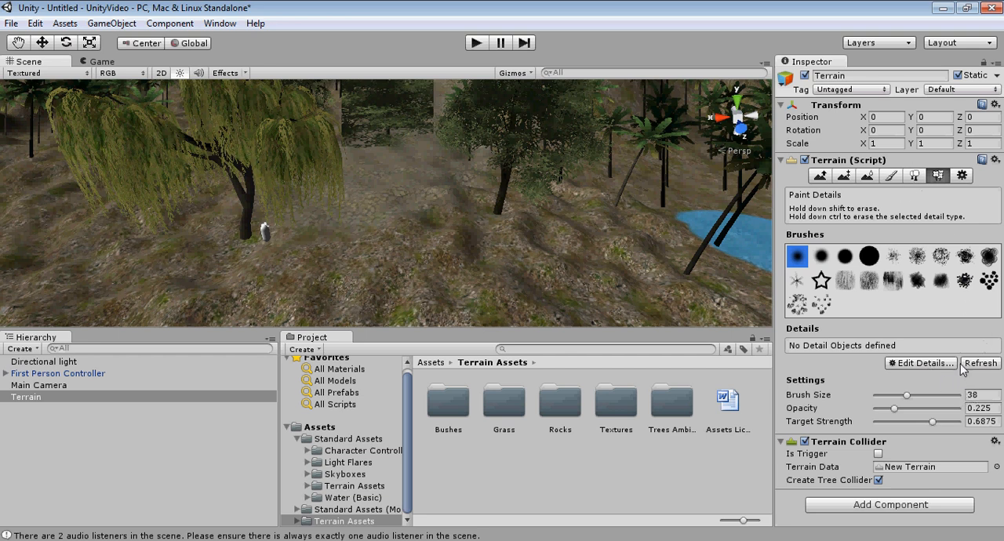
pyautogui.moveTo(499, 206); pyautogui.dragTo(515, 247, button='middle')
pyautogui.moveTo(635, 296); pyautogui.dragTo(656, 234, button='middle')
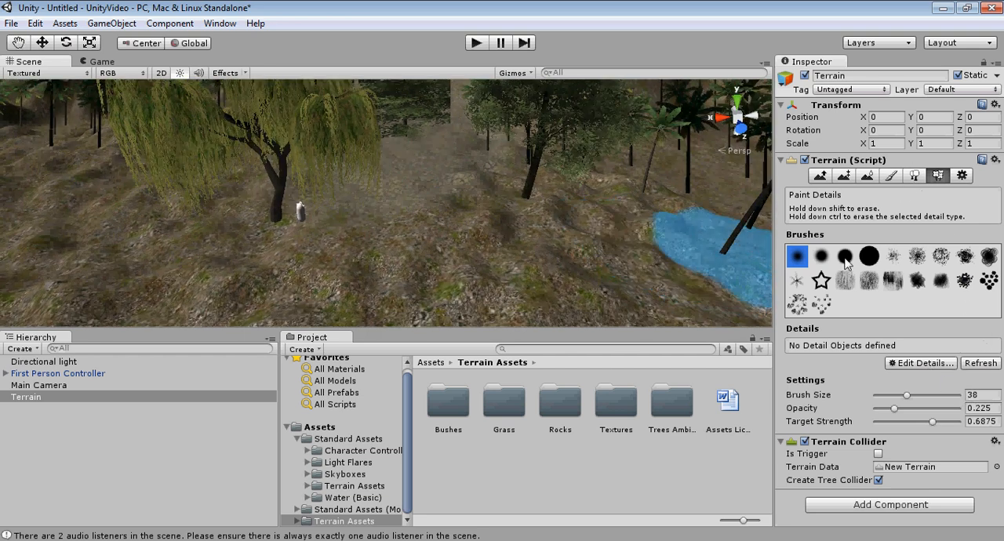
# Step: Start a new grass texture detail for the terrain and assign the pale Grass texture to it
pyautogui.click(925, 364)
pyautogui.click(930, 367)
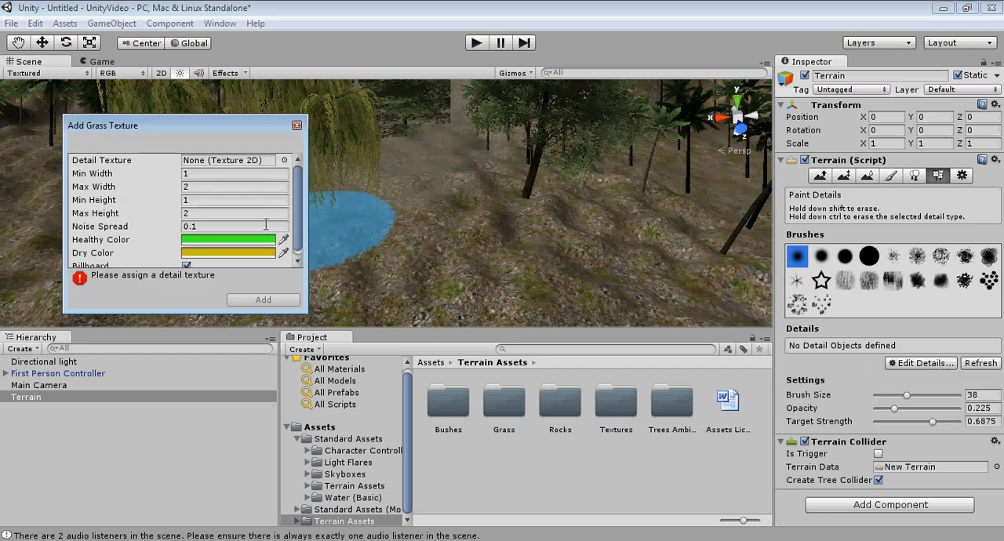
pyautogui.click(283, 161)
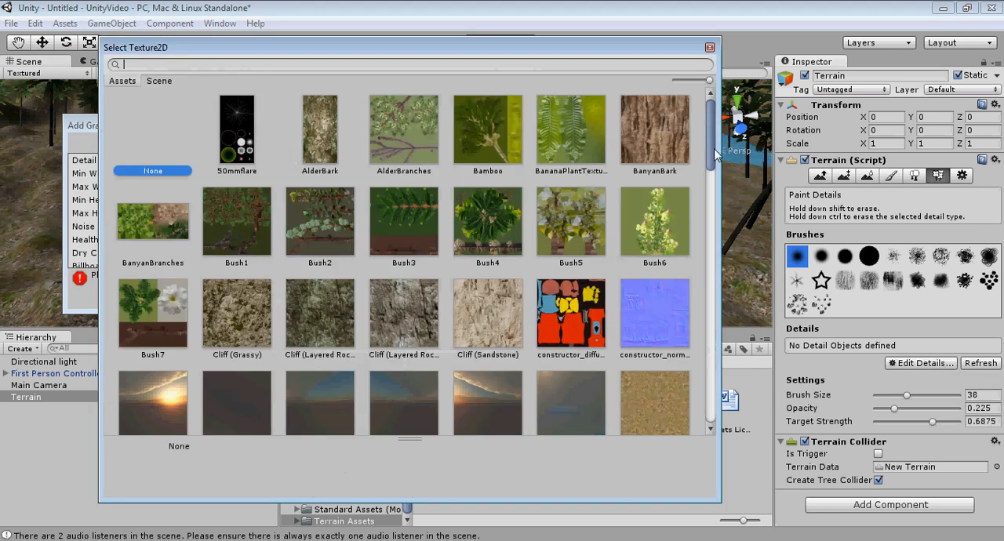
pyautogui.moveTo(712, 139); pyautogui.dragTo(714, 197)
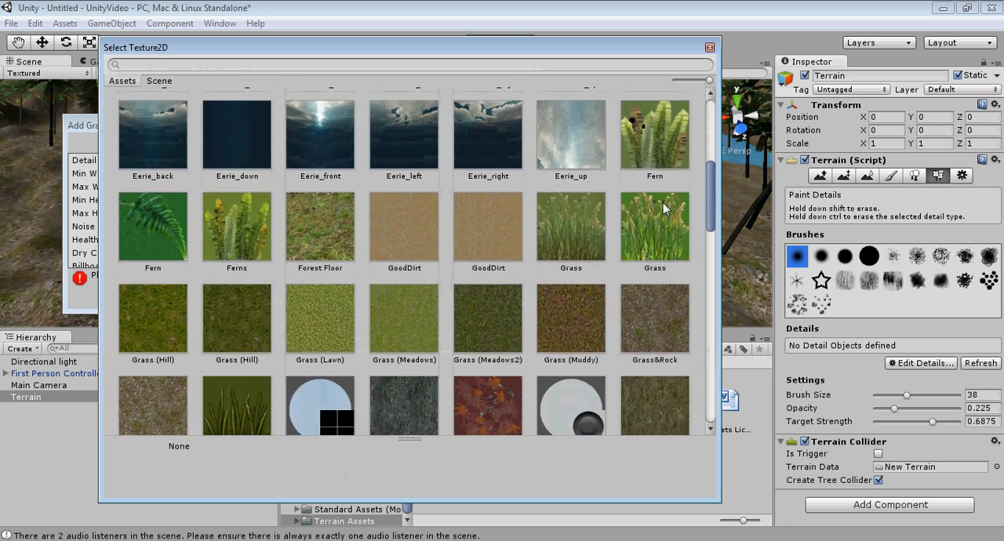
pyautogui.click(571, 222)
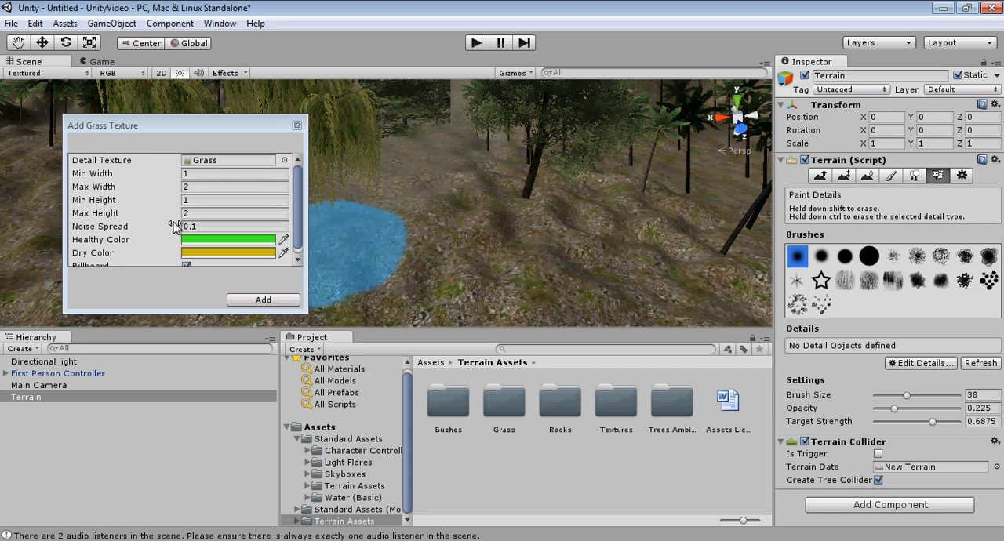
pyautogui.moveTo(300, 308); pyautogui.dragTo(376, 355)
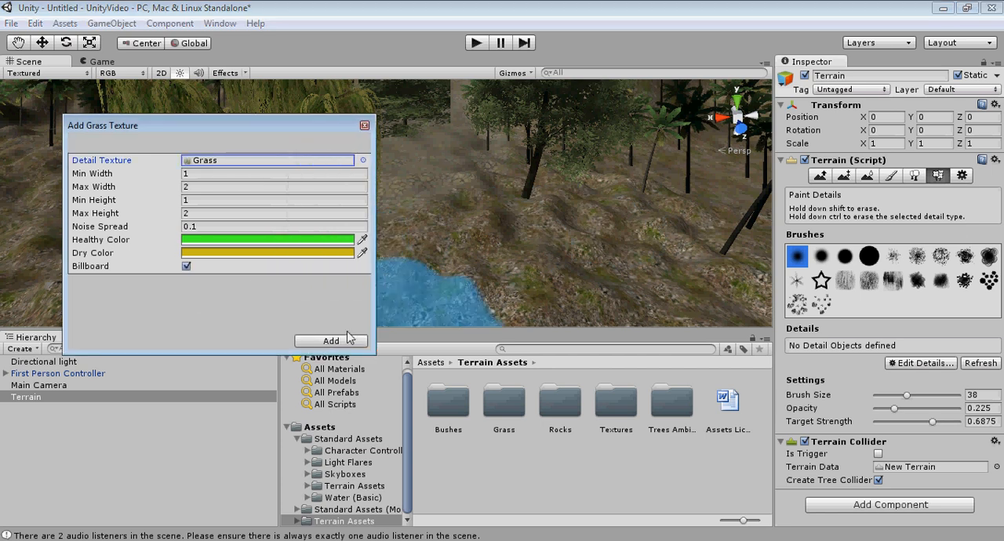
# Step: Set the grass's healthy color to dark green (81, 109, 78) and its dry color to muted olive (135, 130, 78)
pyautogui.click(312, 239)
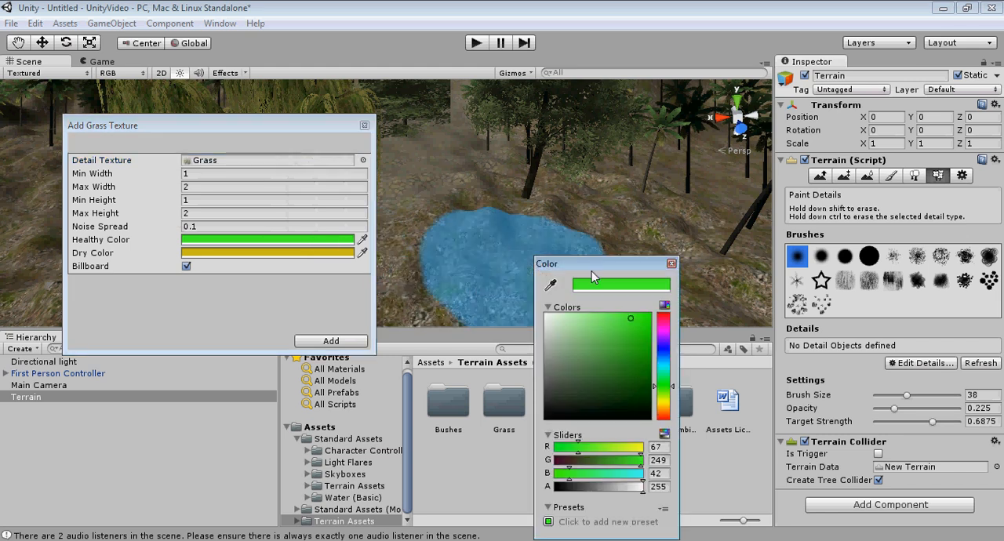
pyautogui.moveTo(599, 344); pyautogui.dragTo(581, 377)
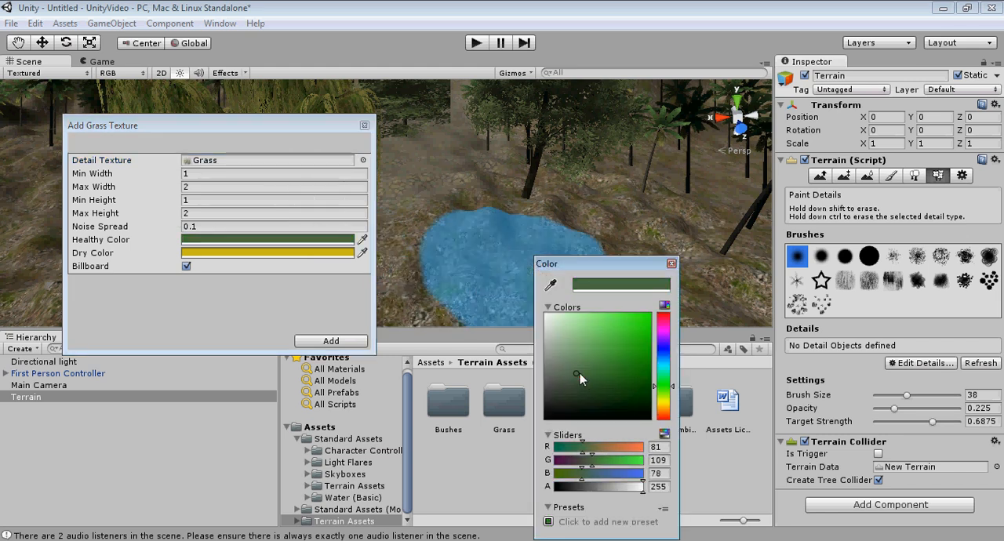
pyautogui.click(670, 263)
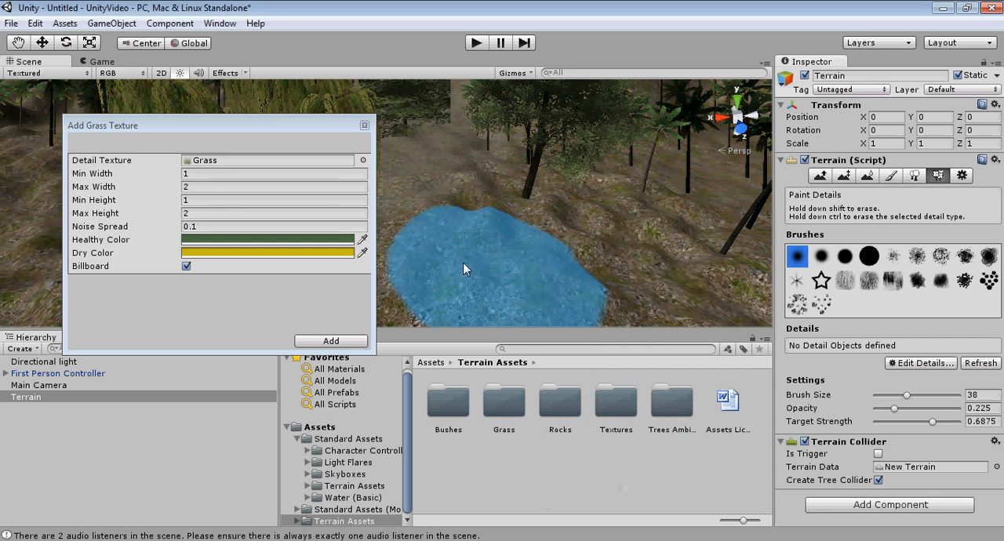
pyautogui.click(292, 252)
pyautogui.moveTo(588, 363)
pyautogui.mouseDown()
pyautogui.moveTo(576, 359)
pyautogui.moveTo(588, 369)
pyautogui.mouseUp()
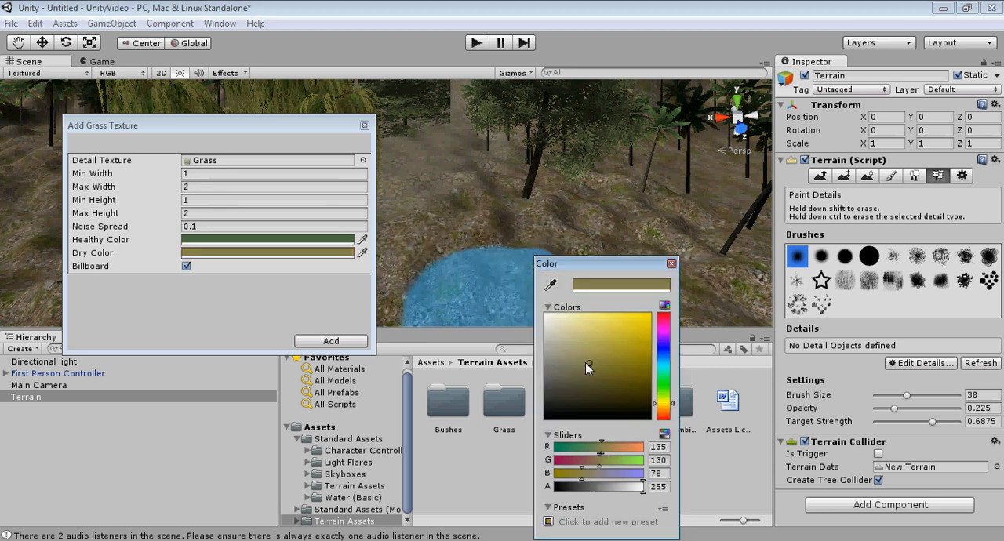
pyautogui.click(671, 263)
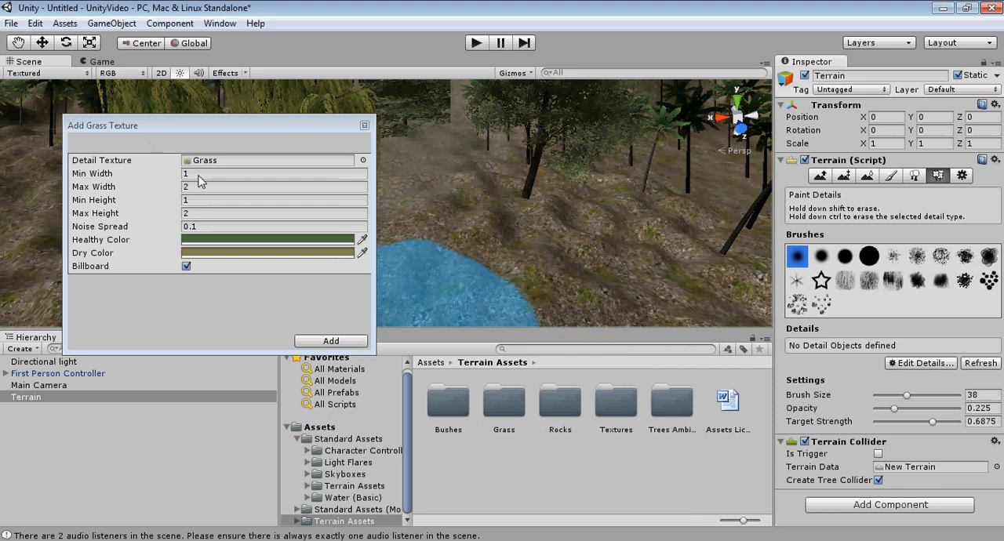
# Step: Set the grass's maximum height to 1.5 and minimum height to .5, and add it to the terrain's details
pyautogui.click(188, 212)
pyautogui.write('1.5')
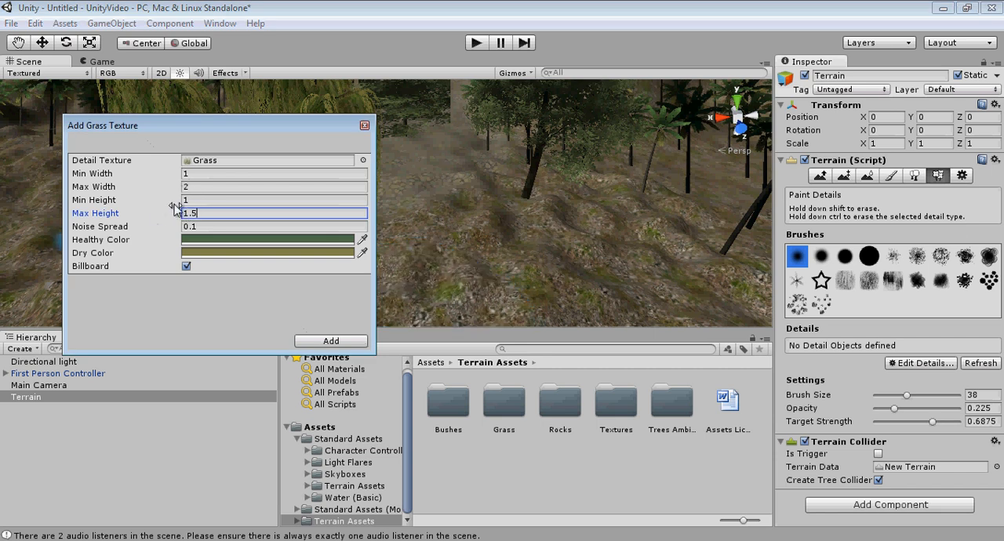
pyautogui.click(200, 201)
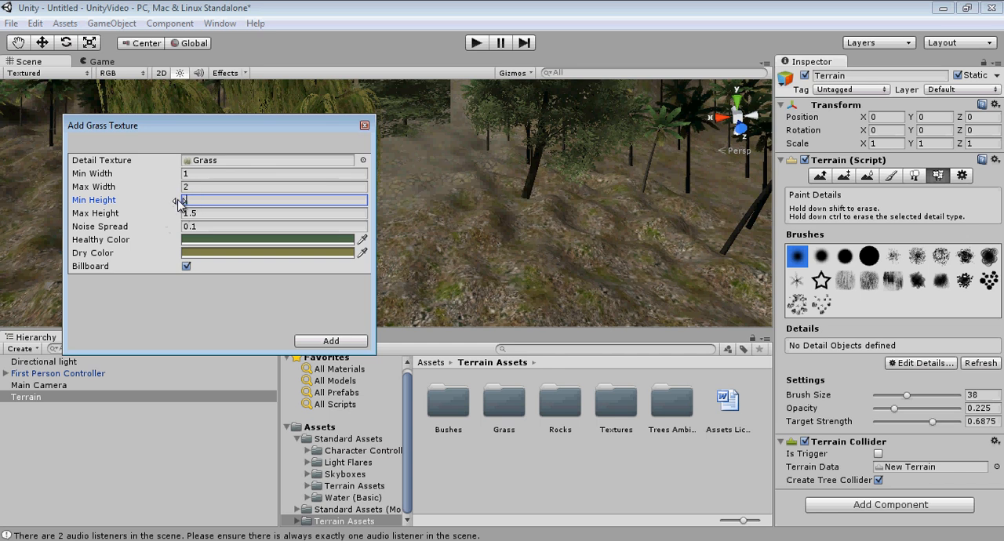
pyautogui.click(330, 341)
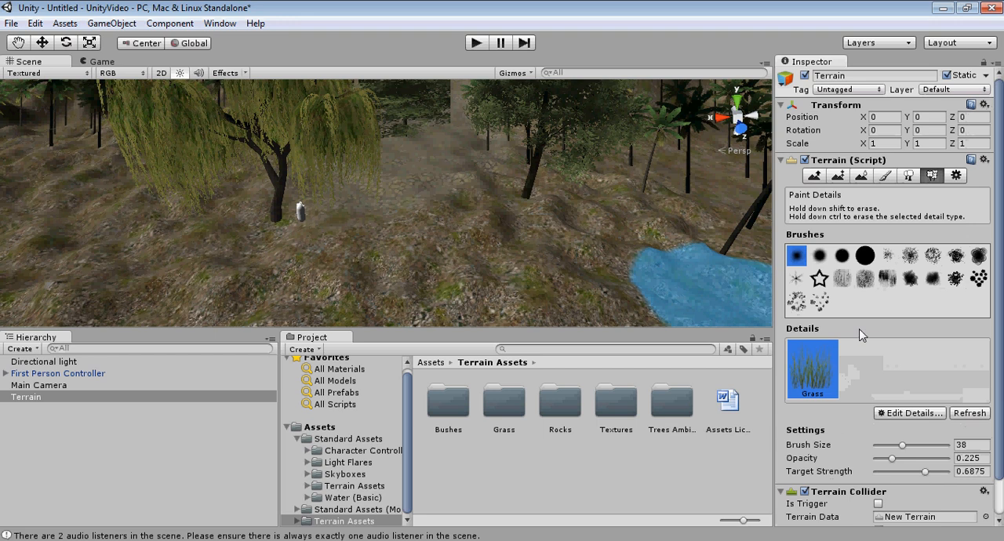
# Step: Paint a trial patch of dense grass on the ground between the willow and the alder, and clear it
pyautogui.moveTo(409, 252)
pyautogui.mouseDown()
pyautogui.moveTo(416, 231)
pyautogui.moveTo(501, 251)
pyautogui.mouseUp()
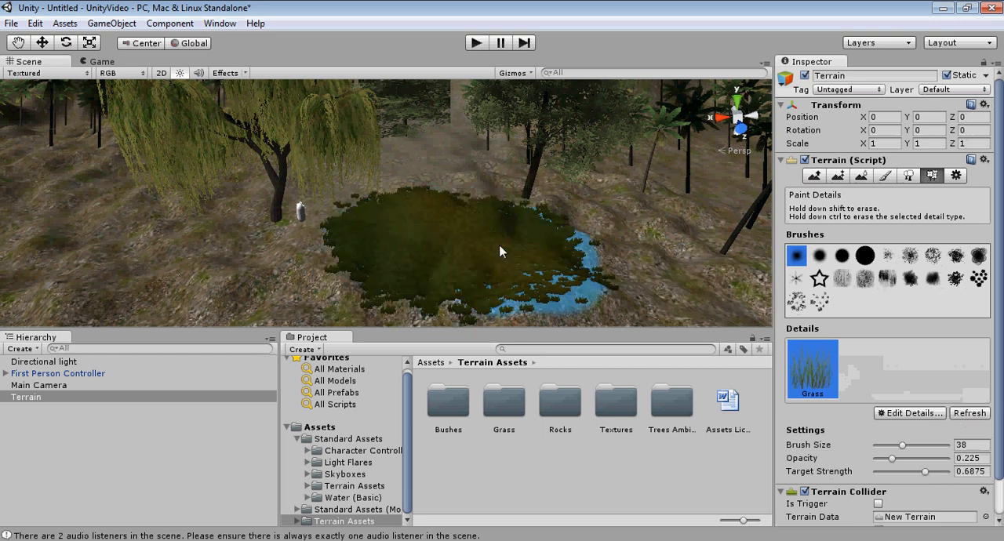
pyautogui.moveTo(601, 295); pyautogui.dragTo(494, 242, button='middle')
pyautogui.scroll(5, 434, 191)
pyautogui.moveTo(435, 192)
pyautogui.mouseDown(button='middle')
pyautogui.moveTo(423, 211)
pyautogui.moveTo(441, 194)
pyautogui.mouseUp(button='middle')
pyautogui.scroll(-5, 423, 206)
pyautogui.click(438, 227)
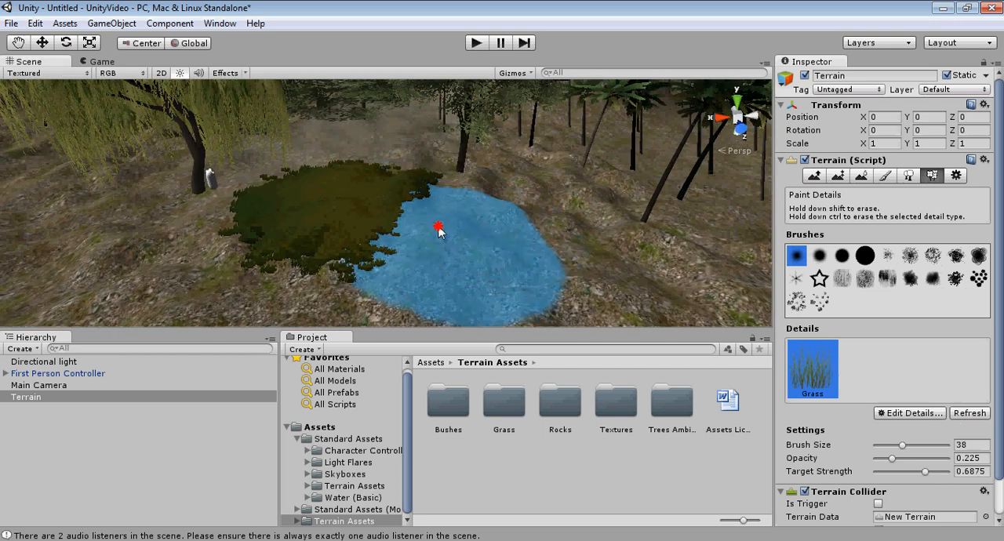
pyautogui.moveTo(437, 230)
pyautogui.keyDown('shift'); pyautogui.mouseDown()
pyautogui.moveTo(418, 201)
pyautogui.moveTo(316, 224)
pyautogui.moveTo(253, 183)
pyautogui.moveTo(279, 198)
pyautogui.mouseUp(); pyautogui.keyUp('shift')
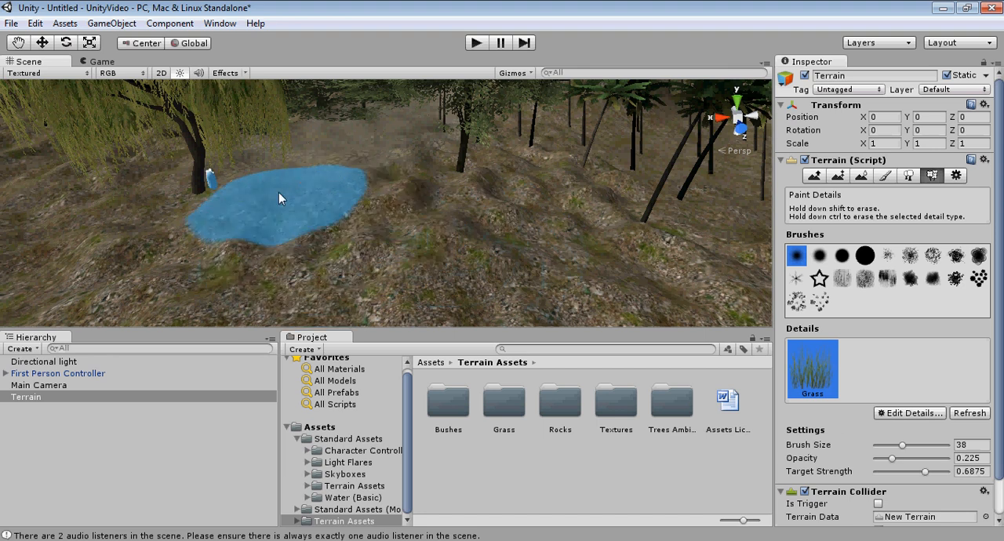
# Step: Configure the grass painting with a scattered splatter brush, size 50, opacity 0.1 and target strength 0.3125
pyautogui.moveTo(274, 194); pyautogui.dragTo(358, 211, button='middle')
pyautogui.scroll(4, 359, 213)
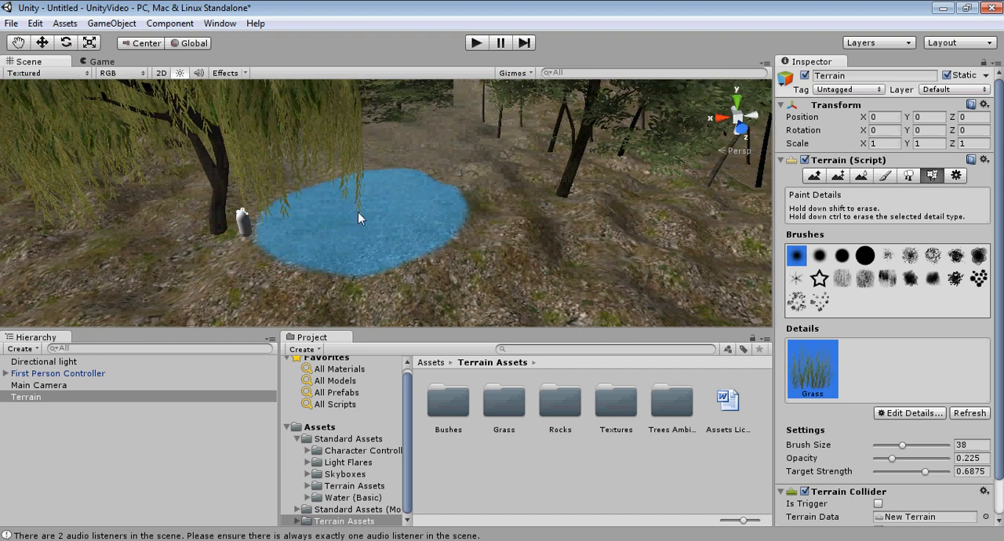
pyautogui.moveTo(902, 448); pyautogui.dragTo(912, 449)
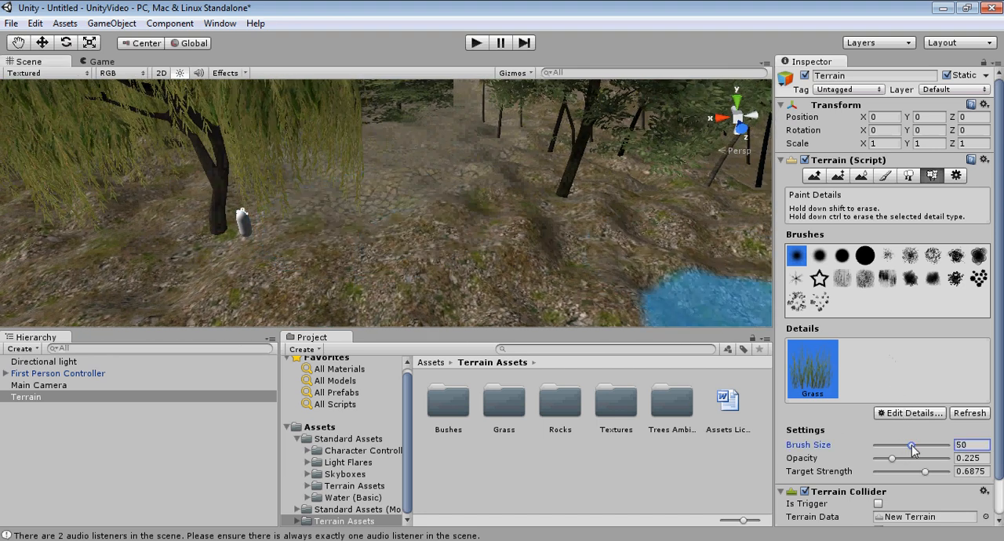
pyautogui.click(909, 256)
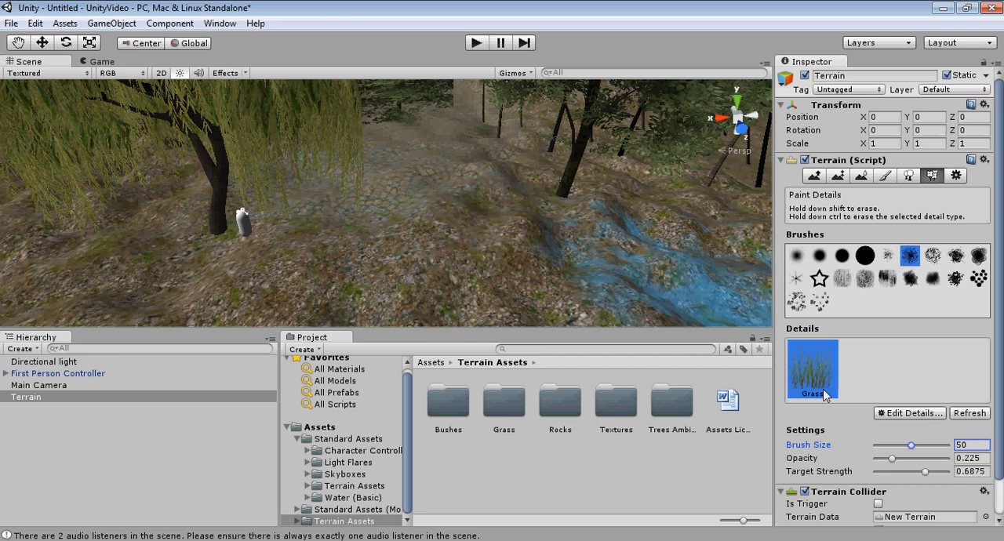
pyautogui.moveTo(892, 458); pyautogui.dragTo(904, 476)
# Step: Paint scattered grass on the ground around the alder nearest the willow
pyautogui.moveTo(493, 275); pyautogui.dragTo(488, 253, button='middle')
pyautogui.scroll(-3, 487, 252)
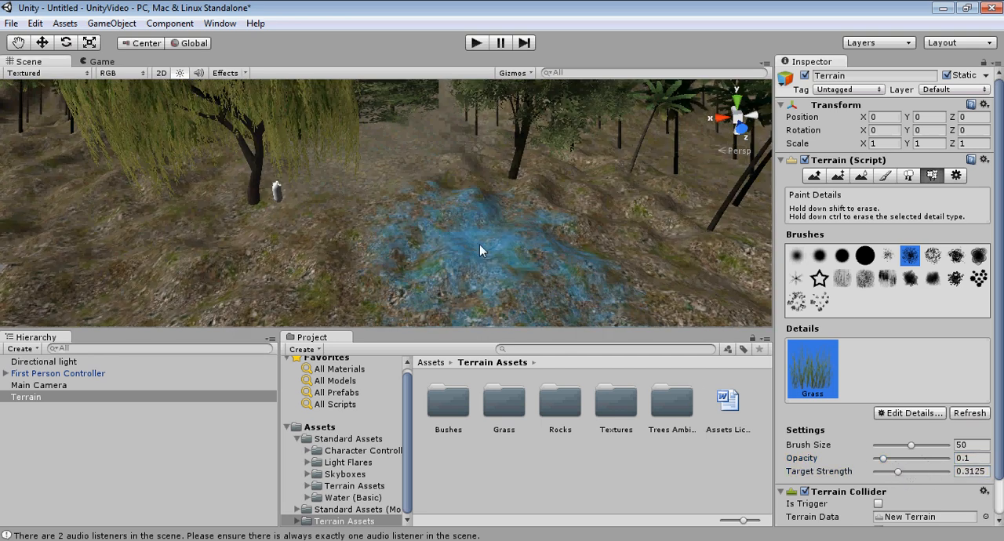
pyautogui.moveTo(530, 155)
pyautogui.mouseDown()
pyautogui.moveTo(447, 195)
pyautogui.moveTo(360, 210)
pyautogui.mouseUp()
pyautogui.moveTo(321, 199); pyautogui.dragTo(329, 222, button='right')
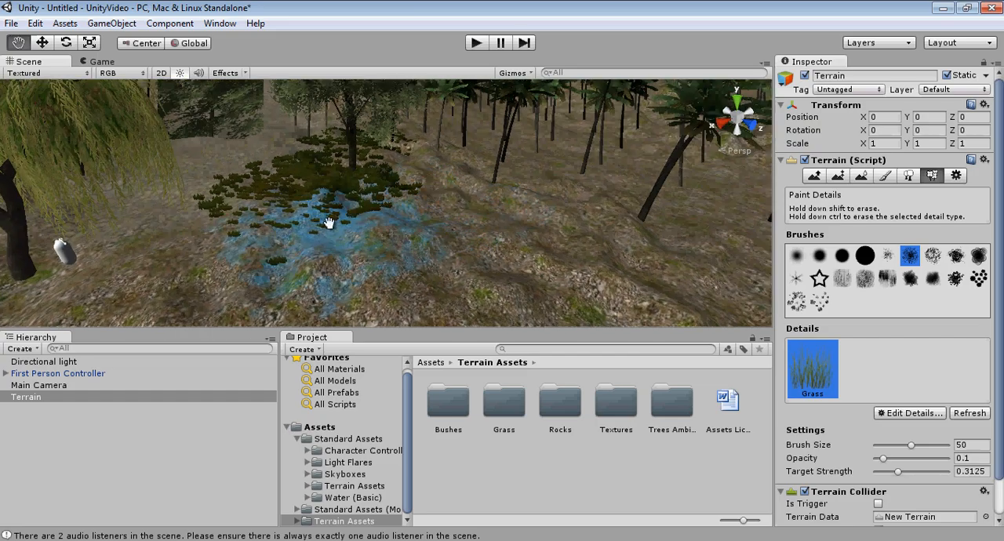
pyautogui.moveTo(329, 222); pyautogui.dragTo(448, 232, button='middle')
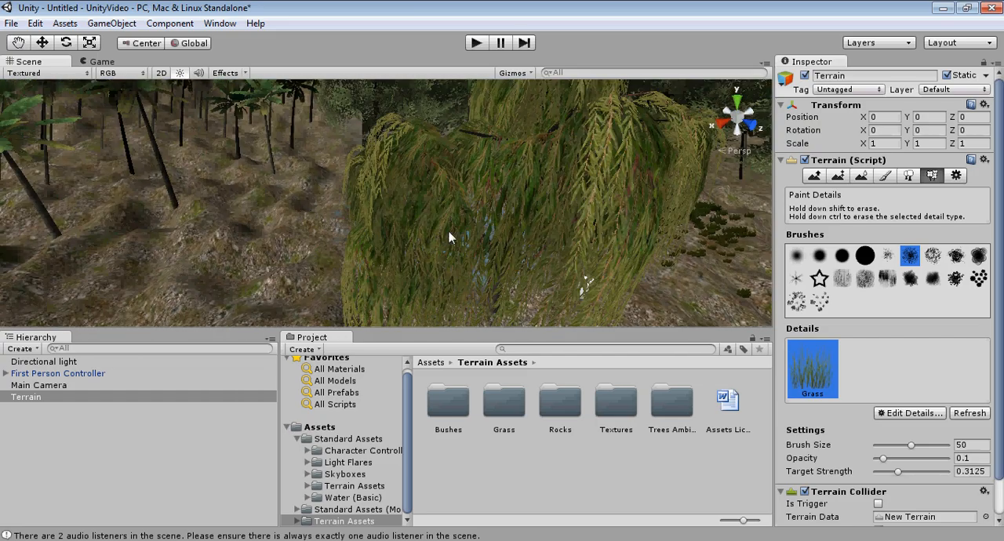
# Step: Extend the scattered grass from the alder to the ground around the willow and the First Person Controller
pyautogui.moveTo(448, 232); pyautogui.dragTo(473, 258, button='right')
pyautogui.moveTo(473, 258)
pyautogui.mouseDown(button='middle')
pyautogui.moveTo(423, 240)
pyautogui.moveTo(443, 242)
pyautogui.mouseUp(button='middle')
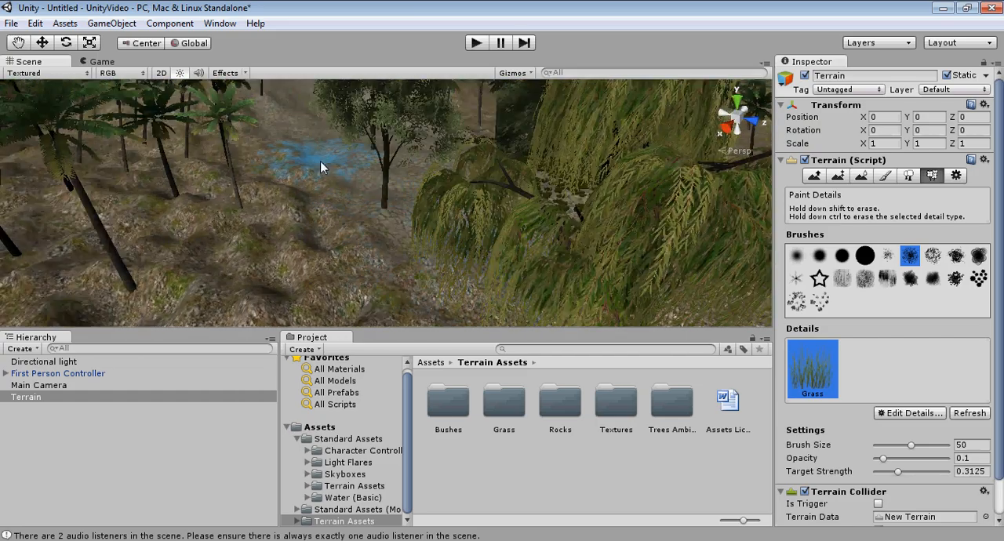
pyautogui.moveTo(320, 161); pyautogui.dragTo(331, 223)
pyautogui.moveTo(358, 245); pyautogui.dragTo(385, 224, button='middle')
pyautogui.moveTo(385, 224); pyautogui.dragTo(385, 231, button='right')
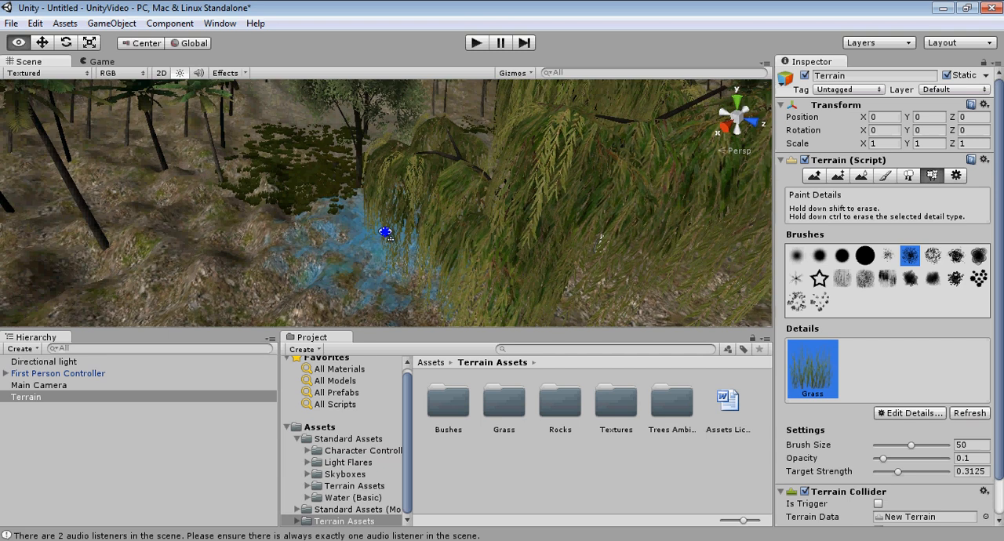
pyautogui.moveTo(385, 231)
pyautogui.mouseDown(button='middle')
pyautogui.moveTo(426, 230)
pyautogui.moveTo(396, 224)
pyautogui.mouseUp(button='middle')
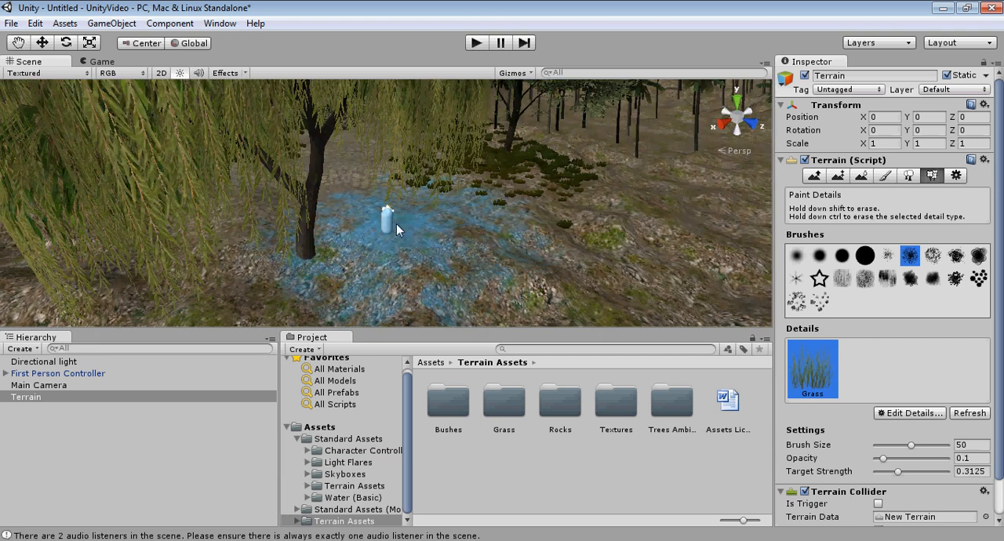
pyautogui.moveTo(396, 224)
pyautogui.mouseDown()
pyautogui.moveTo(275, 197)
pyautogui.moveTo(353, 255)
pyautogui.moveTo(408, 220)
pyautogui.moveTo(529, 234)
pyautogui.moveTo(483, 231)
pyautogui.moveTo(502, 106)
pyautogui.mouseUp()
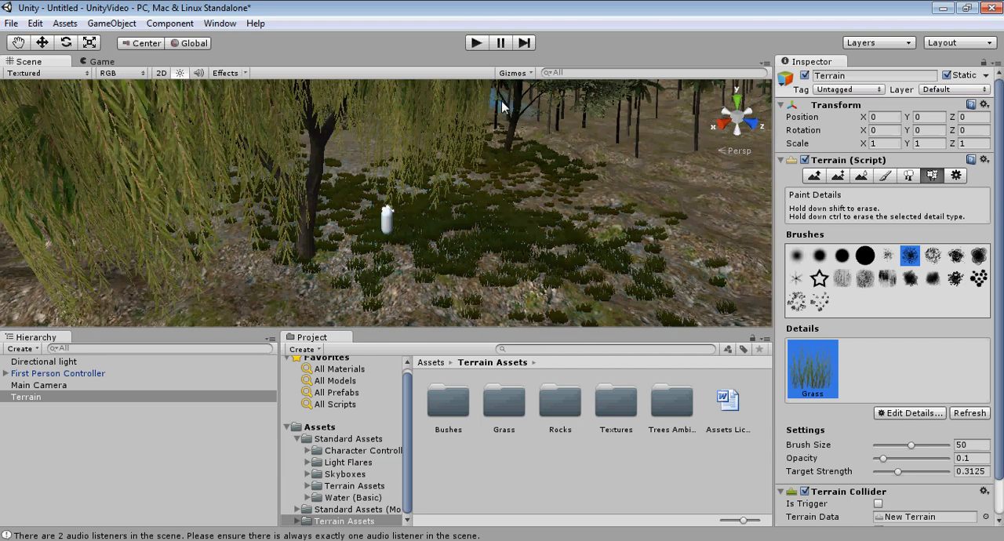
# Step: Run the scene, walk through the painted grass and onto the rocky path in first person, and stop the playback
pyautogui.click(474, 43)
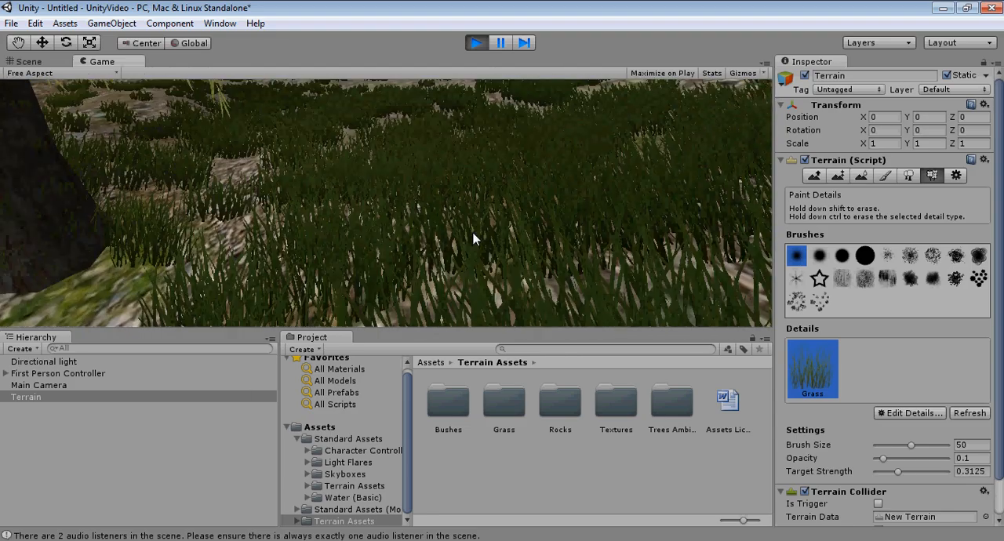
pyautogui.press('w')
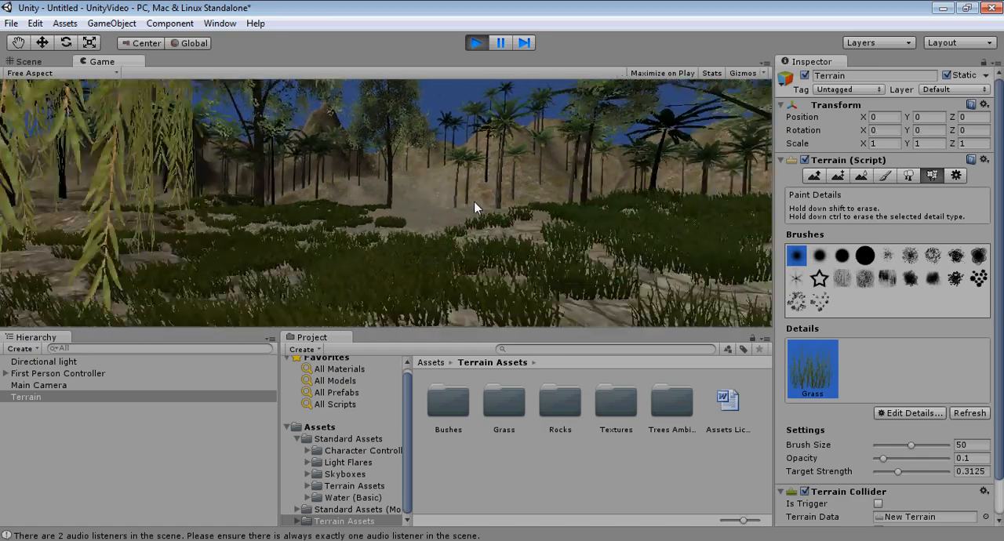
pyautogui.press('w')
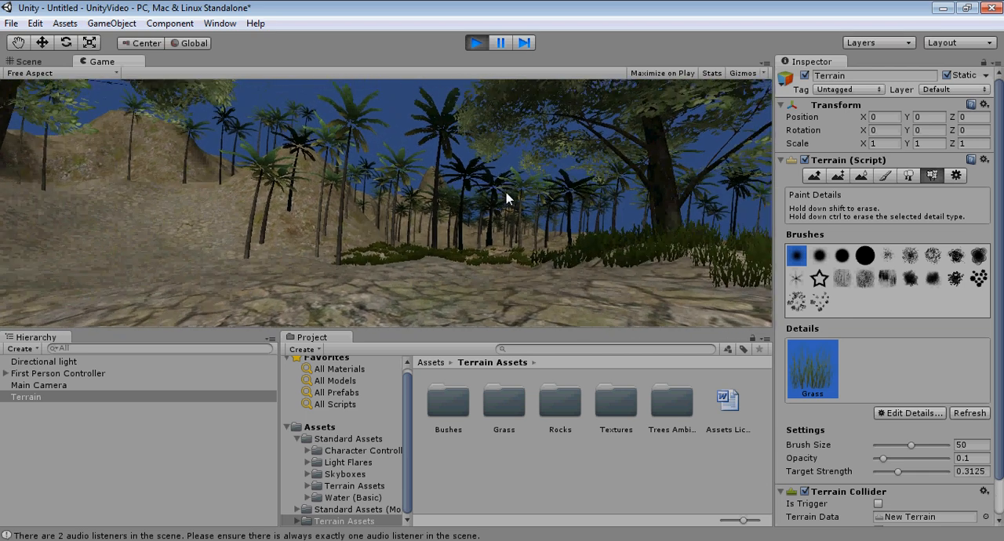
pyautogui.click(476, 43)
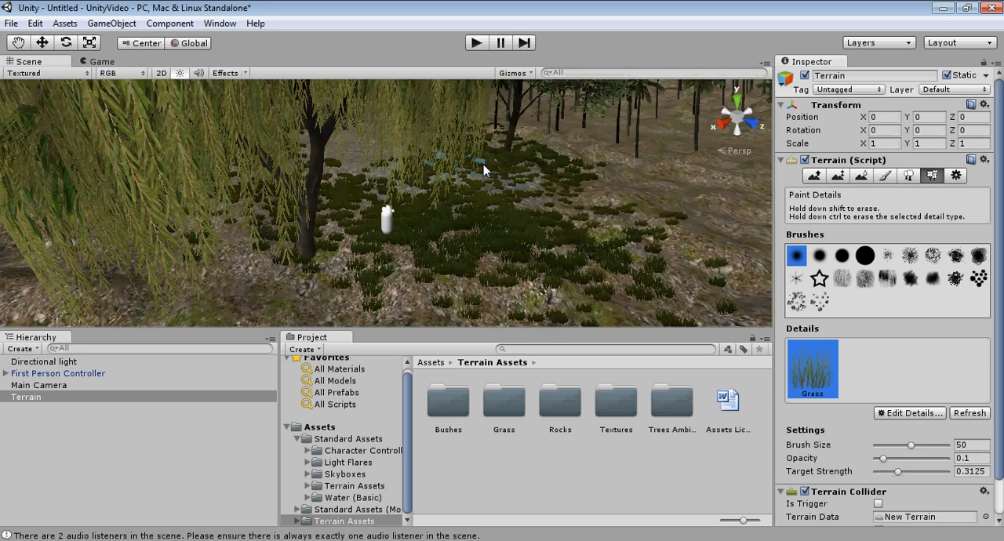
# Step: Start saving the scene under a new name and create a folder named Scenes inside the project's Assets folder
pyautogui.click(16, 27)
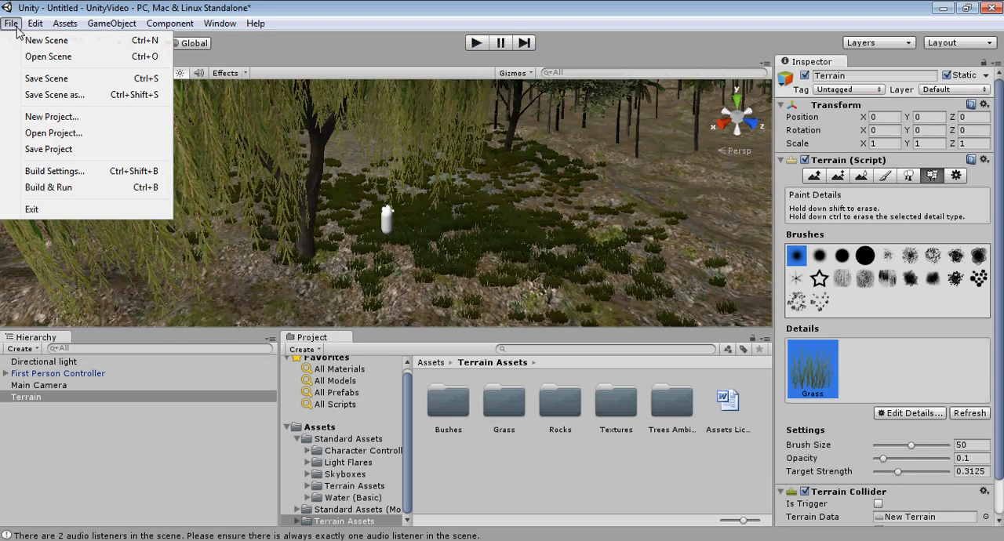
pyautogui.click(40, 93)
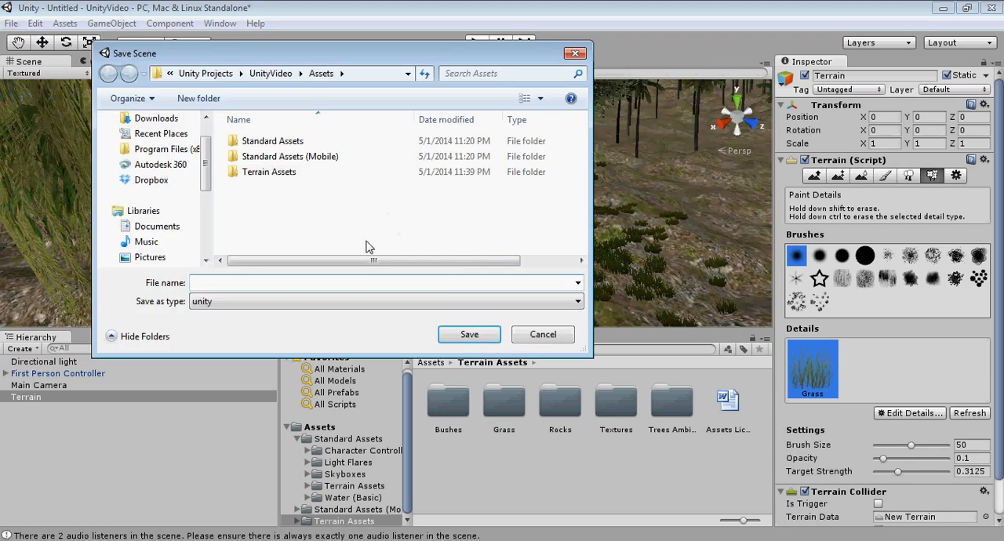
pyautogui.moveTo(315, 58); pyautogui.dragTo(439, 126)
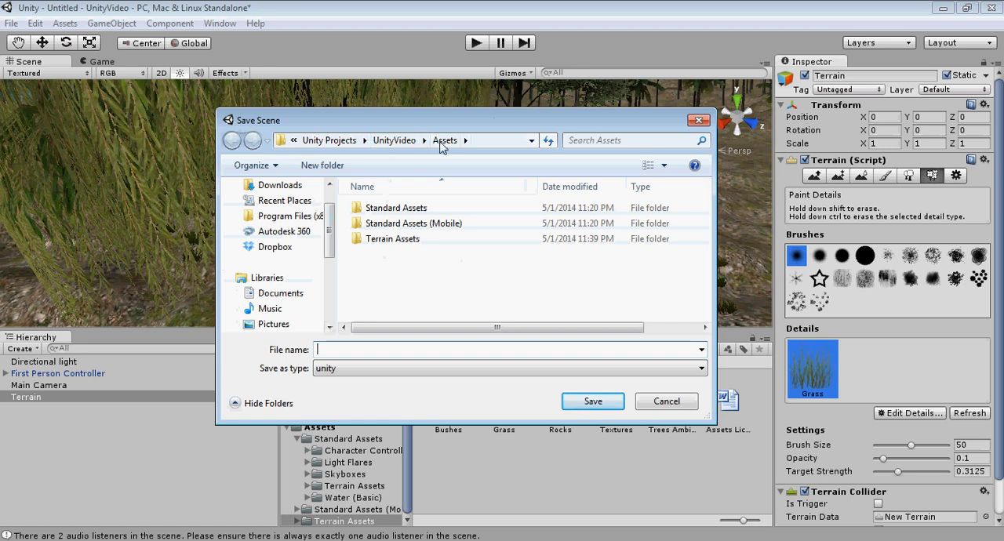
pyautogui.click(328, 165)
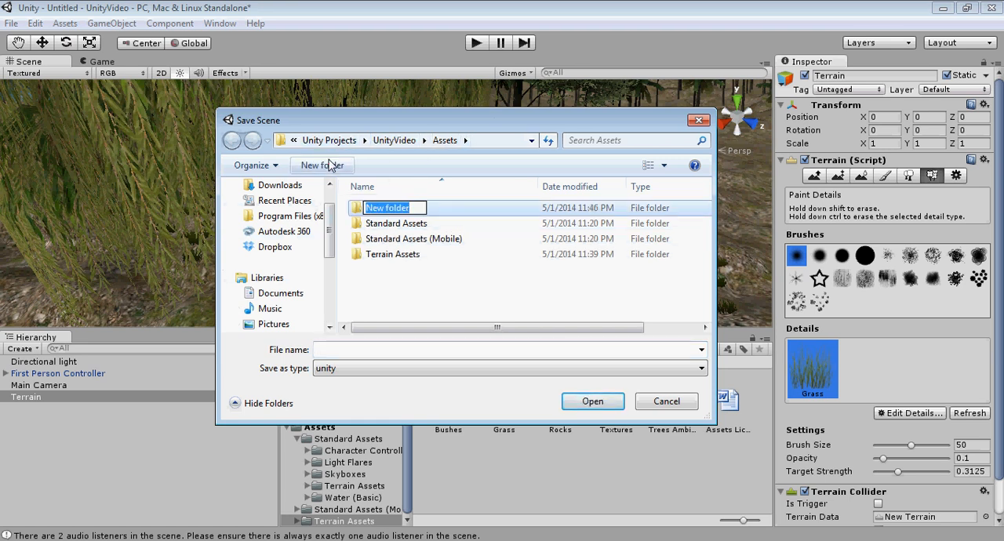
pyautogui.write('Scenes')
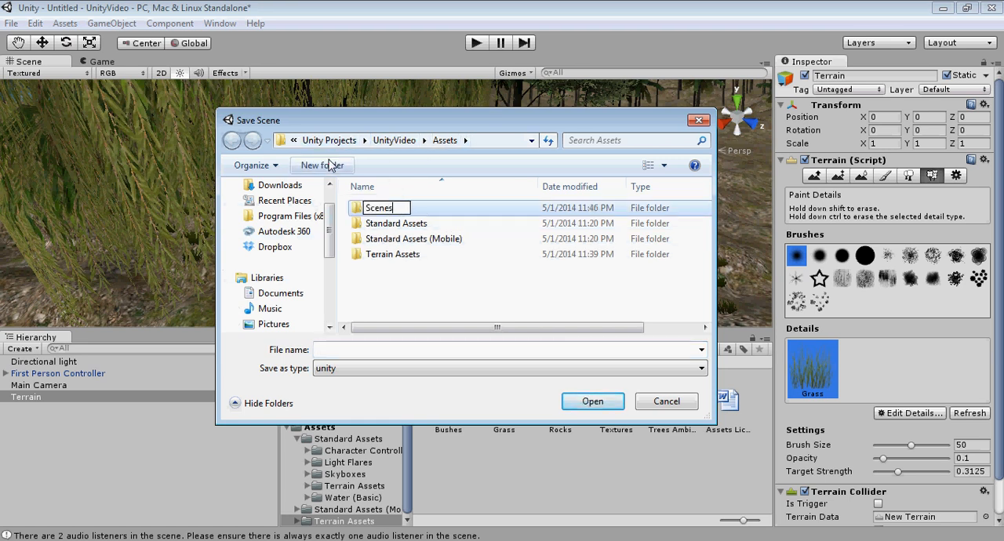
pyautogui.press('Return')
# Step: Save the scene as Scene1 inside the new Scenes folder
pyautogui.doubleClick(376, 209)
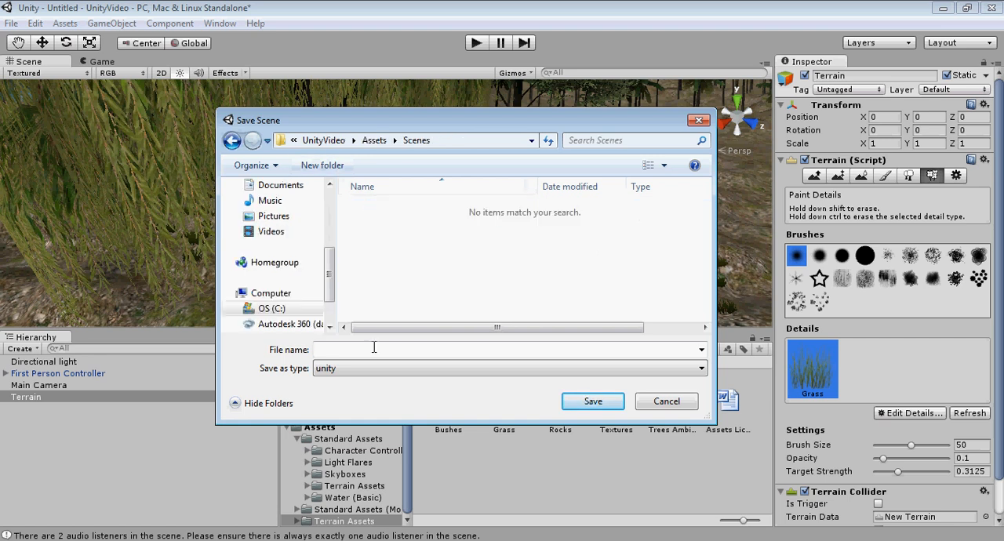
pyautogui.click(372, 348)
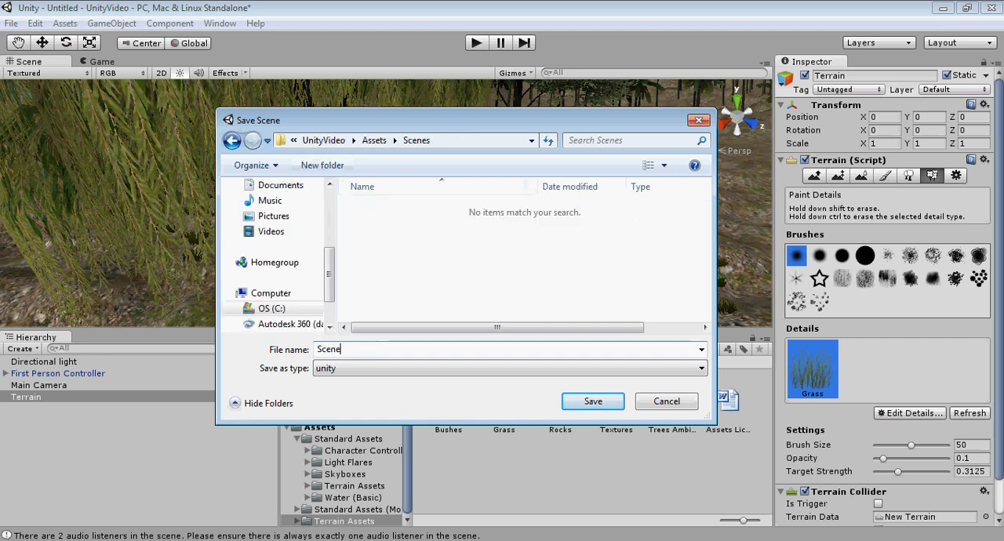
pyautogui.press('Return')
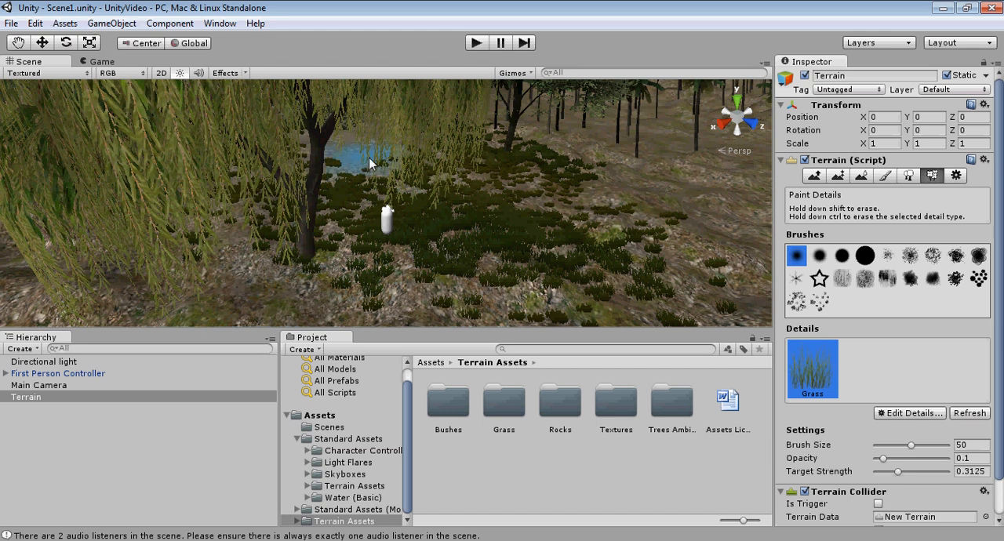
pyautogui.scroll(-15, 382, 176)
pyautogui.scroll(-5, 452, 195)
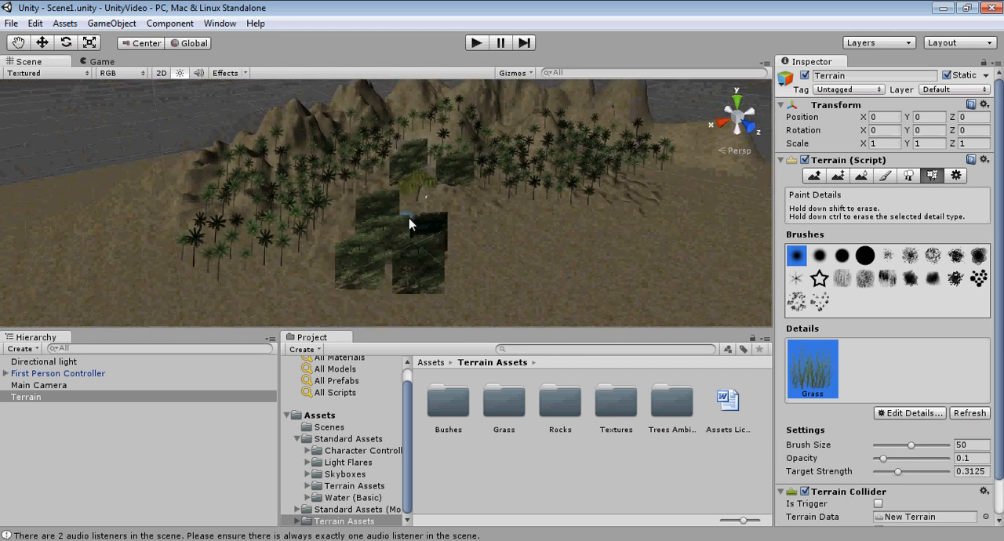